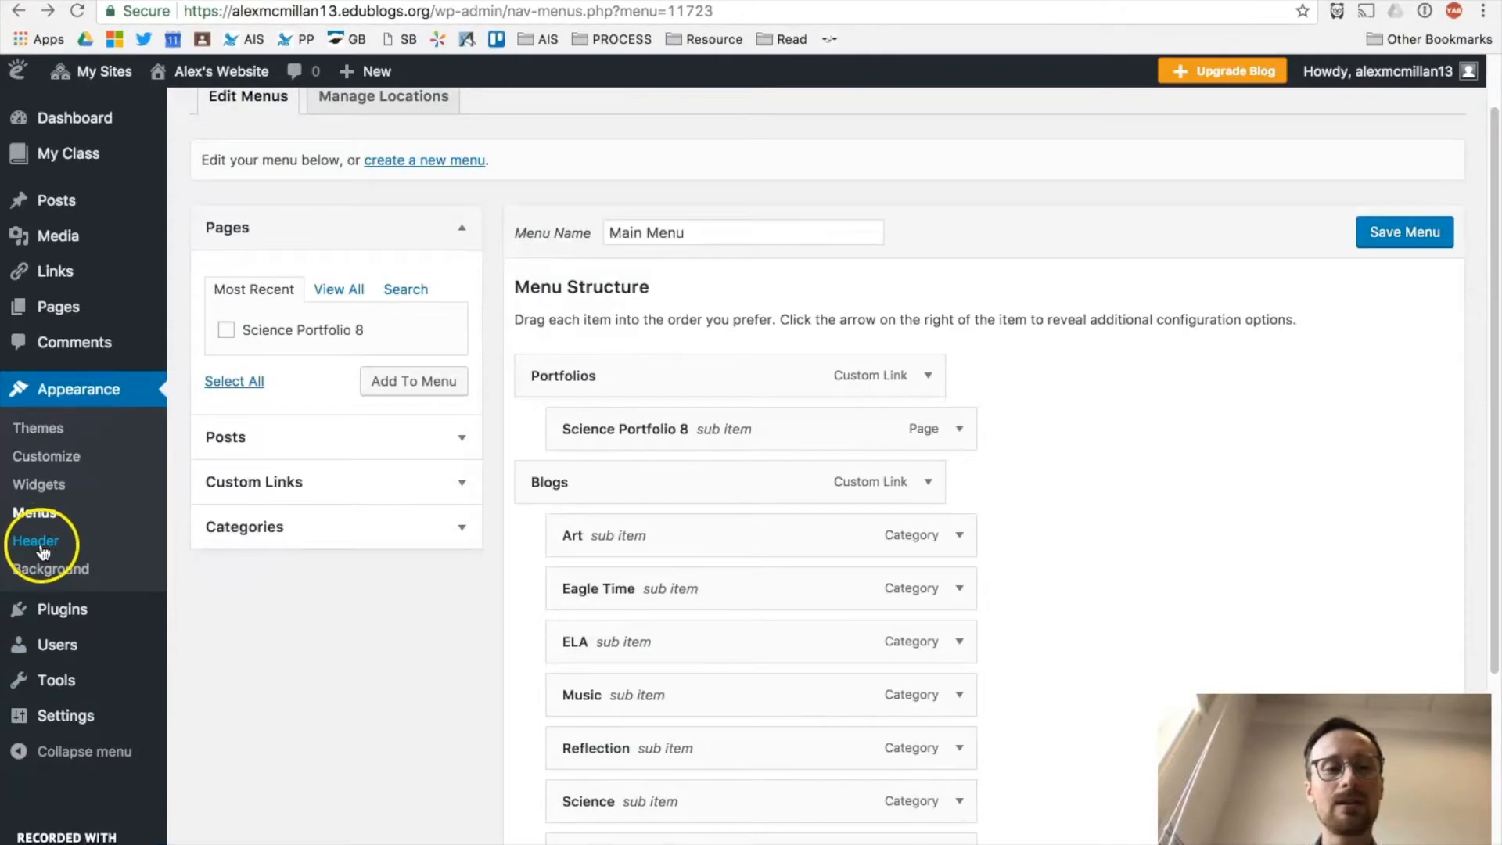
Step: Go to Appearance > Header to load the customizer's Header Image settings
left_click(43, 551)
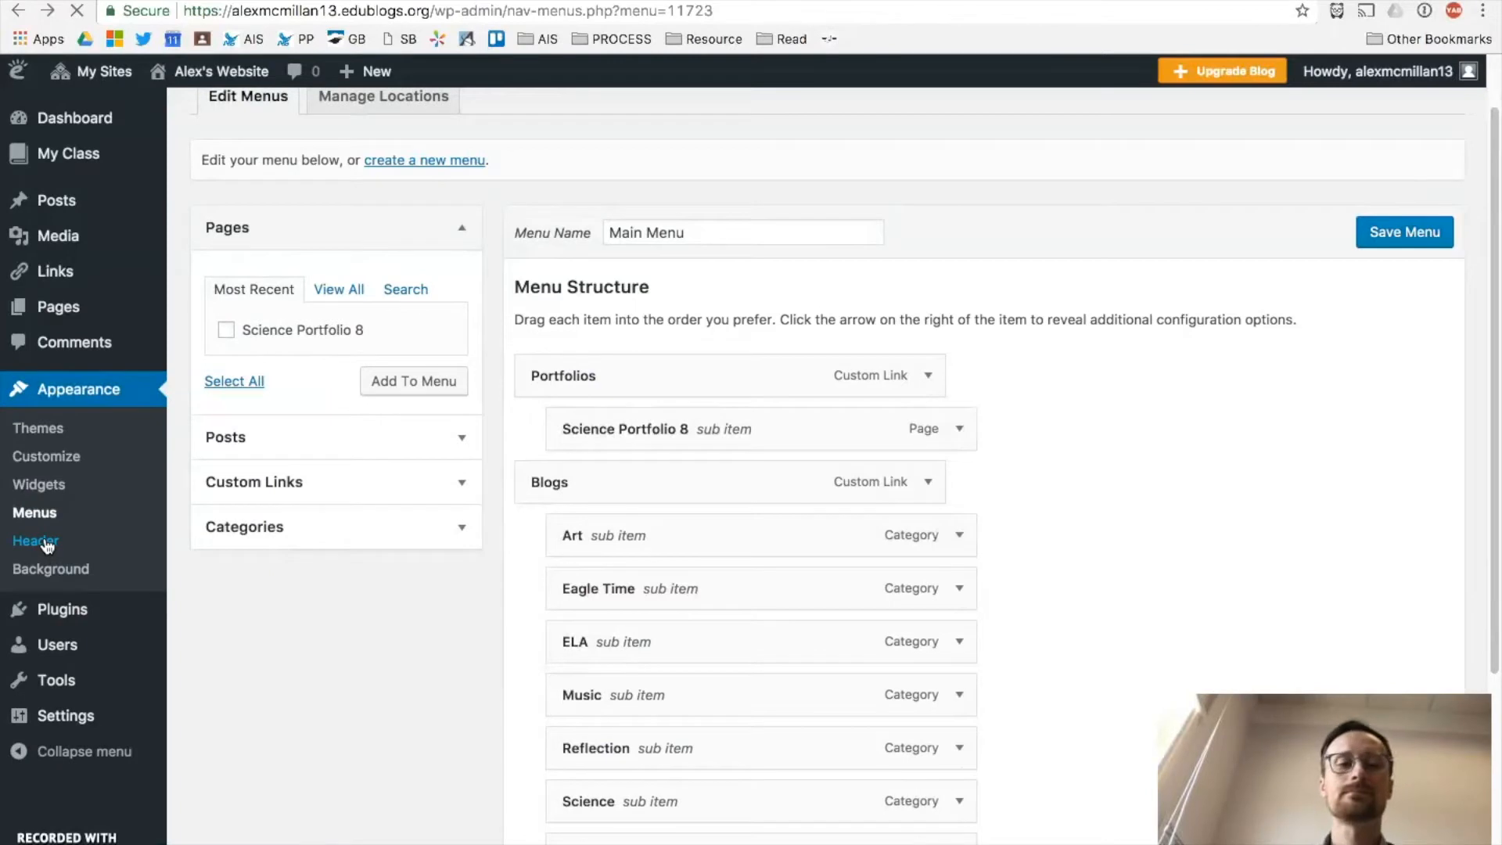
left_click(67, 538)
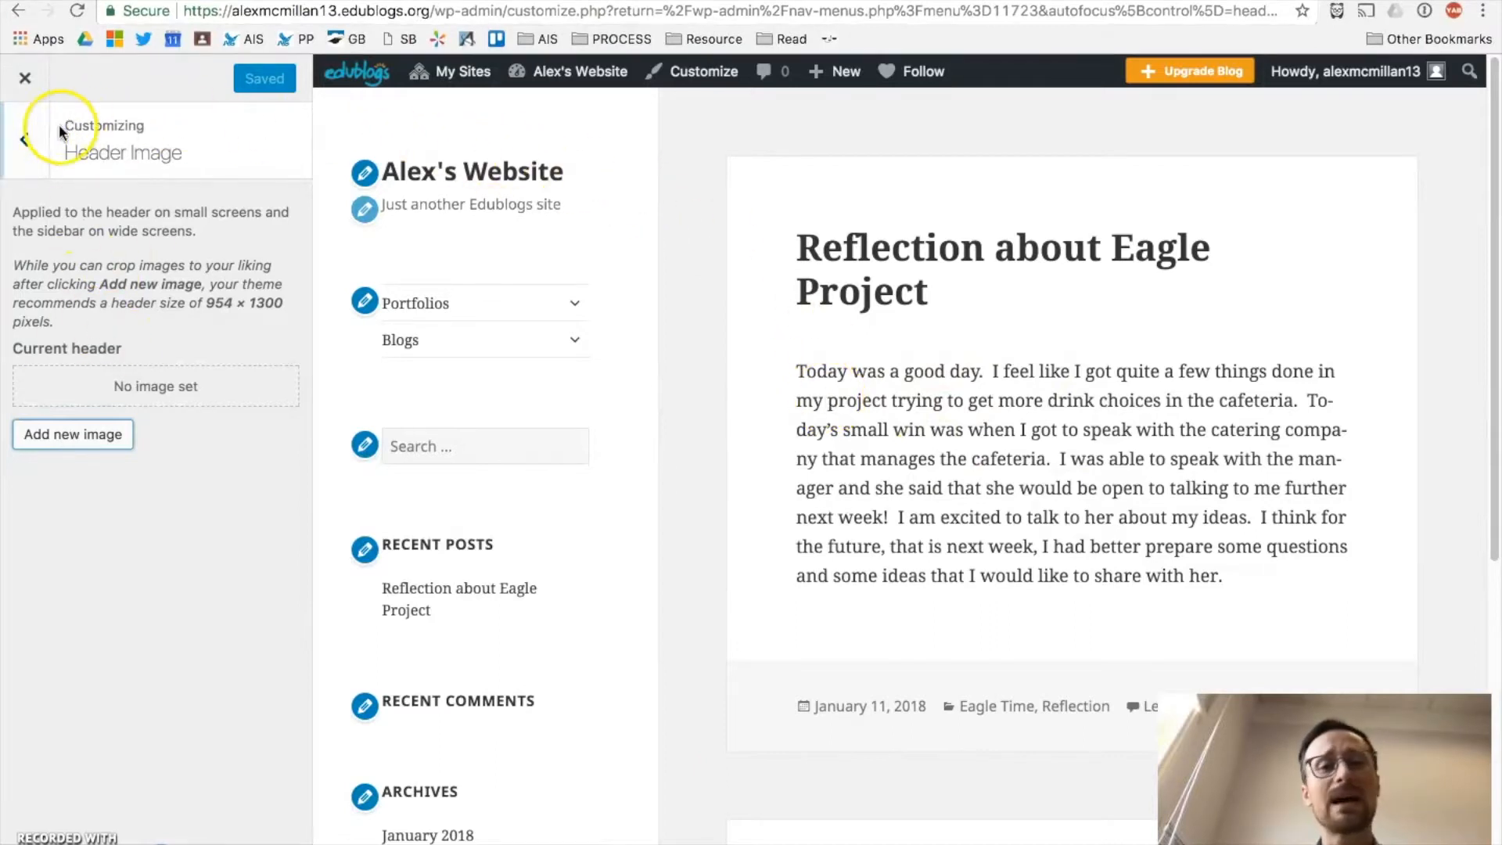
Step: Return from Header Image to the main customizer settings list
left_click(22, 144)
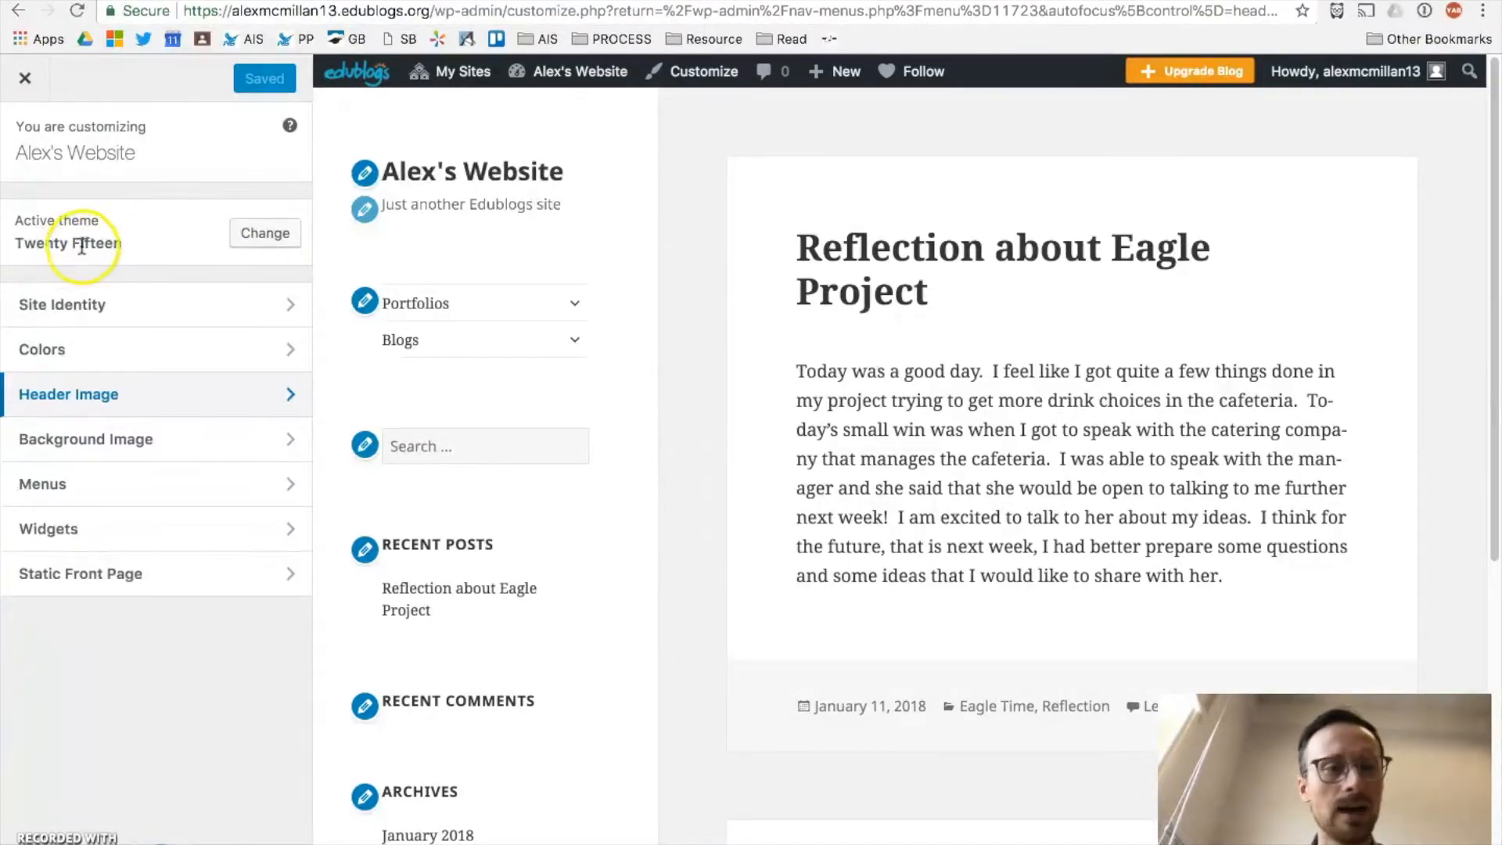
left_click(260, 236)
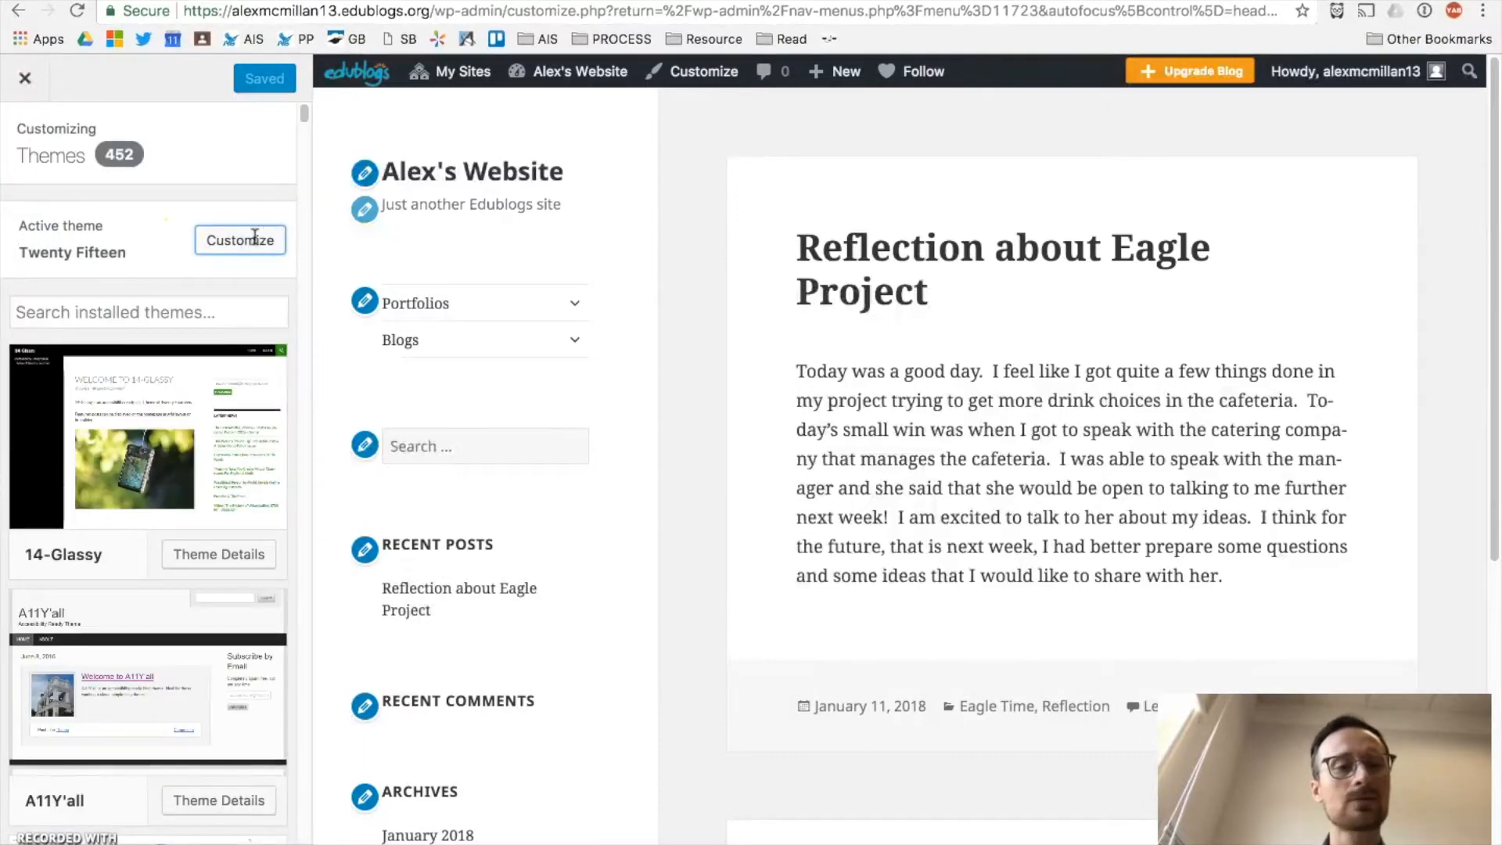
mouse_move(104, 464)
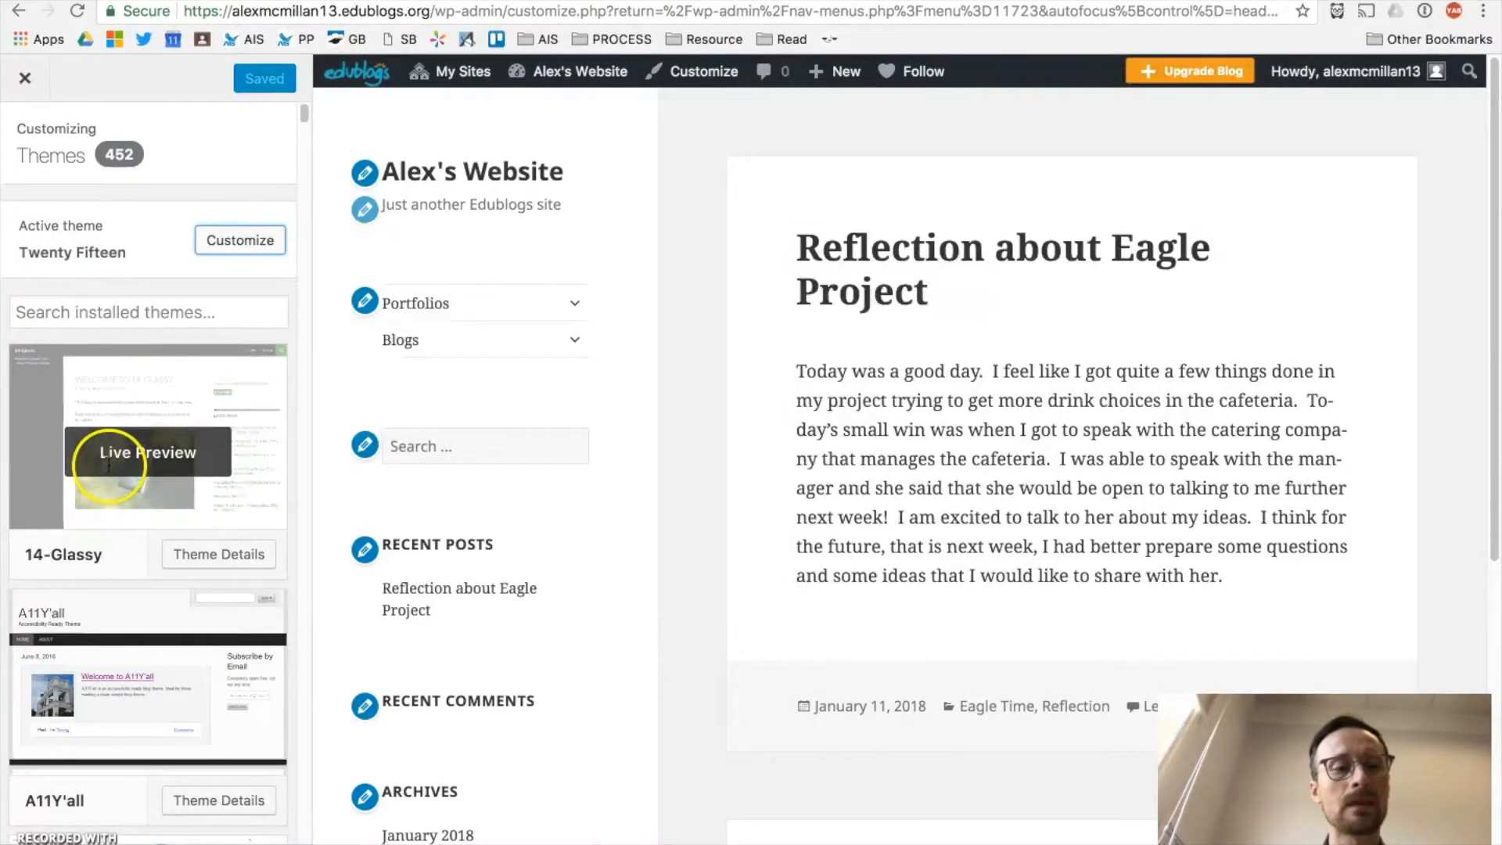
mouse_move(98, 695)
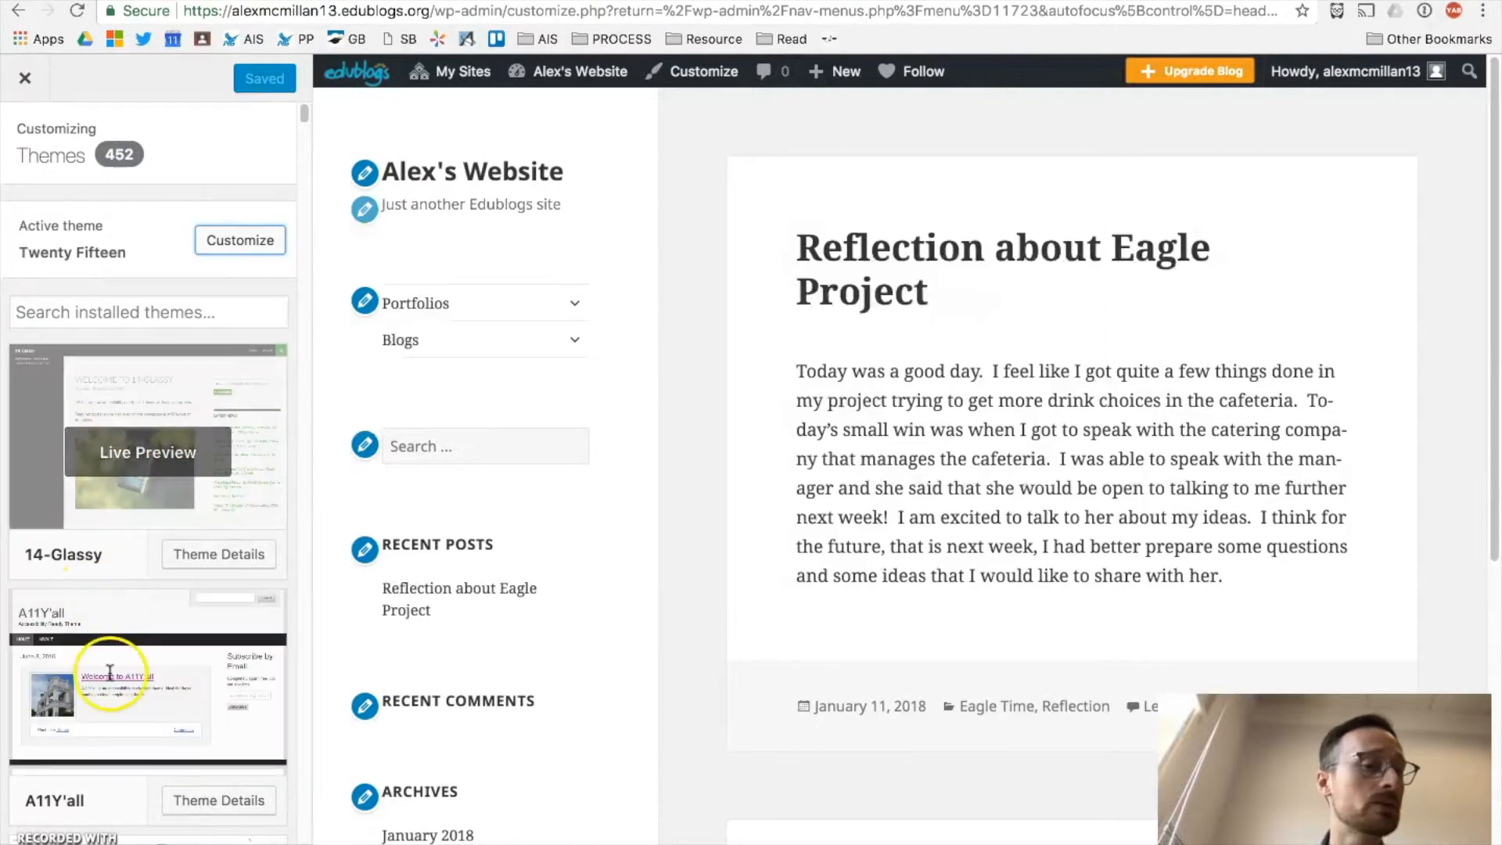
mouse_move(131, 438)
left_click(242, 241)
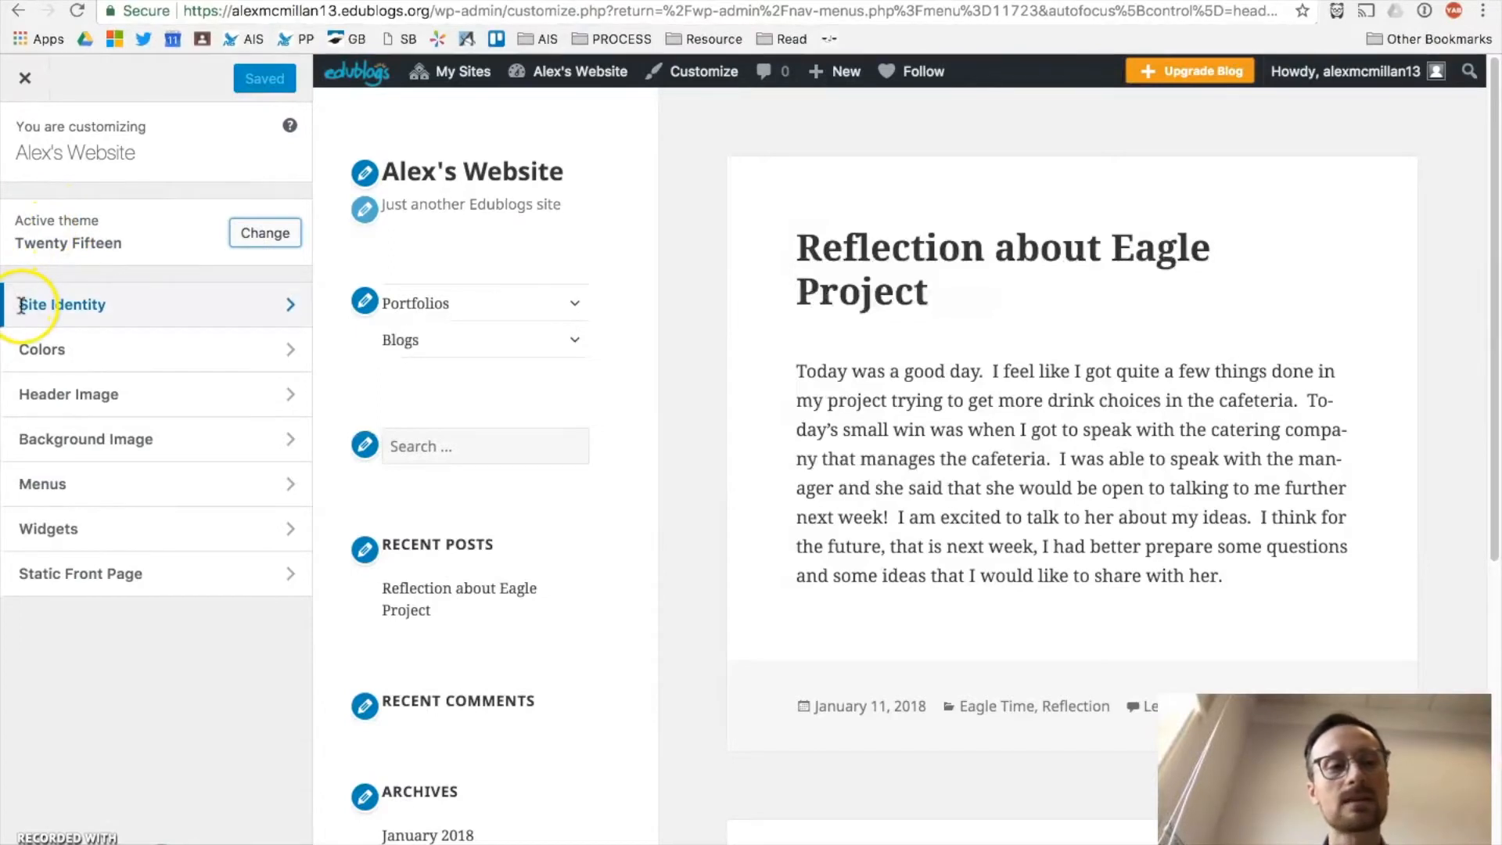
left_click(119, 304)
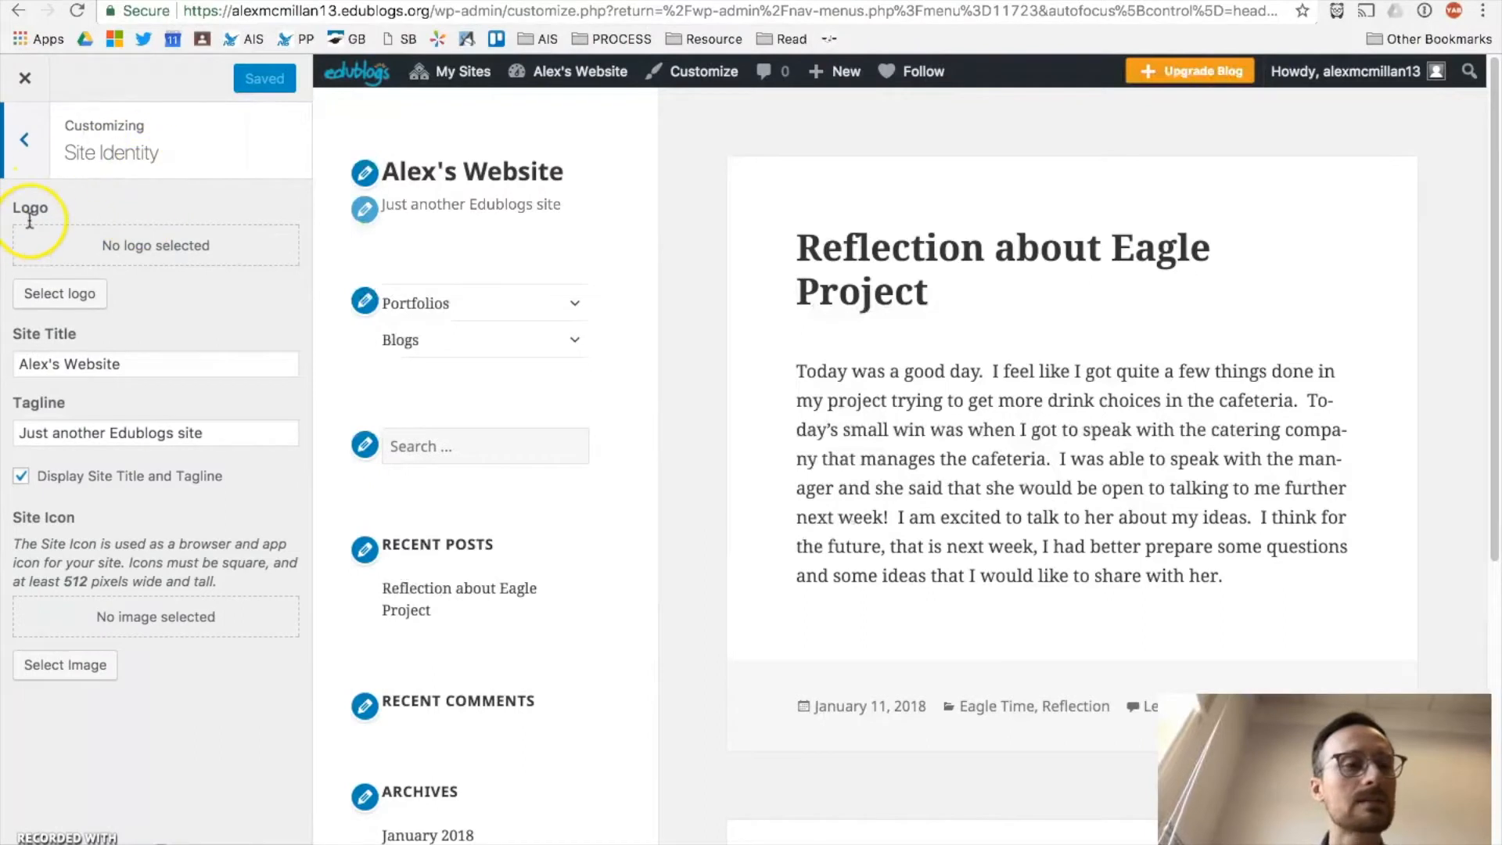
Step: In Site Identity, change the site title from 'Alex's Website' to 'Alex's Site'
left_click(116, 260)
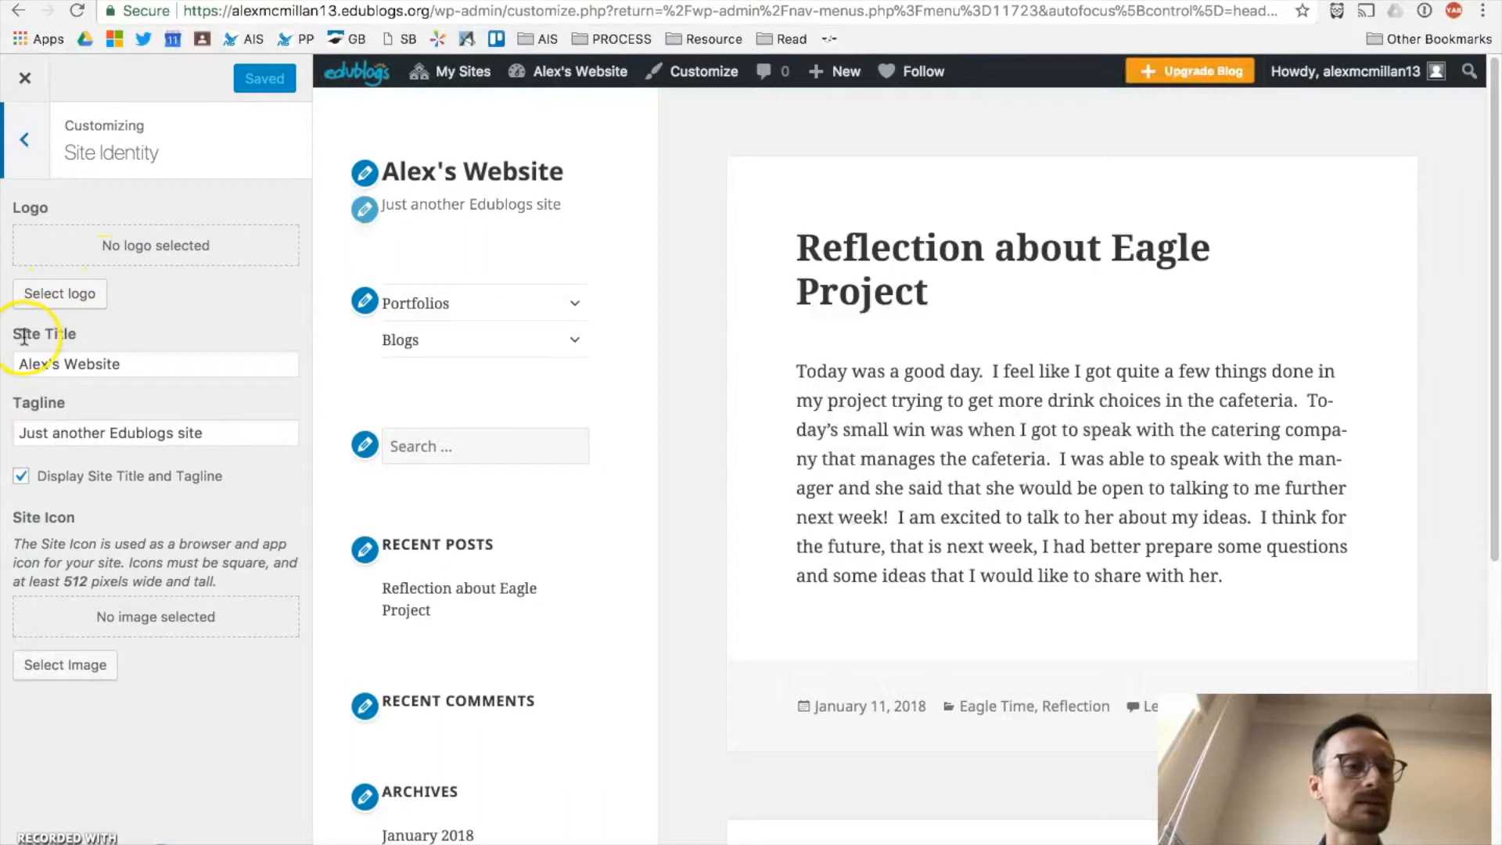
left_click(114, 370)
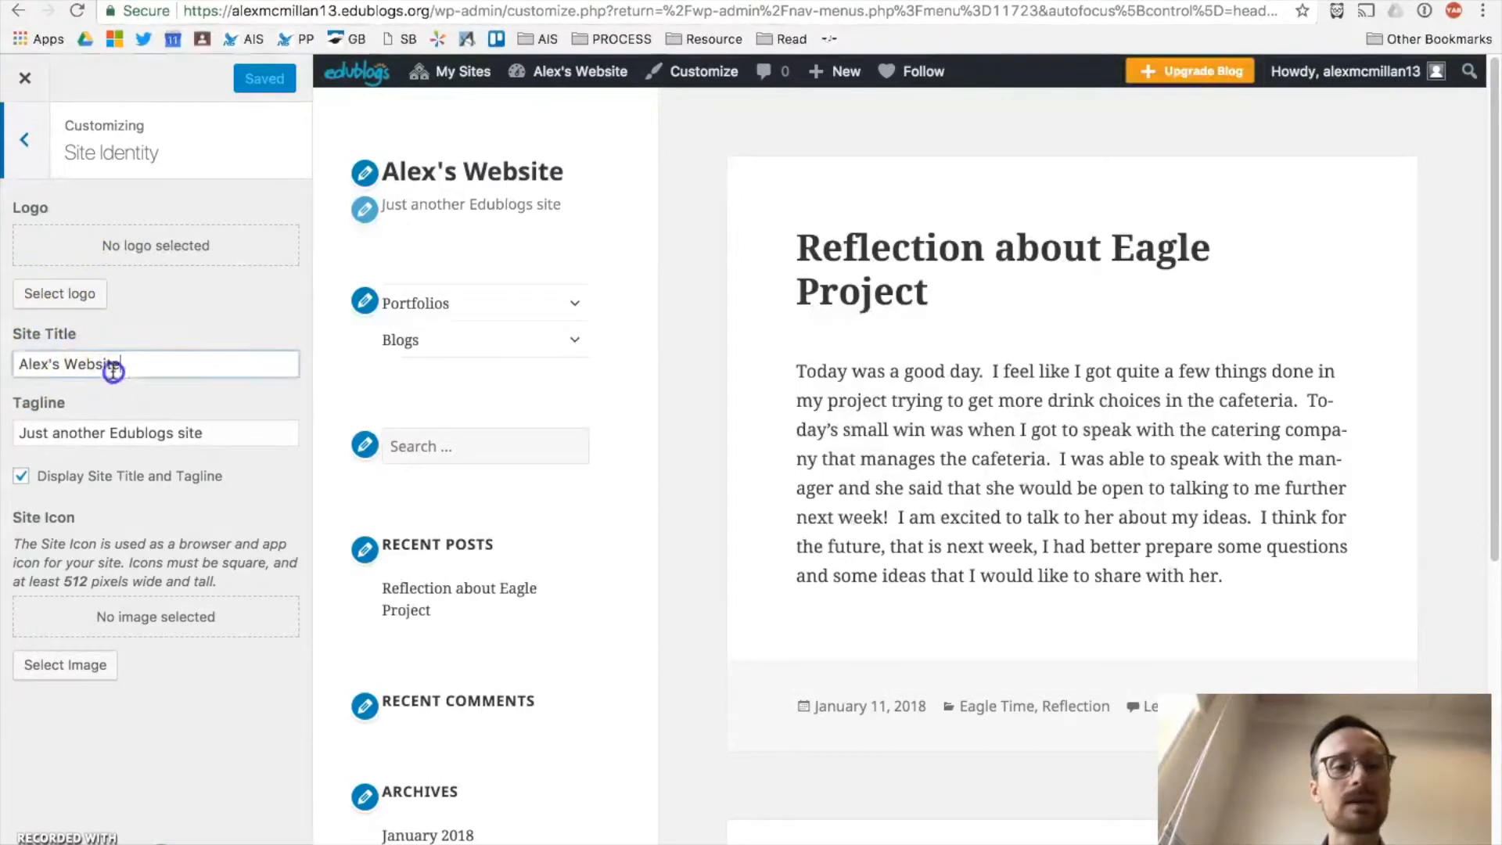
left_click_drag(114, 372, 14, 370)
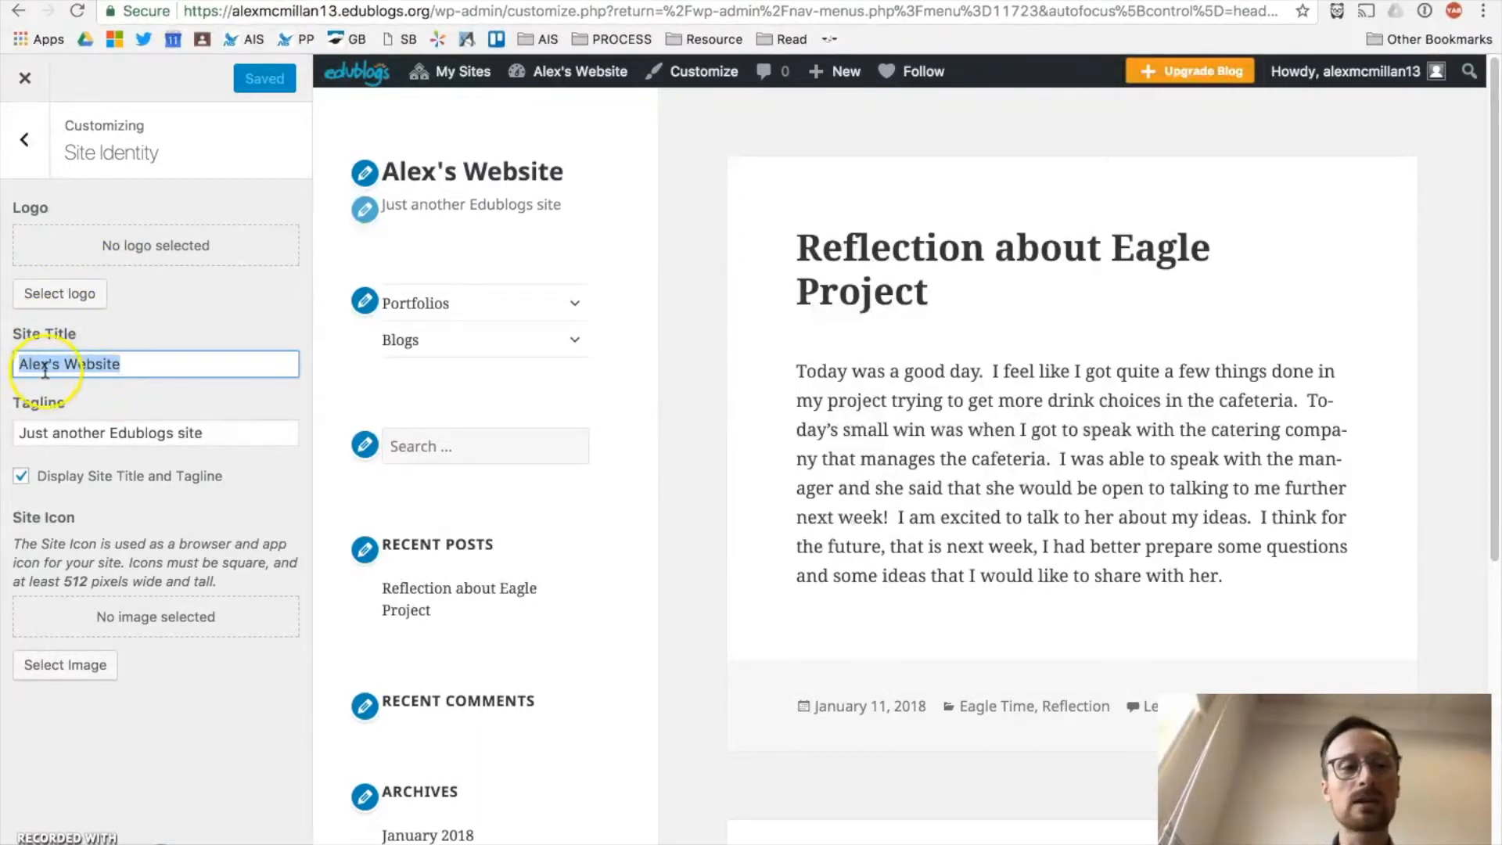
double_click(79, 363)
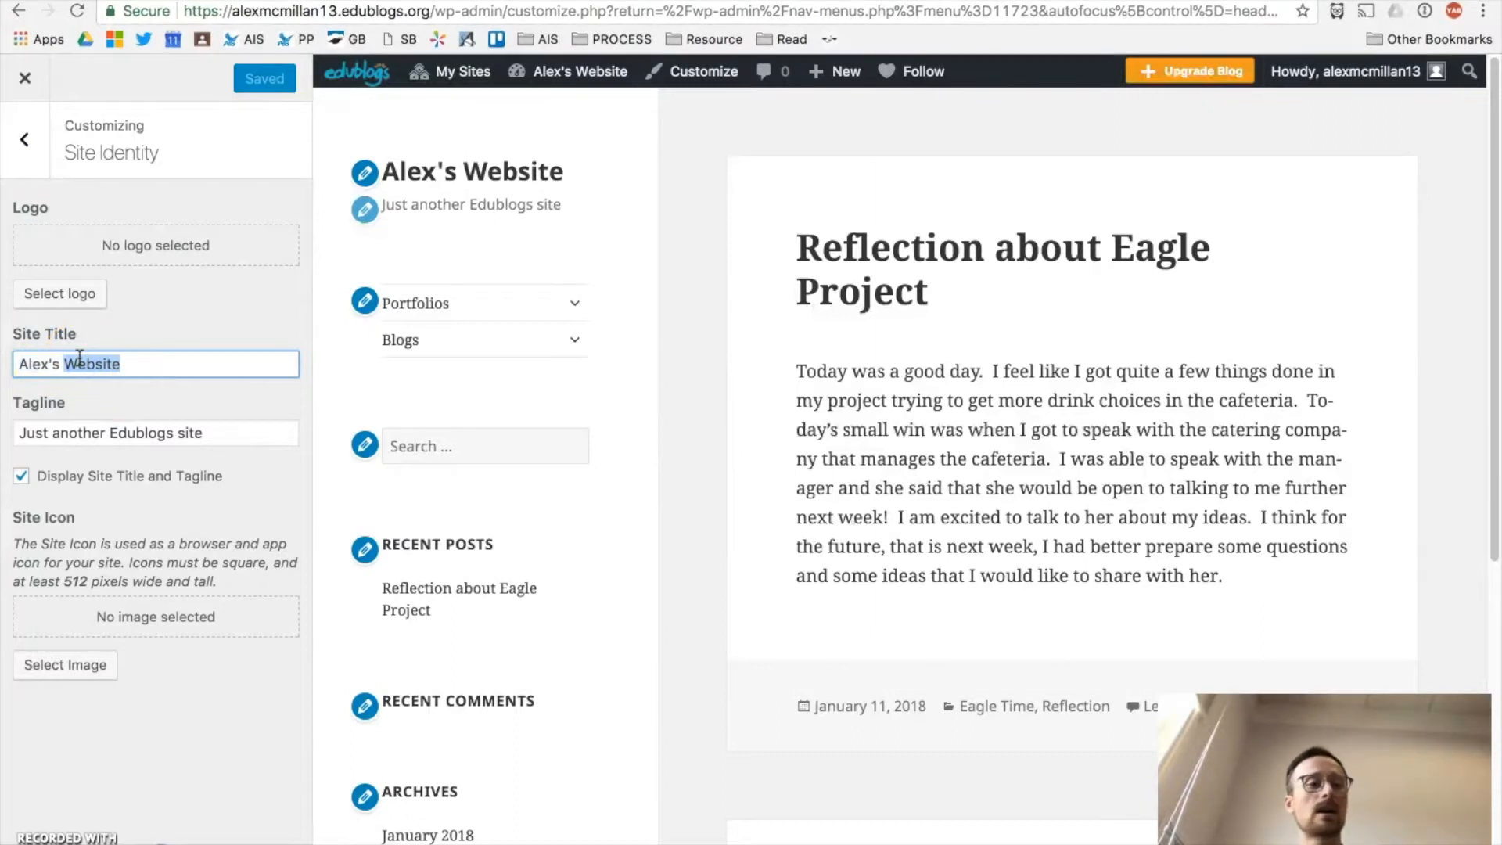
type("Site")
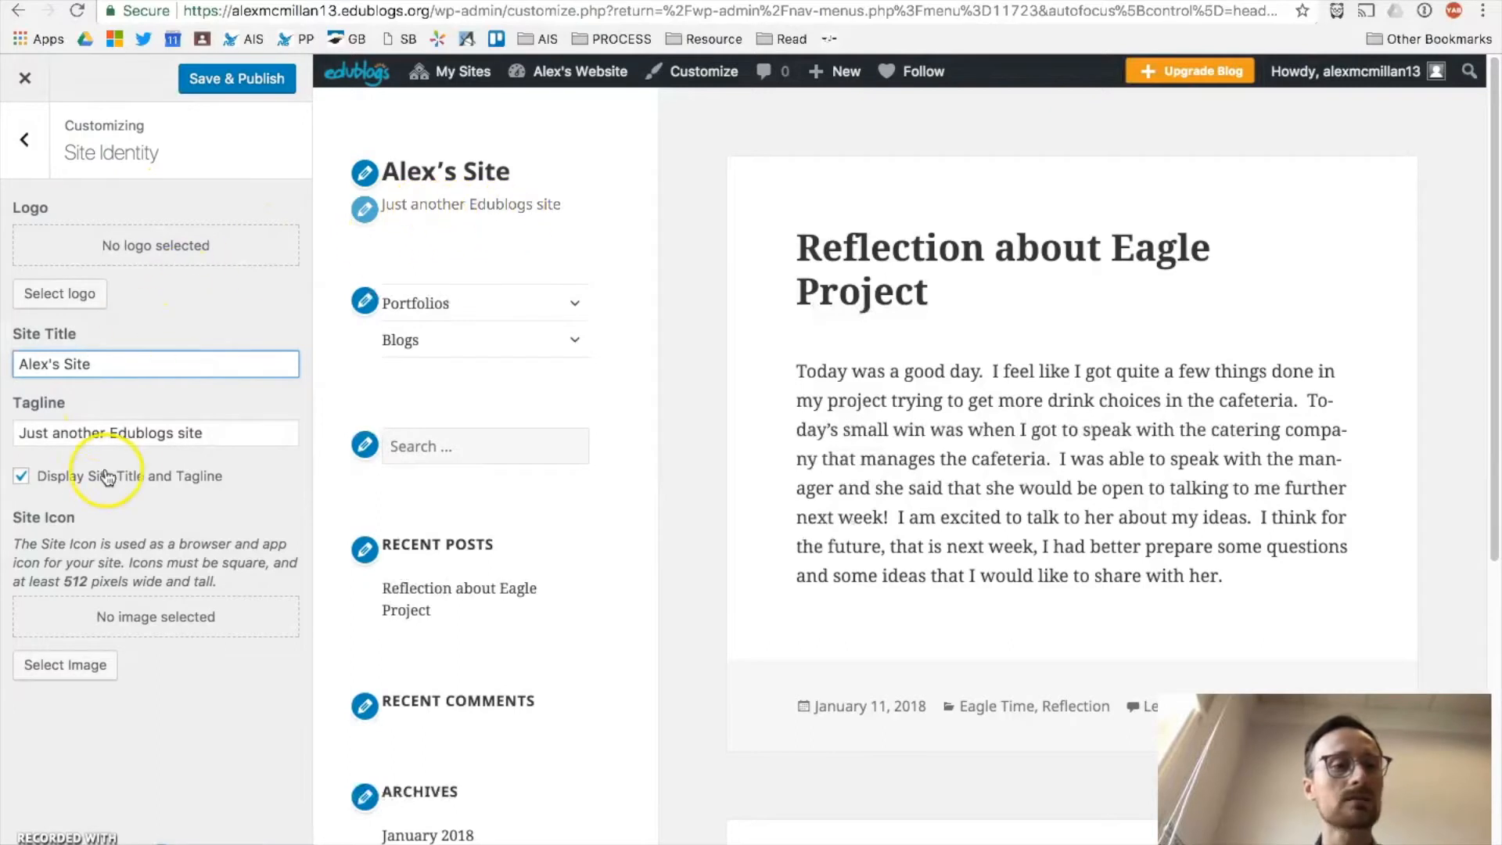
left_click(131, 436)
Step: Replace the tagline with 'The amazing adventures of the super teacher', a comma and the teacher's name
triple_click(131, 436)
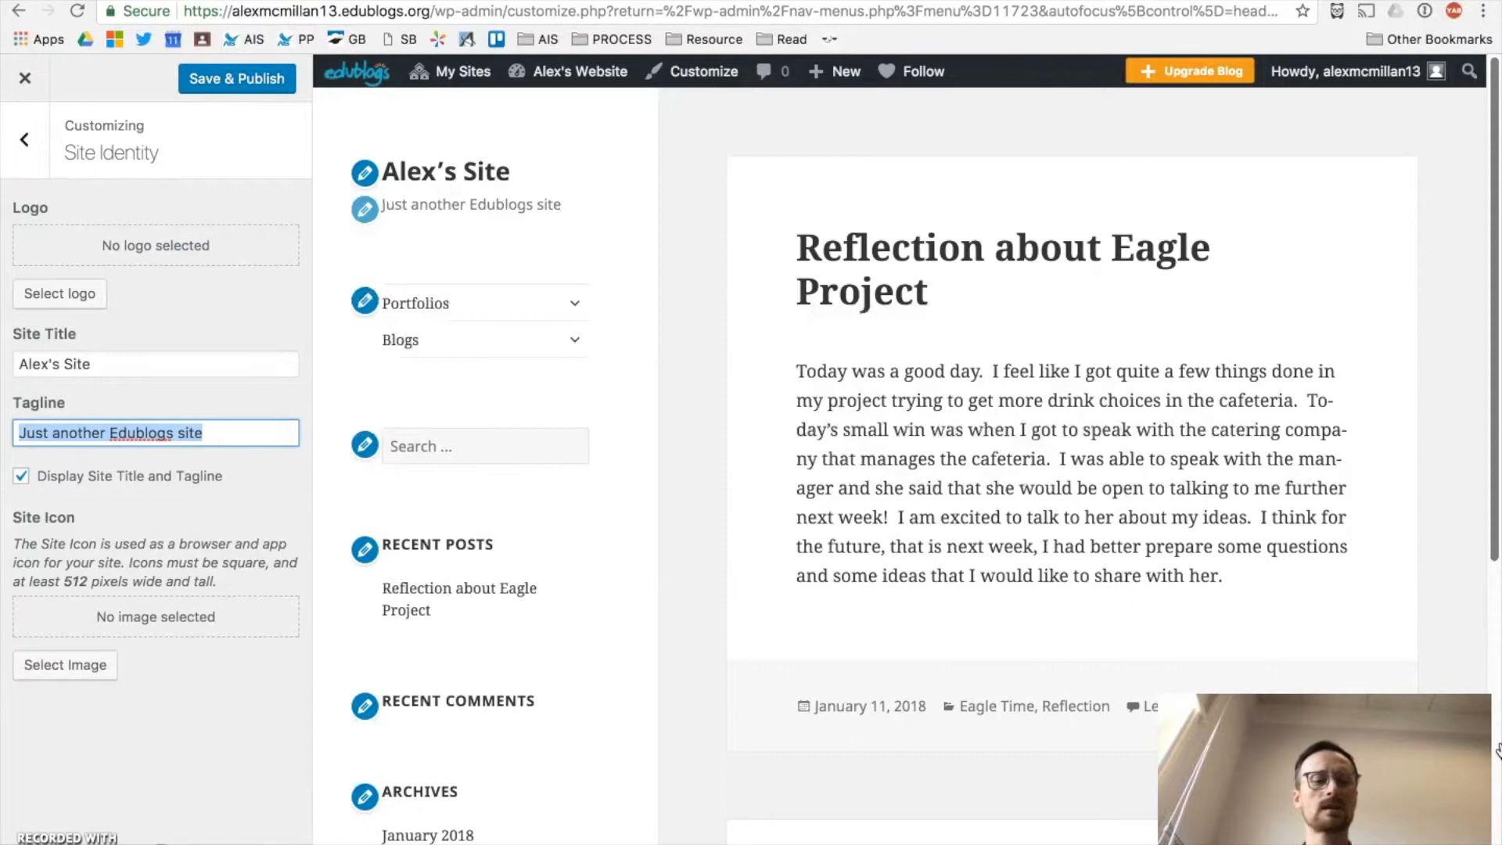
type("The amazing adventures")
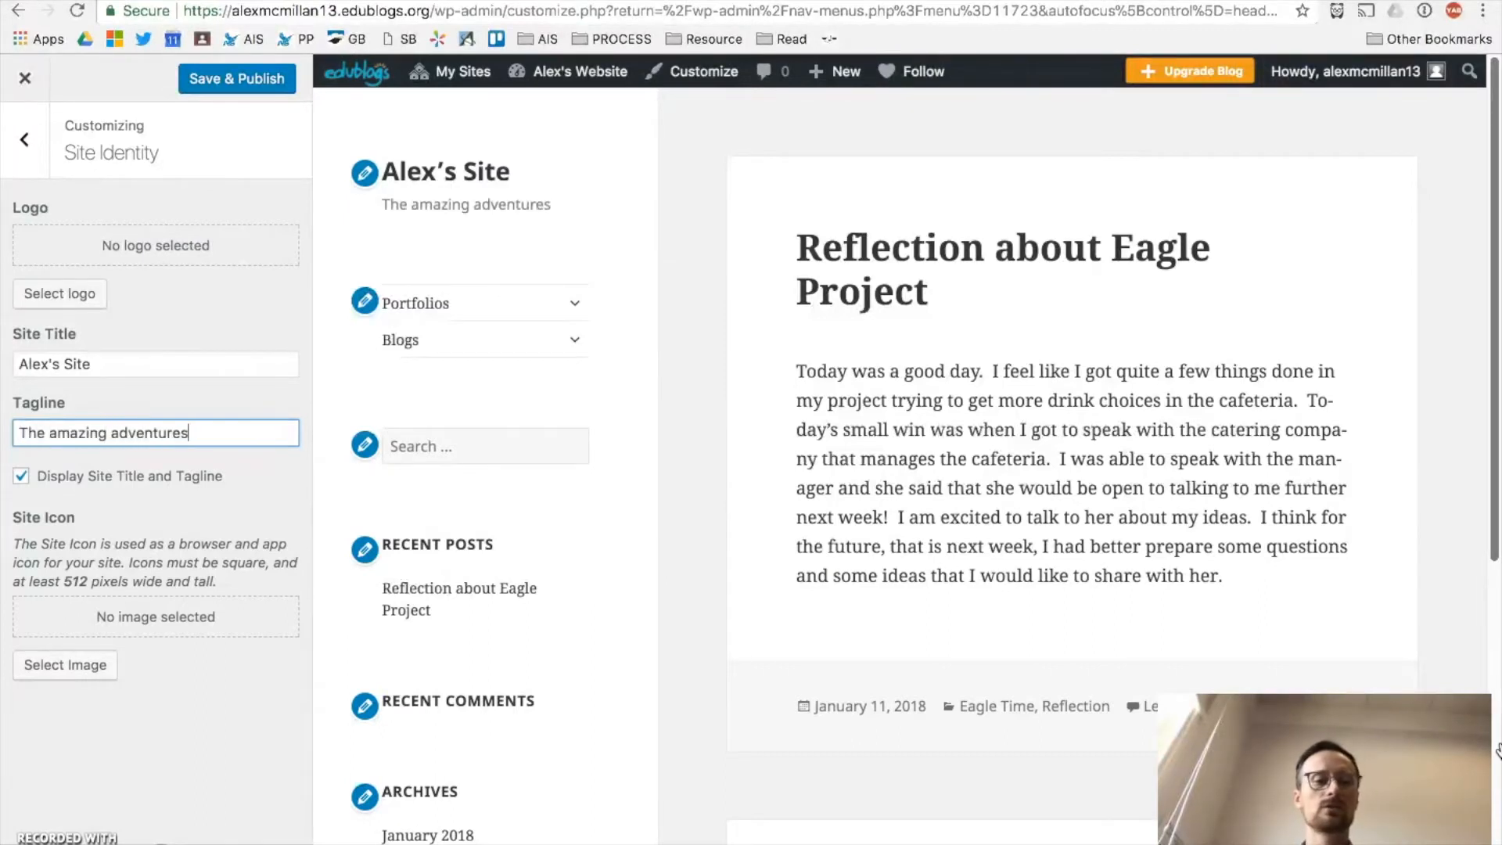
type(" of the ")
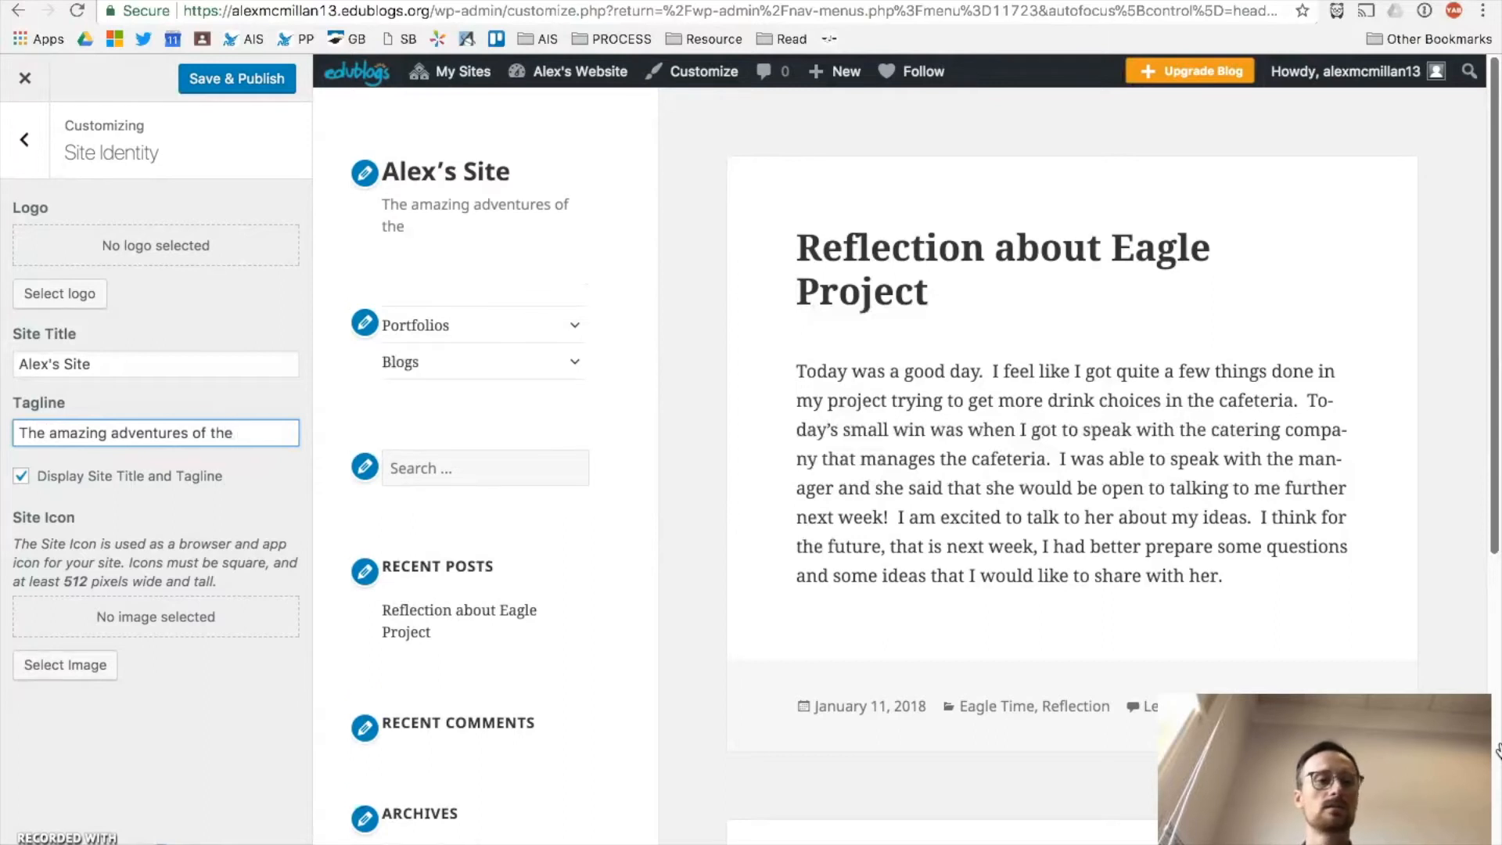
type("super teacher")
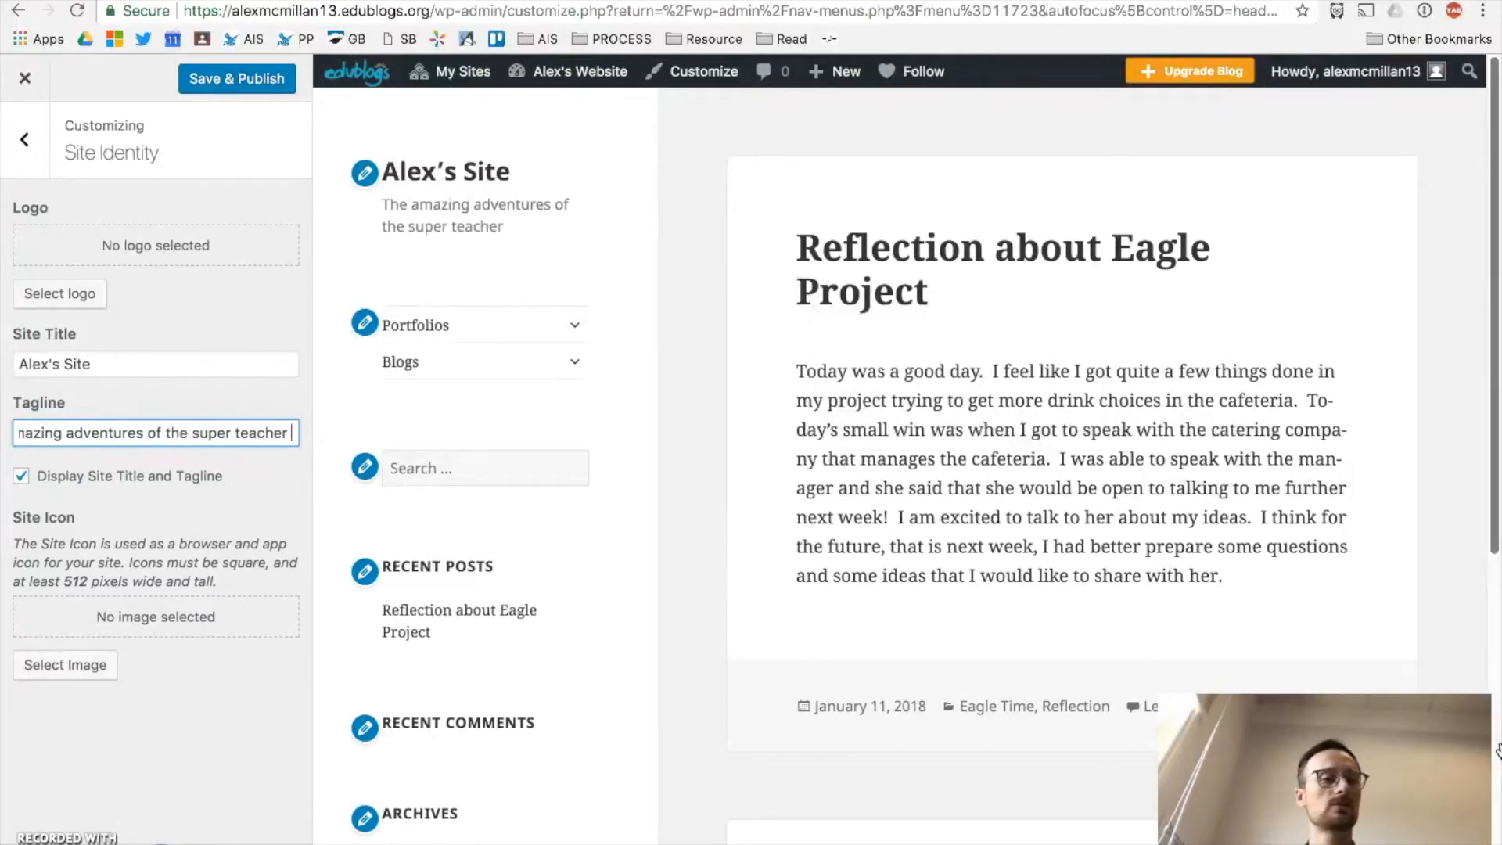
key("BackSpace")
type(", Mr. Alex")
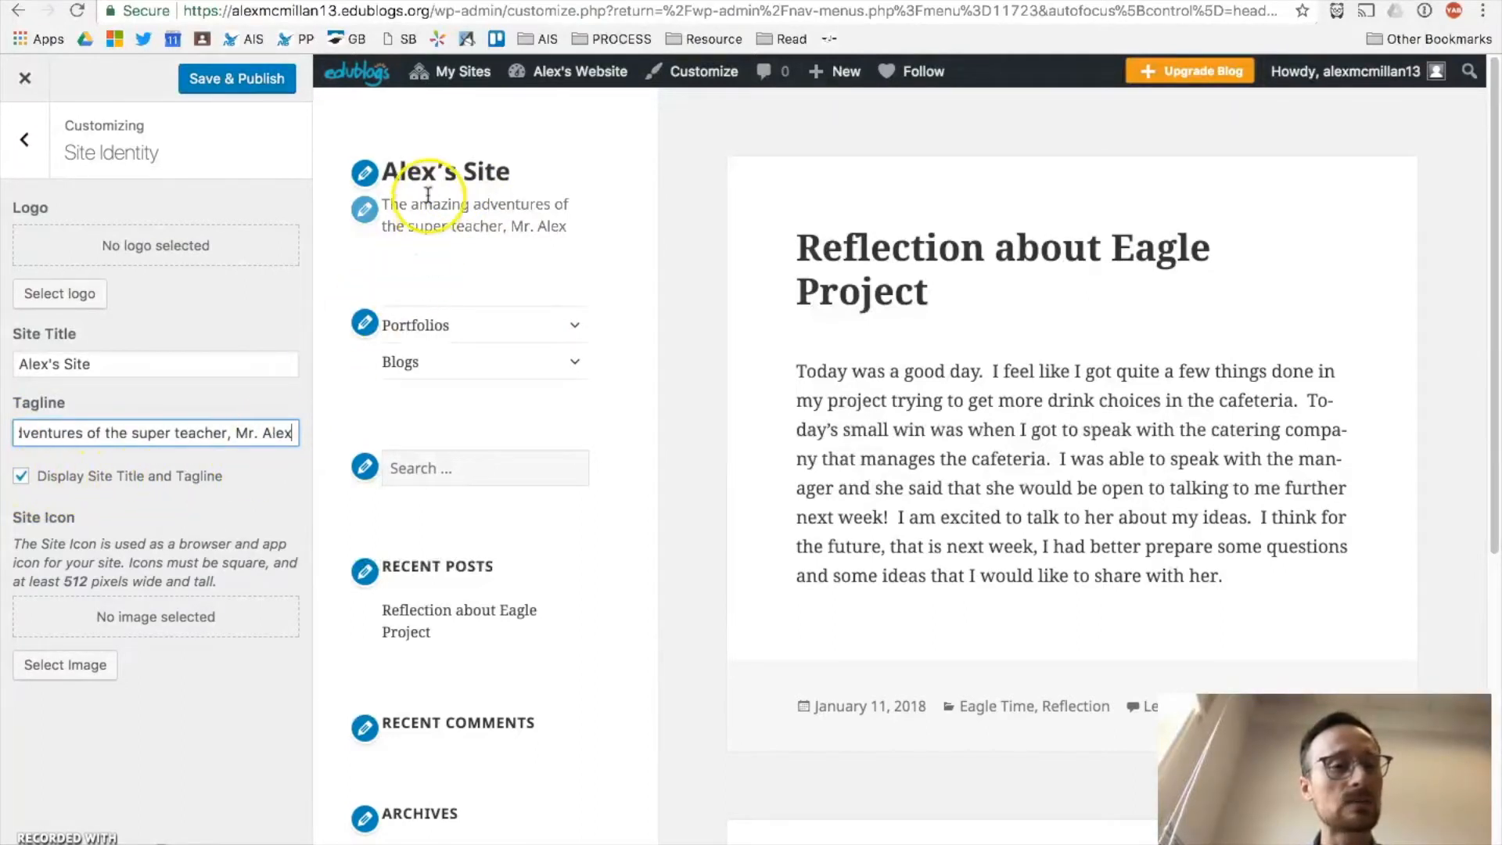
left_click(24, 475)
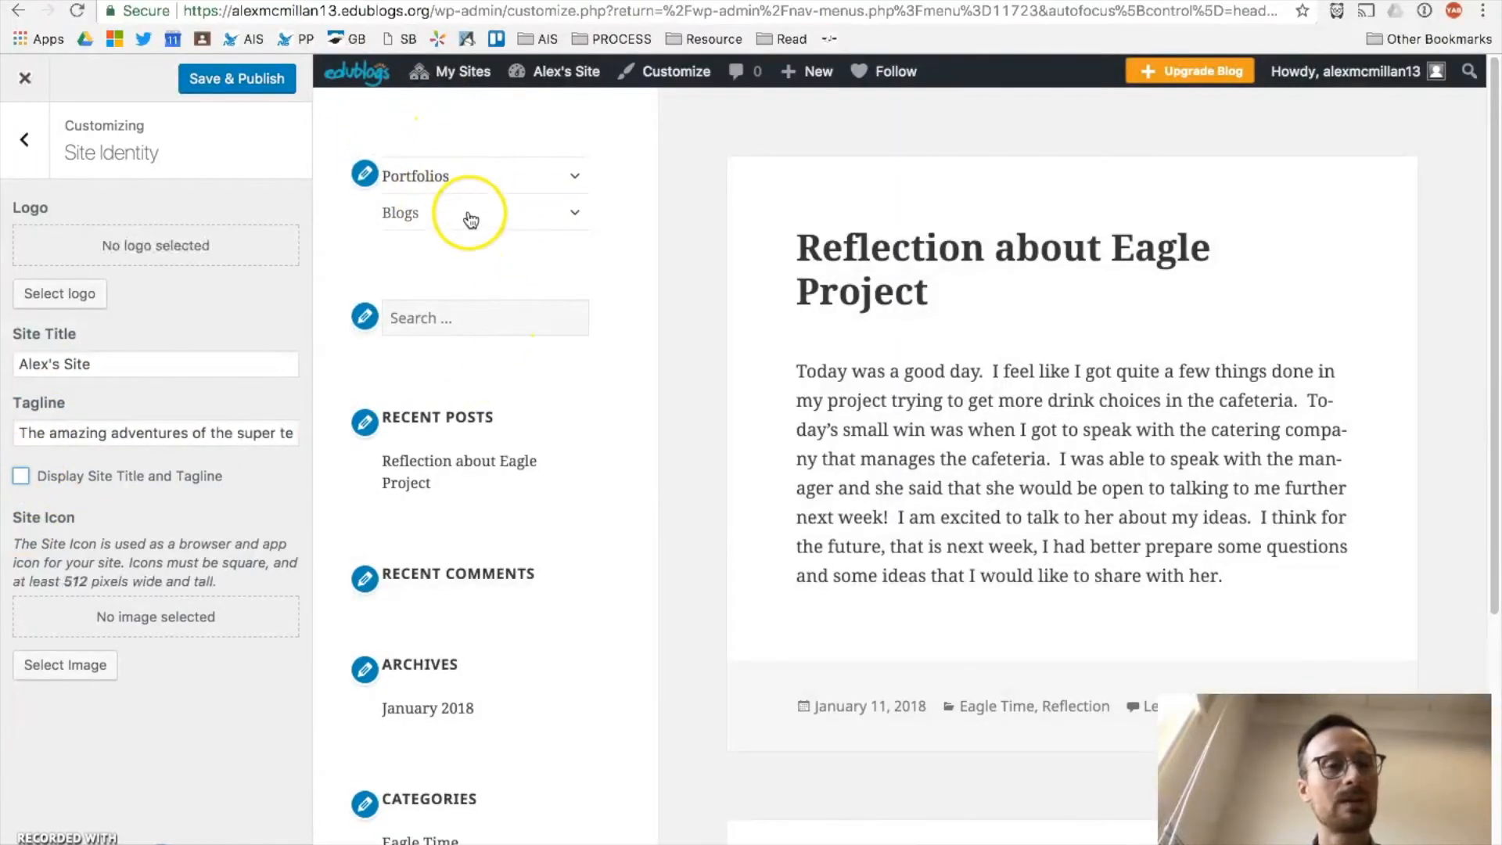
left_click(54, 485)
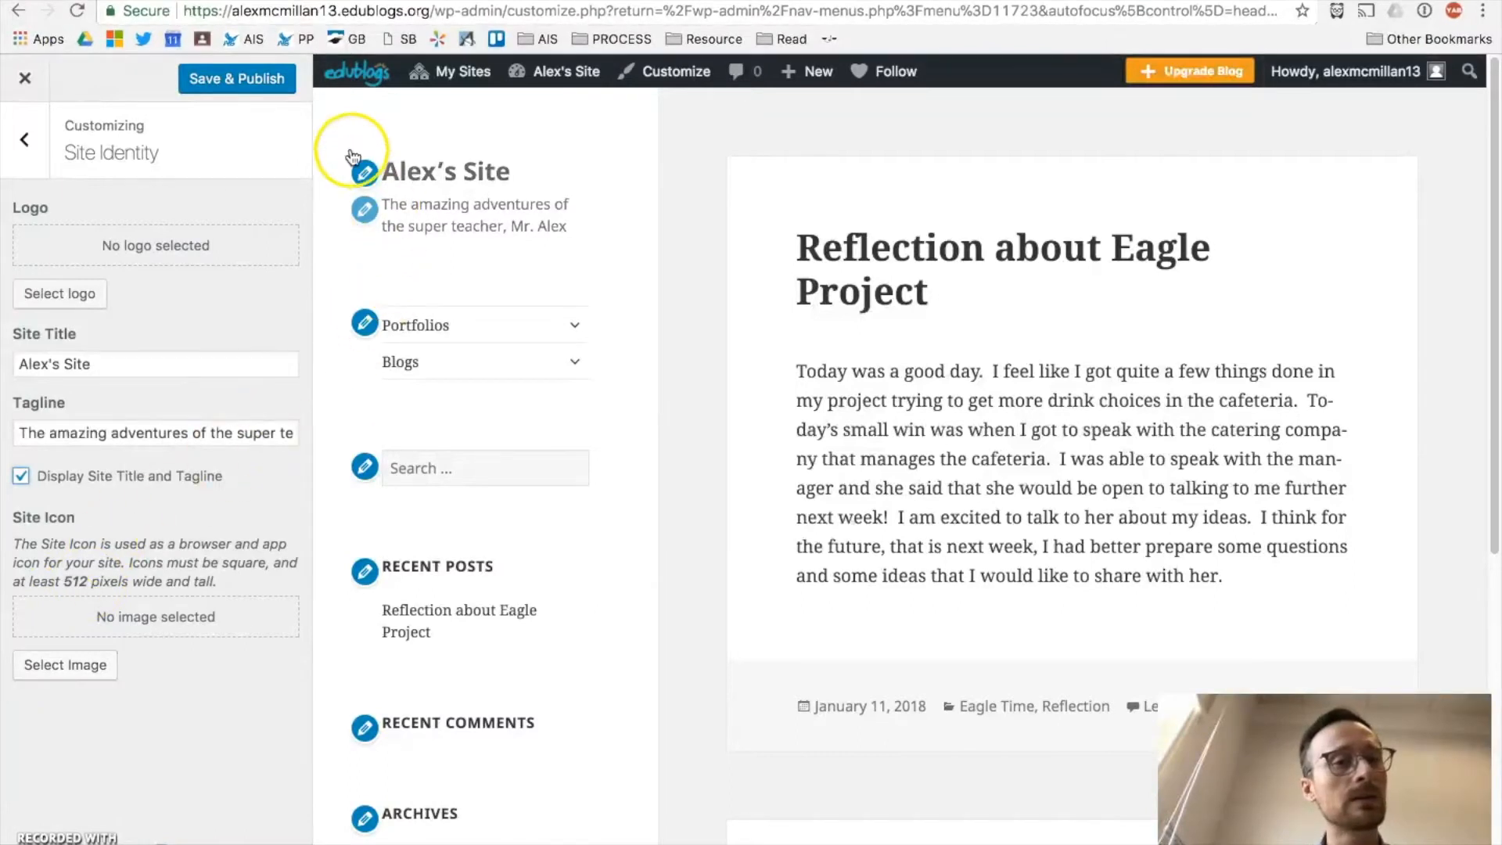
Step: View the Colors settings without changes, then move to the Menus section
left_click(26, 144)
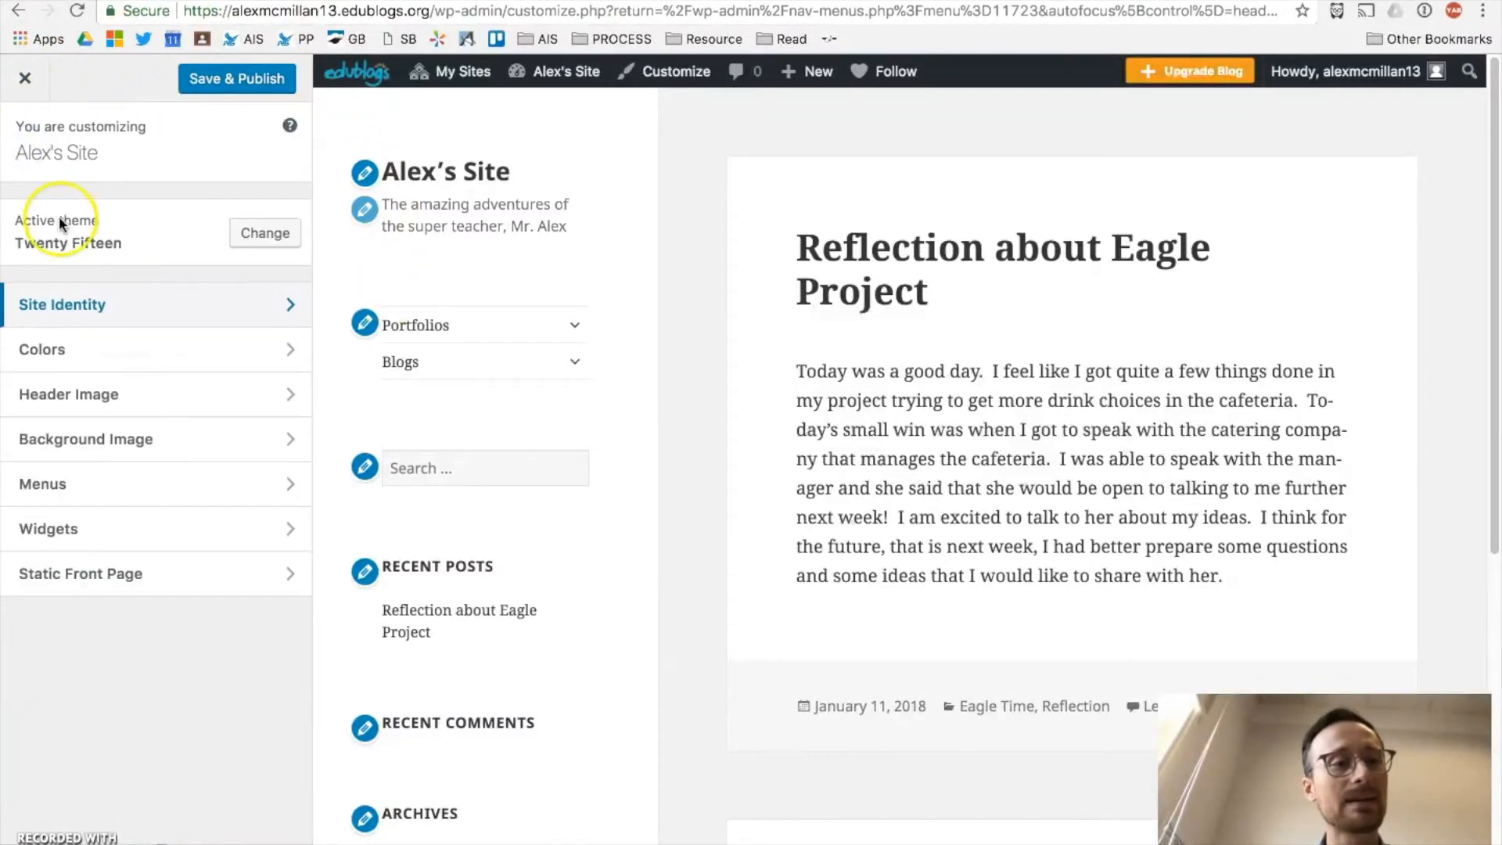
left_click(40, 347)
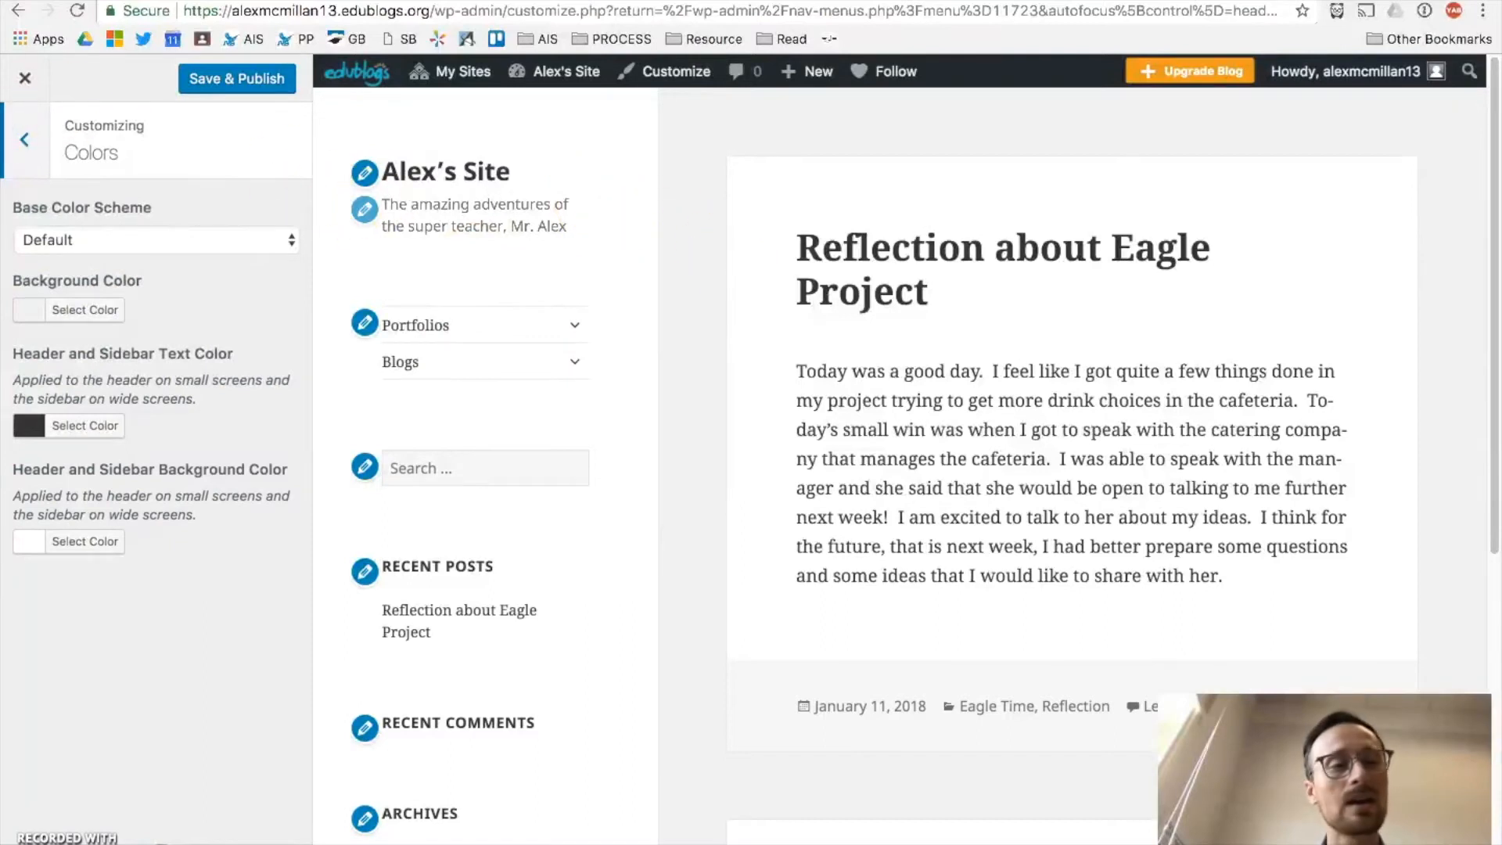
left_click(12, 149)
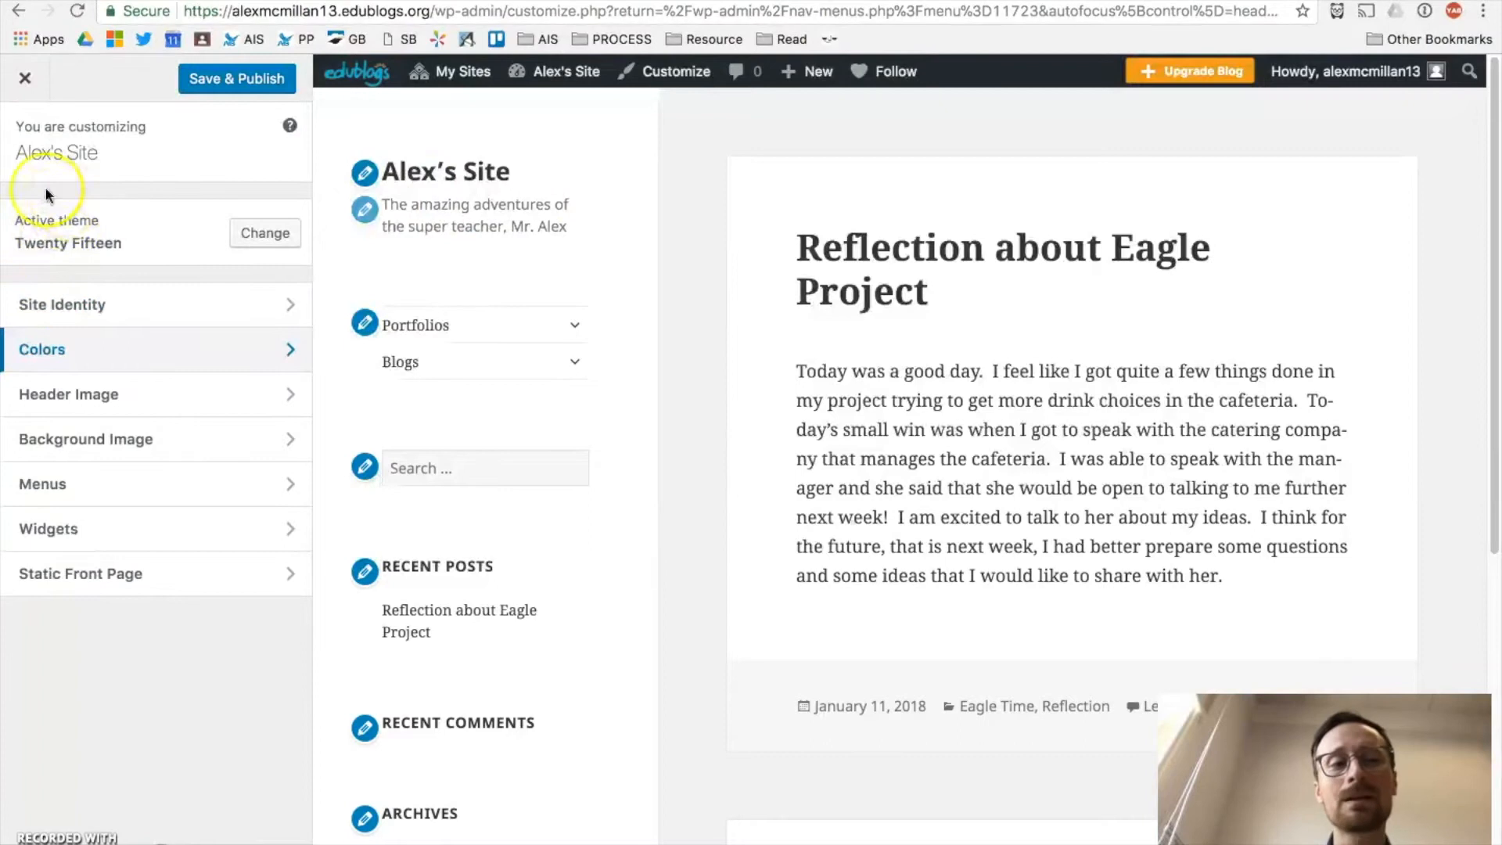
left_click(97, 241)
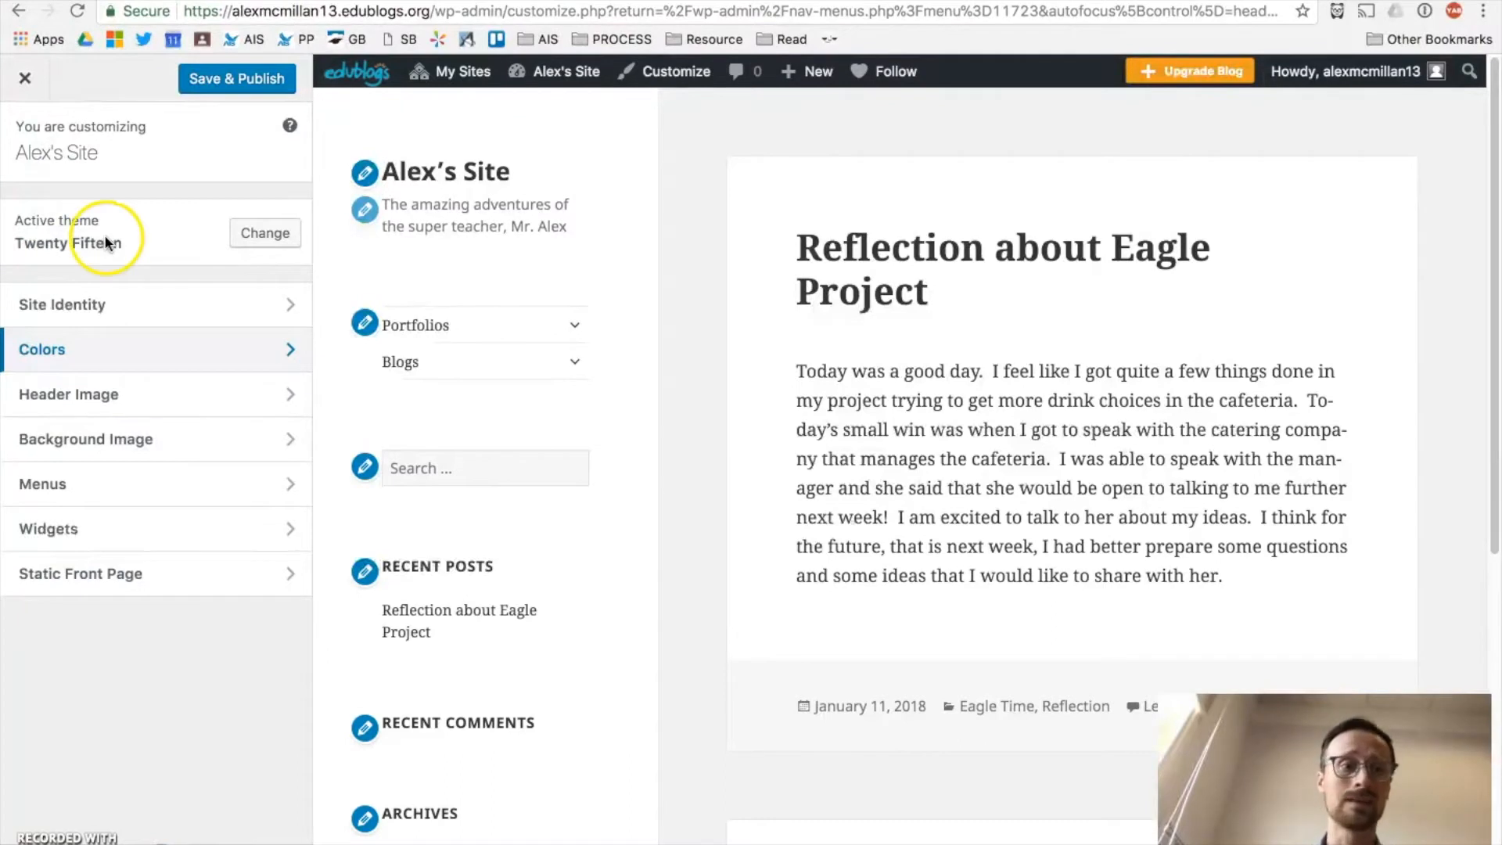
left_click(88, 483)
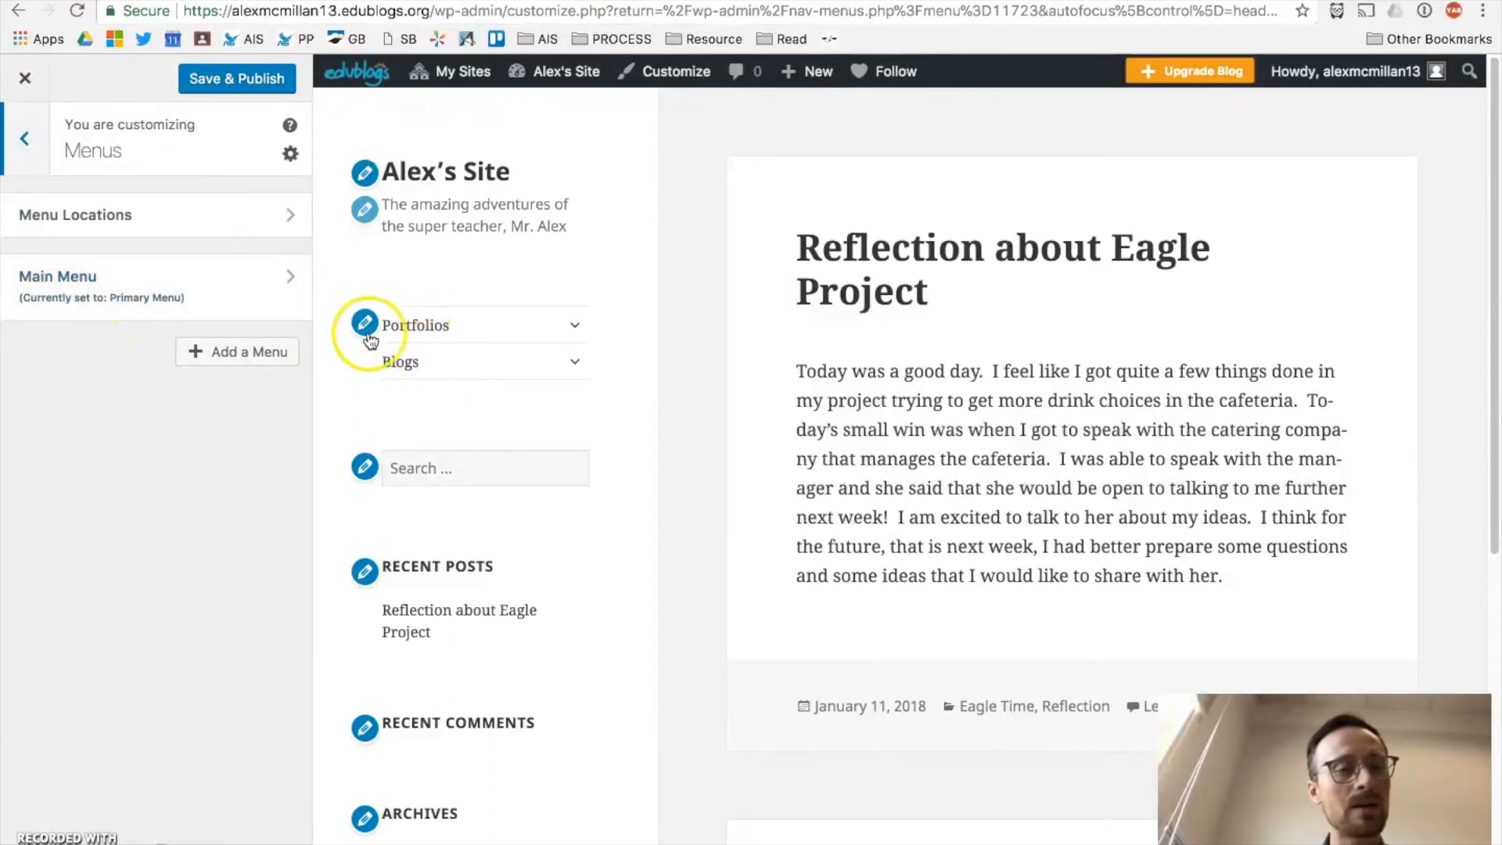
Step: In Menu Locations, keep Main Menu as Primary Menu and leave Social Links Menu unassigned
left_click(43, 218)
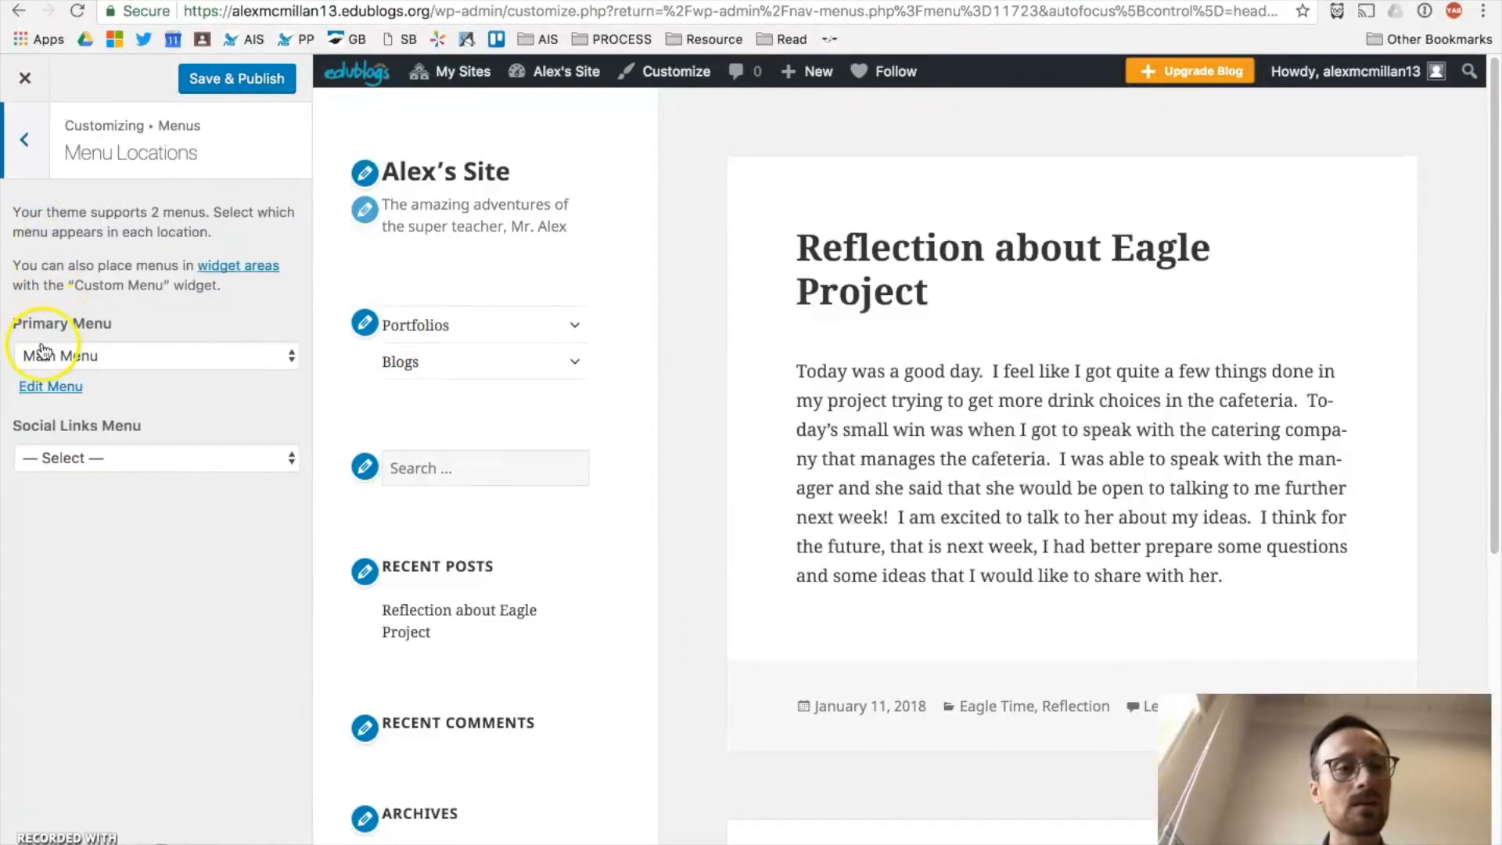
left_click(83, 360)
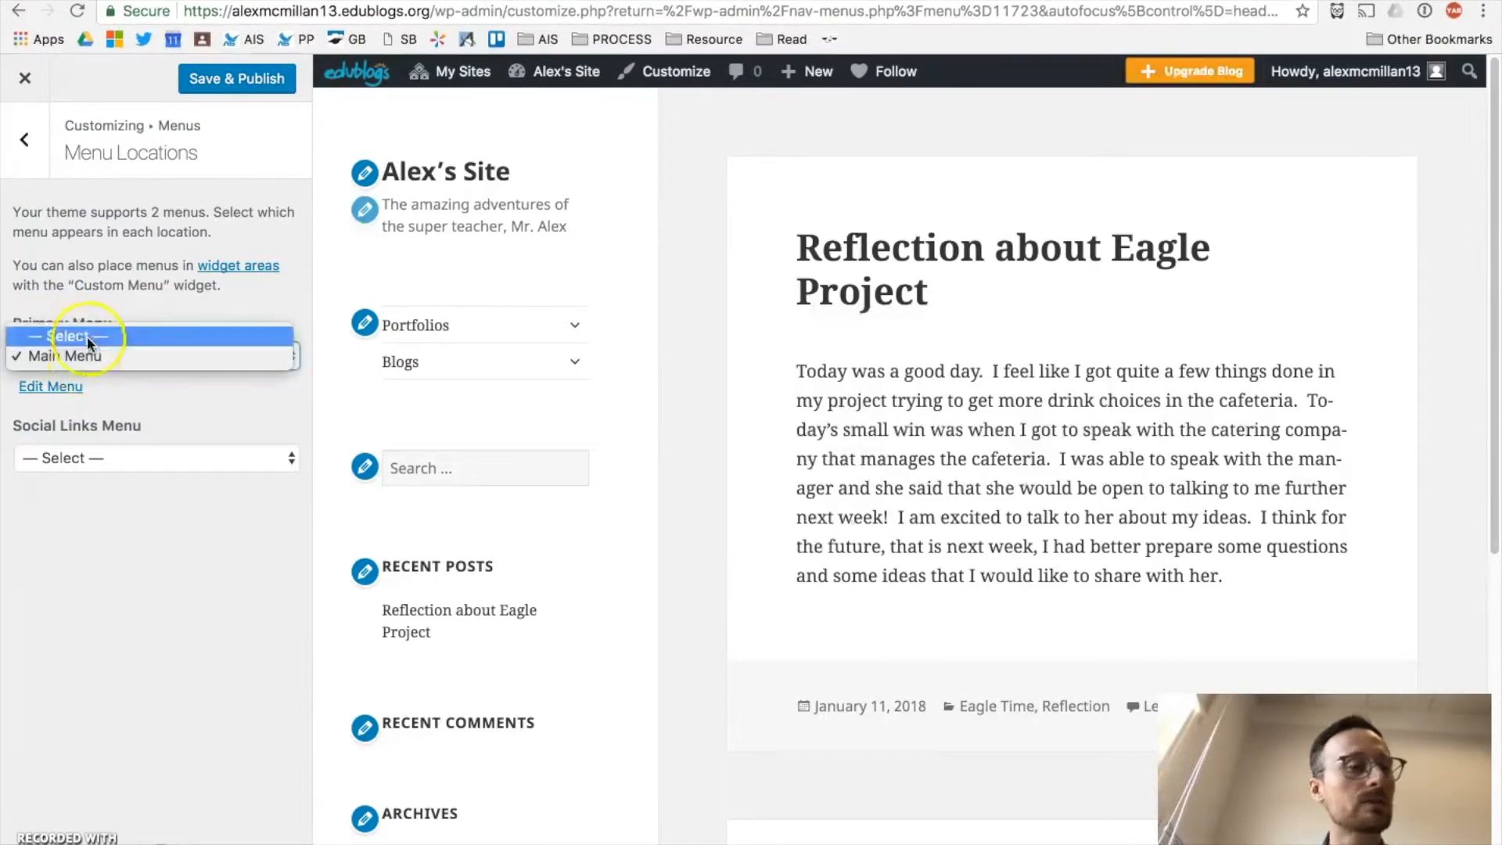
left_click(100, 496)
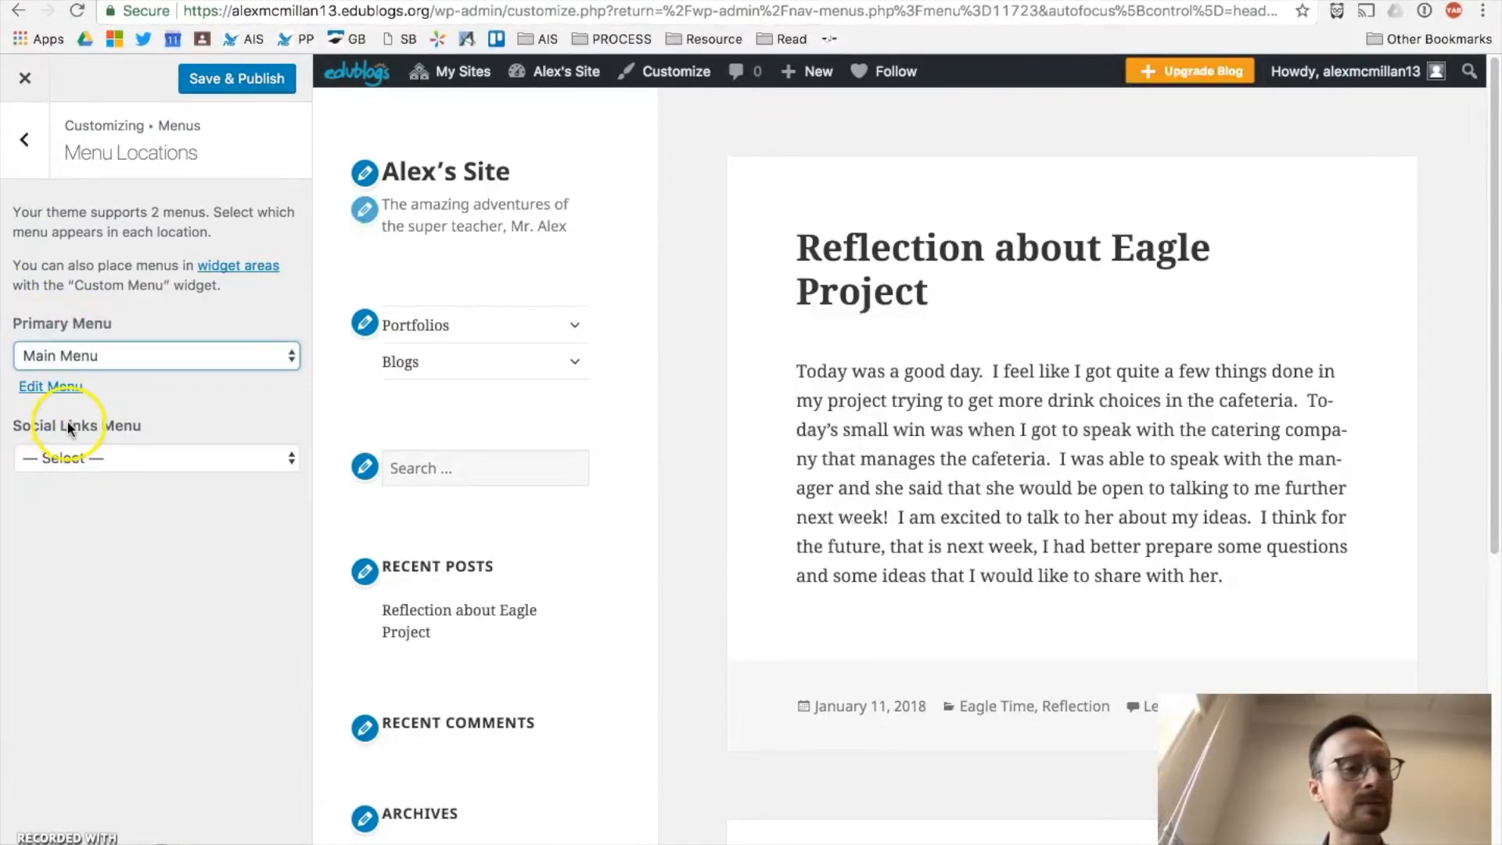
left_click(115, 457)
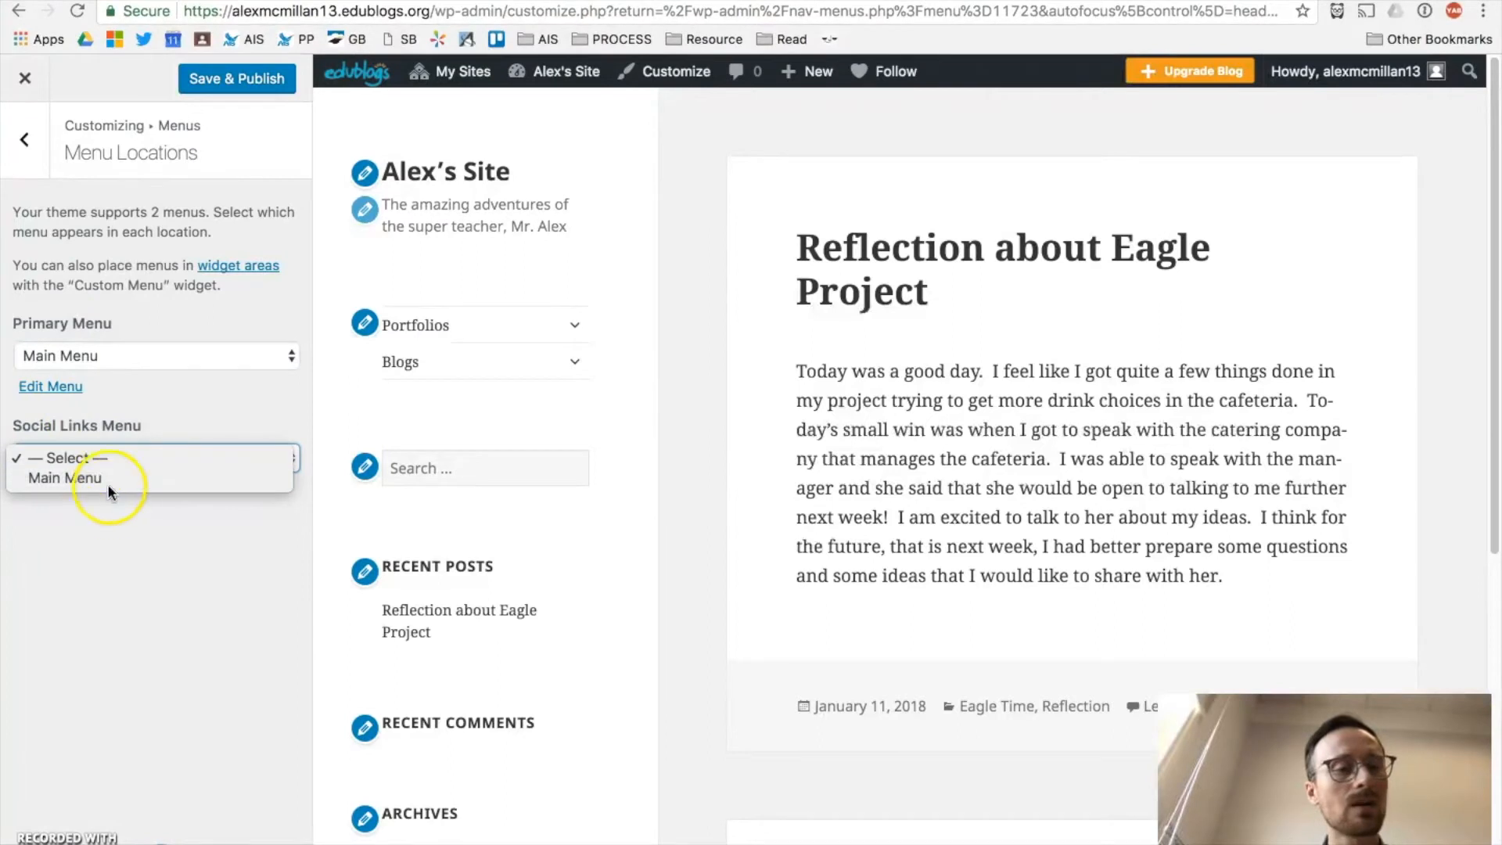
left_click(109, 551)
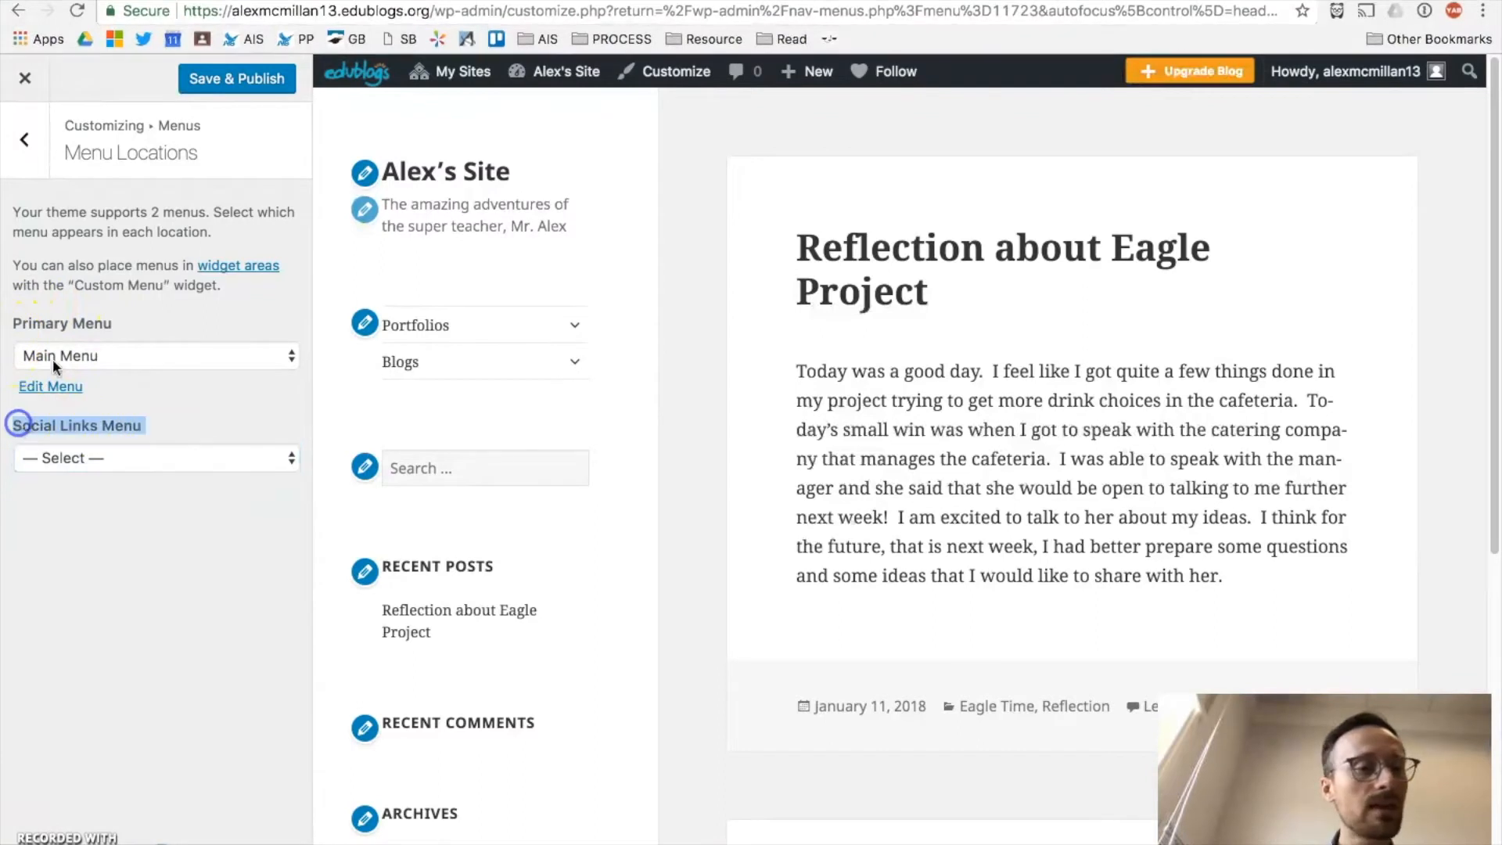
triple_click(57, 324)
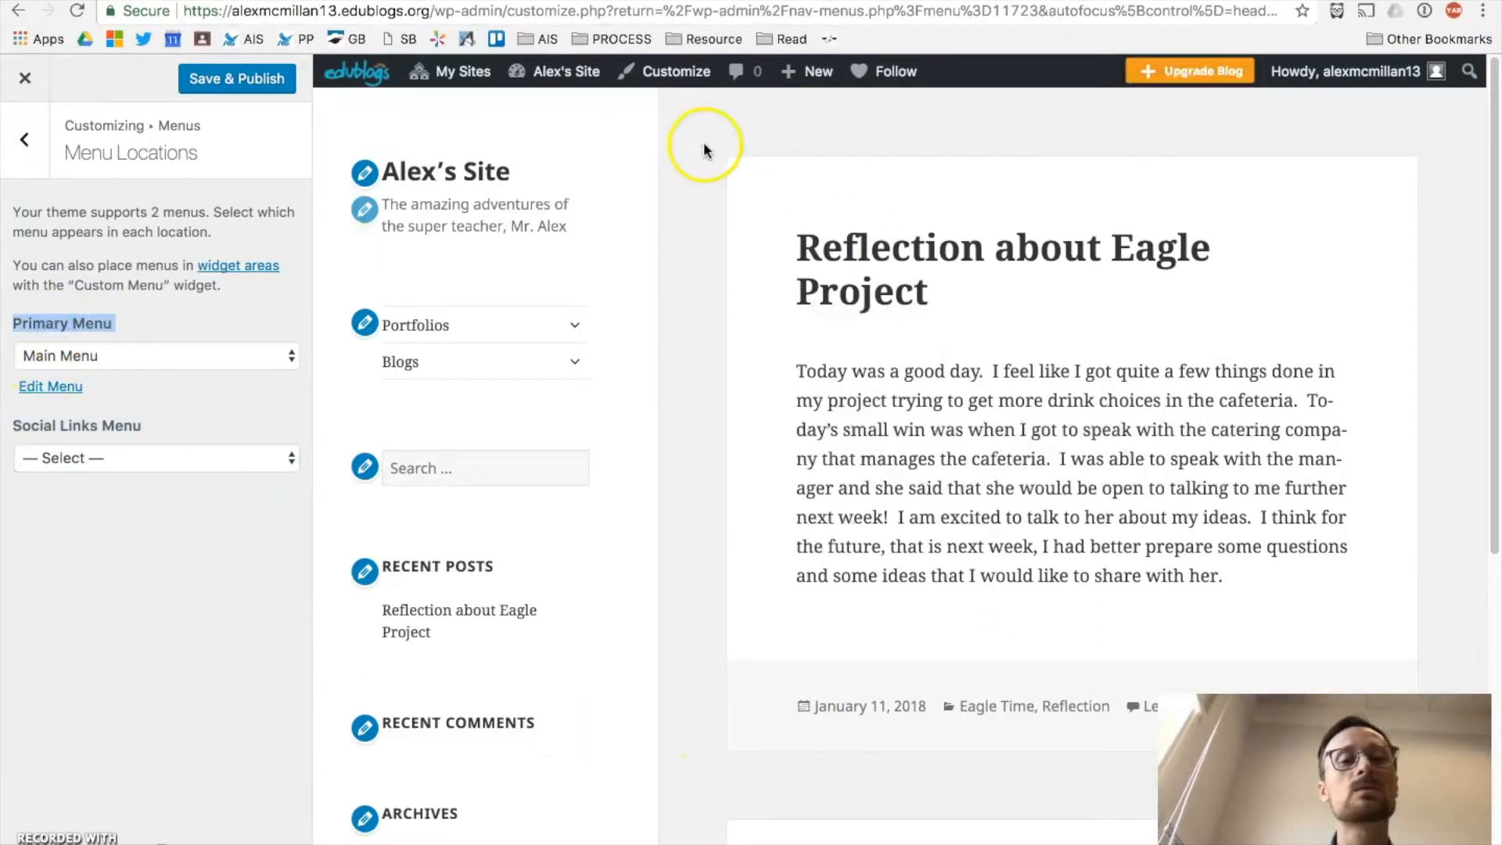
left_click(24, 141)
left_click(28, 141)
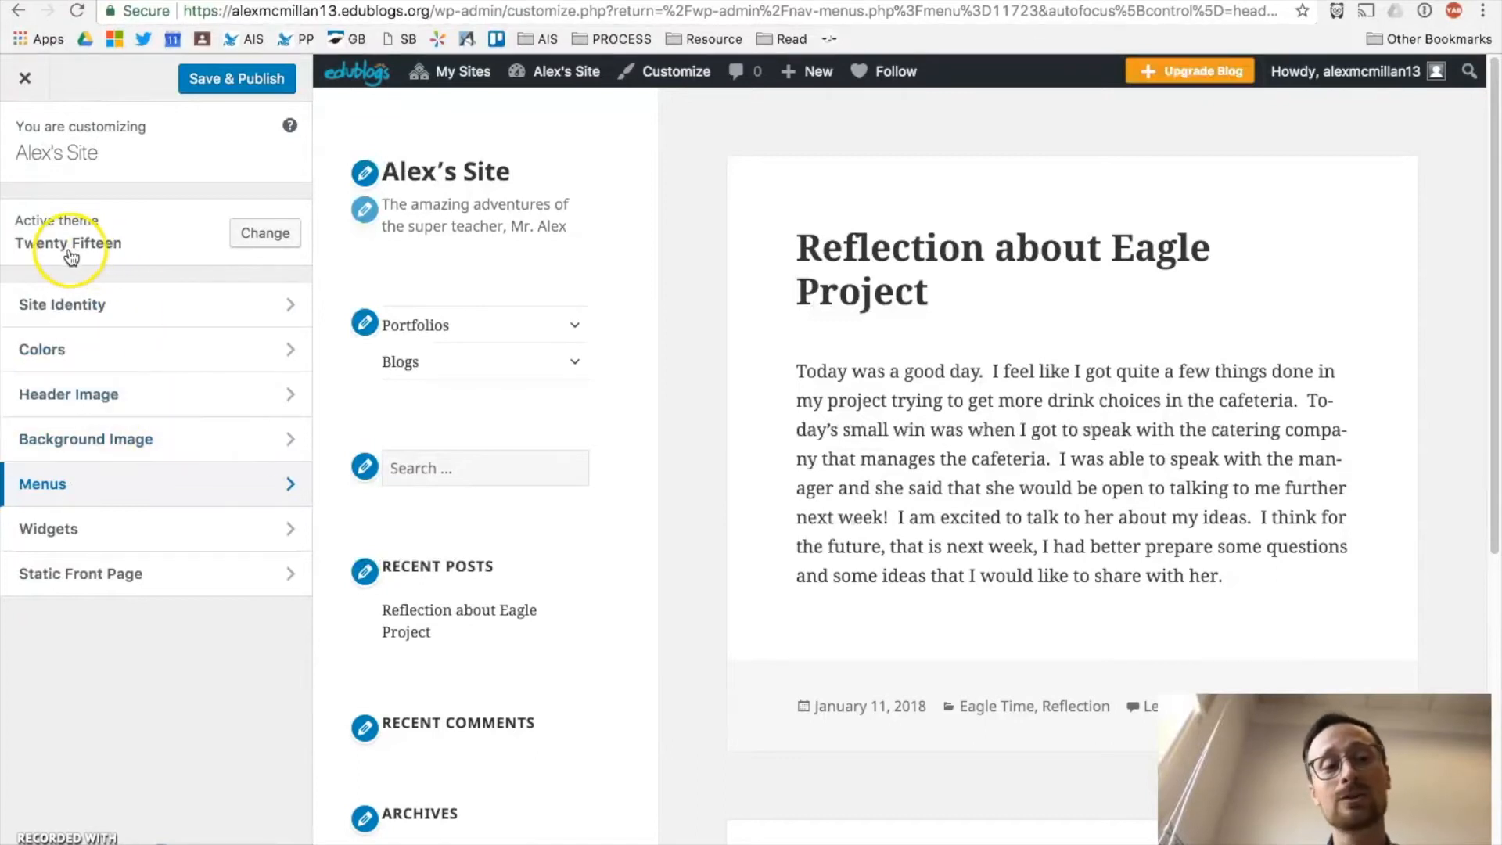
left_click(22, 538)
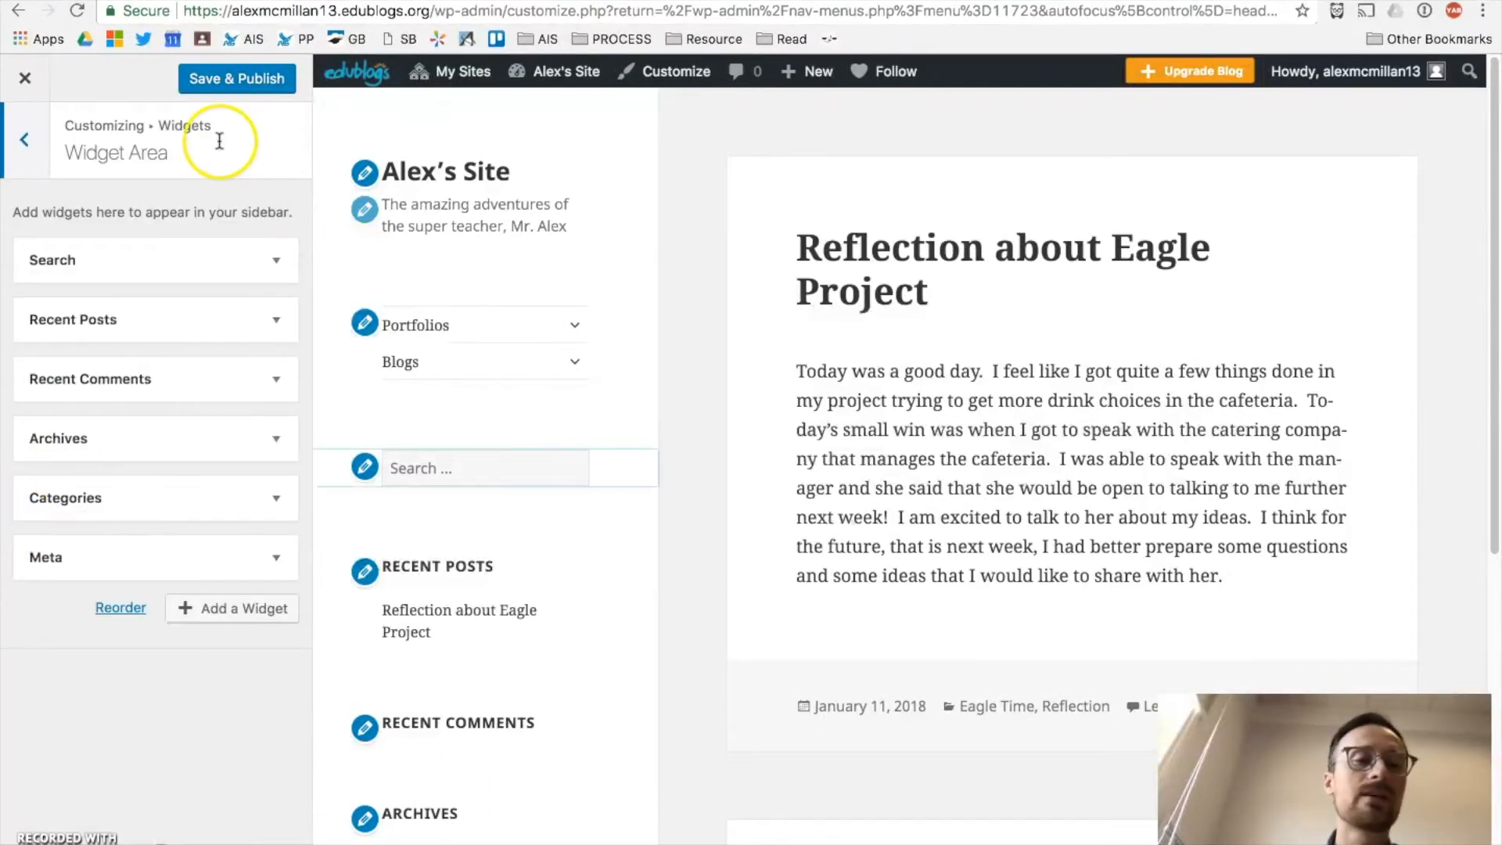
Step: Review the sidebar widgets in the preview and expand the Recent Posts widget
scroll(486, 427, "down", 5)
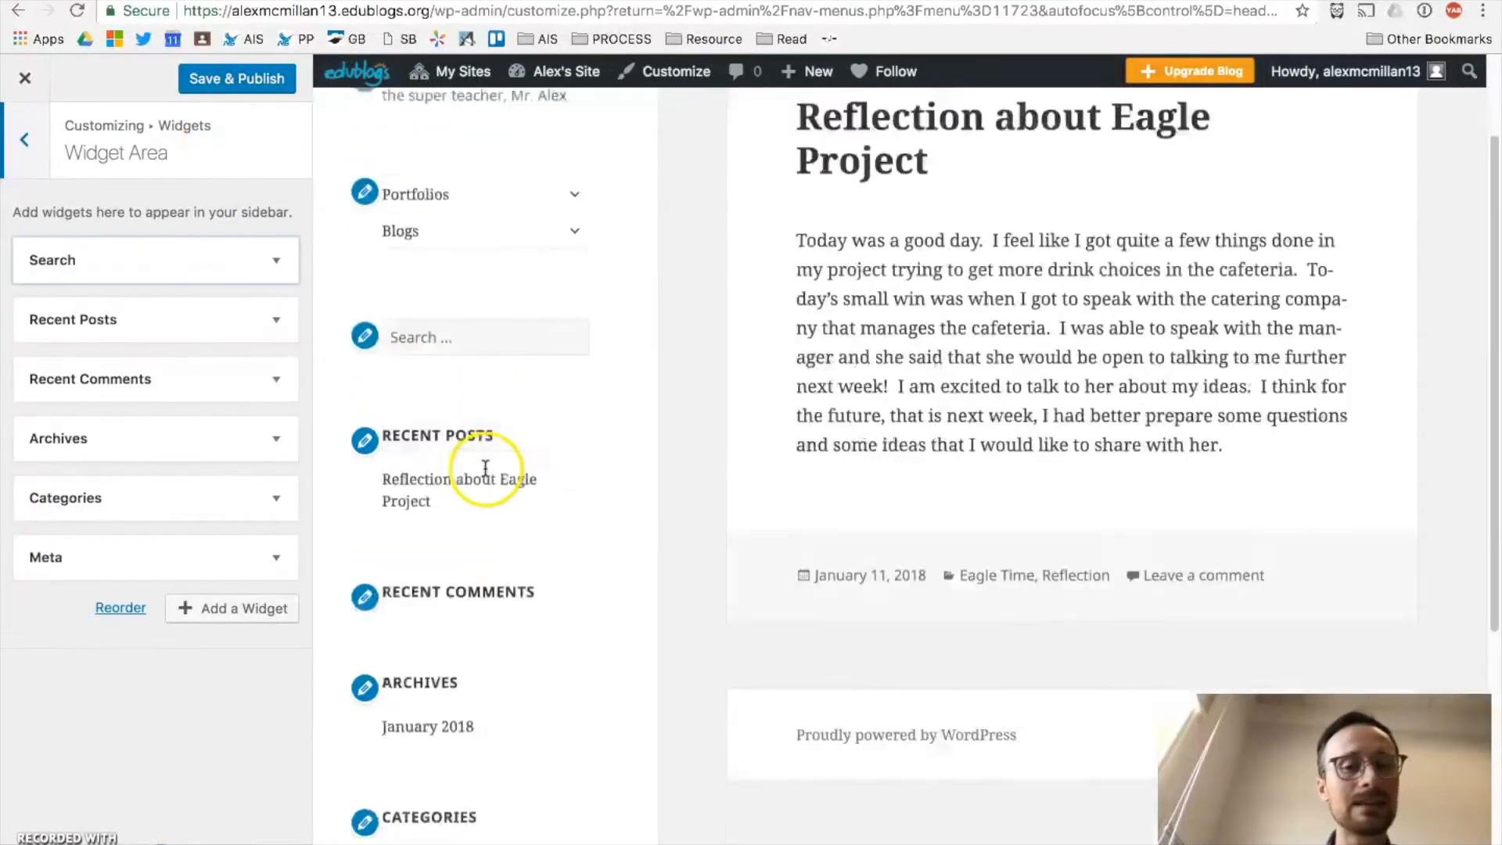
scroll(484, 496, "down", 3)
scroll(440, 527, "up", 6)
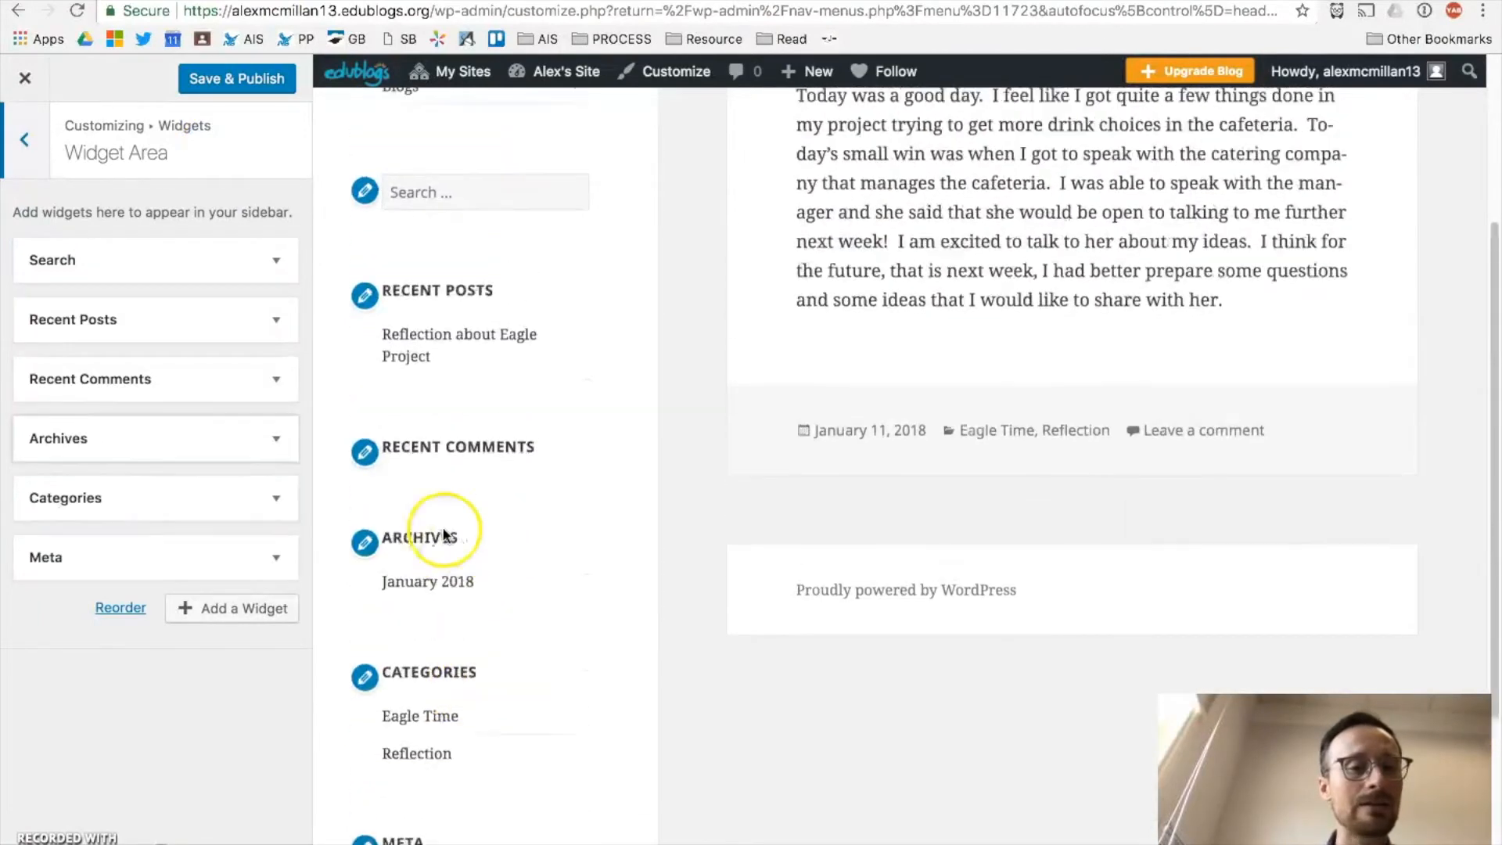
scroll(458, 376, "down", 3)
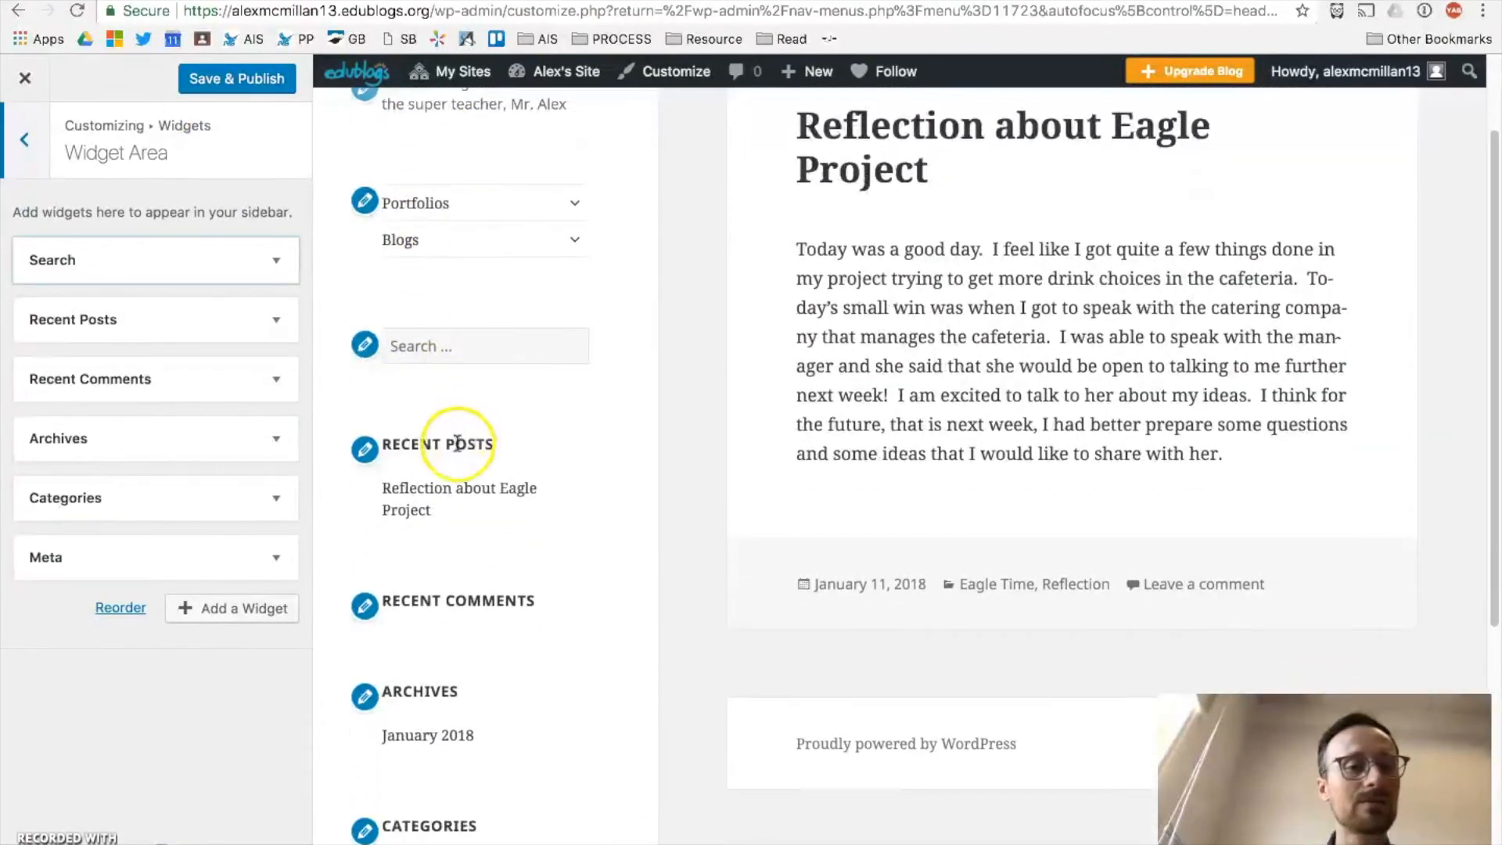
scroll(462, 670, "down", 5)
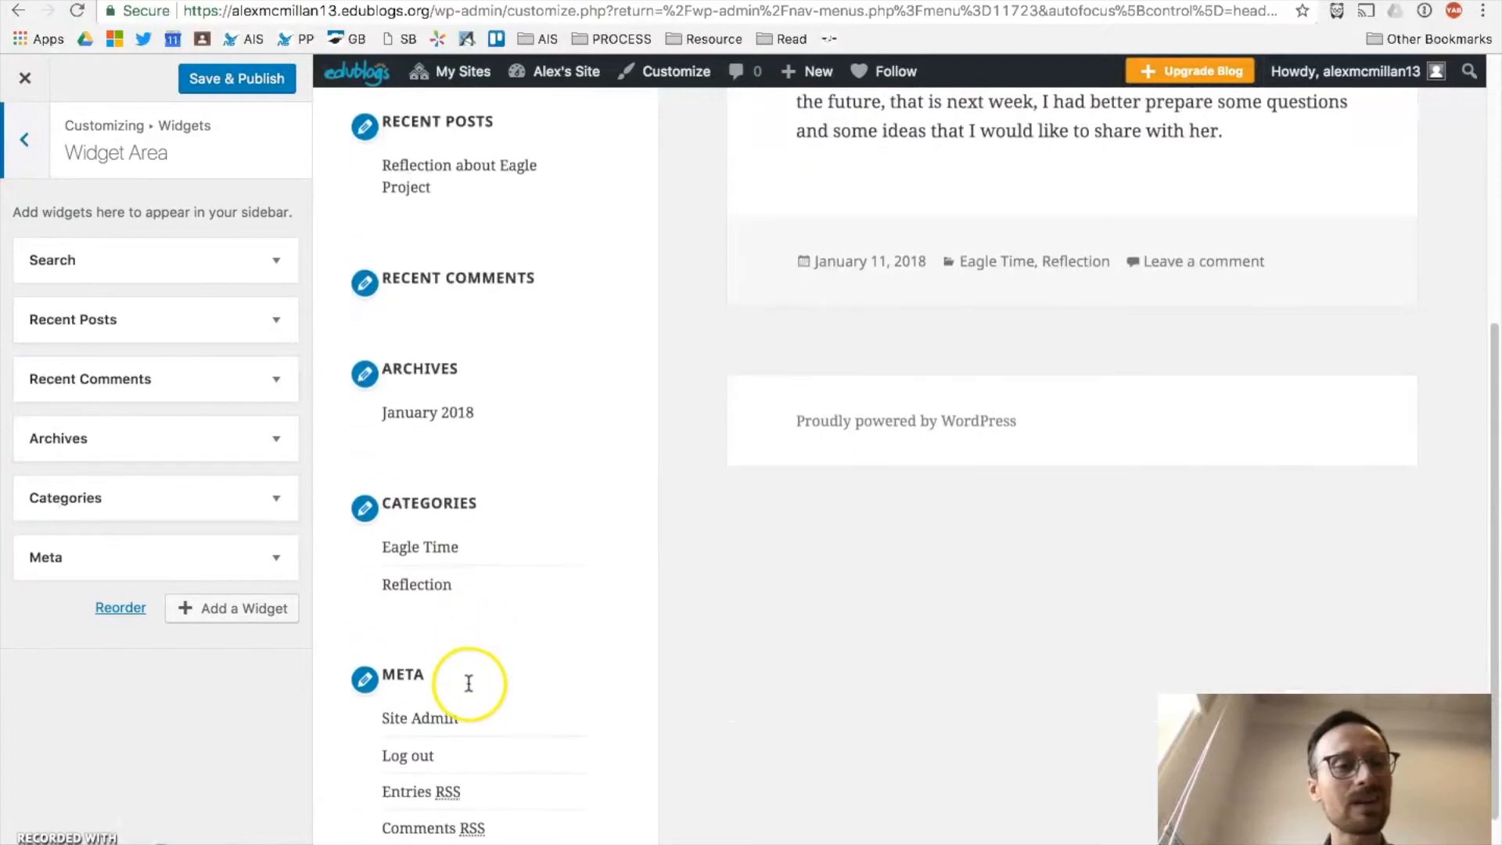
scroll(476, 664, "up", 6)
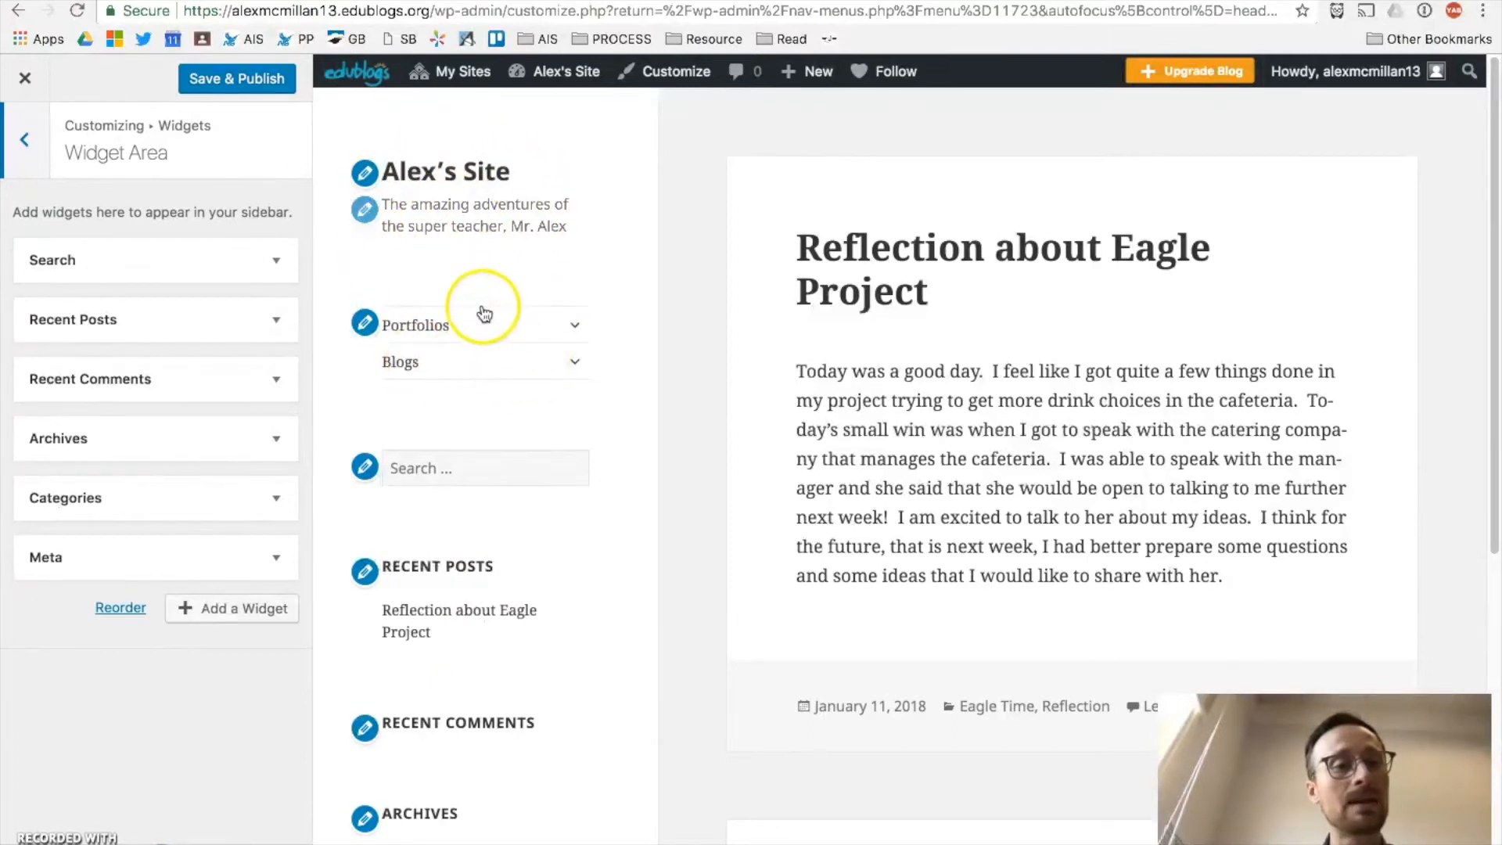
scroll(412, 435, "down", 5)
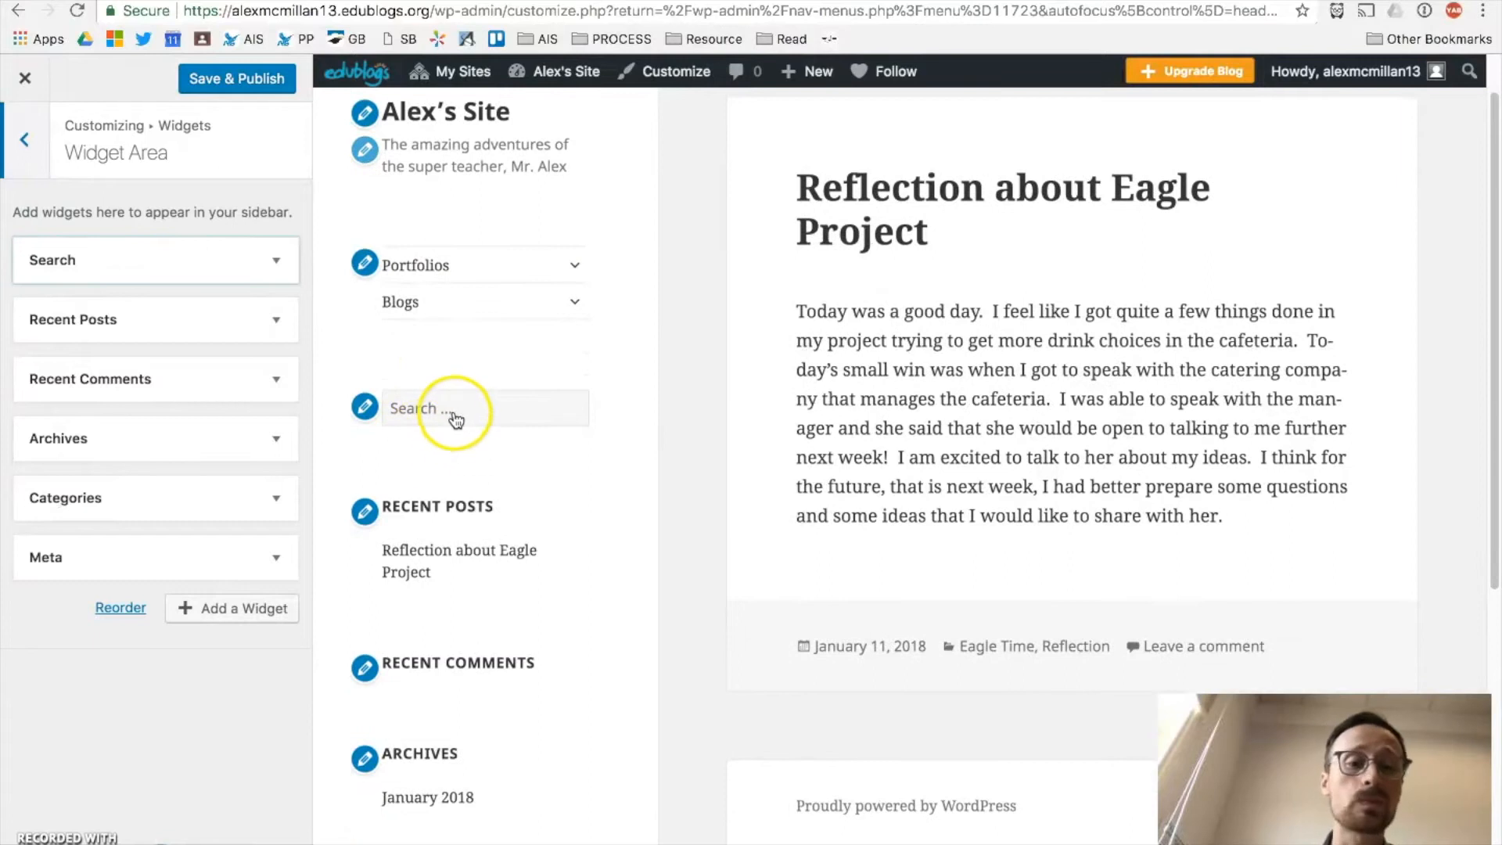
scroll(466, 395, "down", 2)
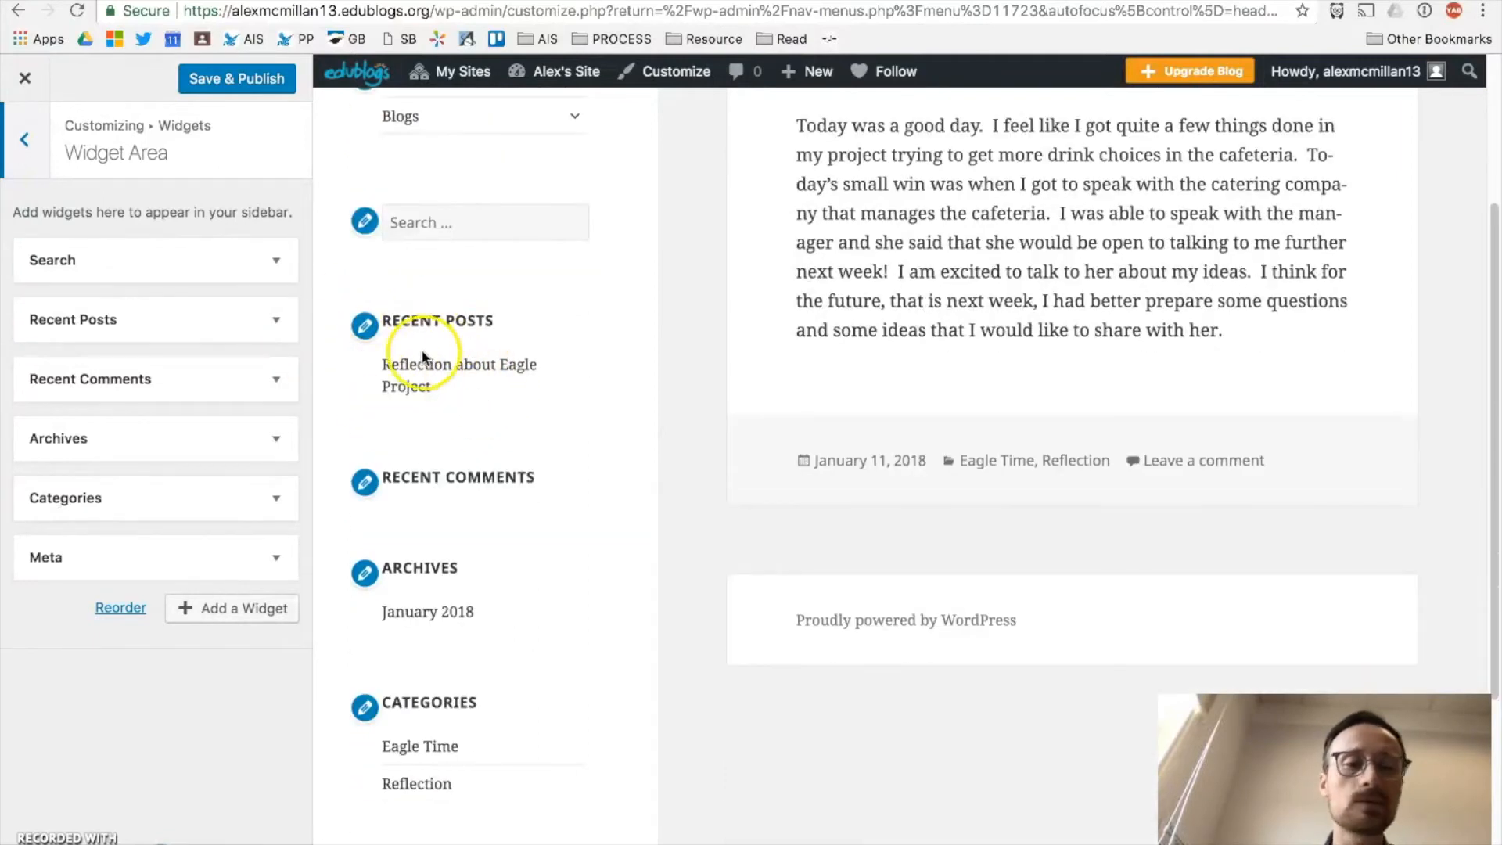
left_click(280, 327)
Step: Remove the Recent Posts, Recent Comments, Archives and Categories widgets, leaving Search and Meta
left_click(40, 545)
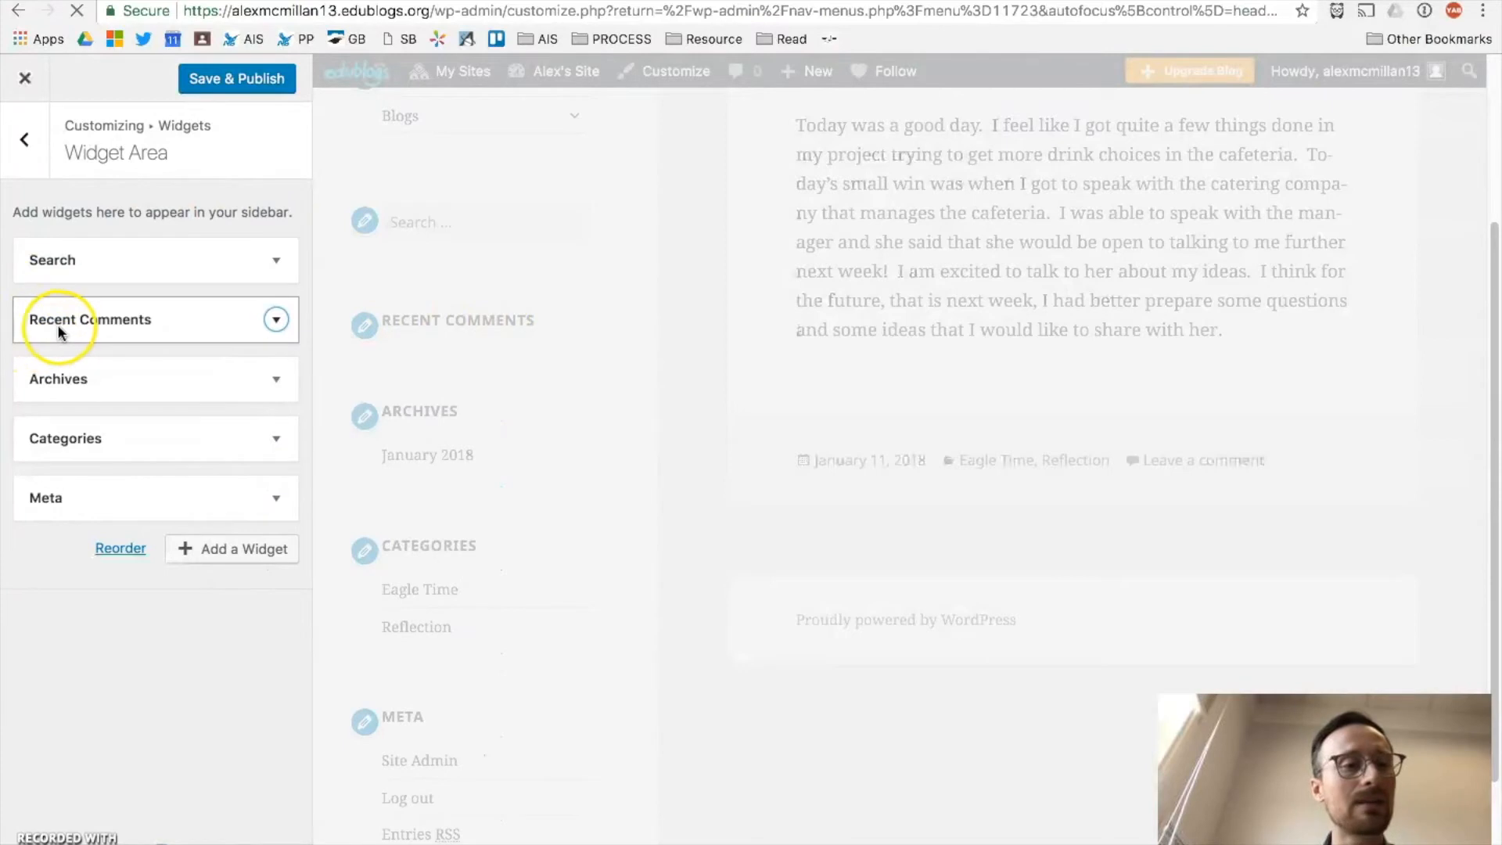
left_click(276, 319)
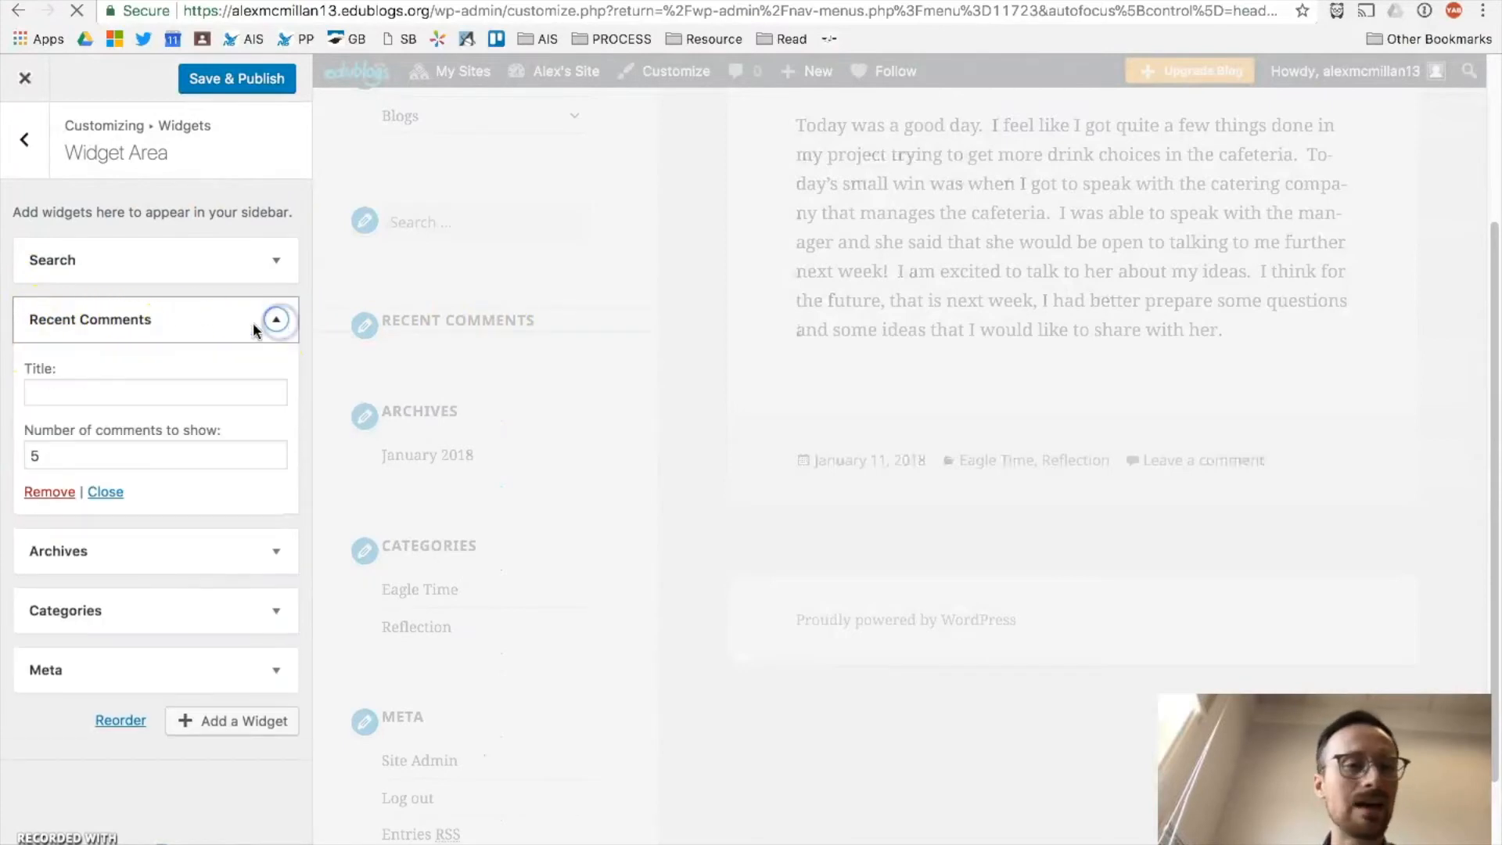
left_click(43, 491)
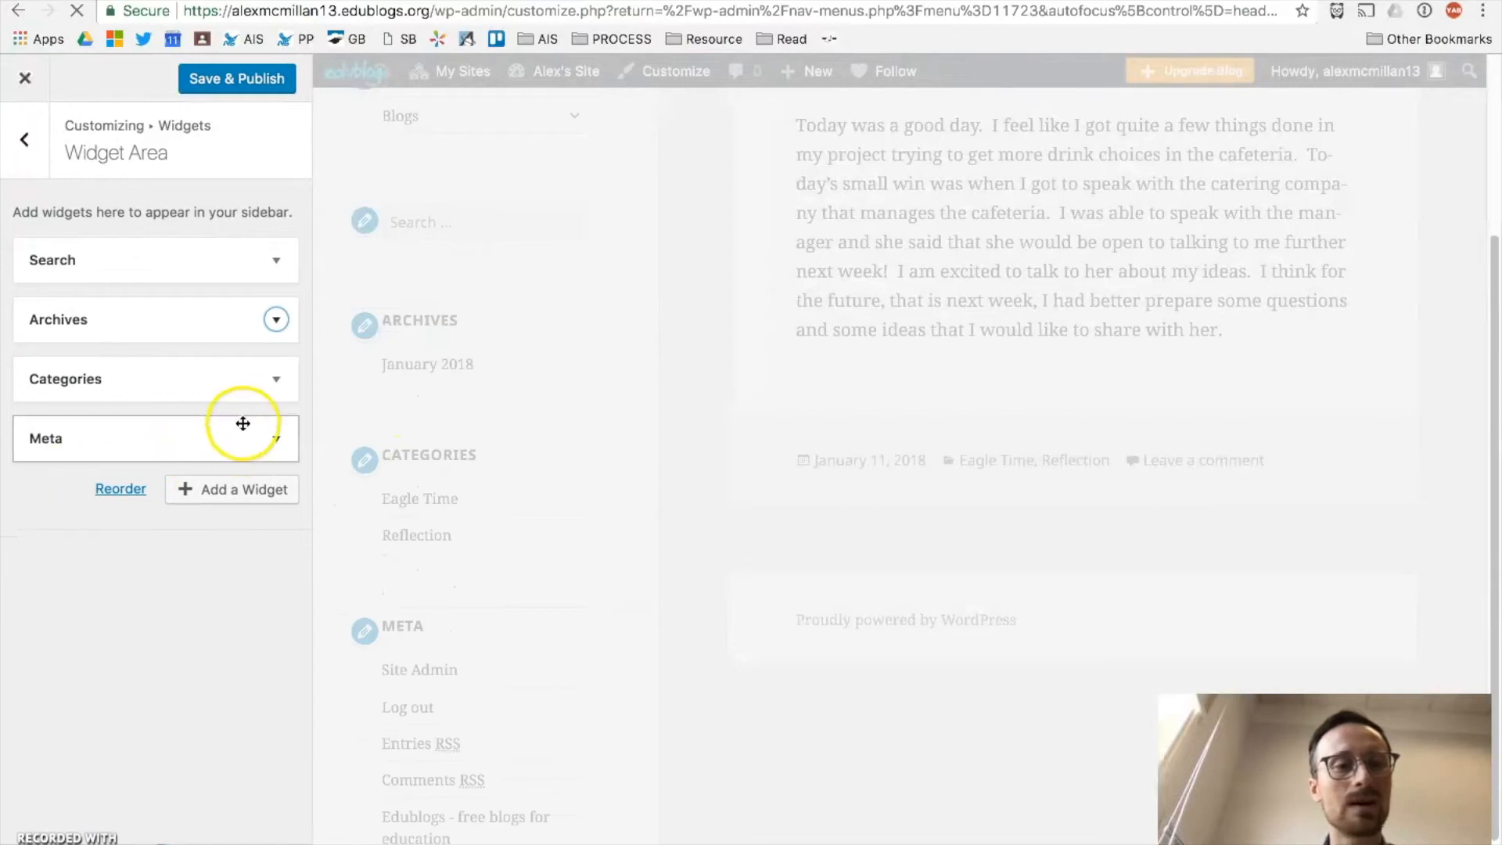
left_click(276, 321)
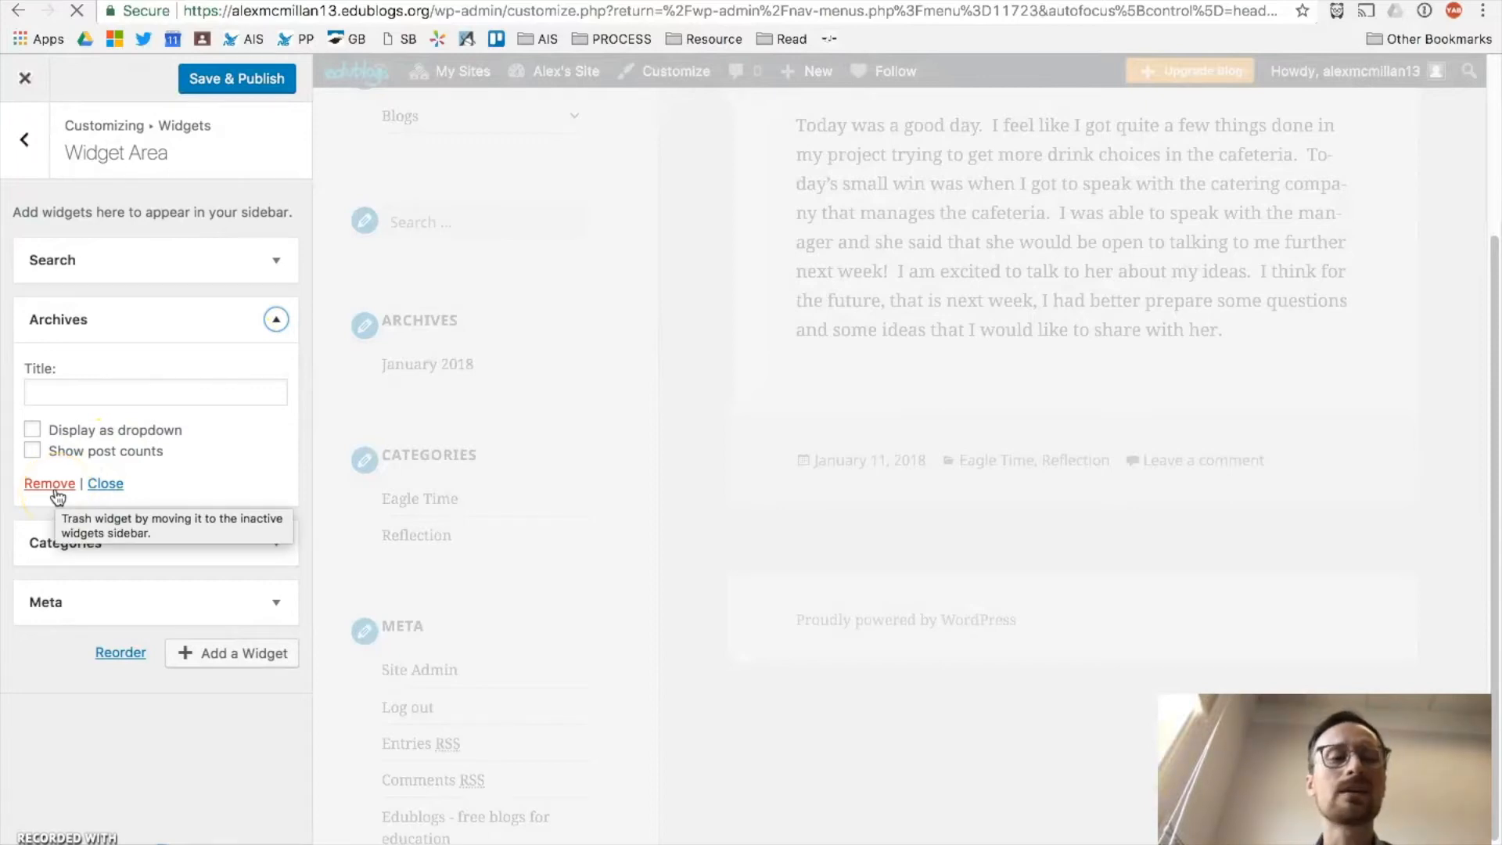
left_click(49, 484)
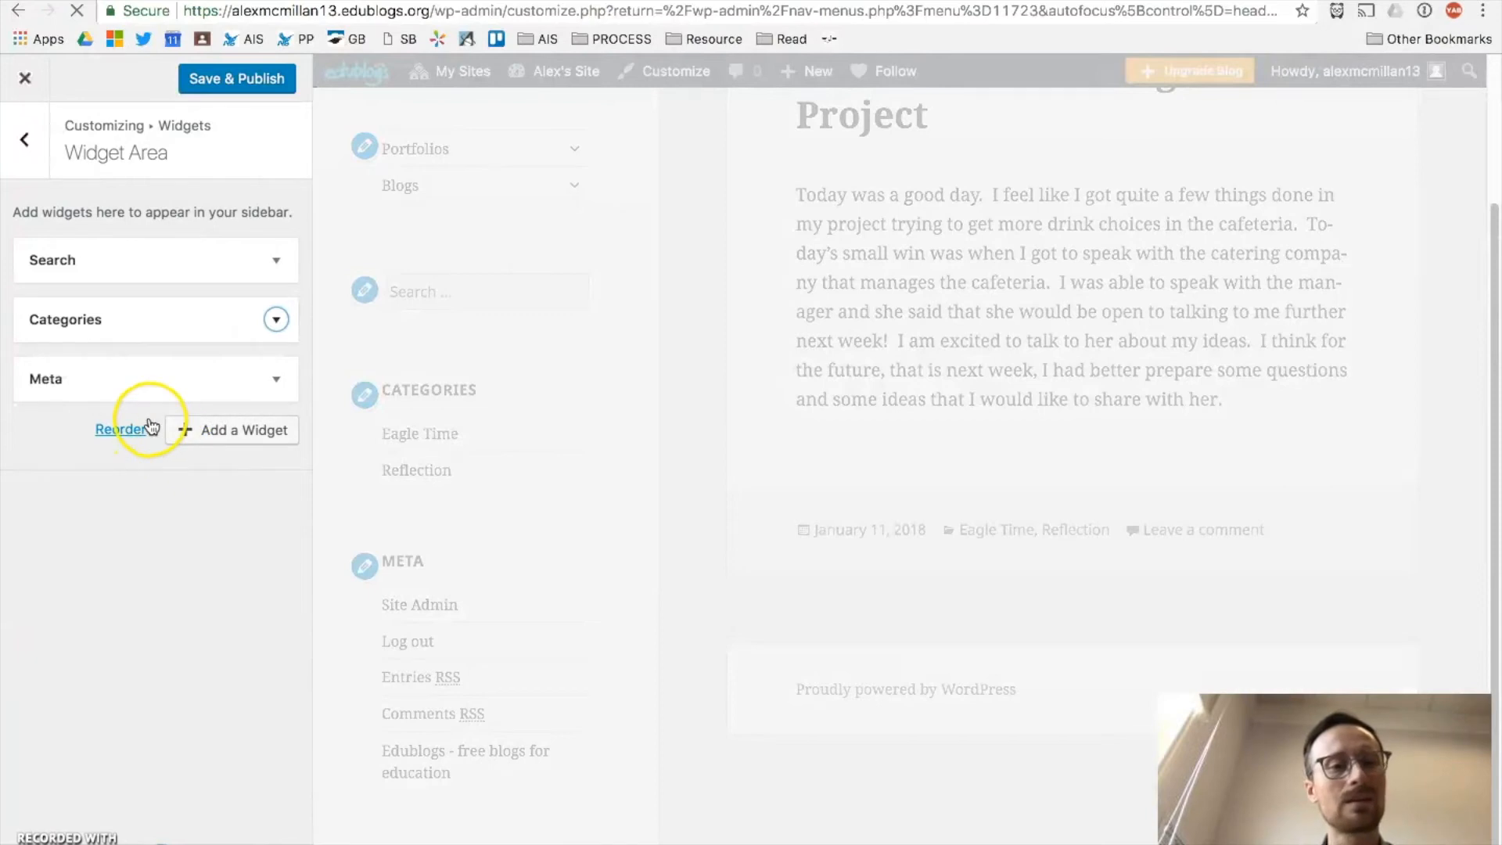
left_click(278, 323)
left_click(43, 504)
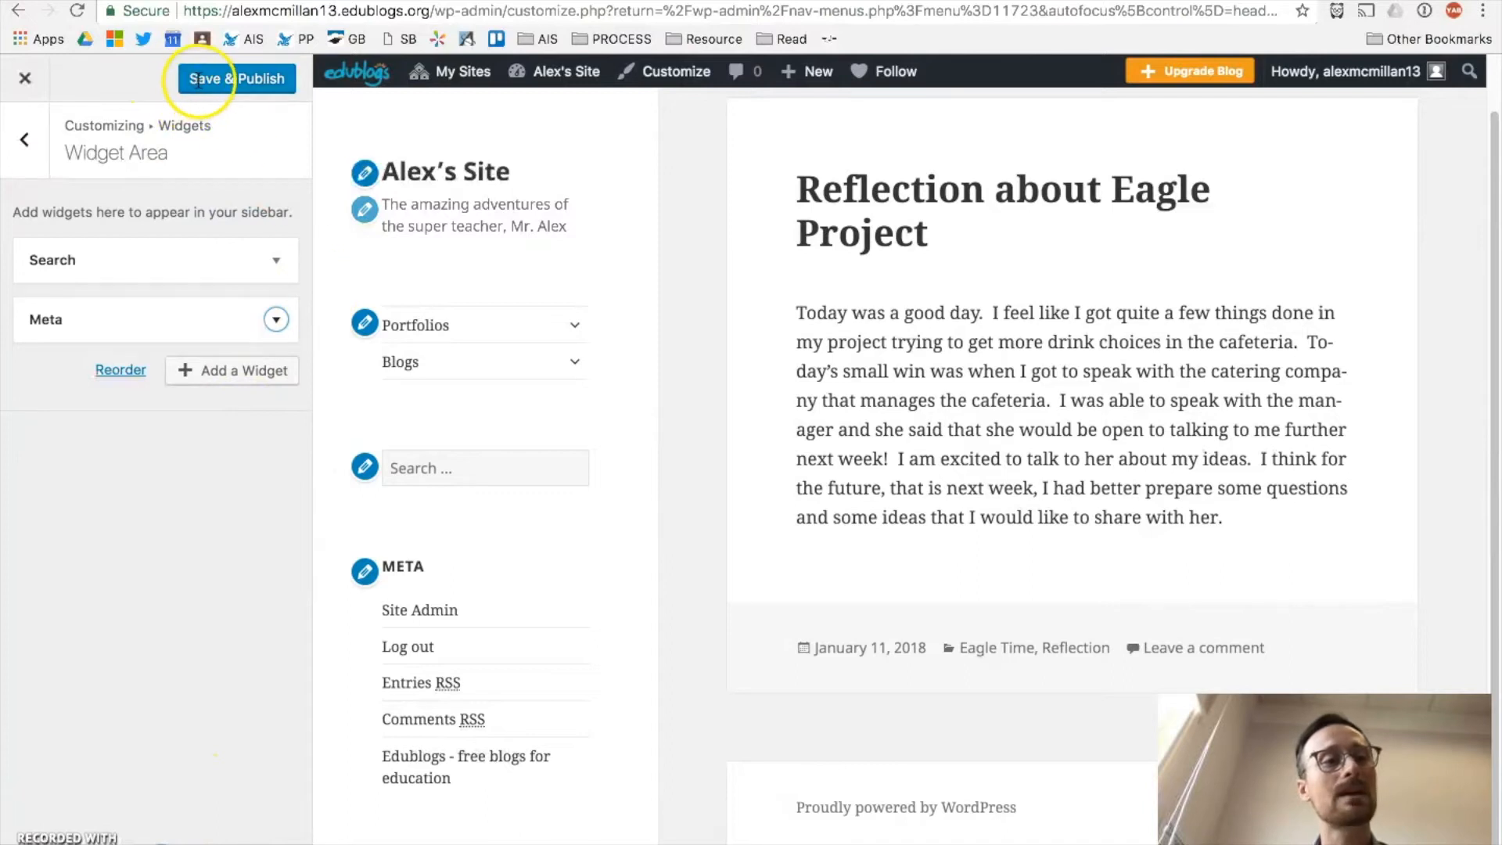
left_click(20, 139)
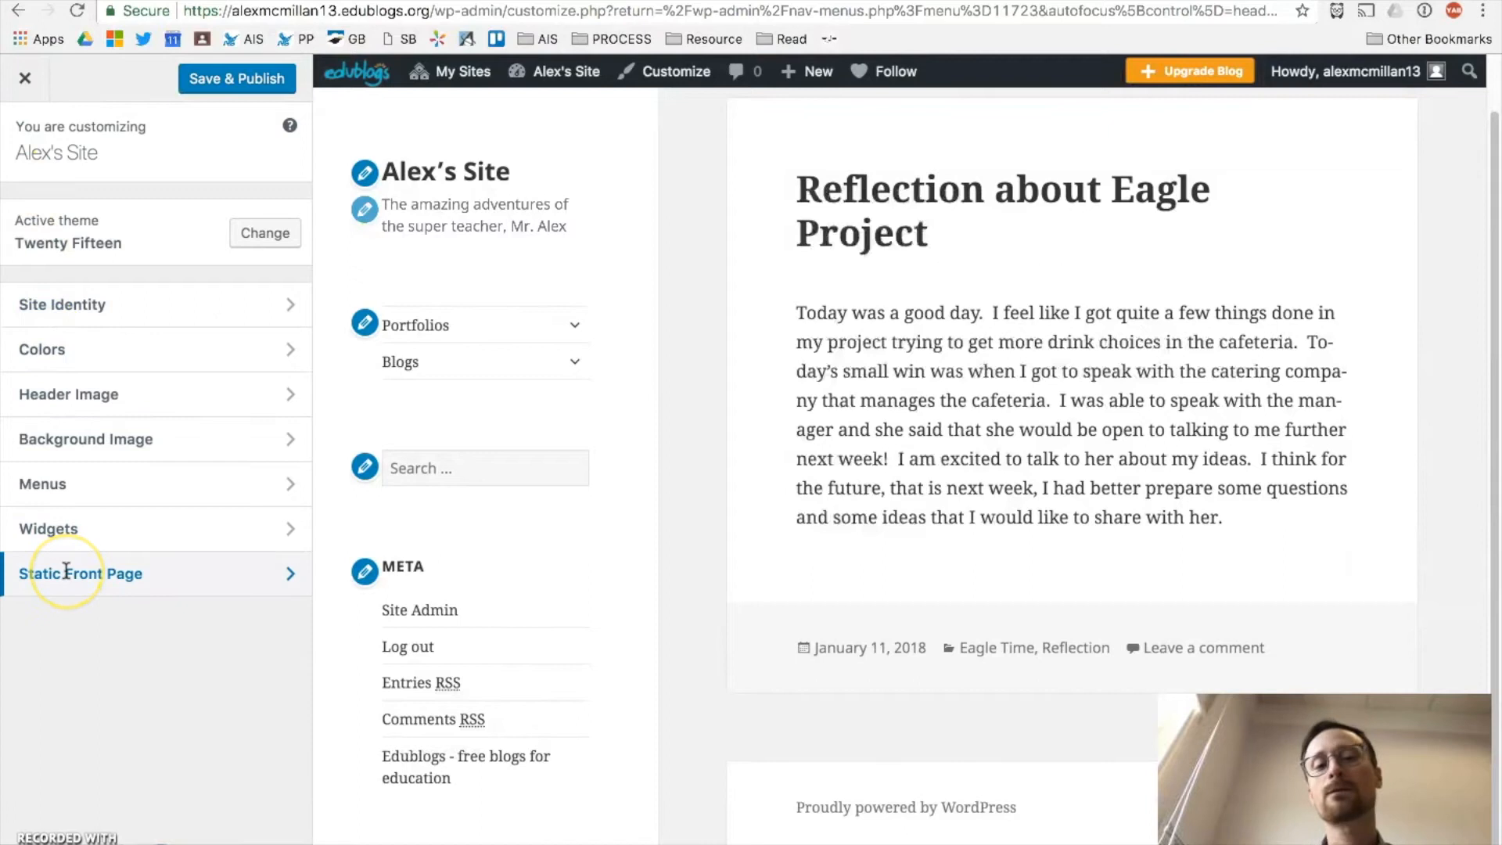
Step: Look at the Static Front Page settings and highlight the site's web address
left_click(123, 571)
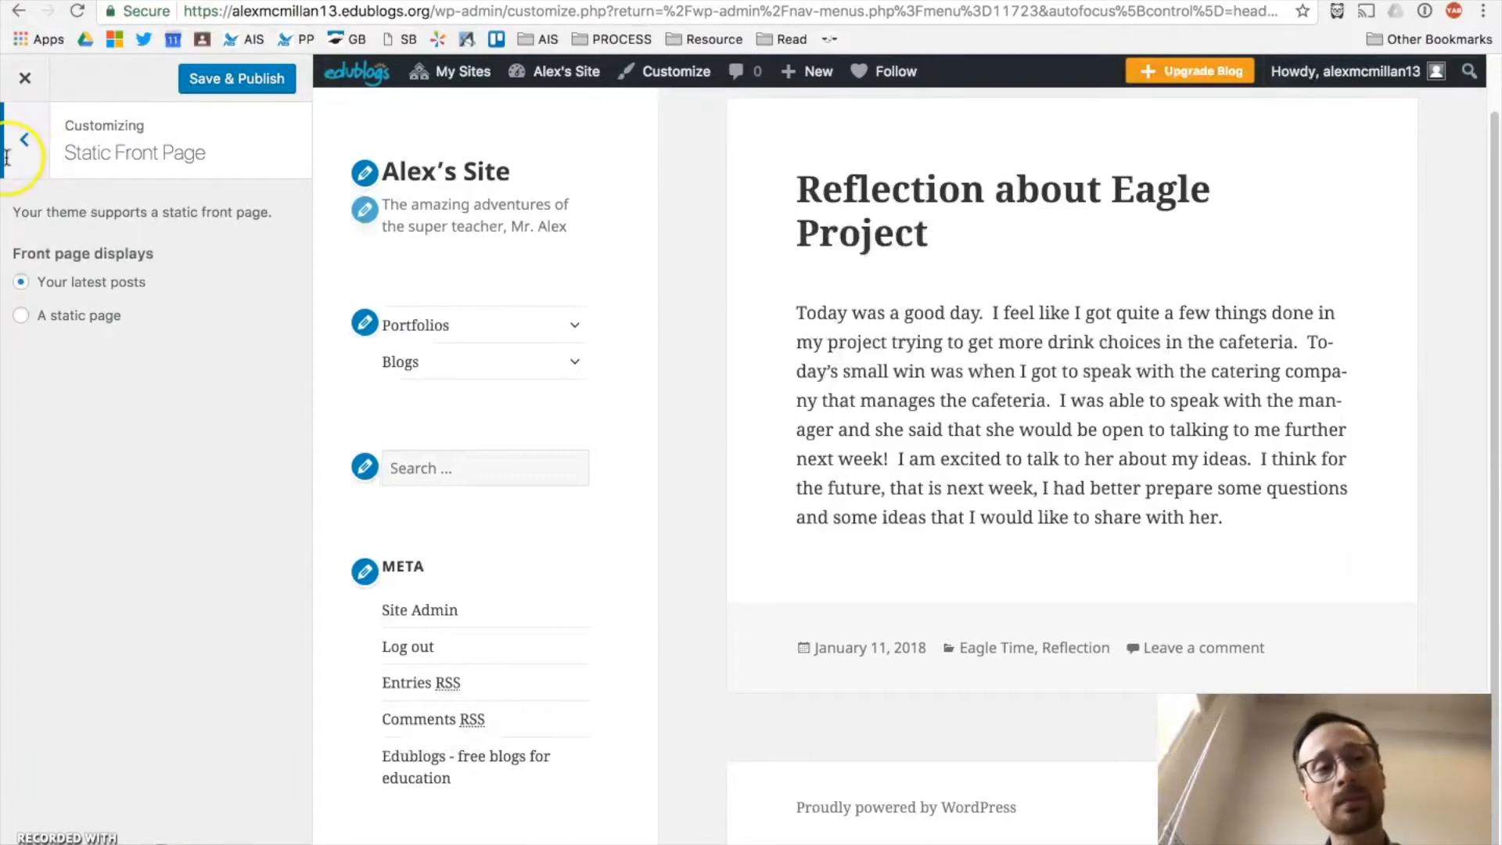
left_click(28, 131)
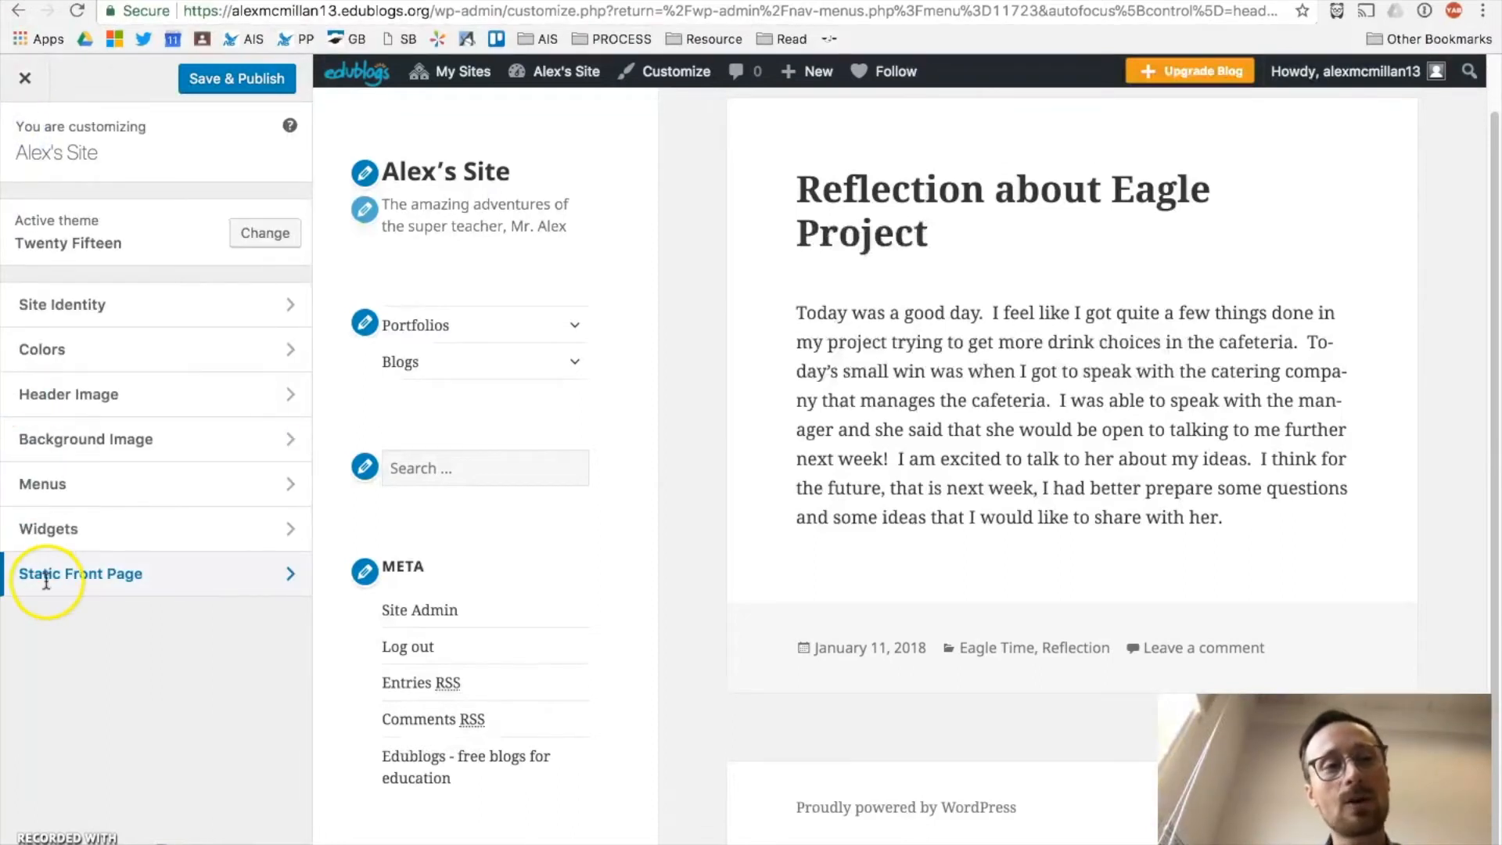
left_click_drag(431, 12, 231, 13)
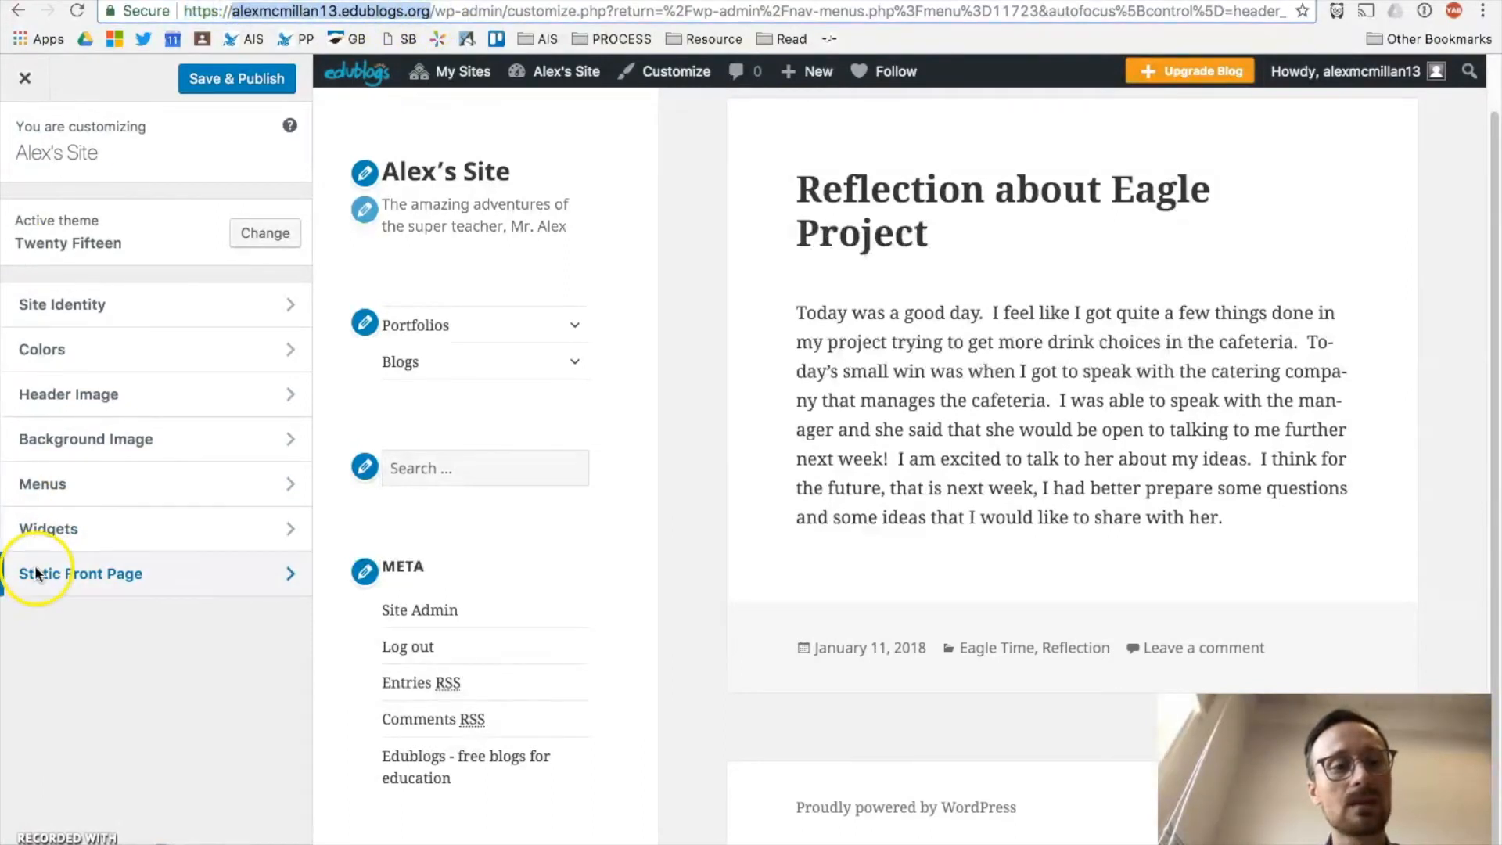
Step: Try a static front page, revert to latest posts, and publish the customizer changes
left_click(87, 575)
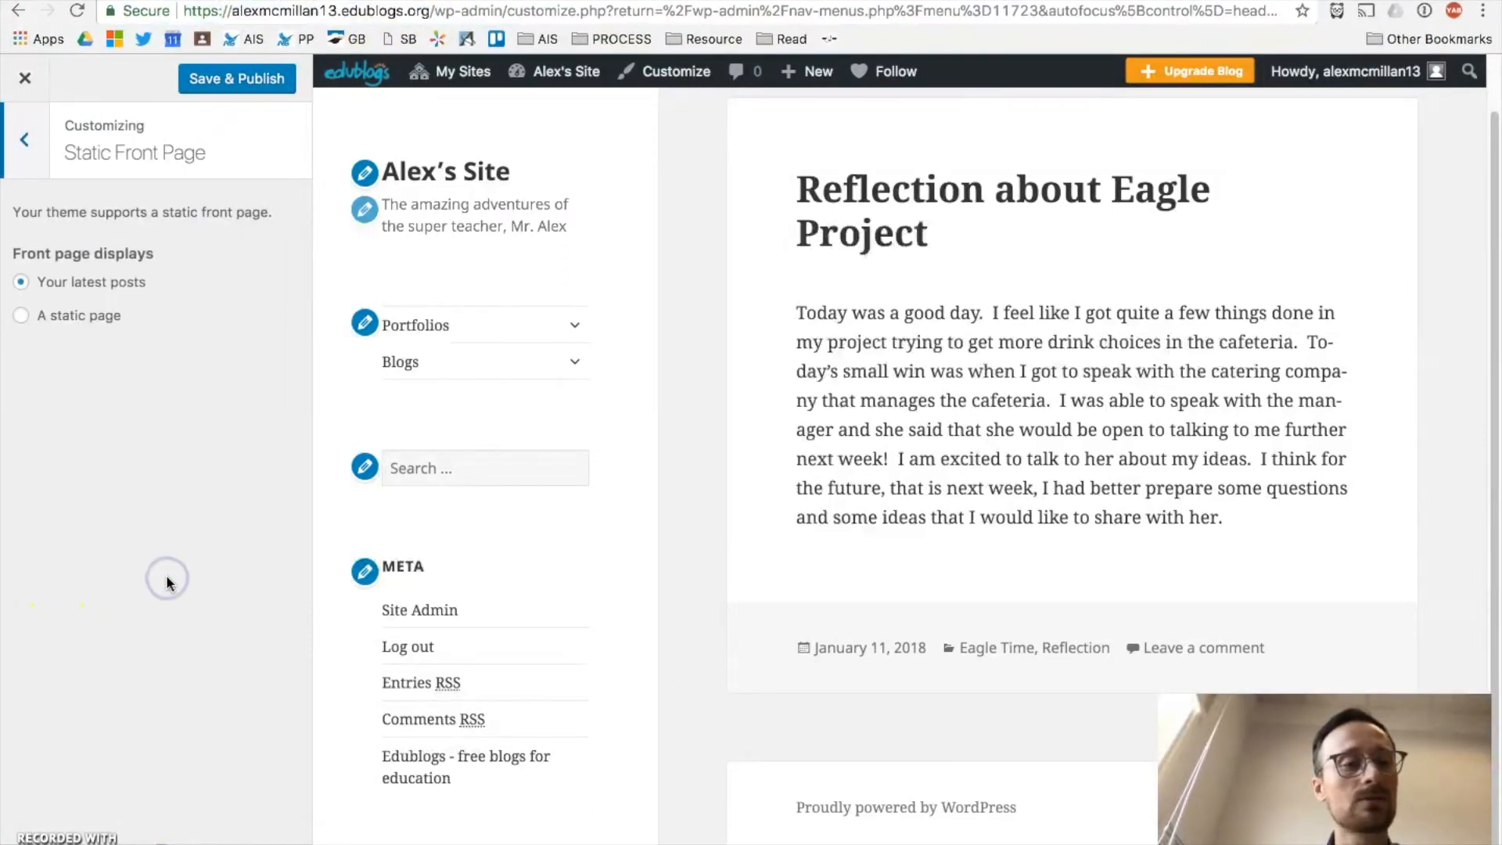
left_click(76, 316)
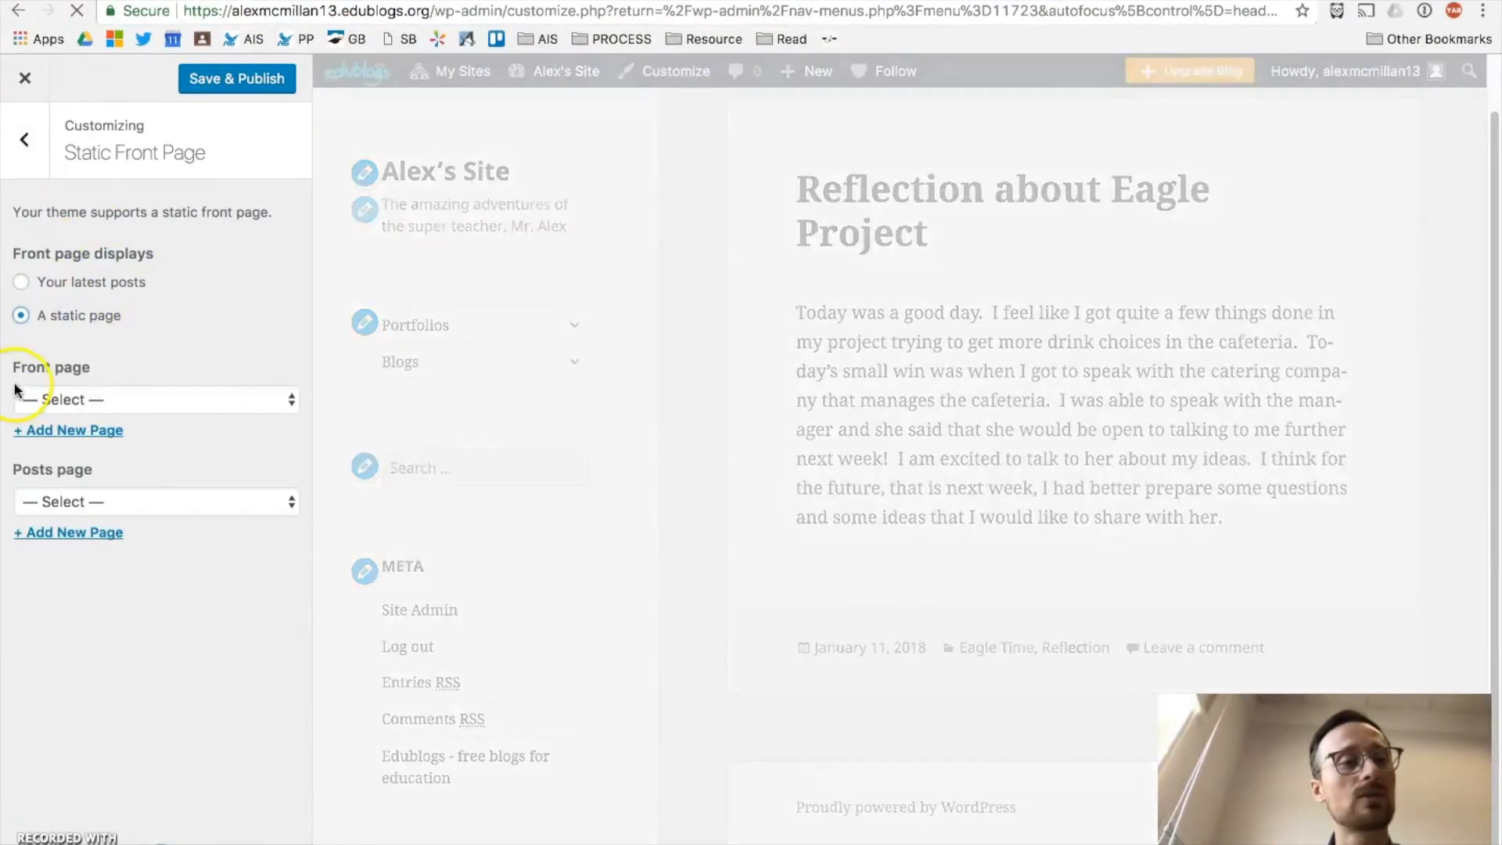
left_click(58, 399)
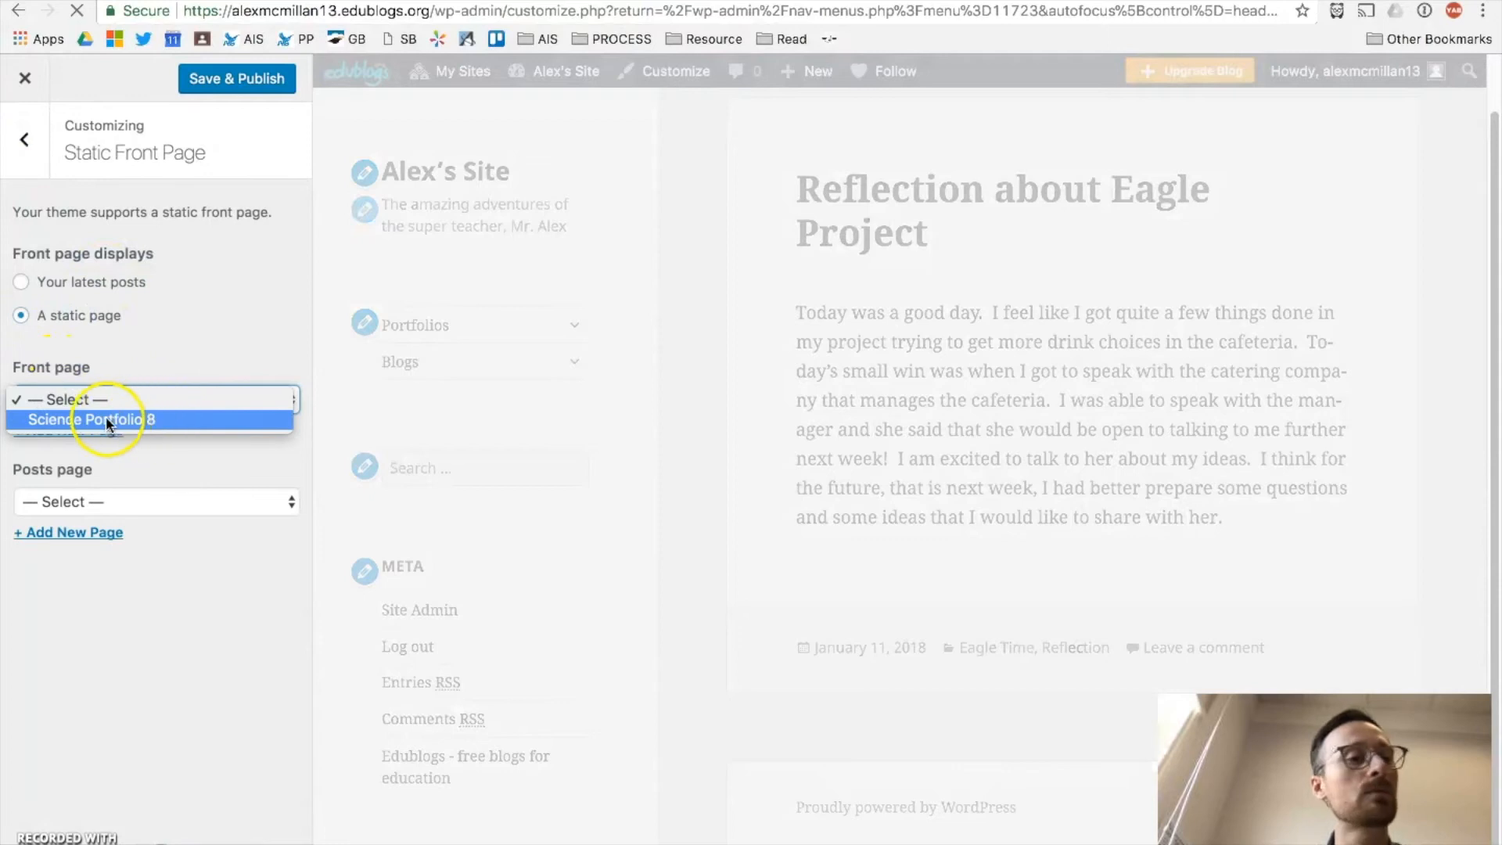
left_click(151, 646)
left_click(21, 282)
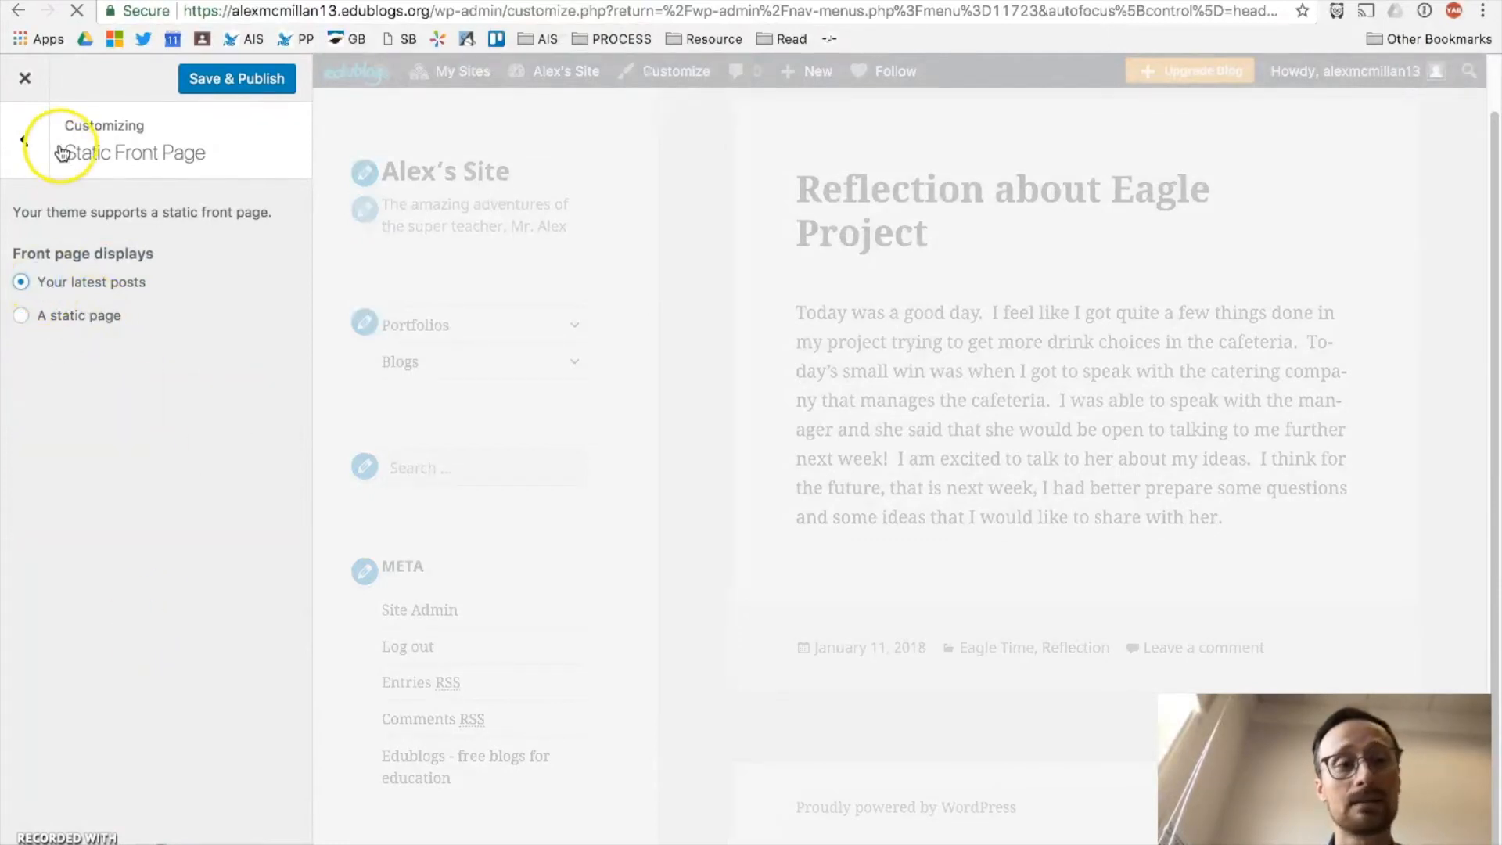
left_click(26, 142)
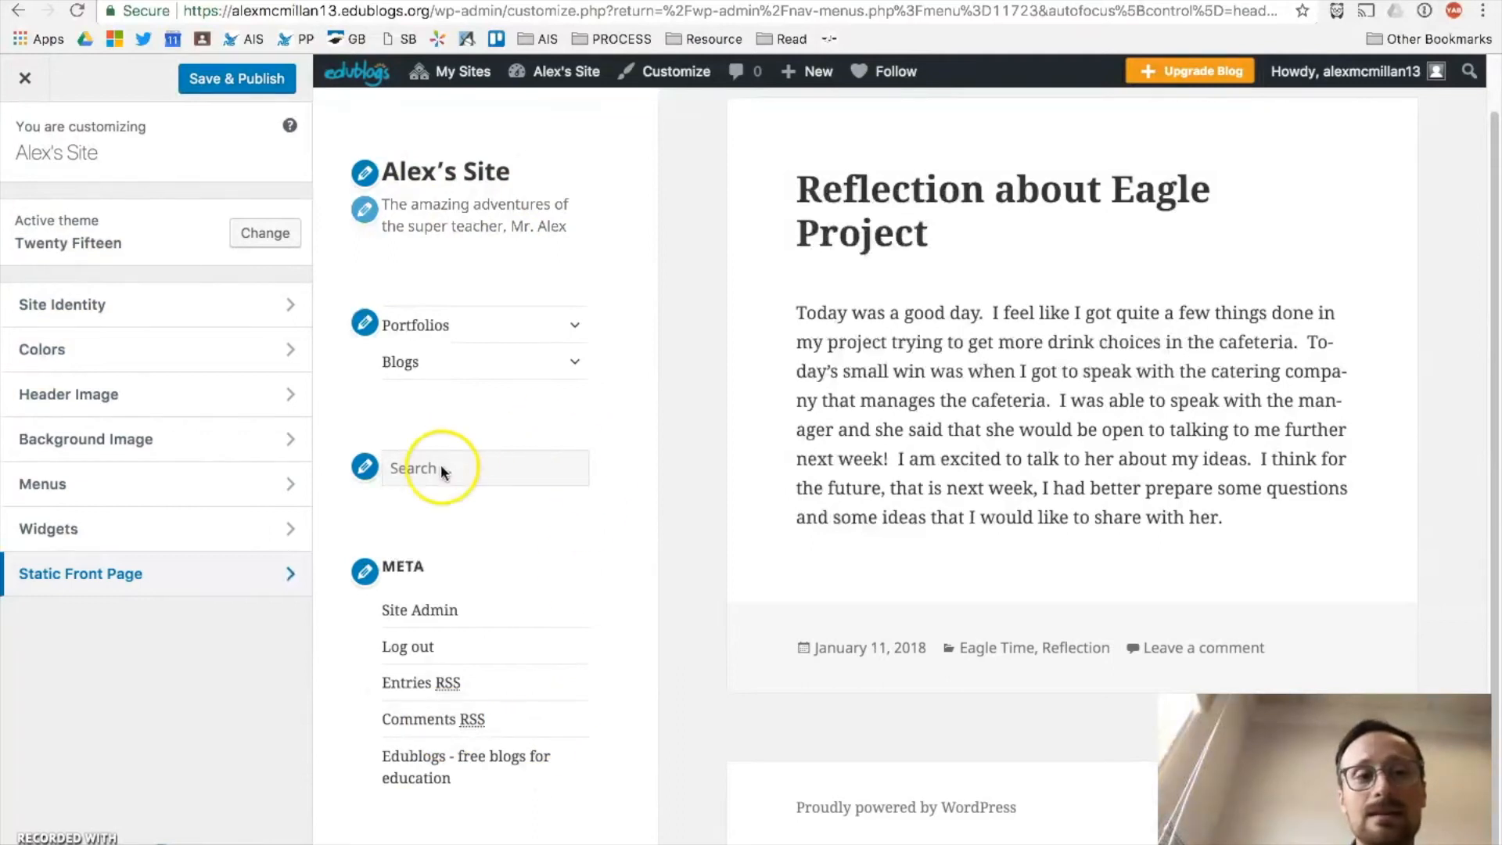
left_click(222, 78)
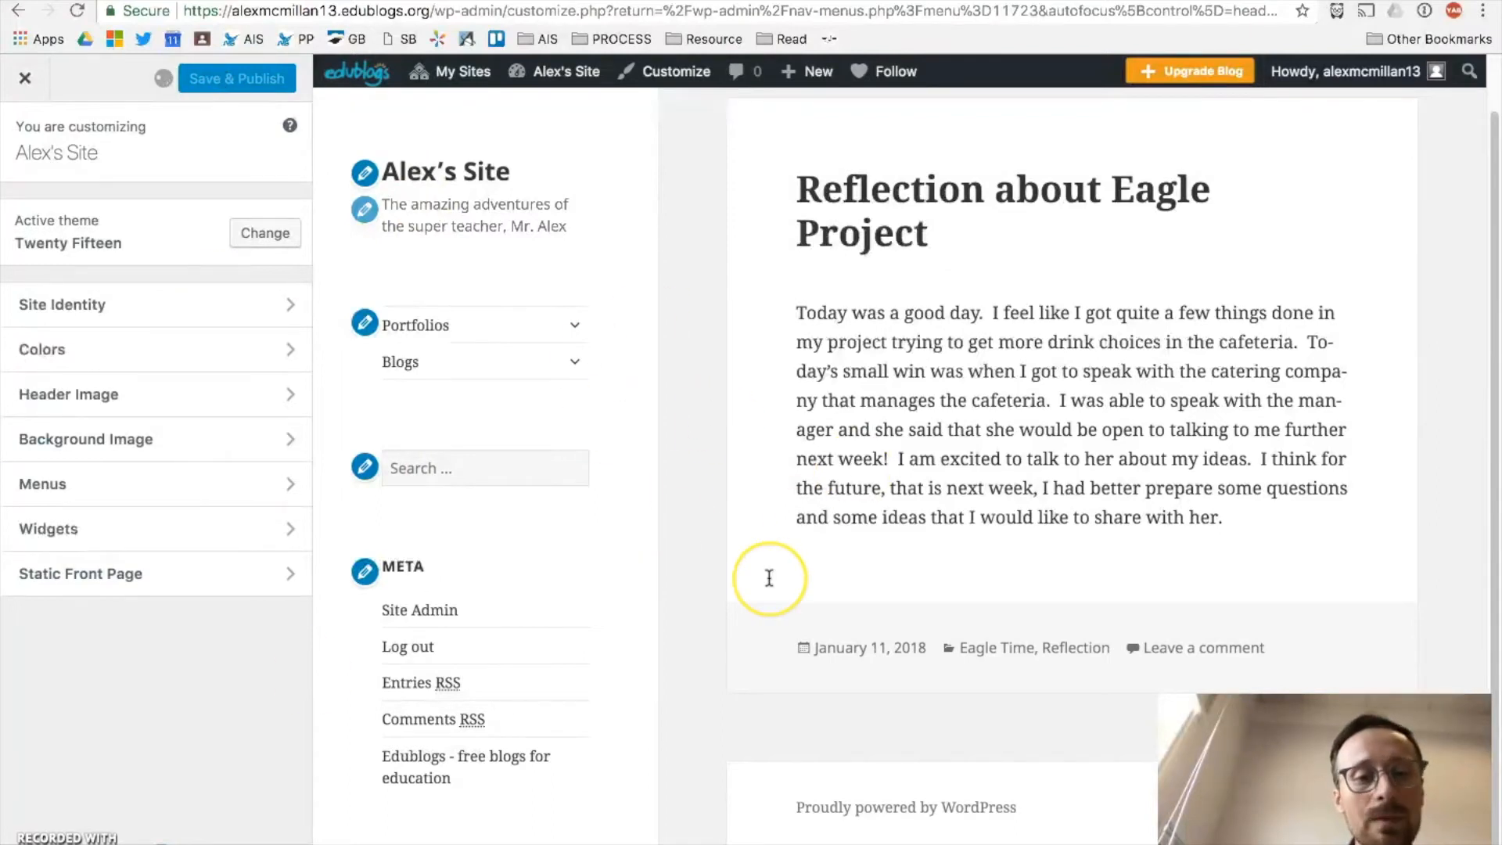
key("ctrl+Right")
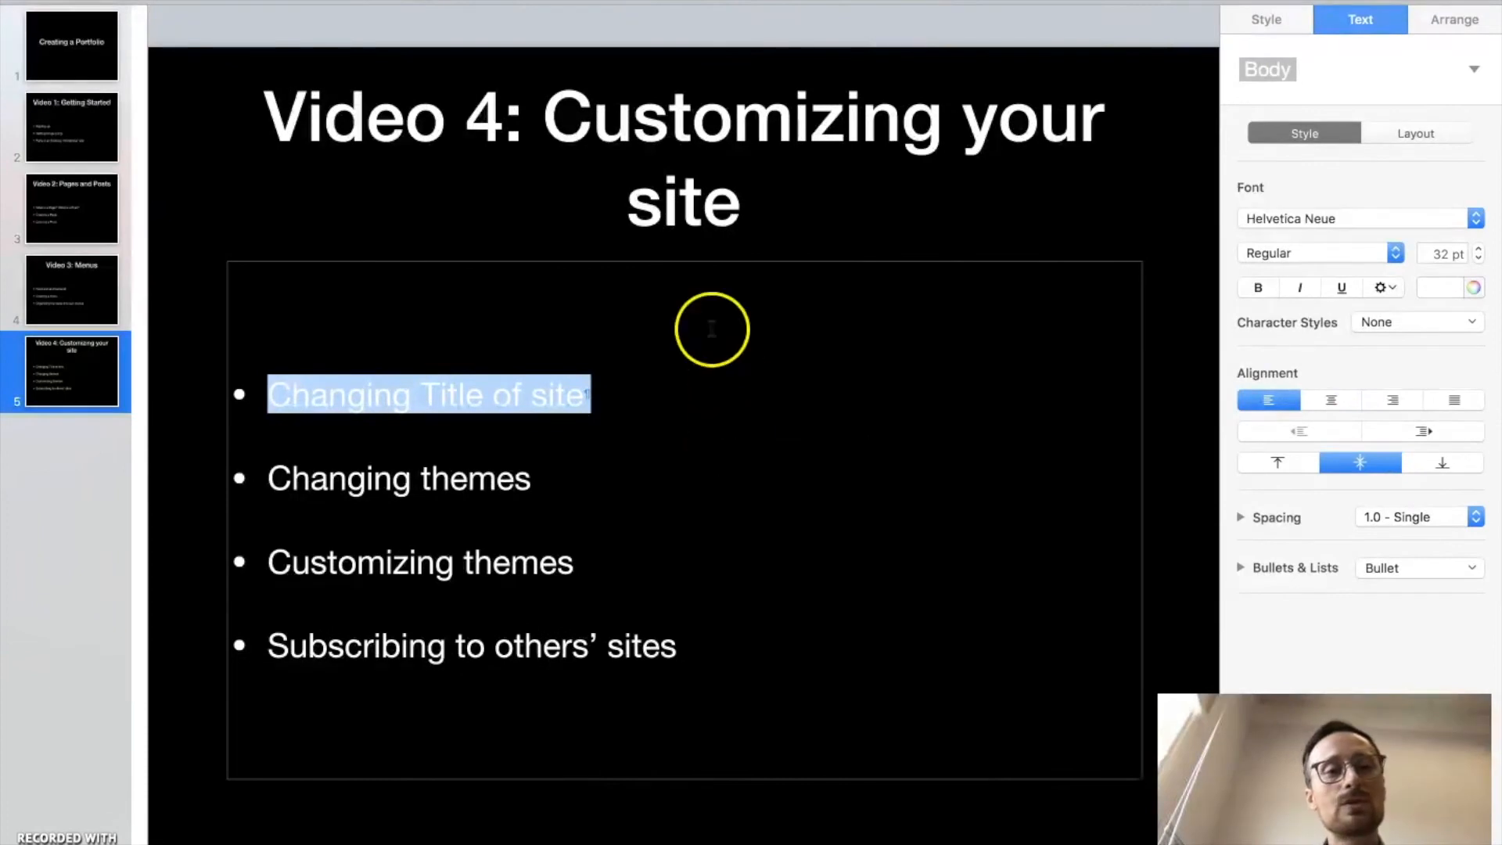
triple_click(275, 477)
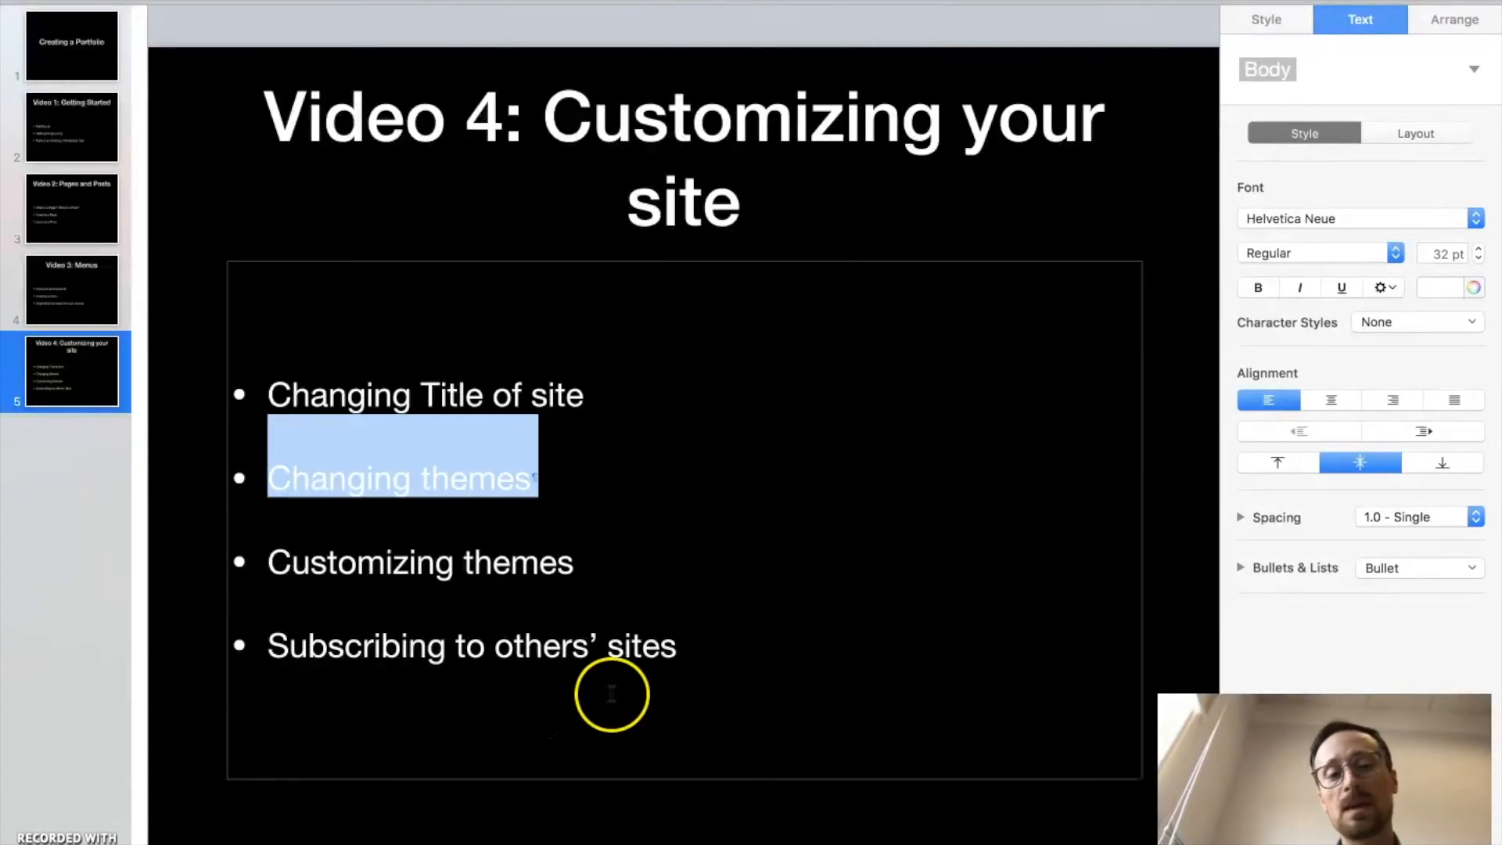
key("ctrl+Left")
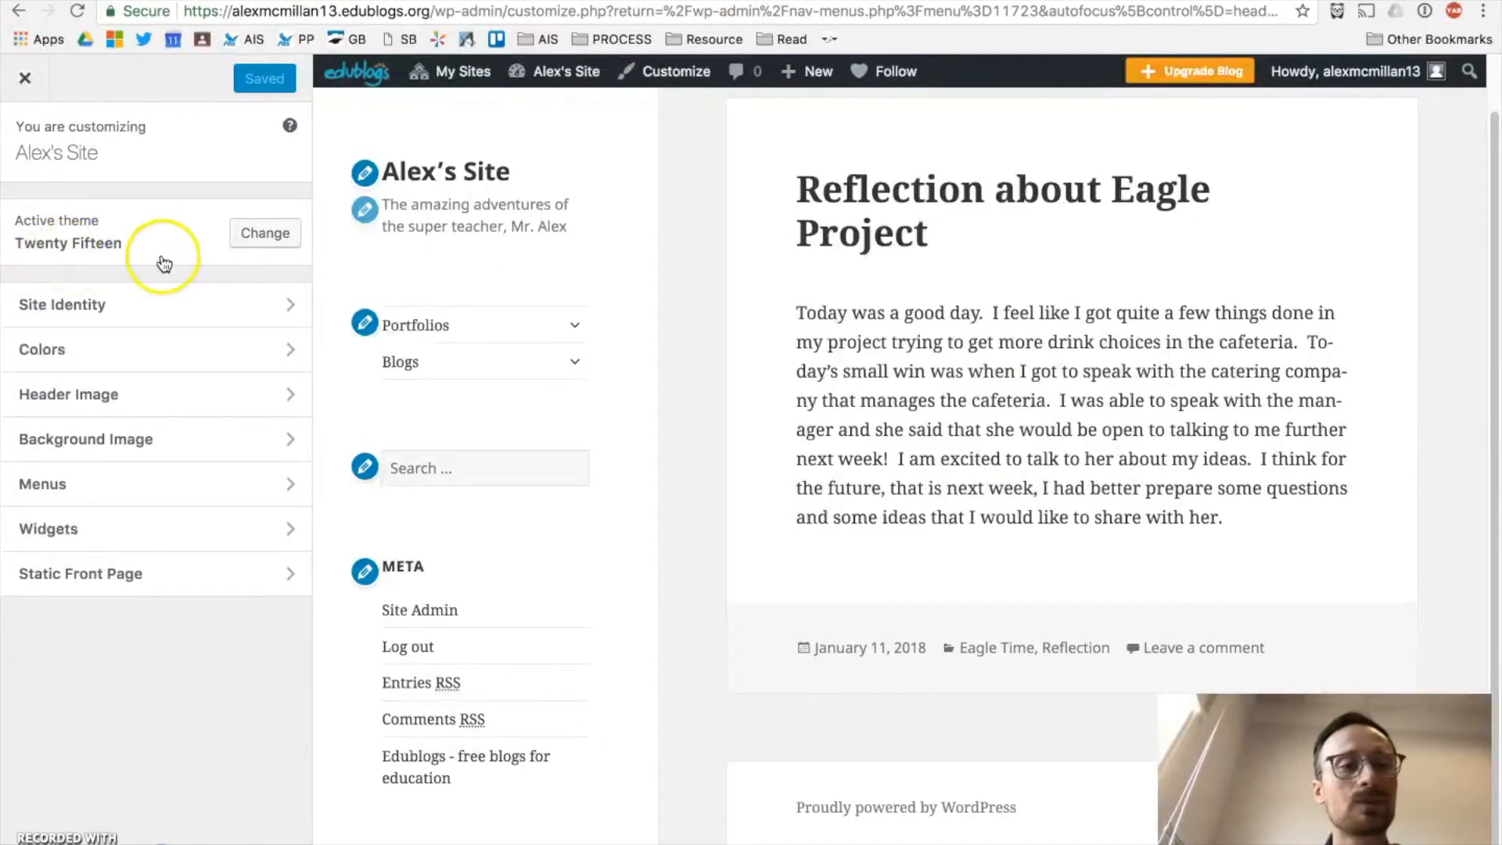
Step: Browse the 452 themes down to Adaption and preview the site with it
left_click(266, 232)
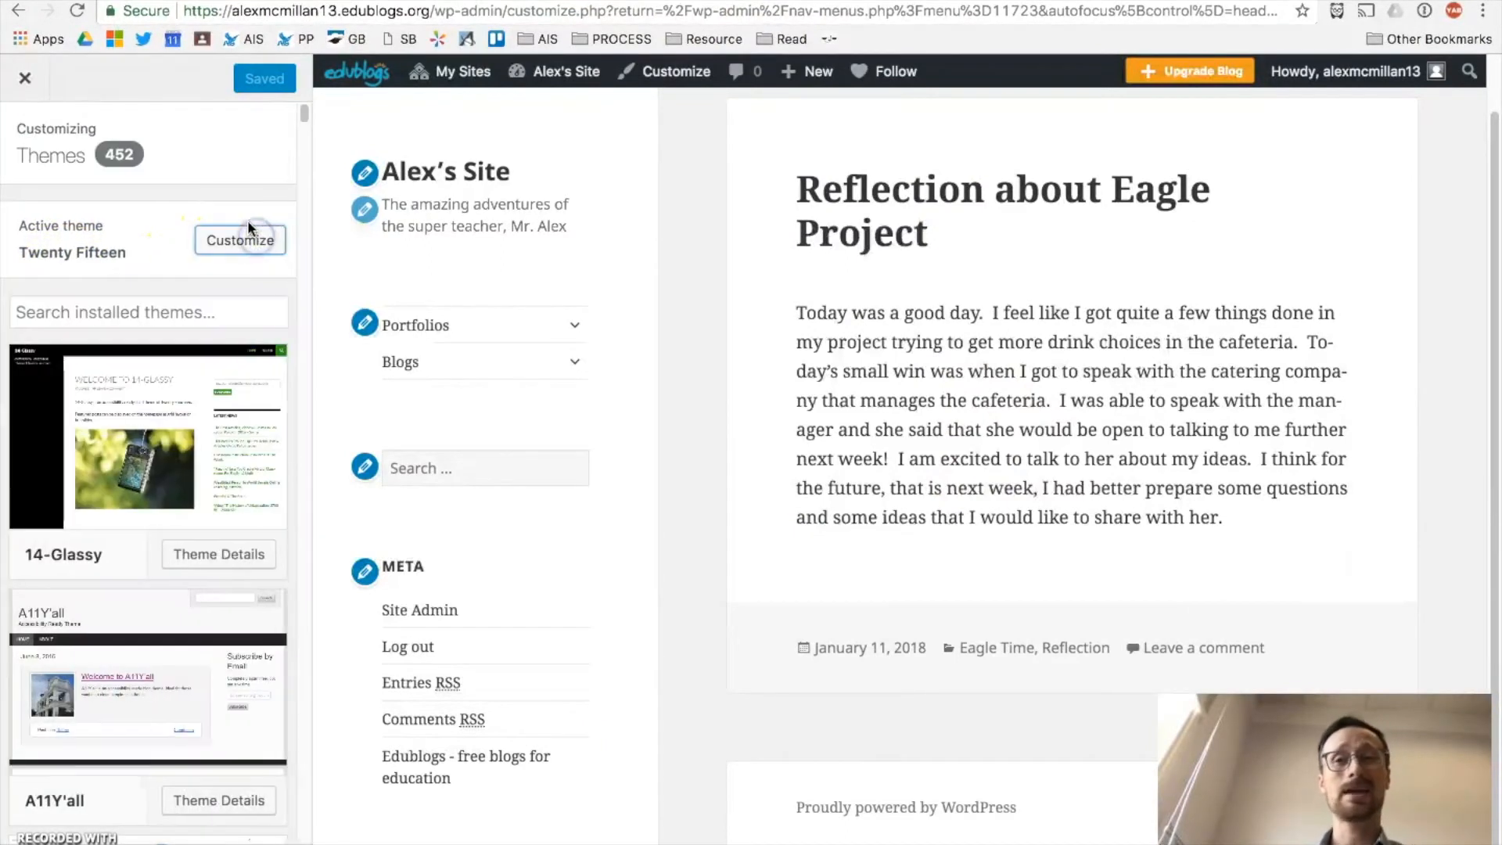
mouse_move(231, 443)
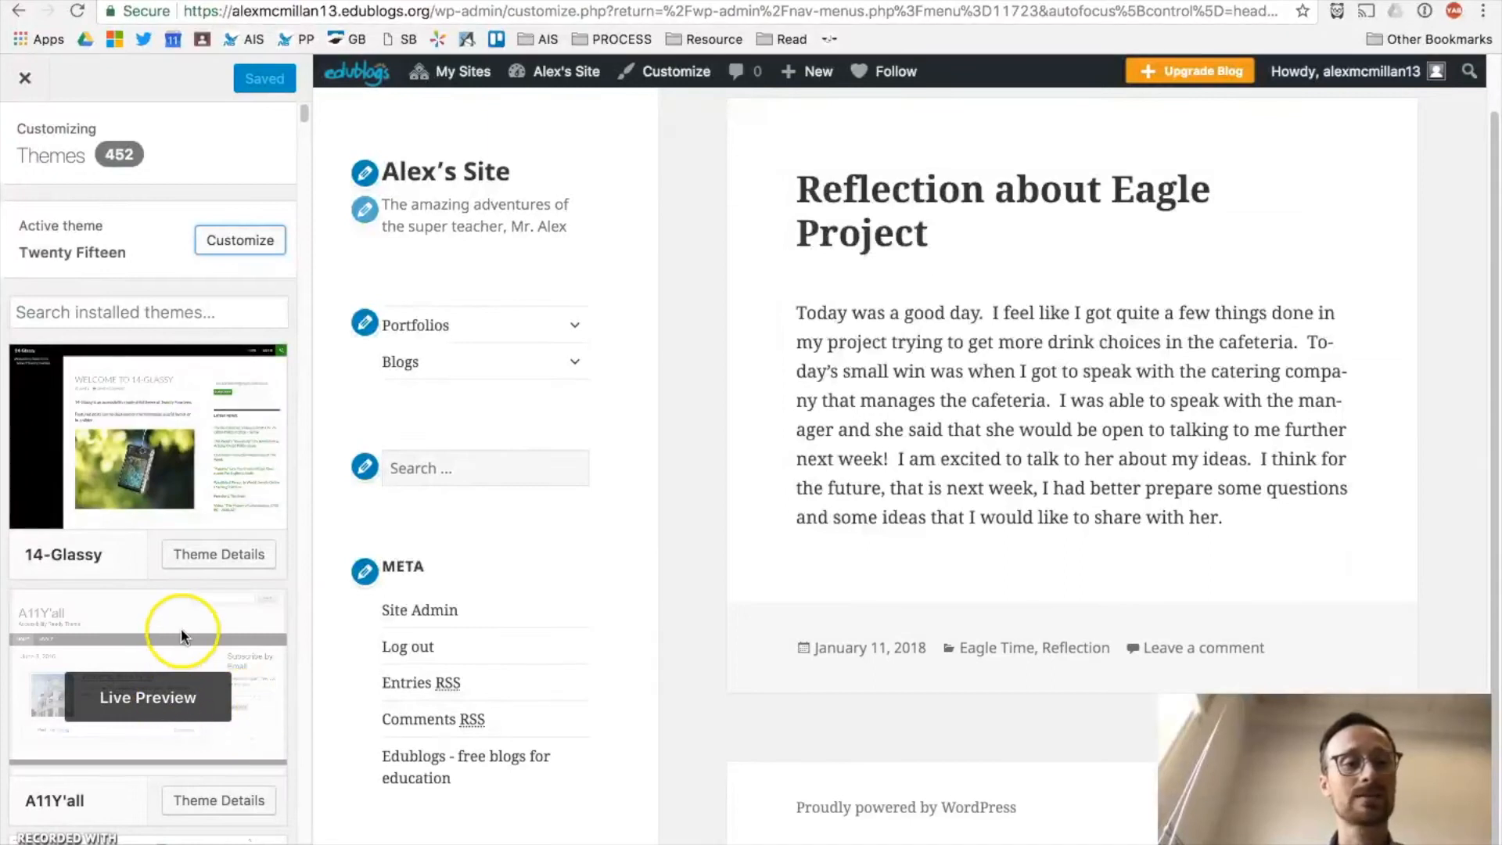
mouse_move(174, 469)
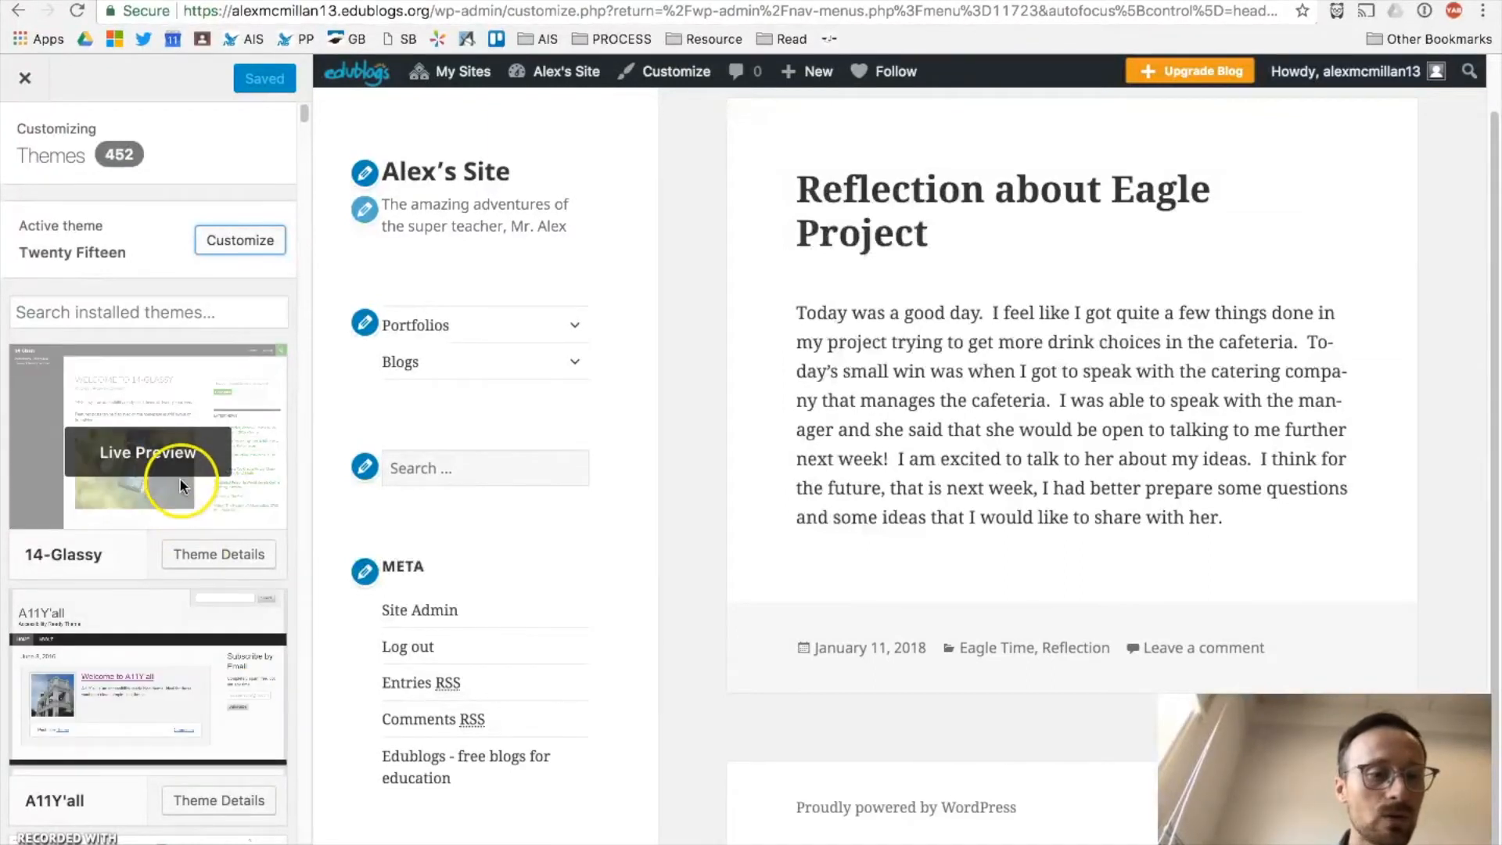
scroll(180, 481, "down", 3)
scroll(181, 485, "down", 3)
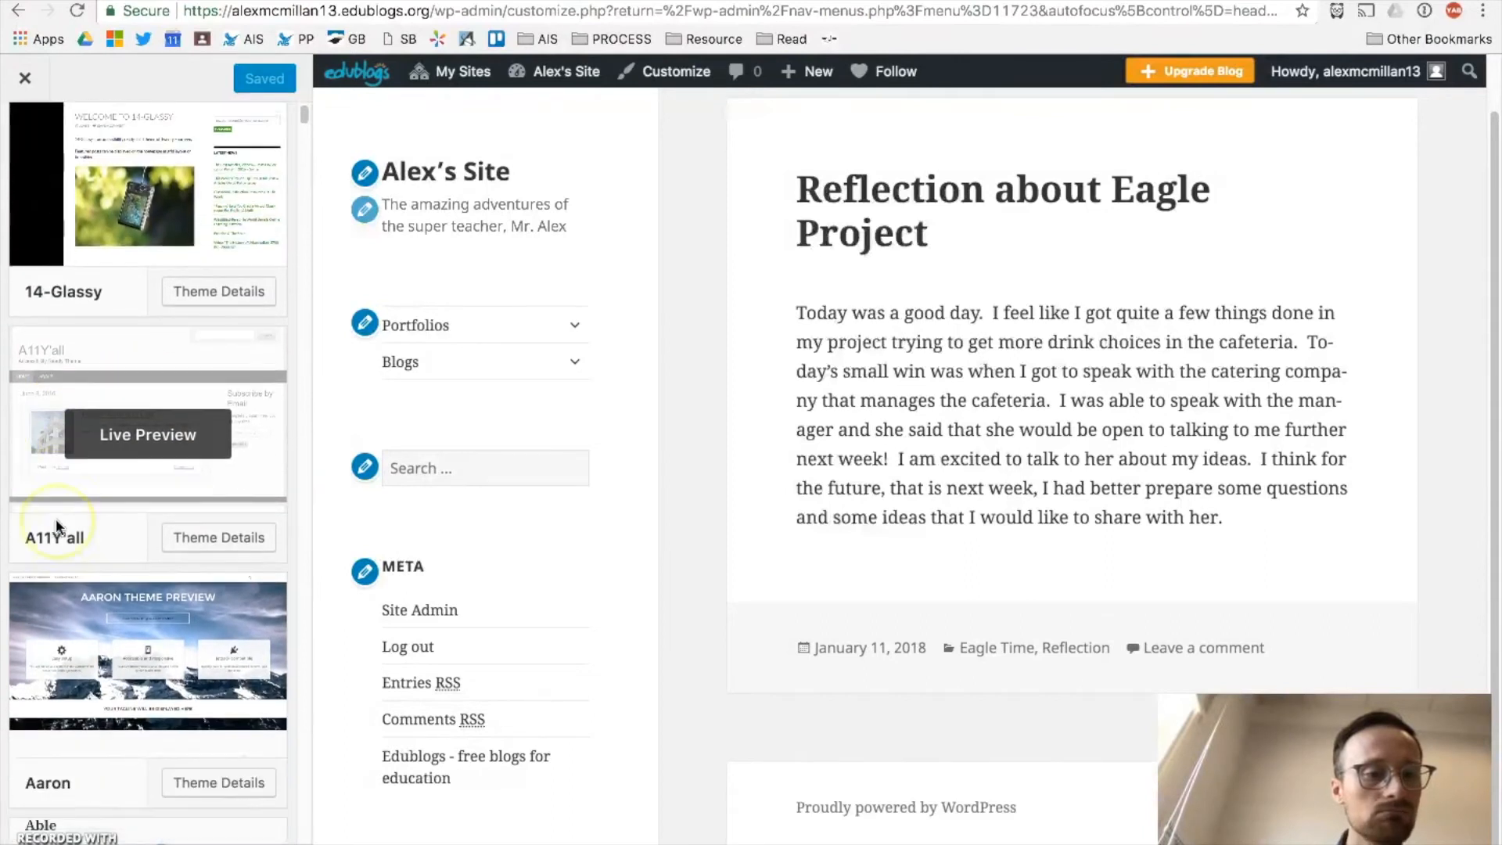
scroll(56, 522, "down", 5)
scroll(62, 514, "down", 9)
scroll(72, 508, "down", 2)
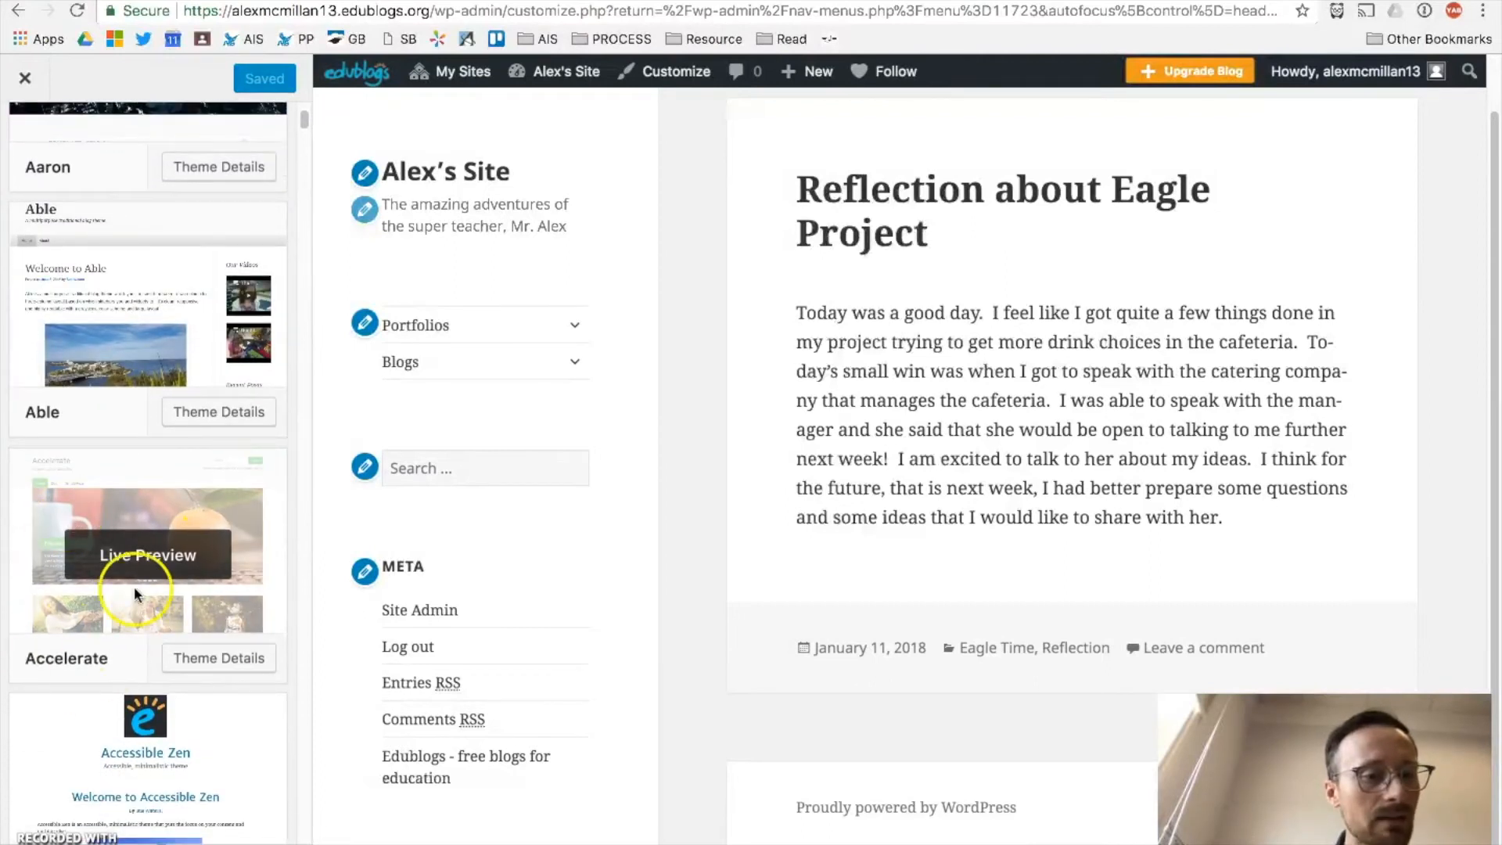
scroll(72, 514, "down", 10)
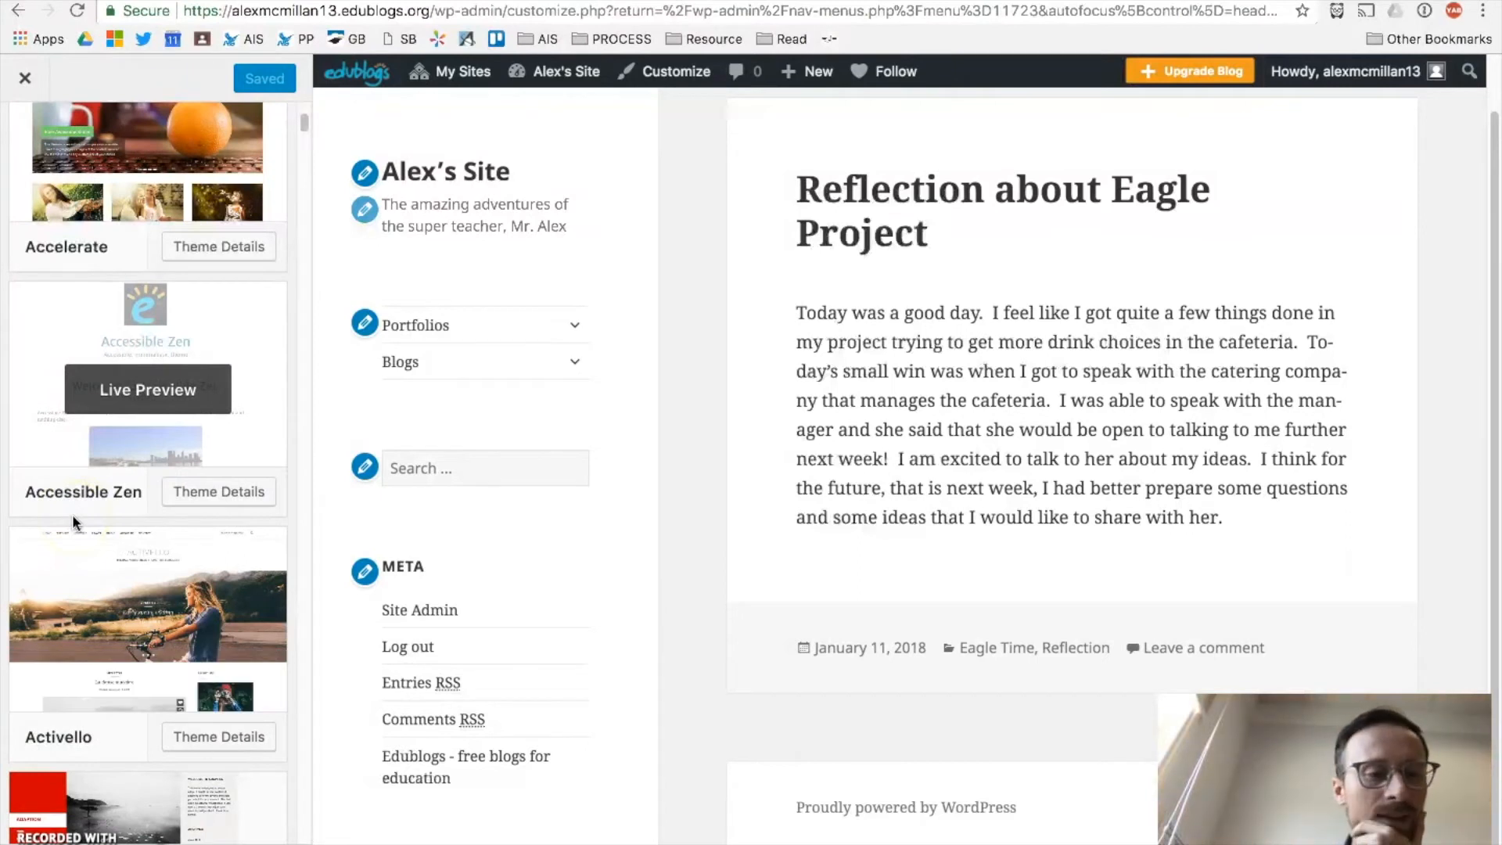
scroll(72, 514, "down", 9)
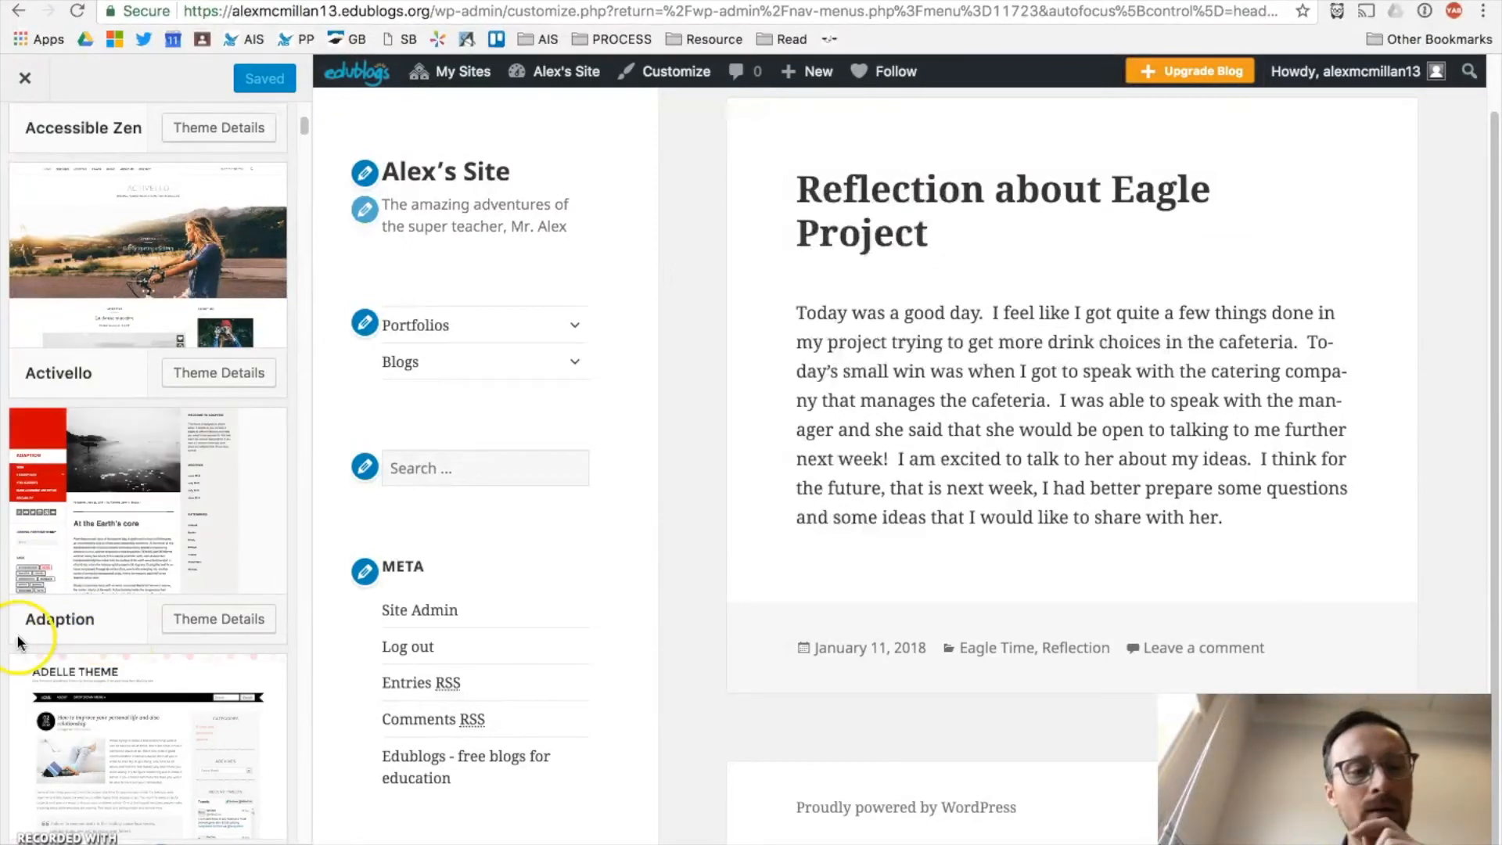
scroll(21, 638, "down", 6)
scroll(19, 640, "down", 4)
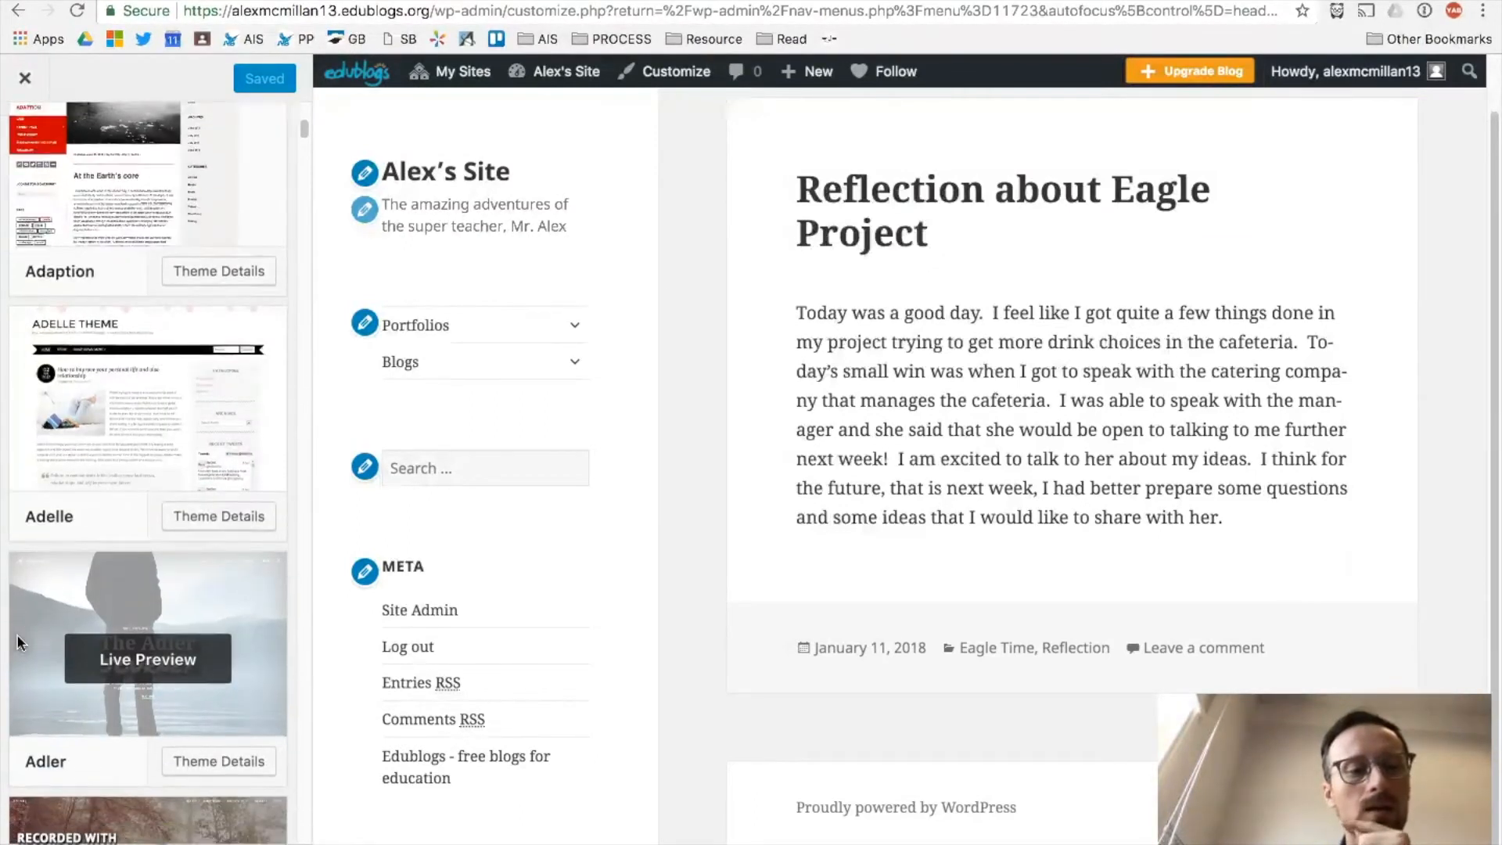
scroll(27, 642, "down", 2)
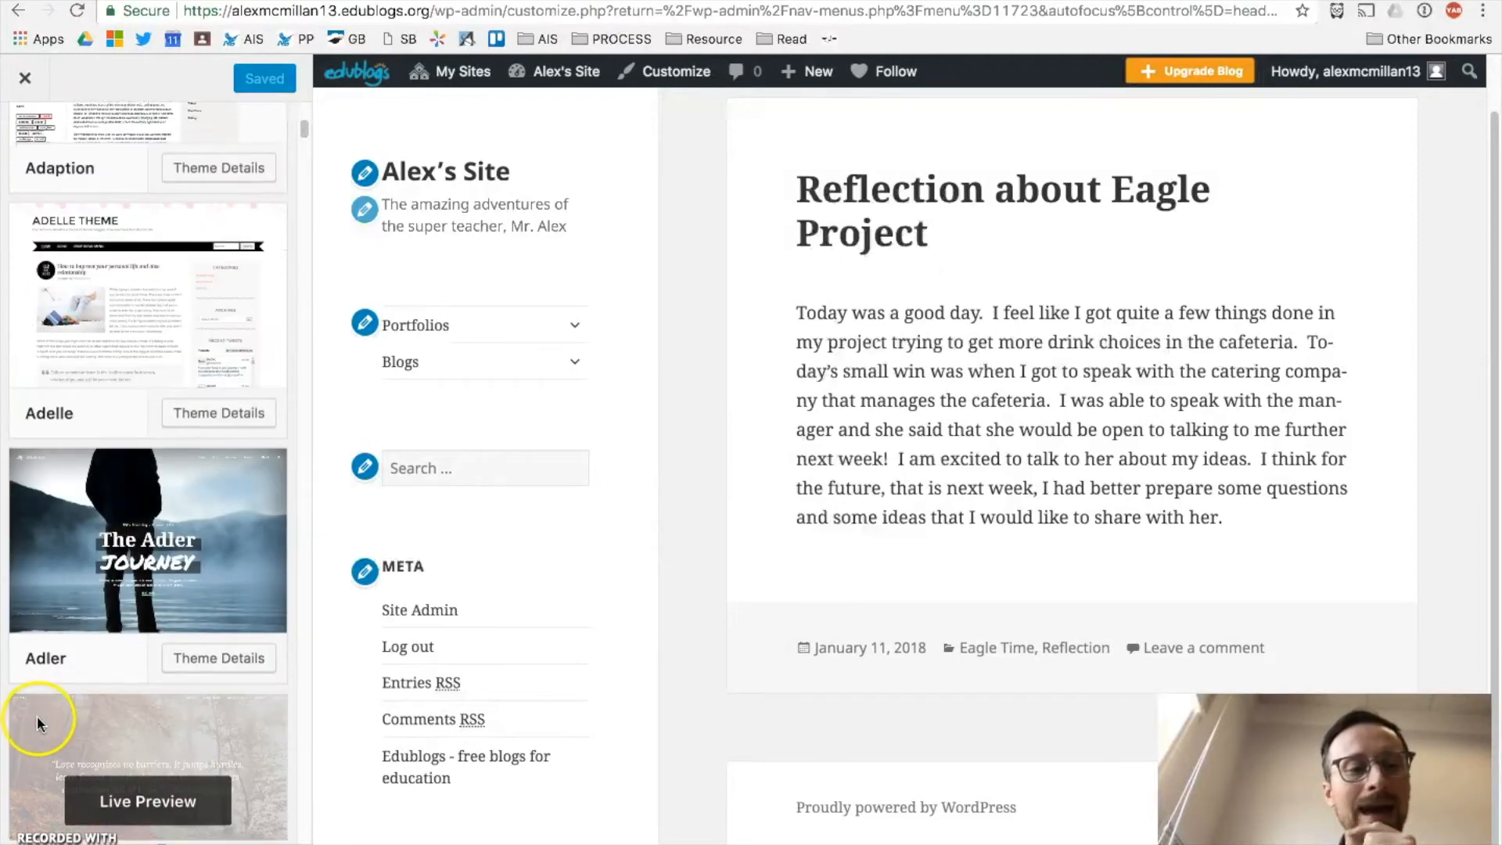
scroll(36, 715, "down", 6)
scroll(148, 473, "down", 1)
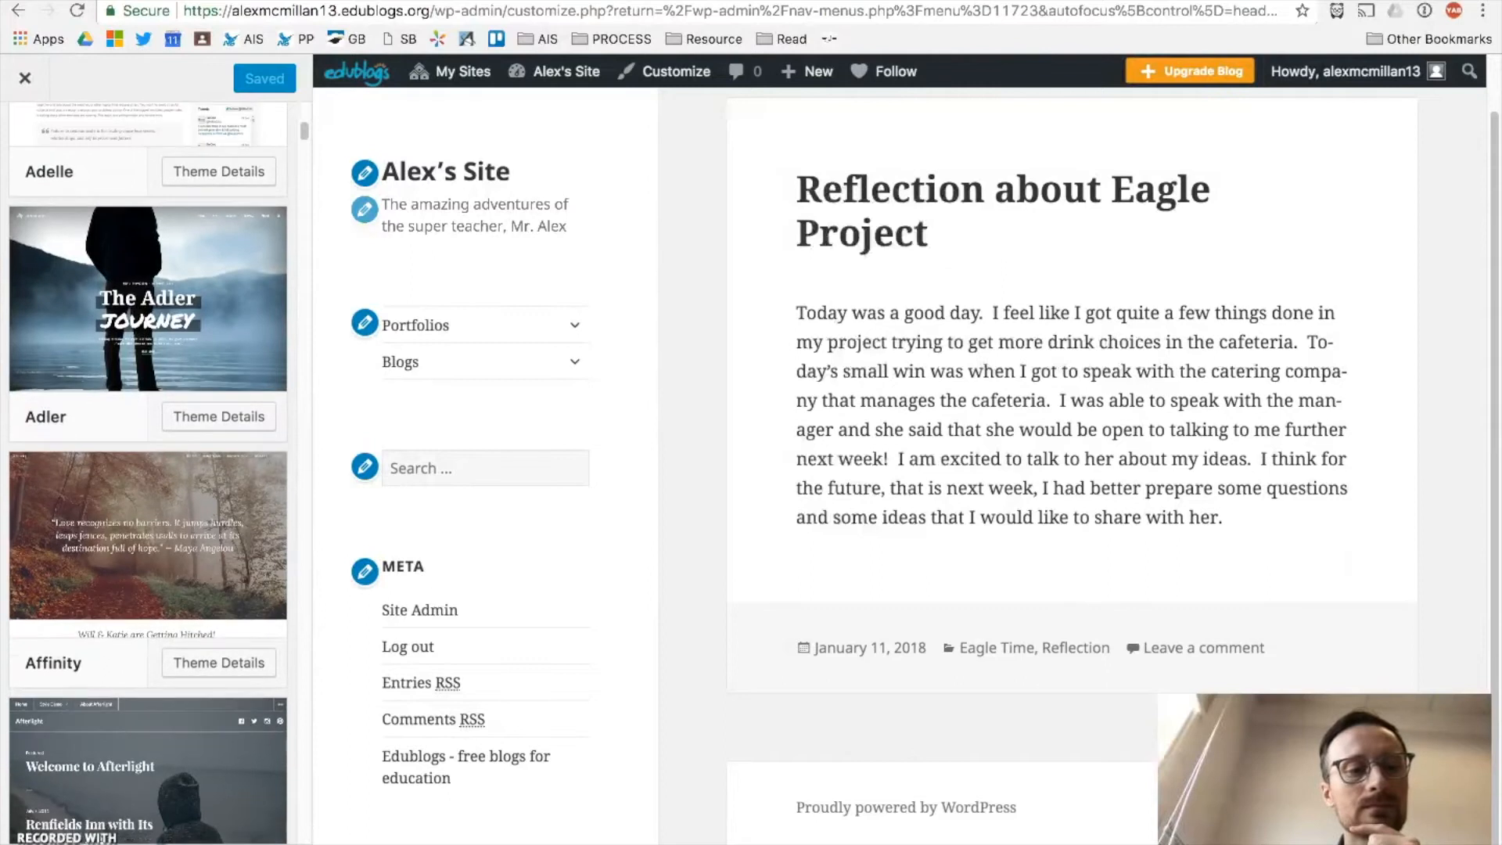
scroll(157, 509, "down", 1)
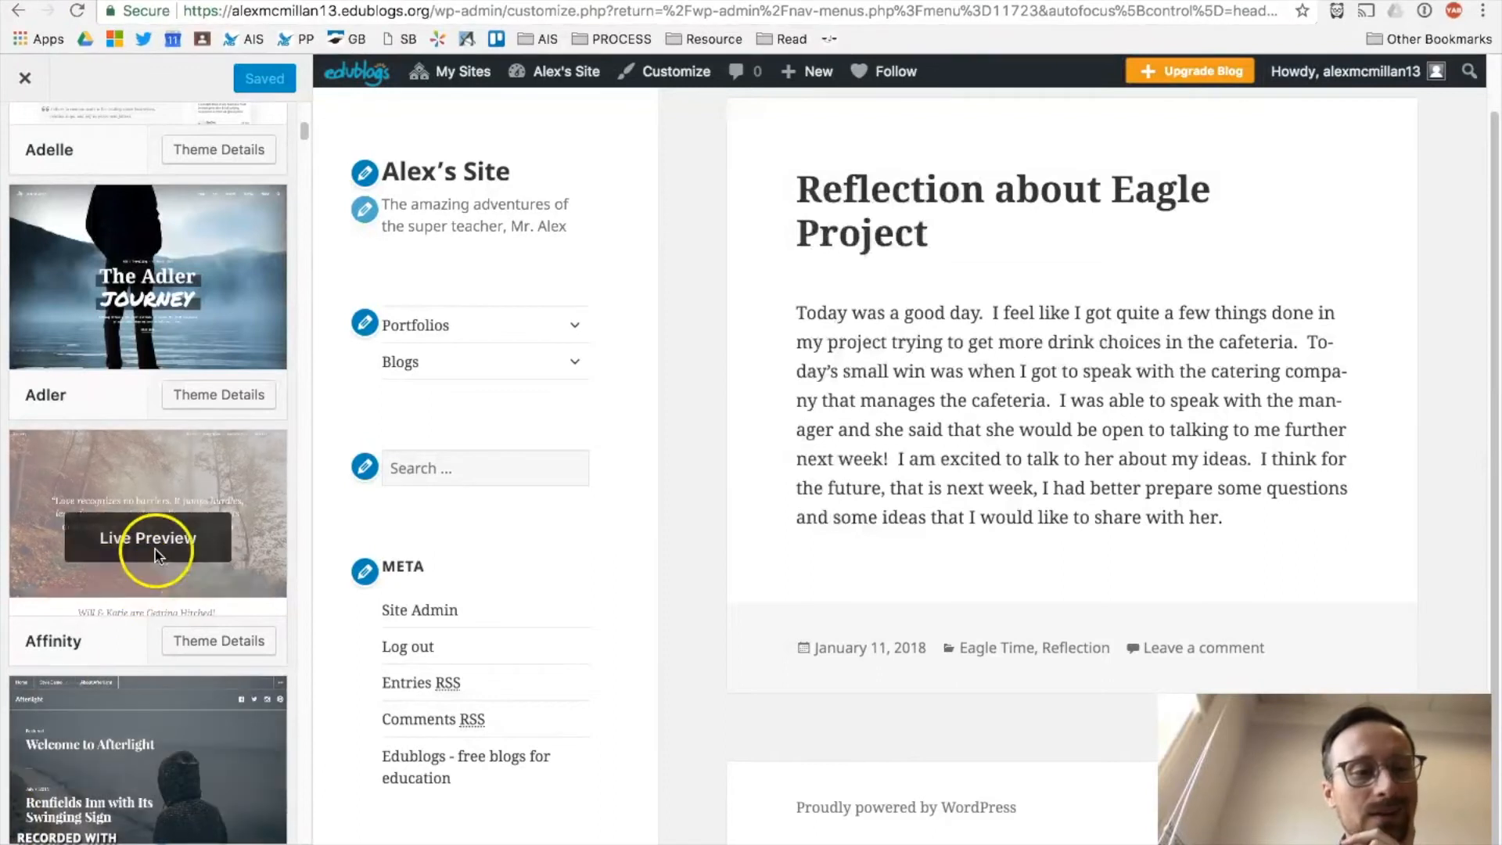
scroll(8, 610, "down", 5)
scroll(4, 618, "down", 10)
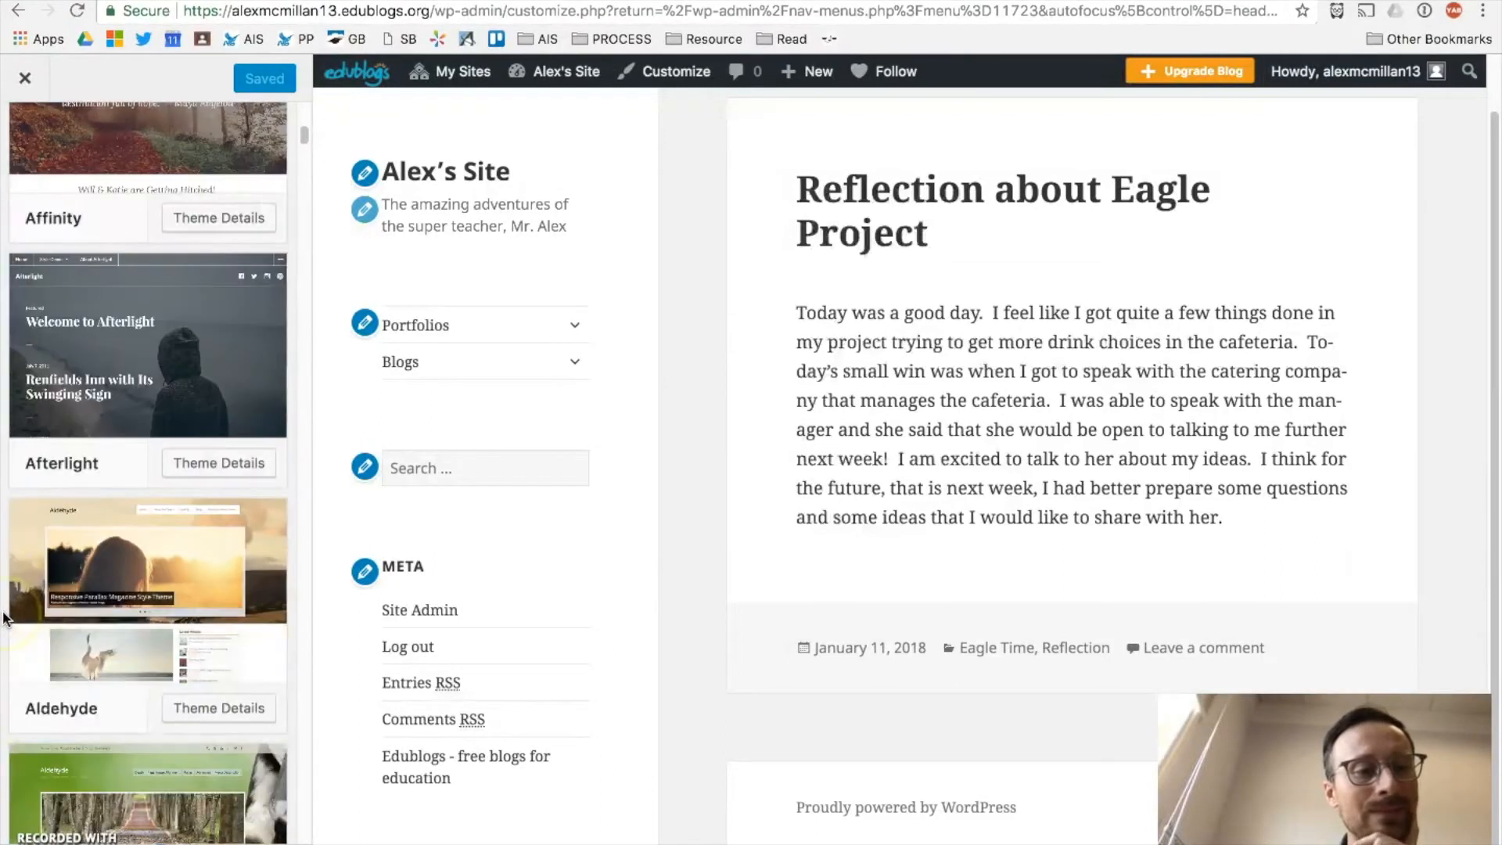
scroll(4, 620, "down", 6)
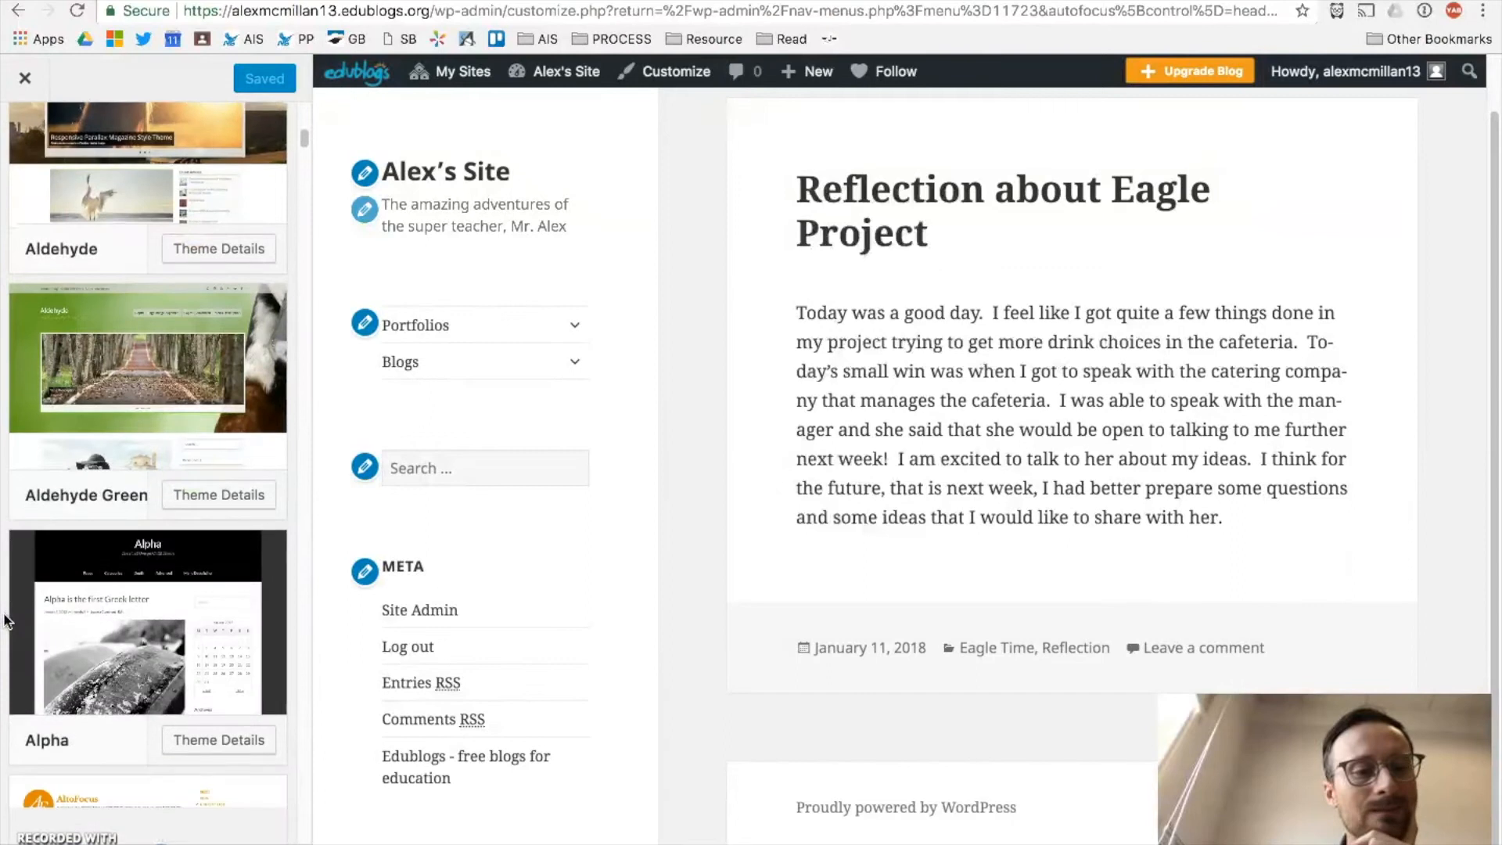
scroll(7, 622, "down", 9)
scroll(11, 624, "down", 6)
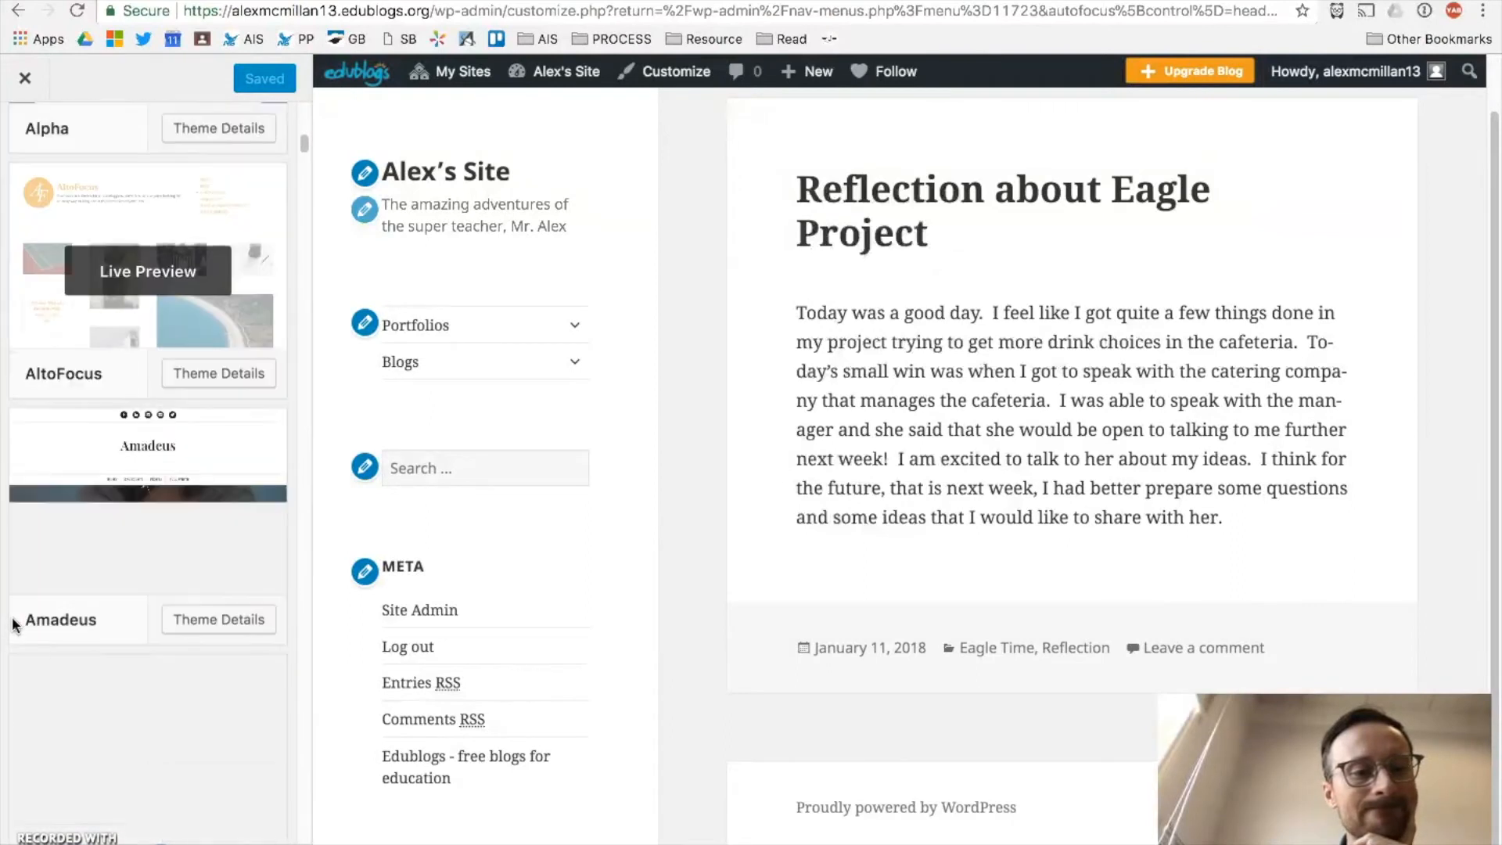
scroll(12, 623, "down", 2)
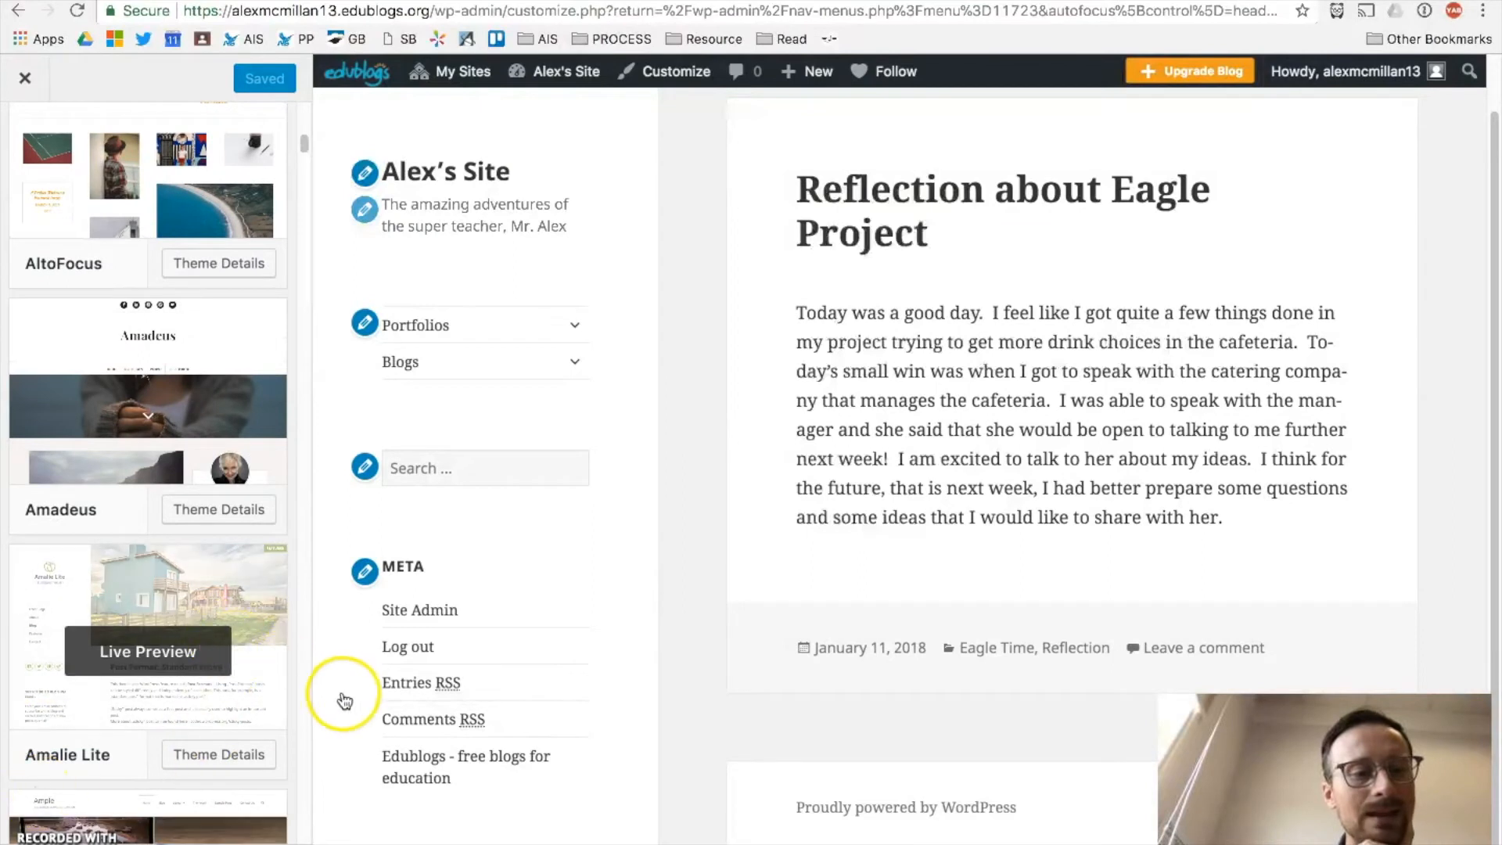
scroll(252, 704, "down", 5)
scroll(259, 720, "down", 20)
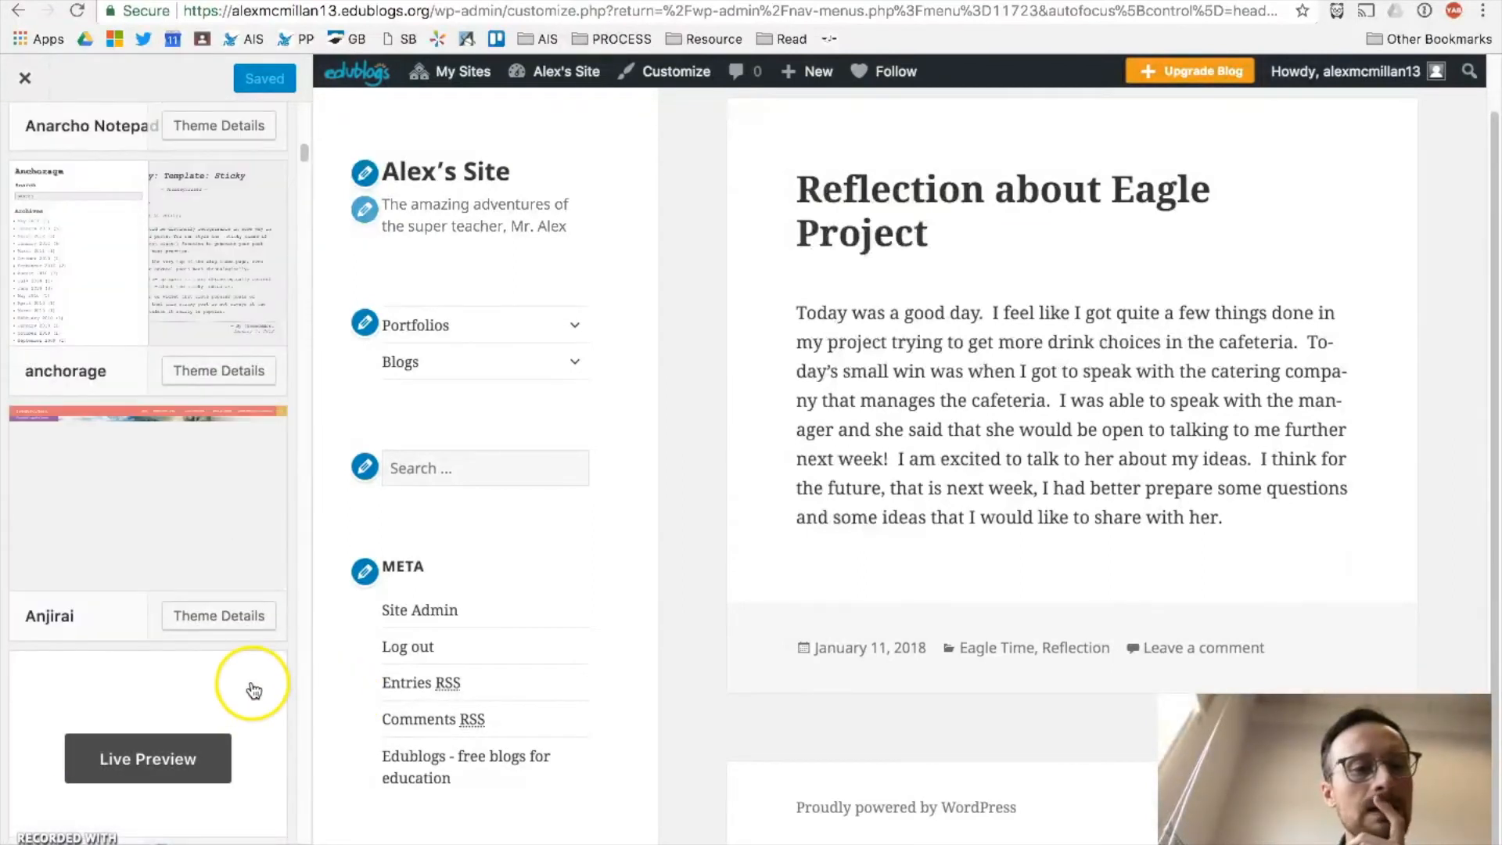
scroll(59, 591, "up", 20)
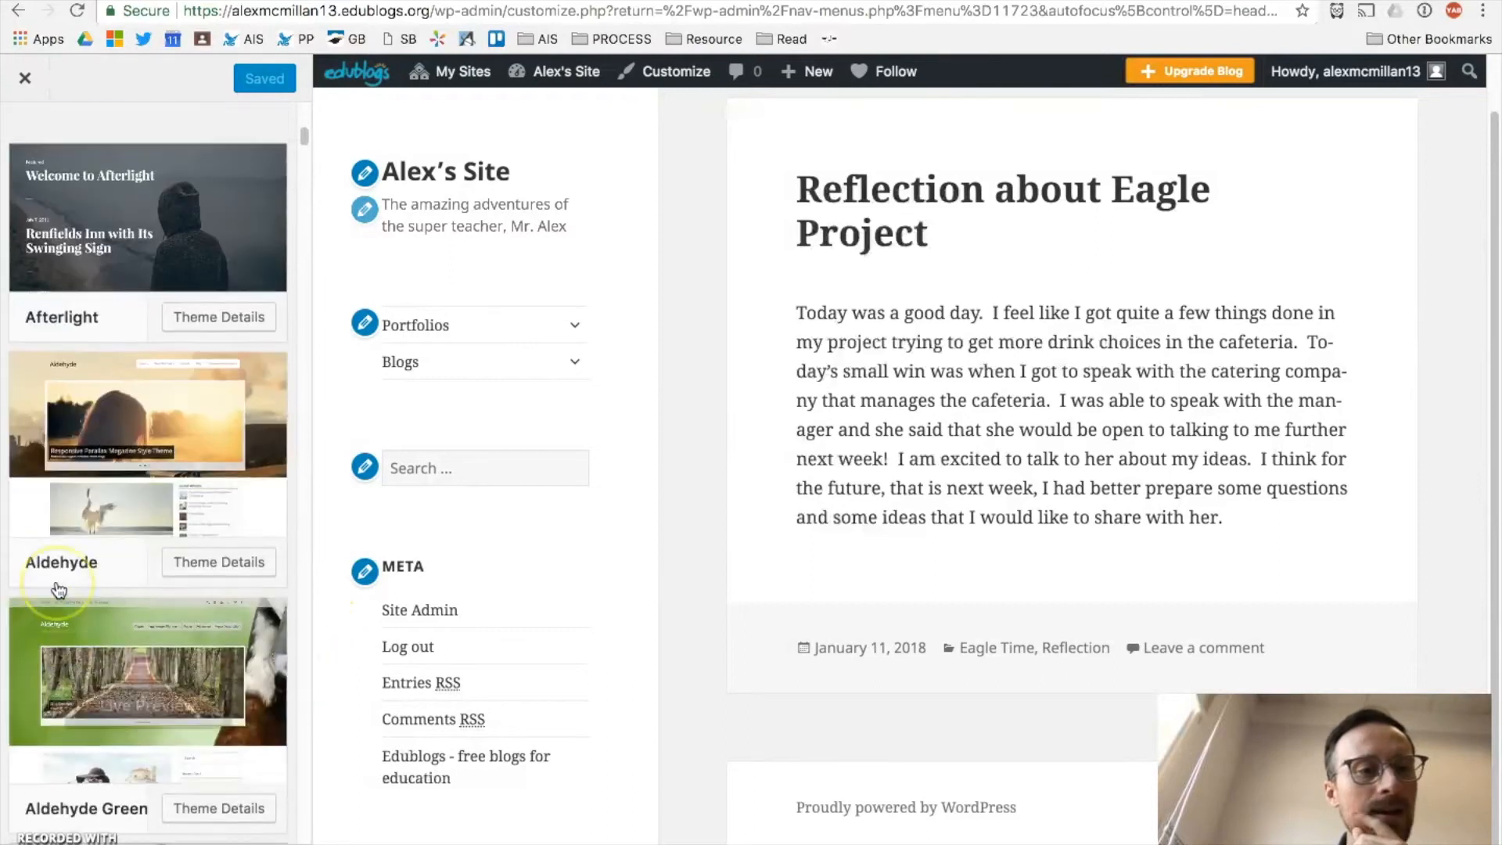
scroll(59, 591, "down", 20)
scroll(63, 589, "down", 10)
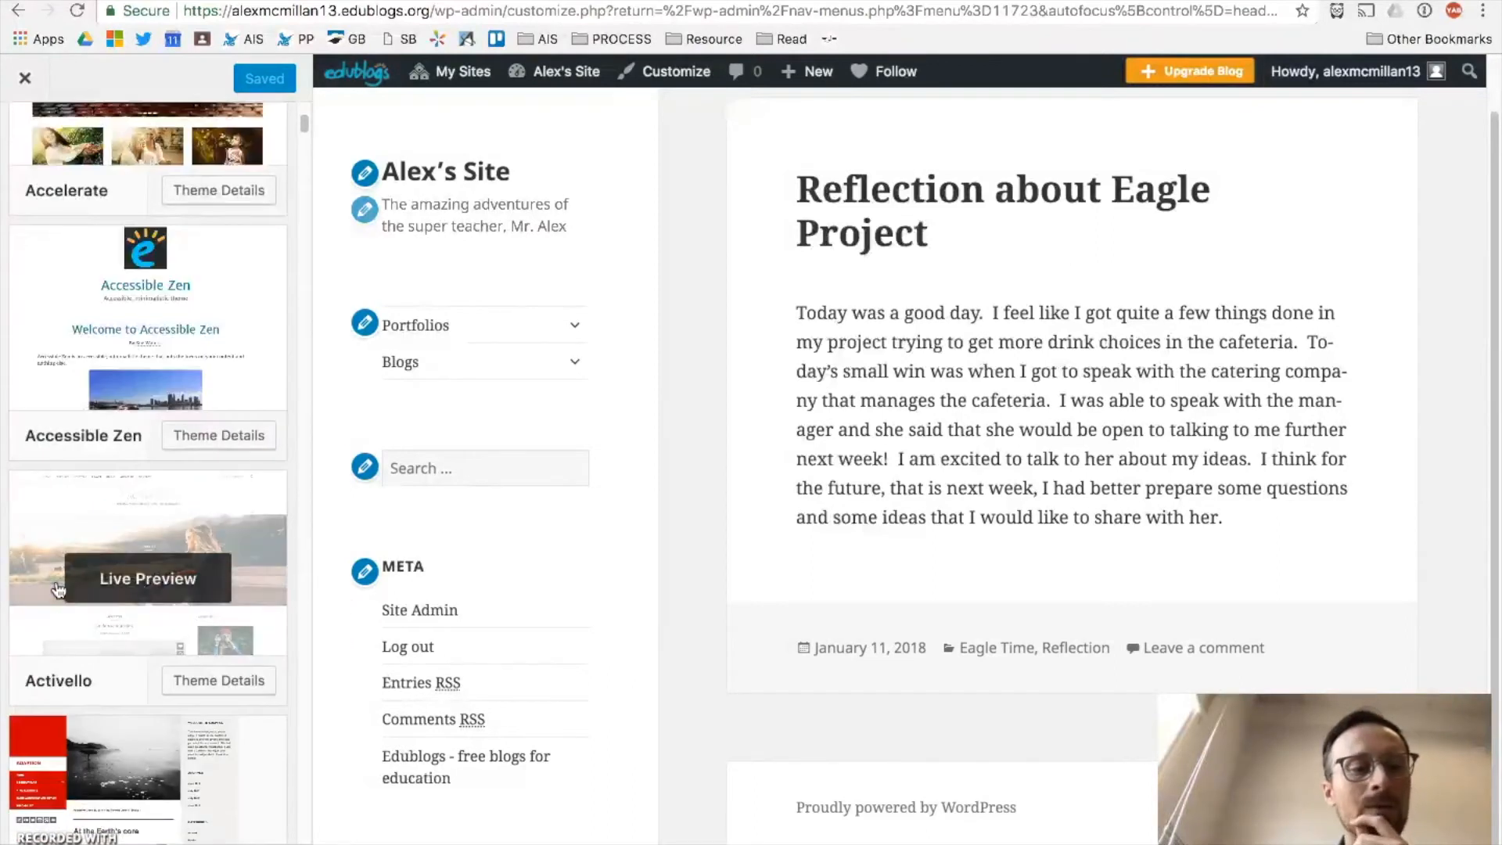
mouse_move(151, 610)
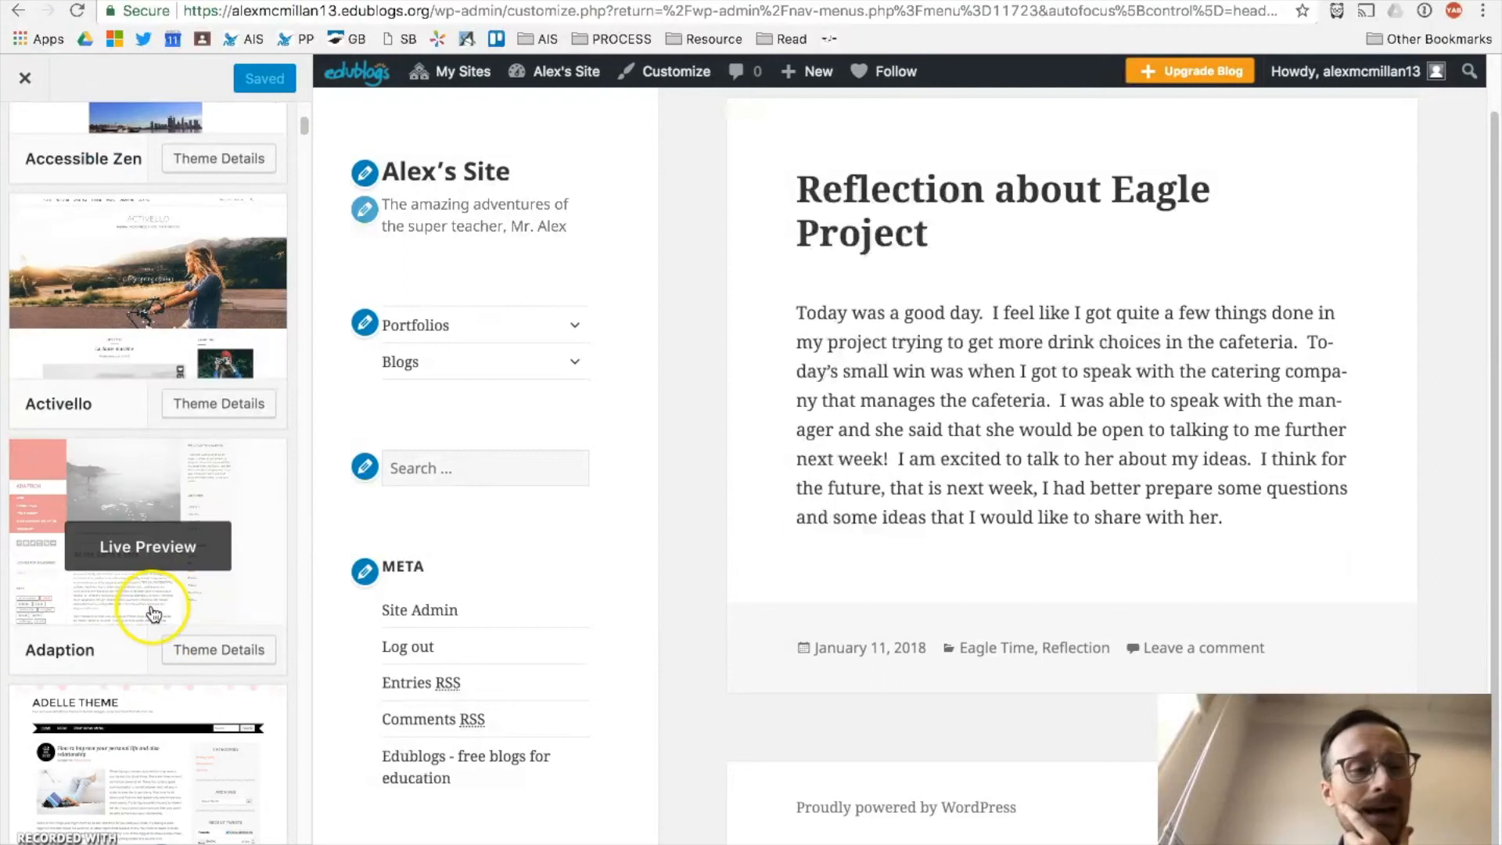
left_click(119, 557)
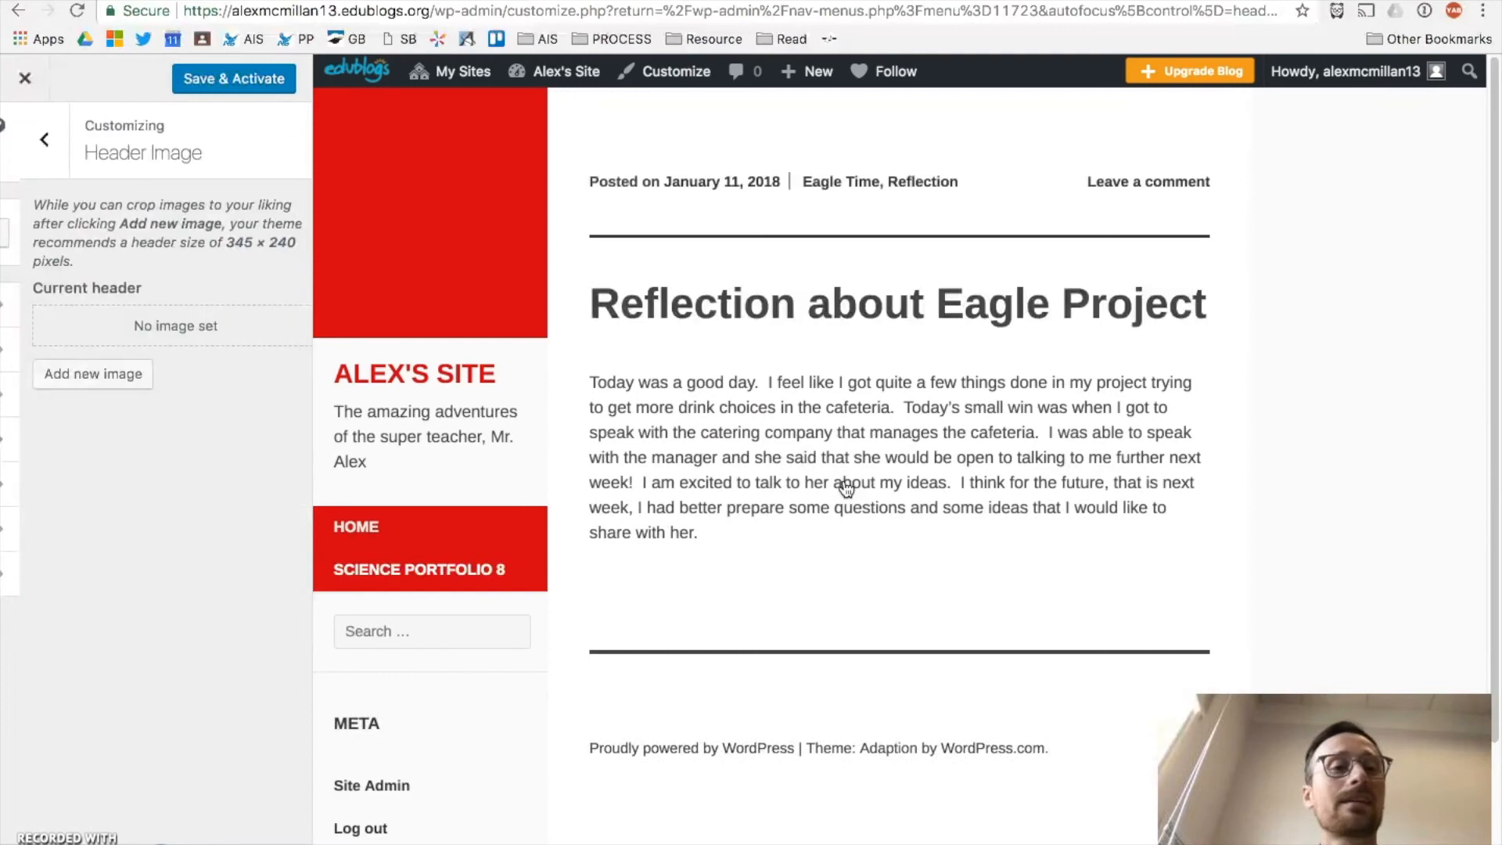
Step: Save and activate the Adaption theme with no header image, then leave the Customizer
scroll(856, 636, "down", 2)
scroll(855, 635, "up", 2)
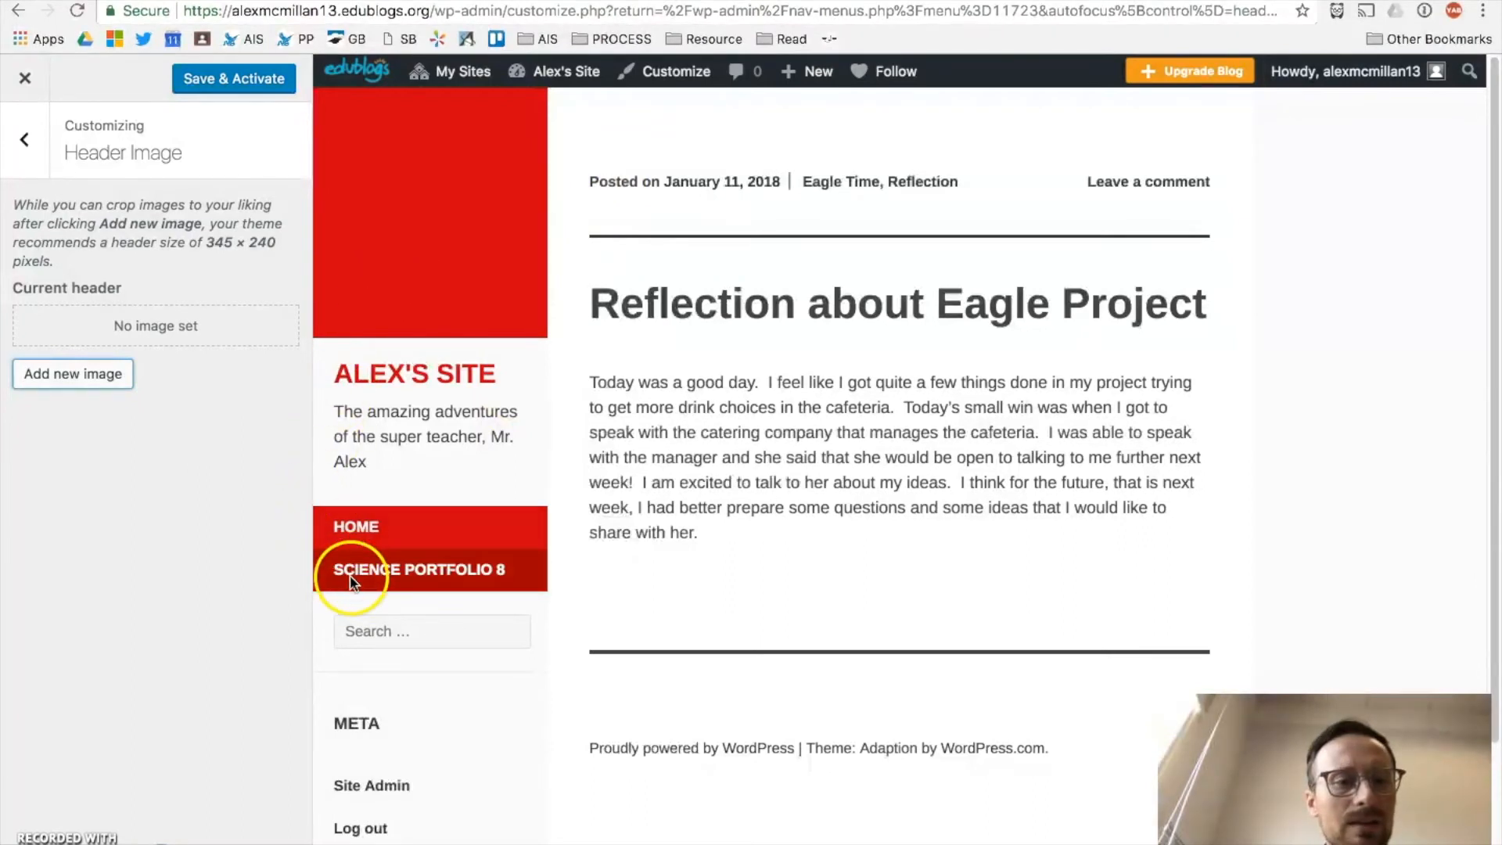
scroll(350, 581, "down", 1)
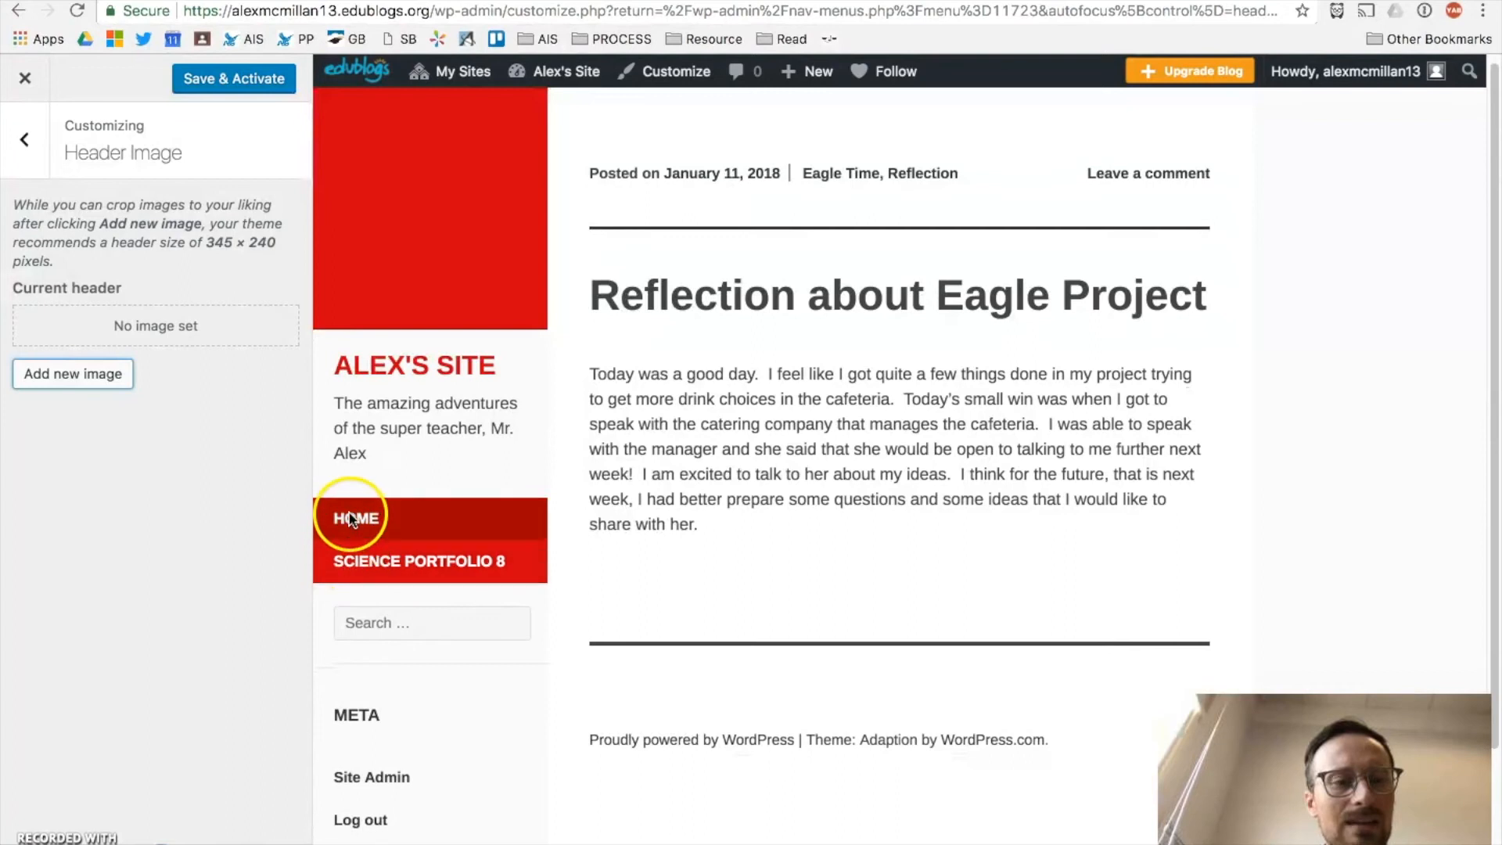
scroll(352, 567, "down", 3)
scroll(353, 548, "up", 3)
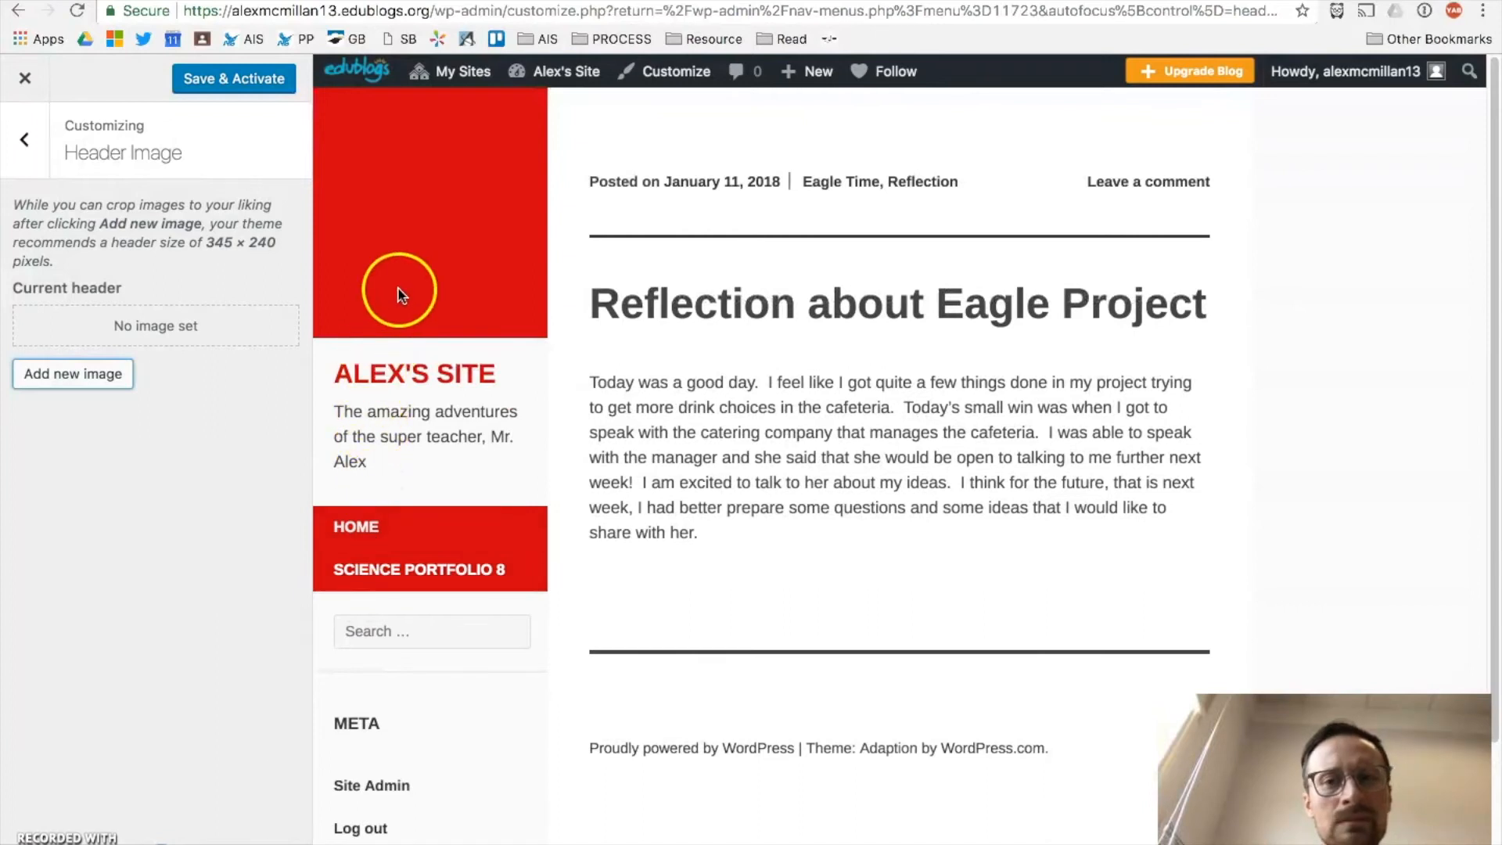
scroll(787, 369, "down", 1)
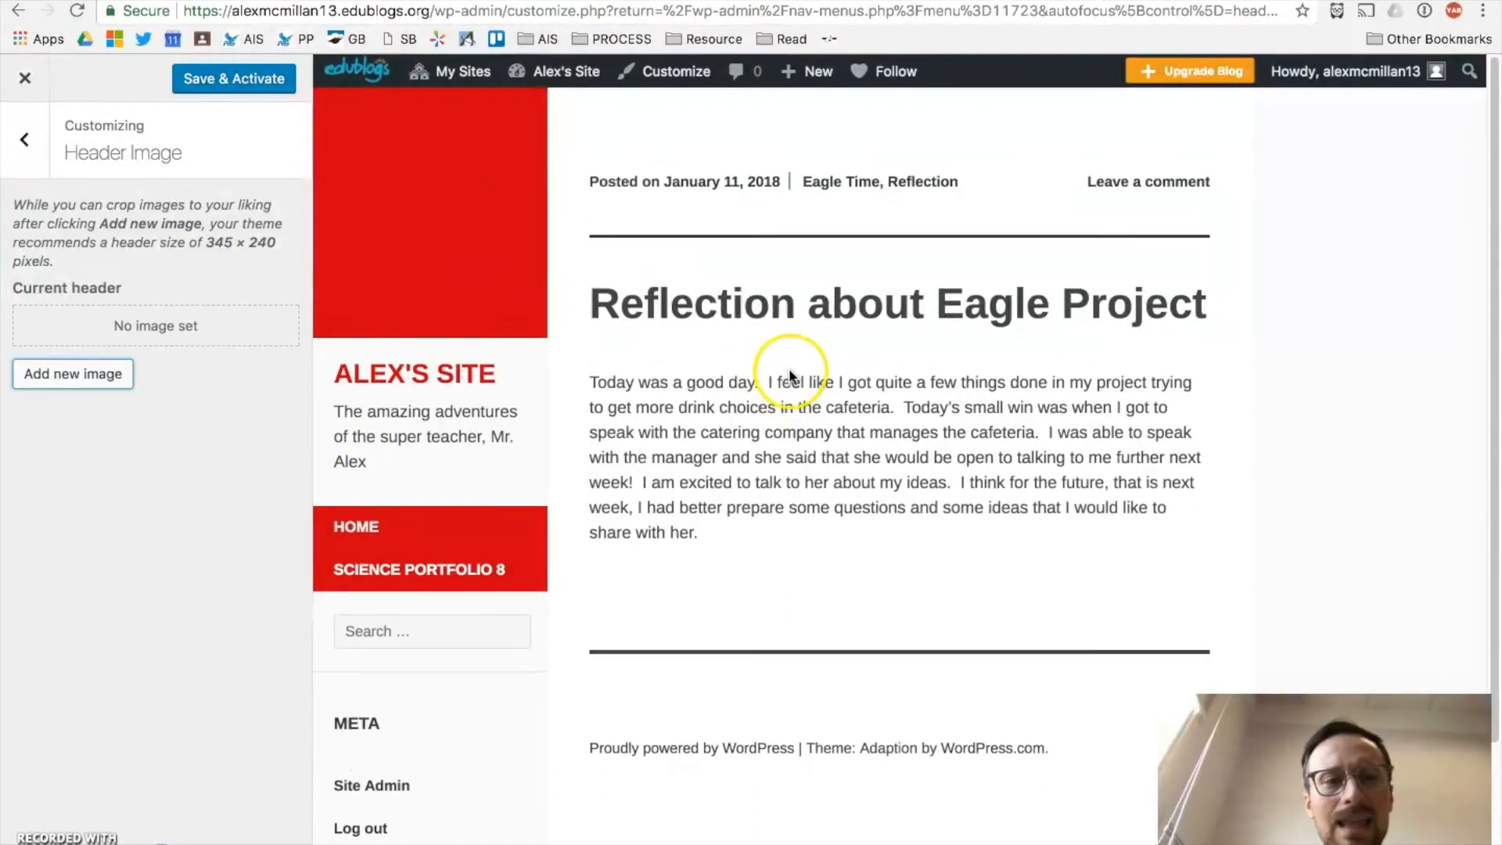
scroll(789, 369, "down", 3)
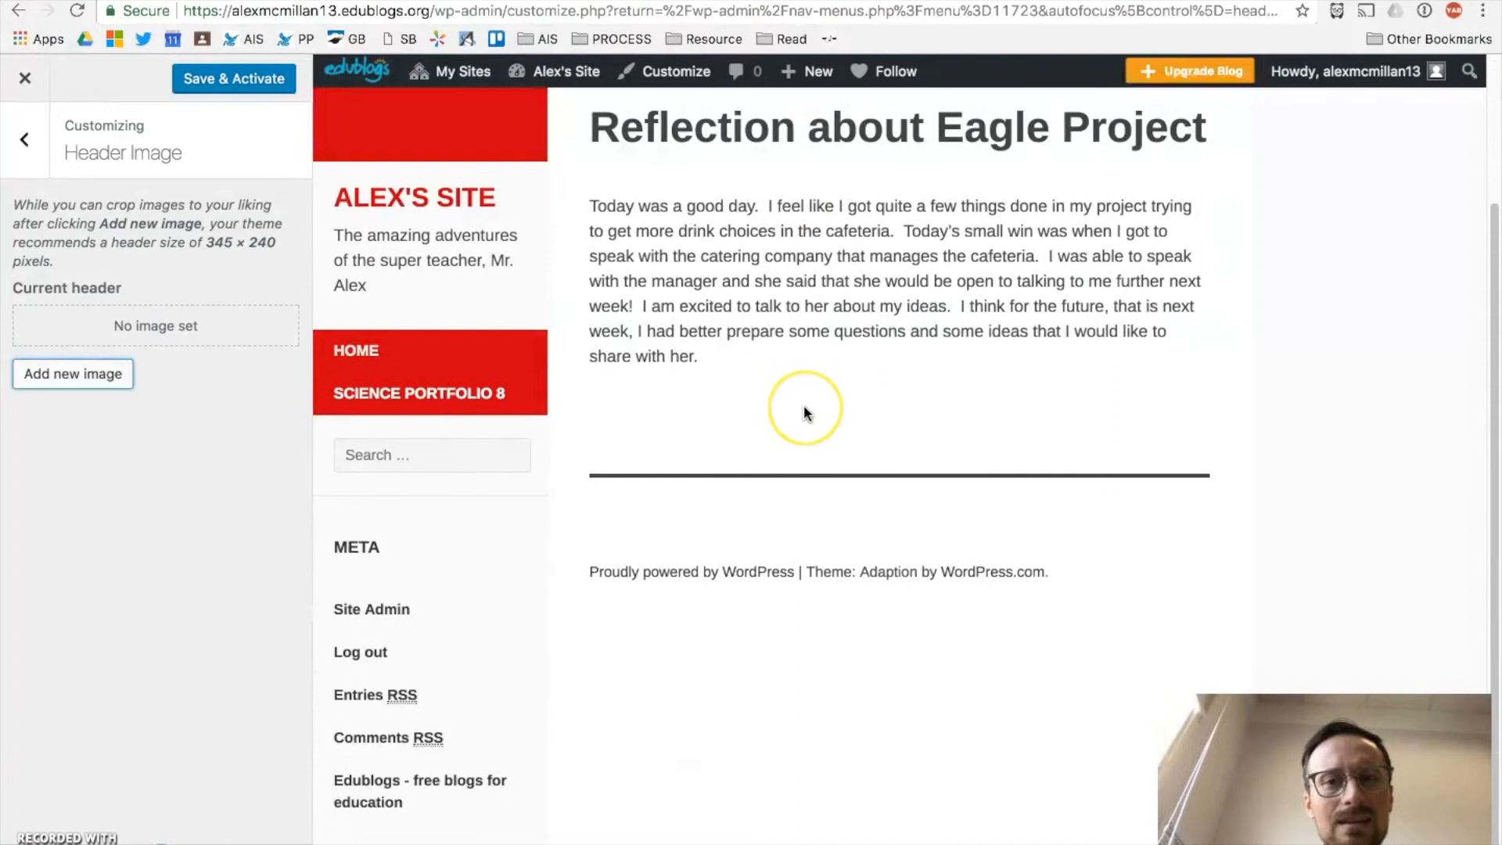
scroll(804, 409, "up", 3)
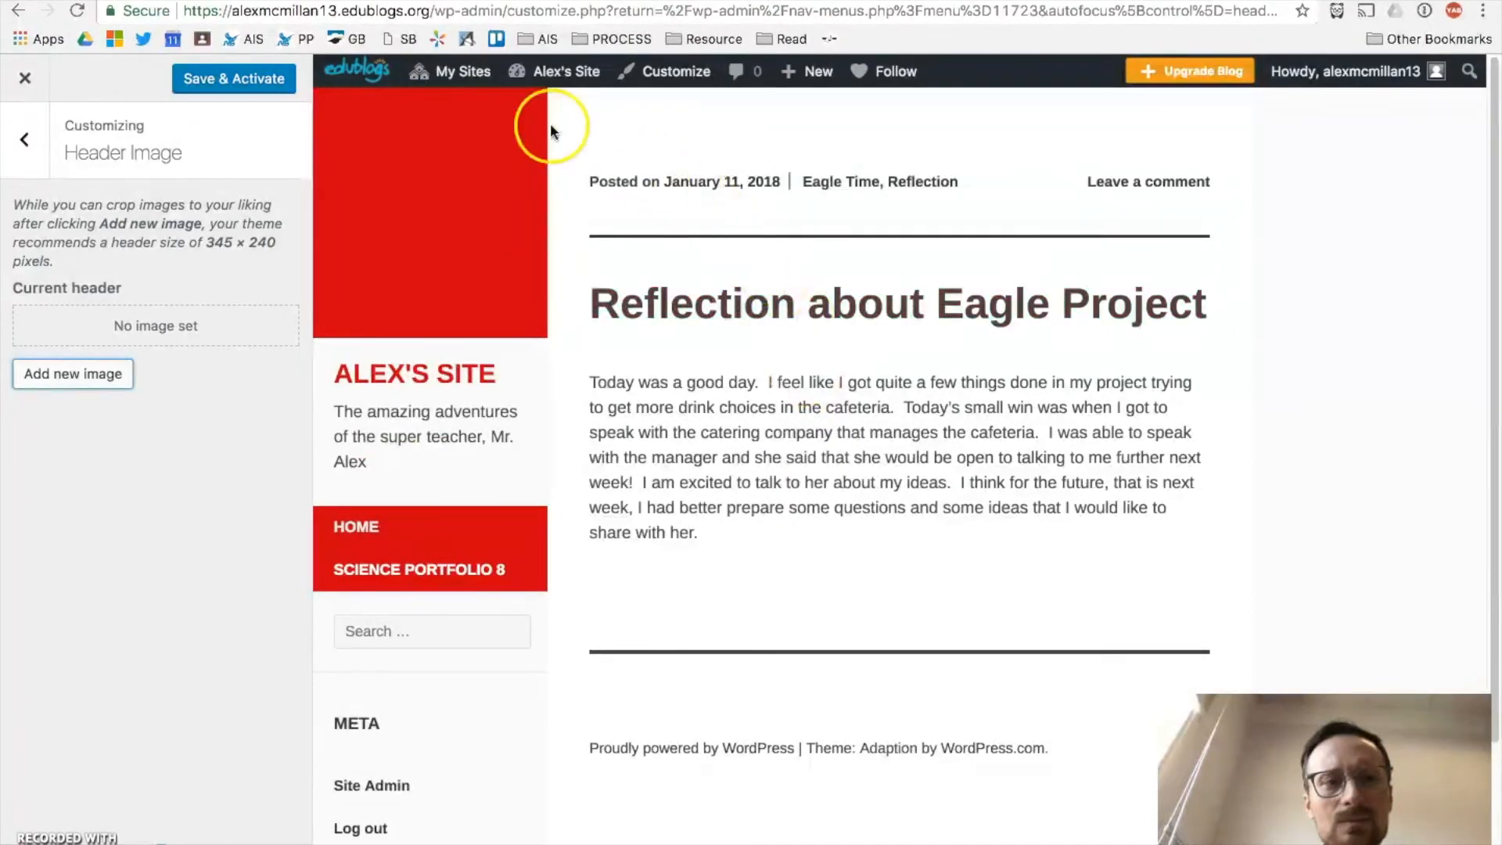
left_click(249, 79)
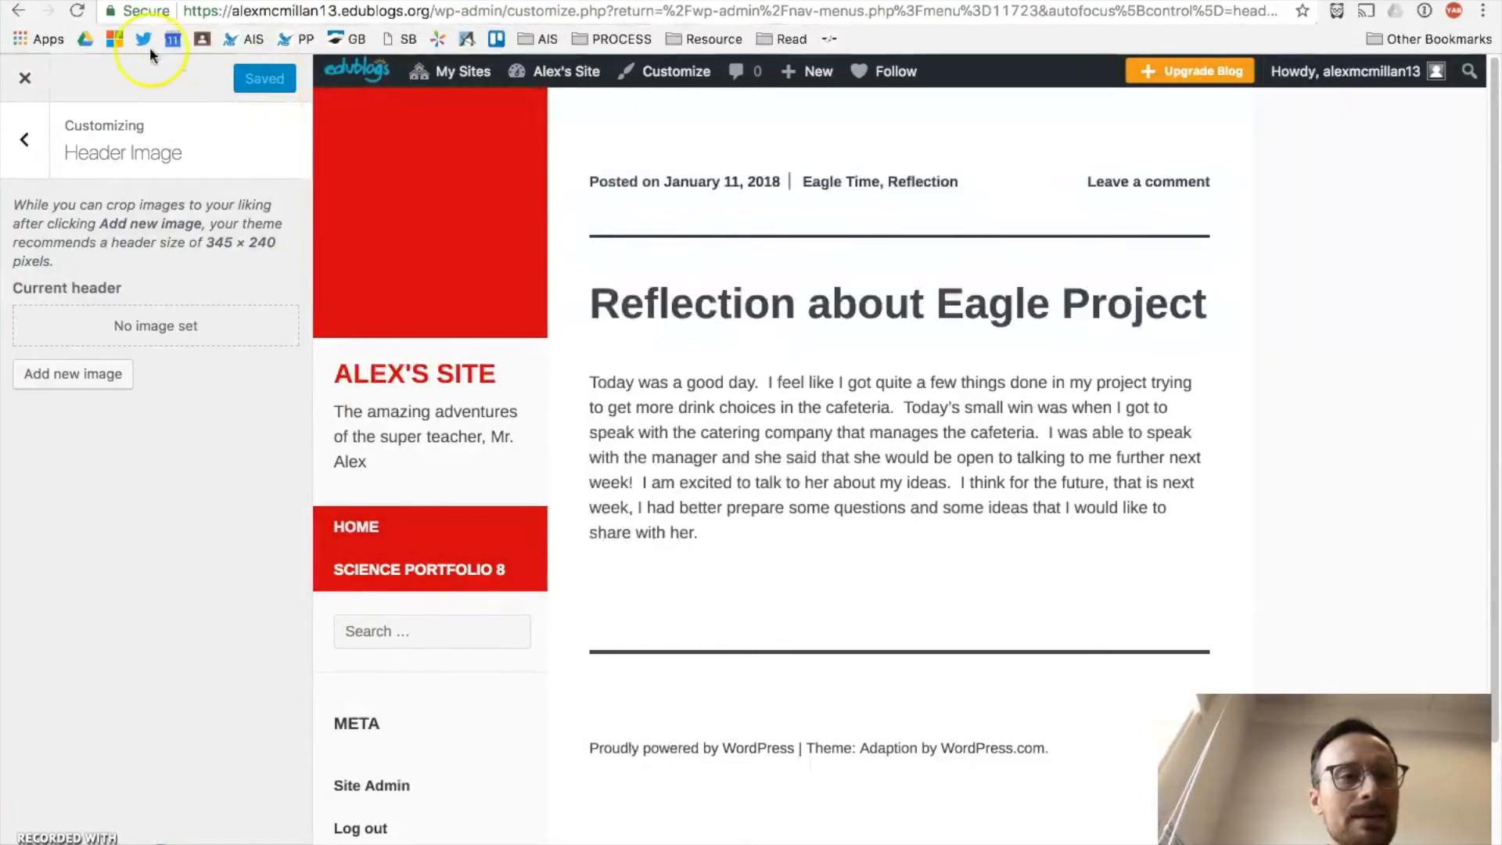
left_click(26, 80)
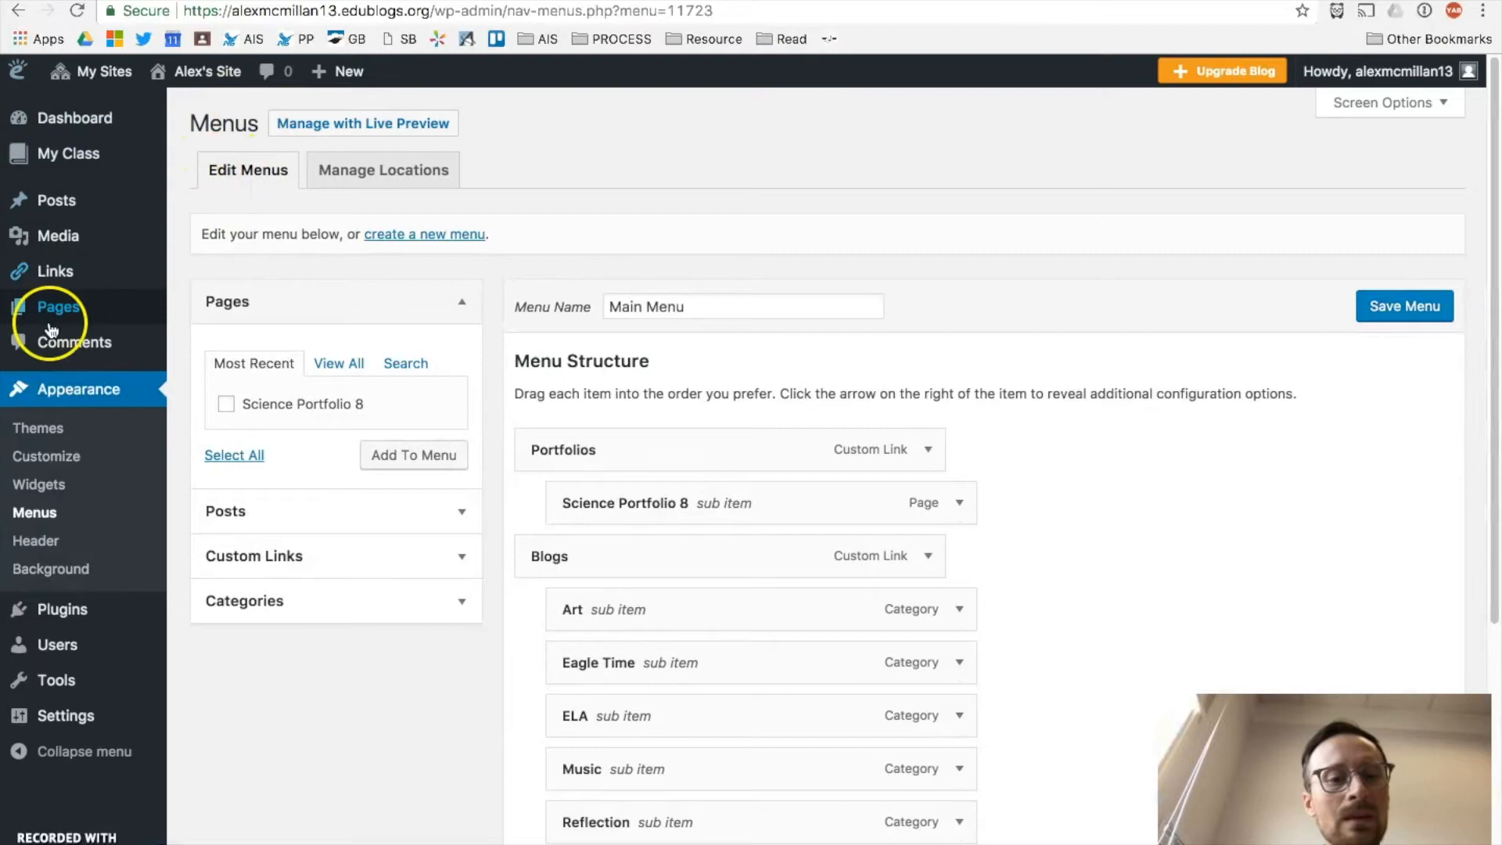
Step: Save the Main Menu on the Menus page
scroll(594, 298, "down", 3)
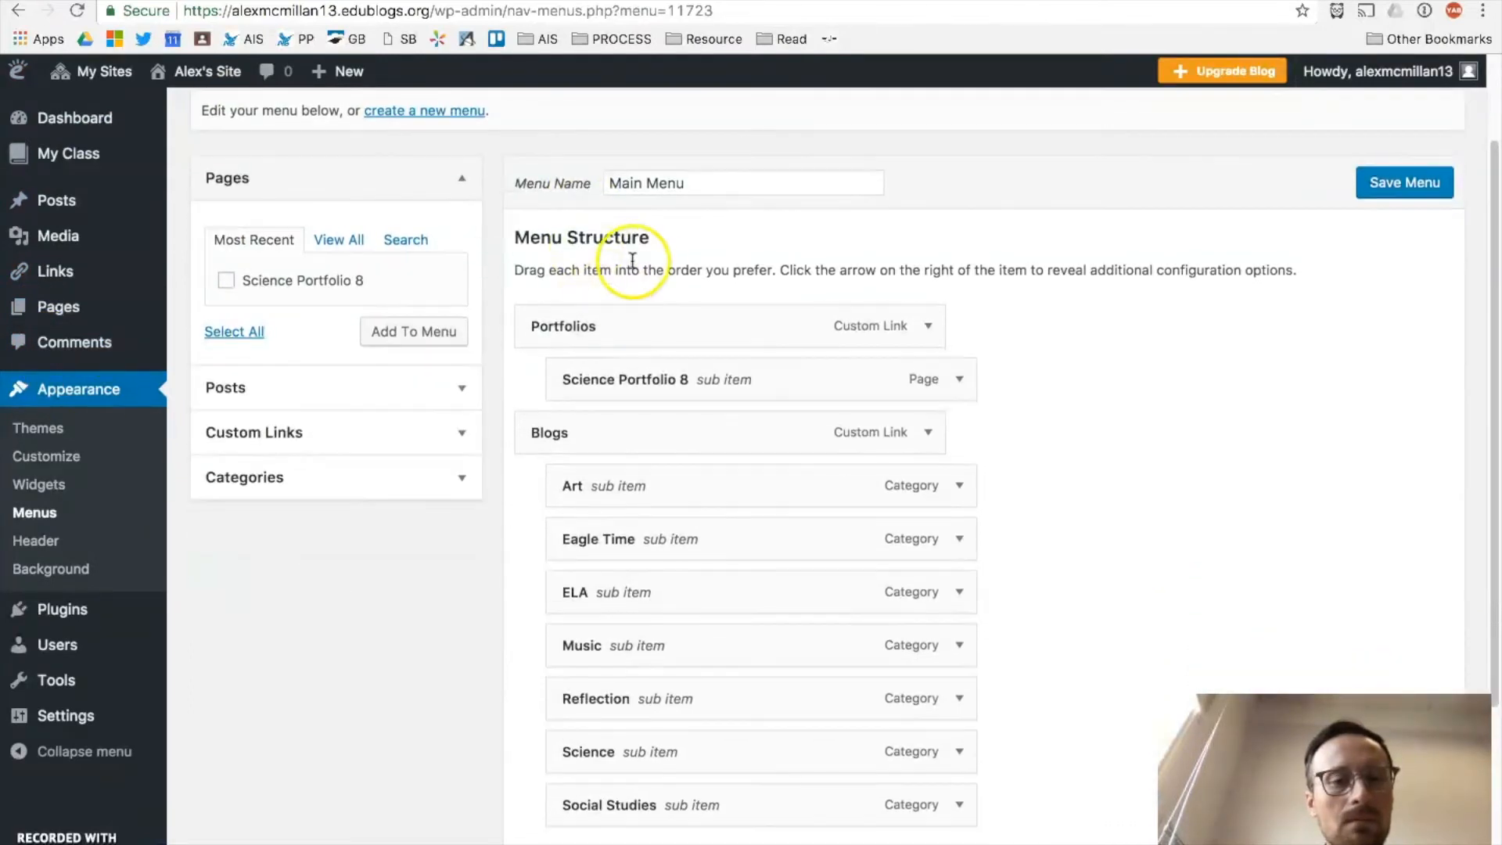
scroll(641, 463, "down", 5)
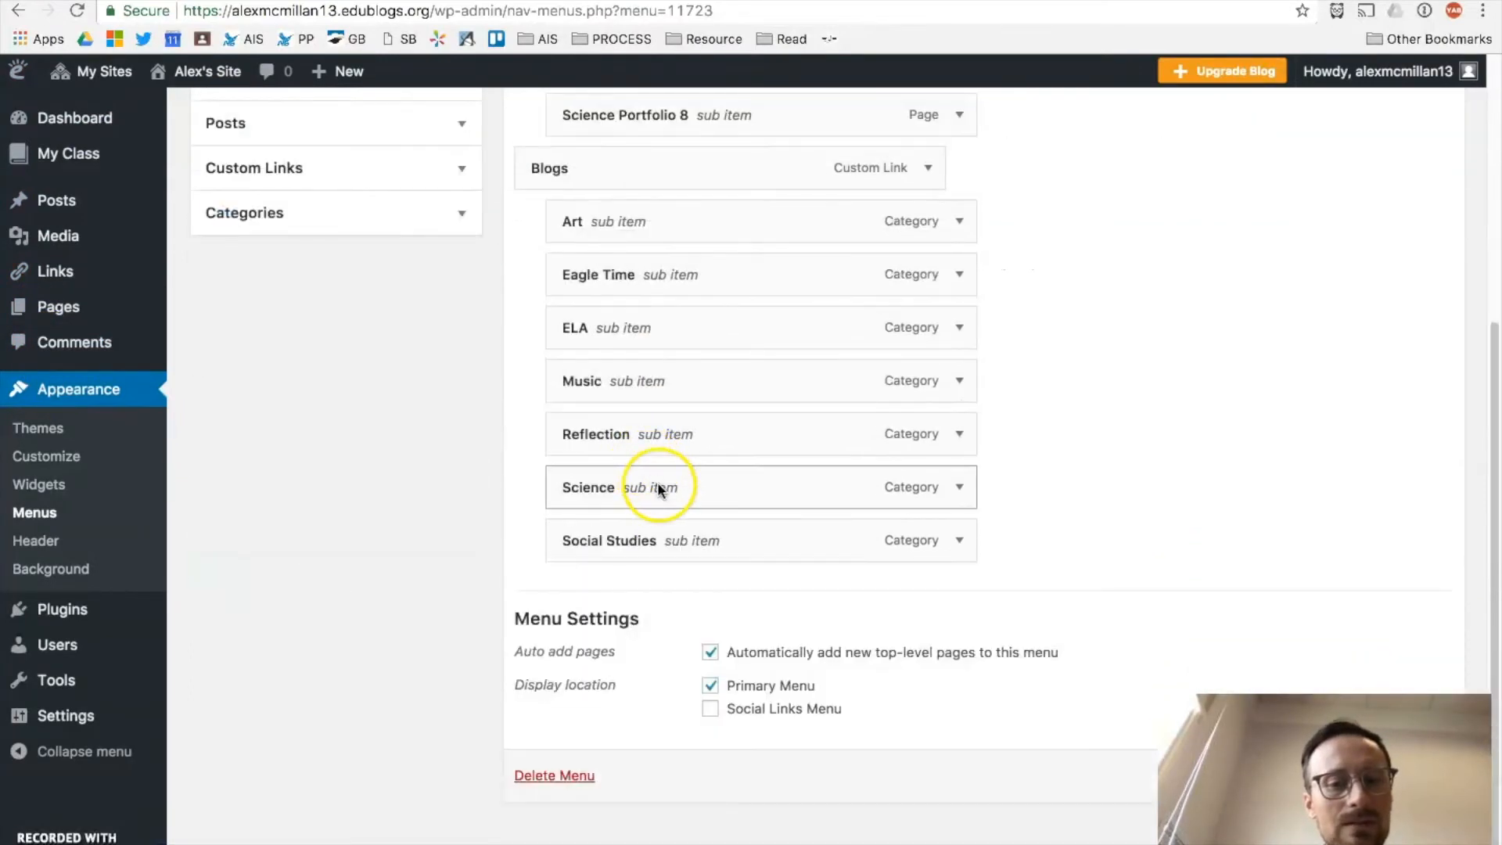
scroll(1128, 293, "up", 8)
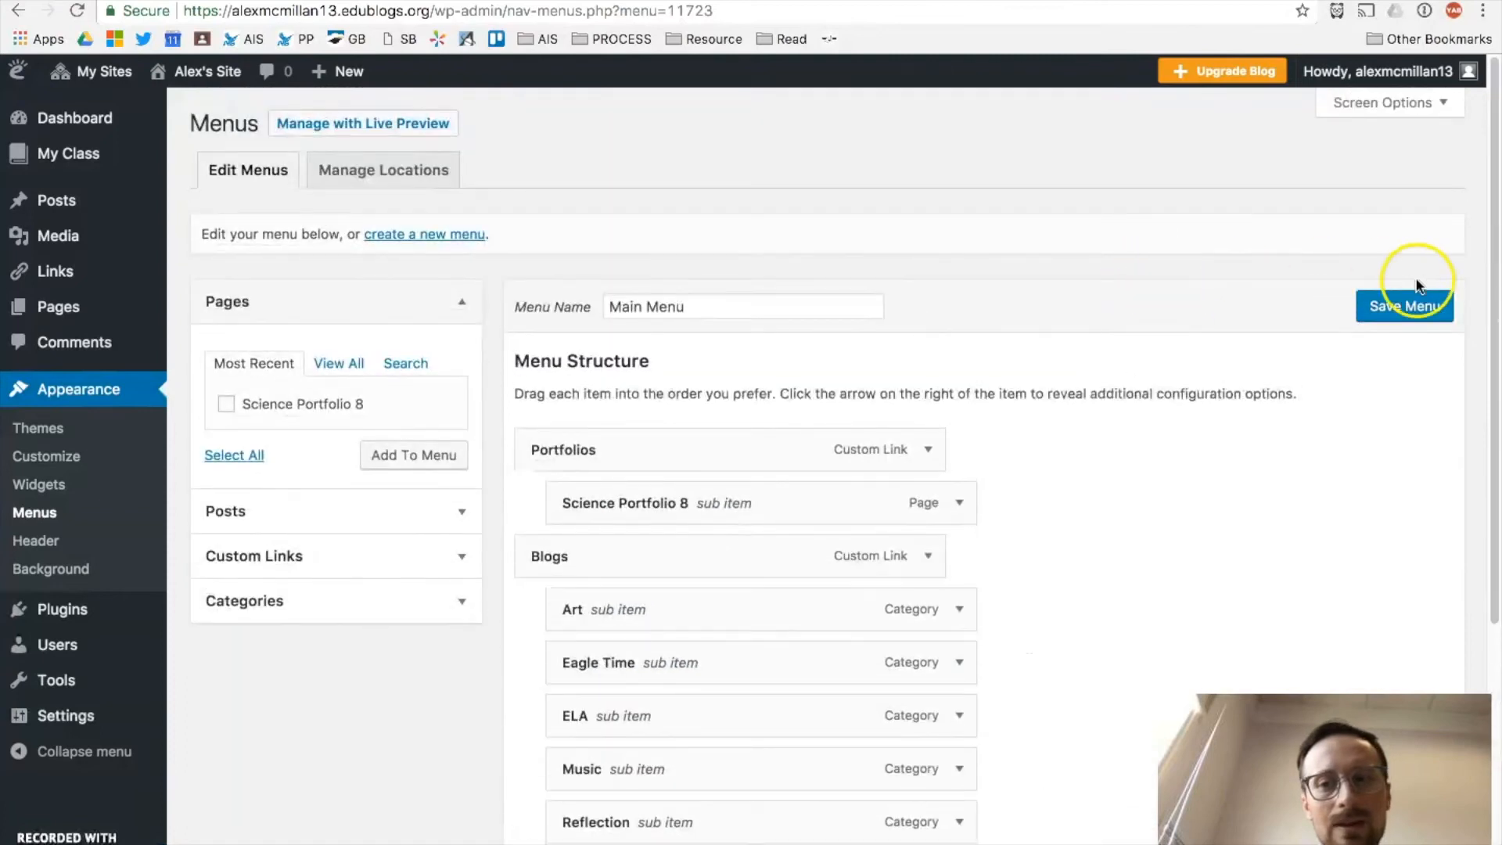
left_click(1411, 311)
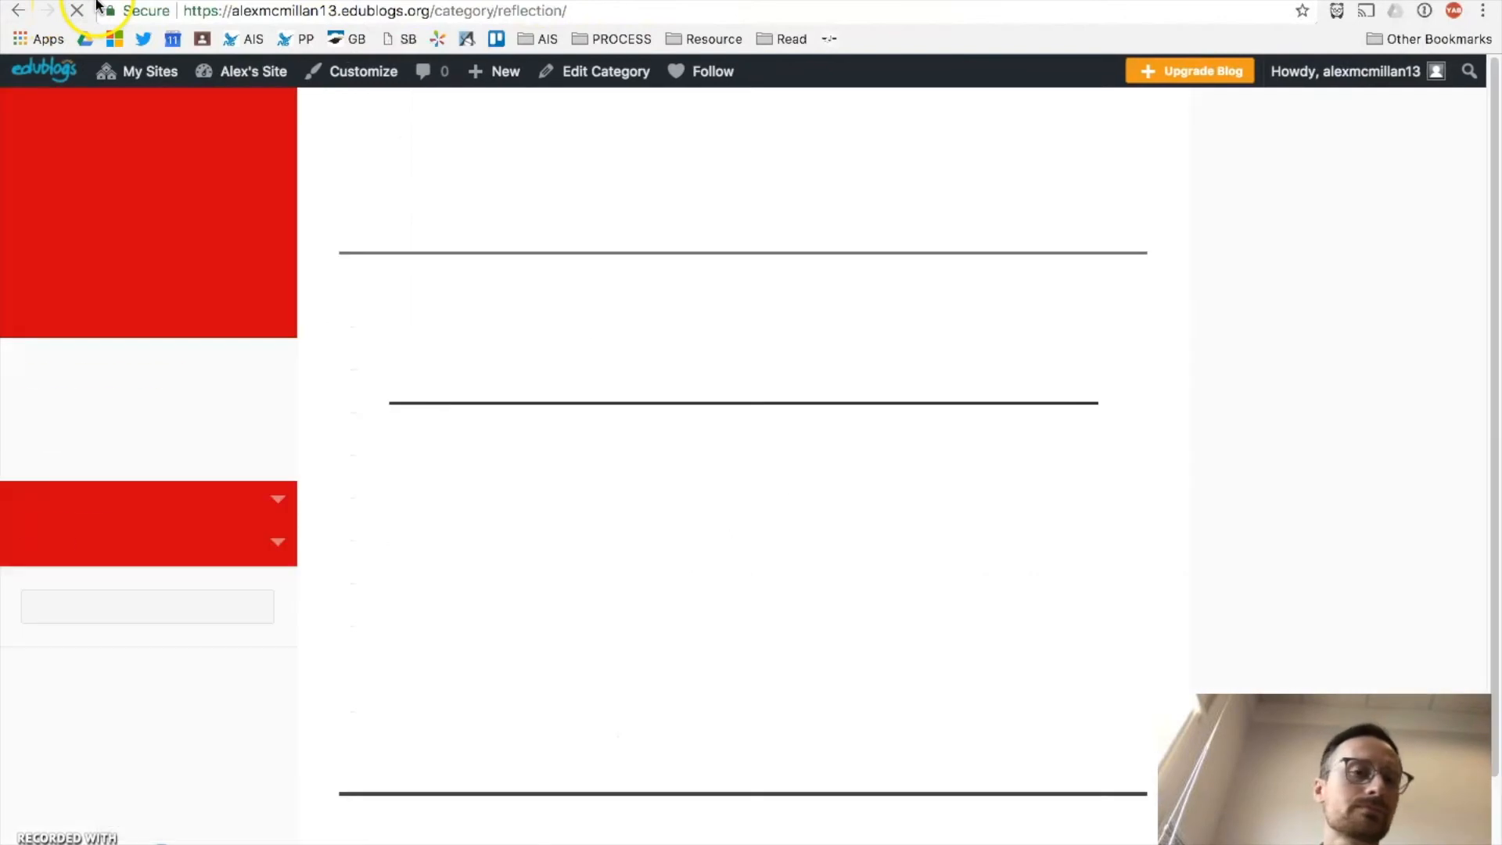
Step: On the live Reflection page, expand and collapse the BLOGS dropdown in the sidebar
scroll(114, 67, "down", 1)
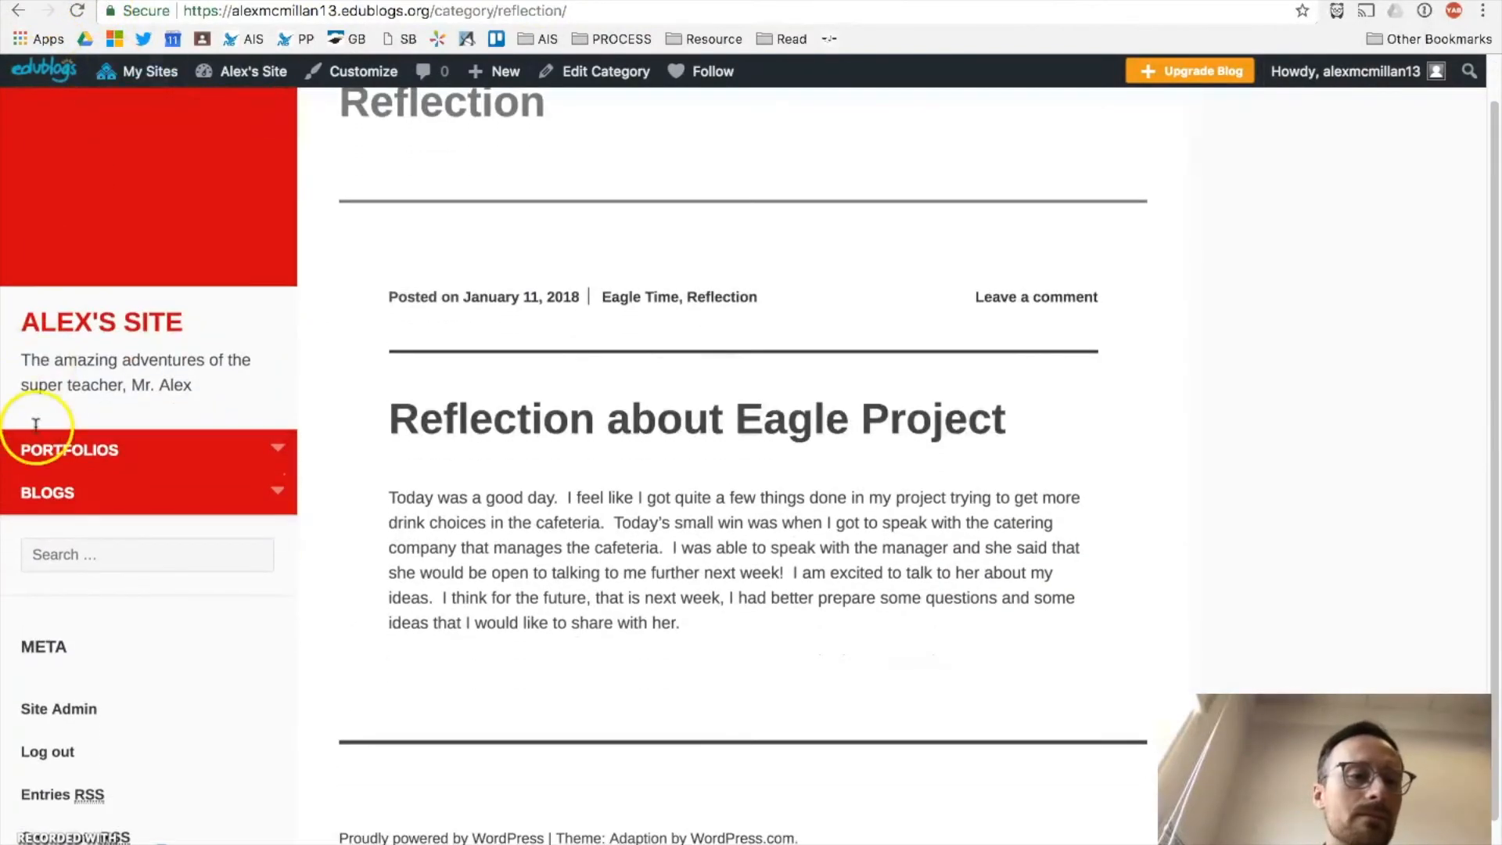
left_click(279, 490)
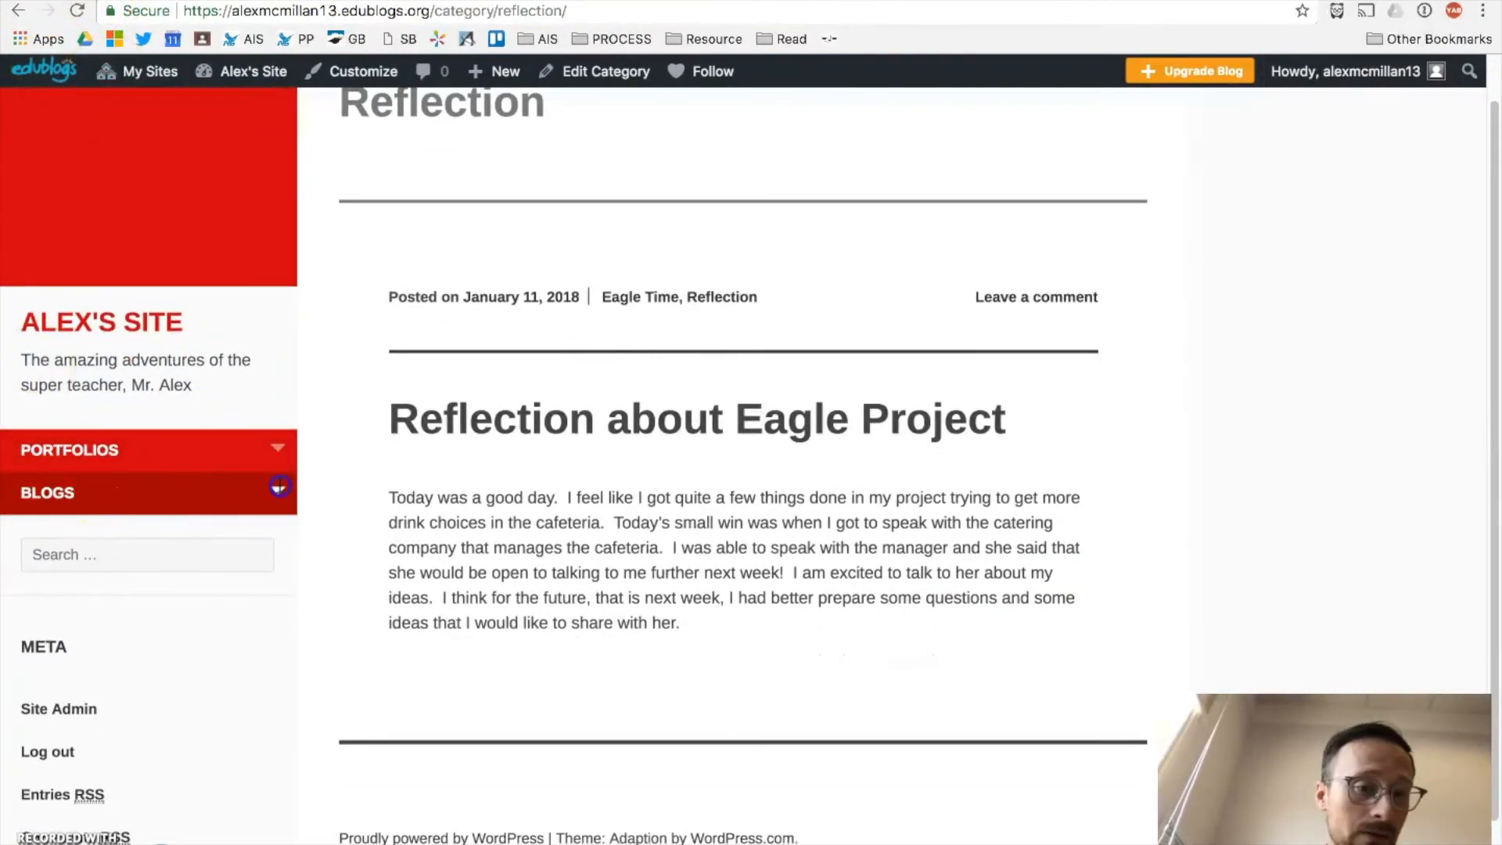
left_click(279, 490)
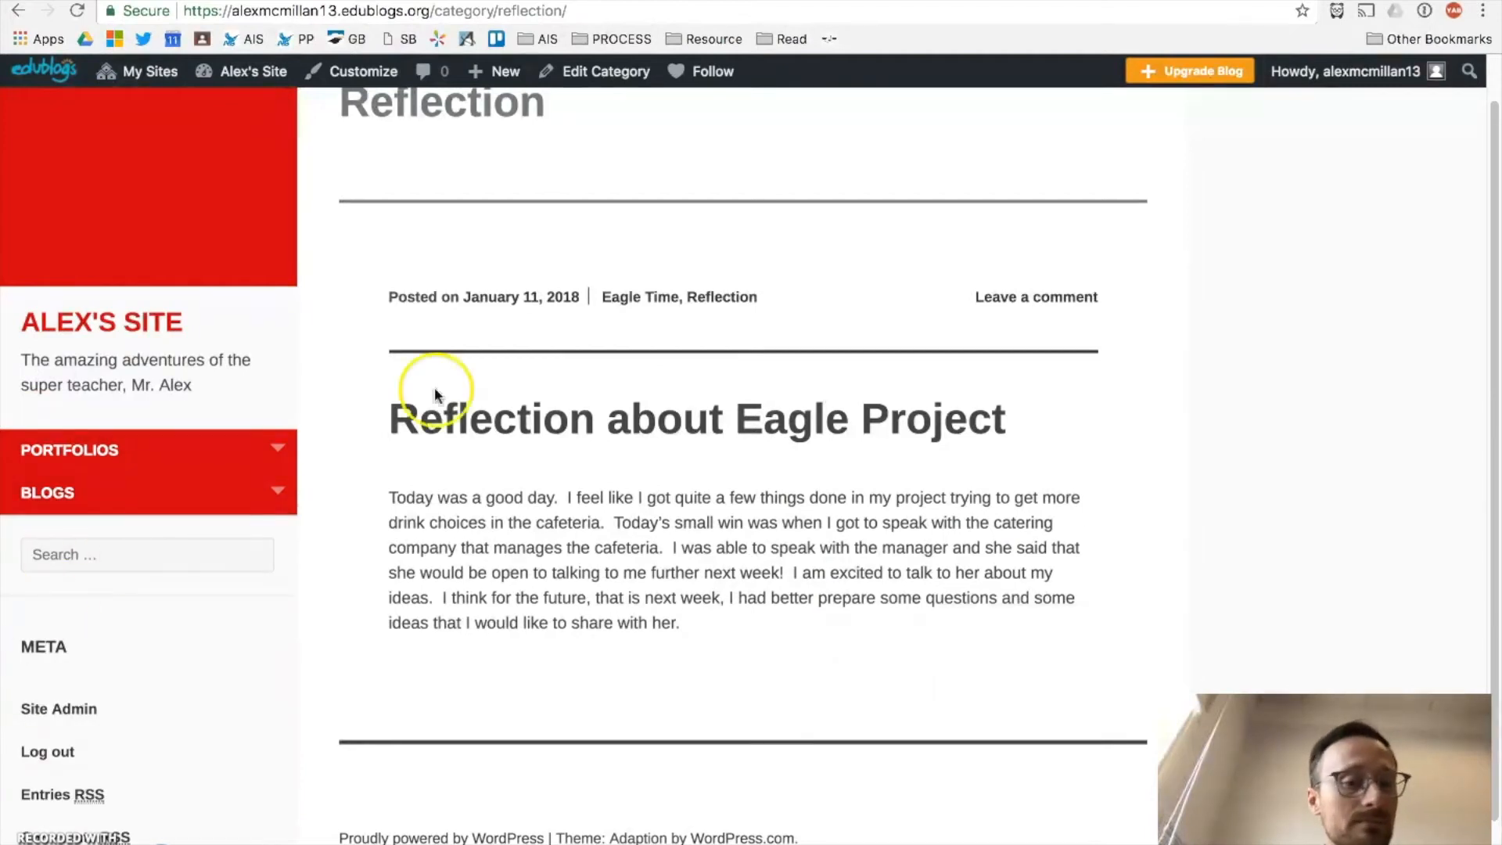
scroll(866, 288, "down", 2)
scroll(866, 288, "up", 3)
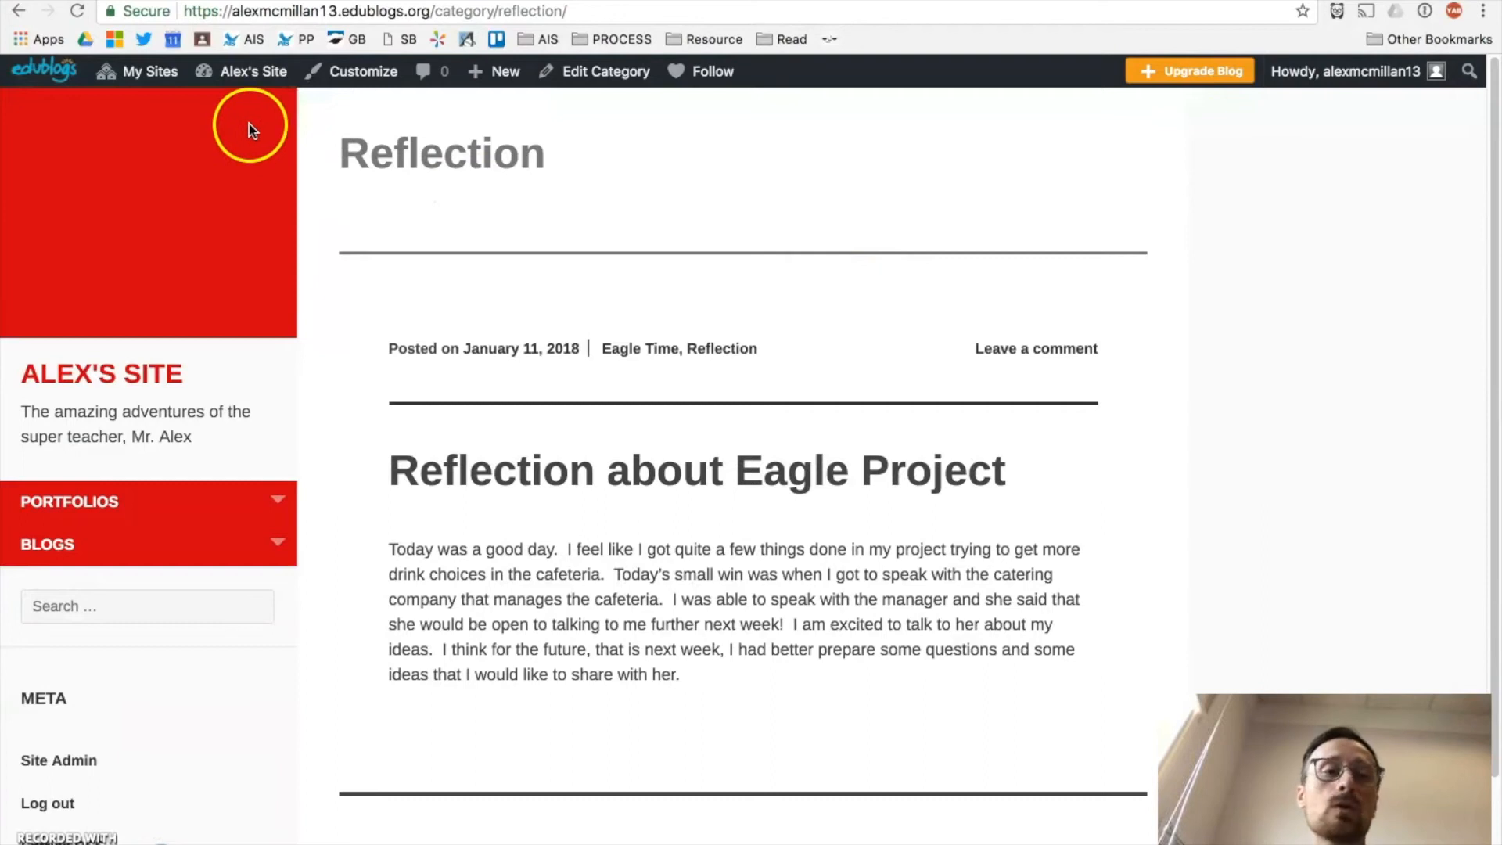
Step: Mark 'Customizing themes' as the next topic on the Video 4 slide, then return to the browser
key("ctrl+Right")
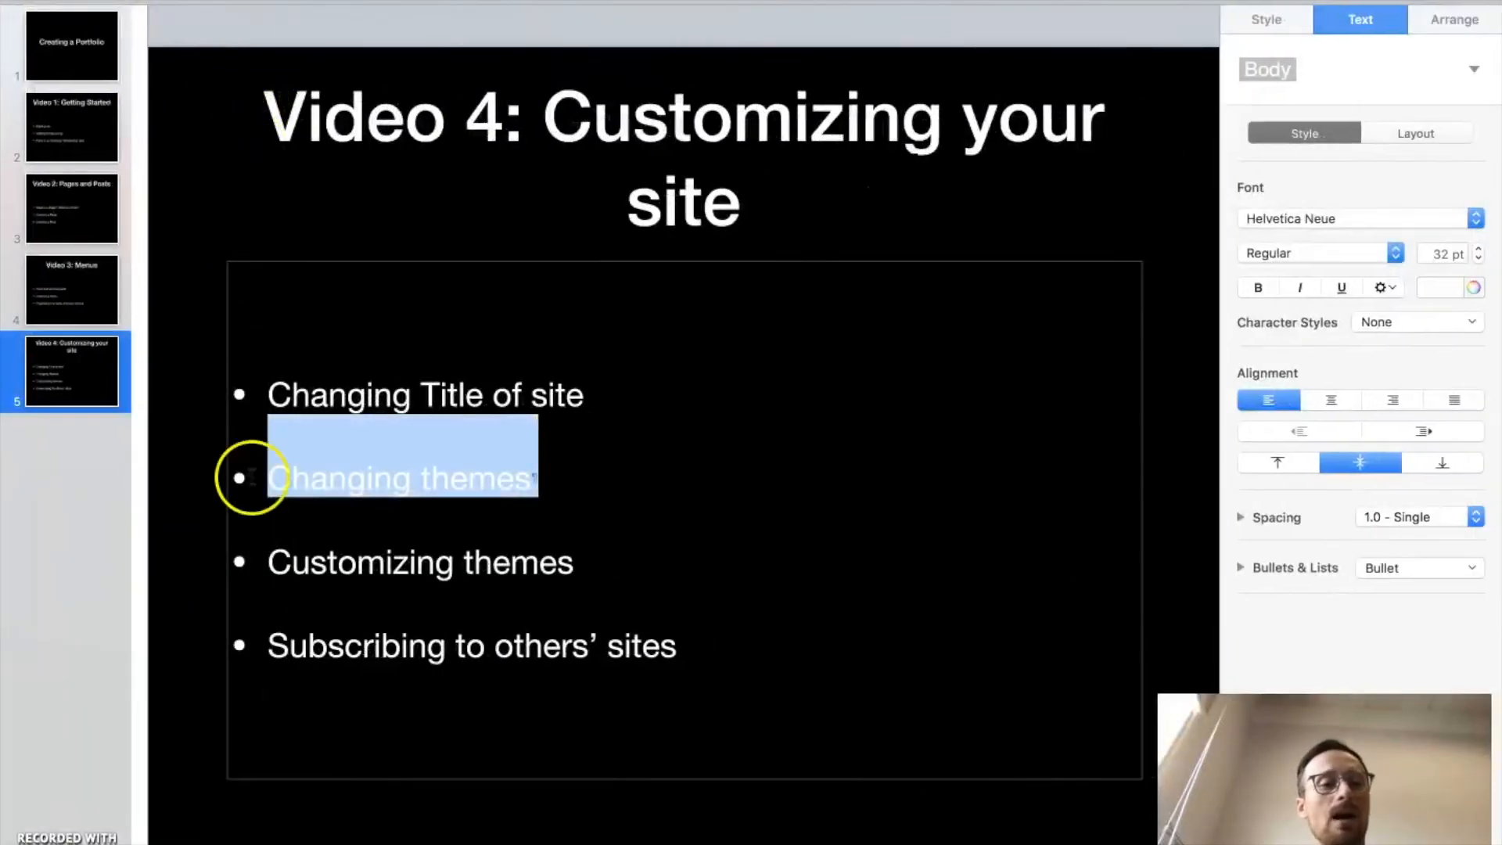
triple_click(303, 568)
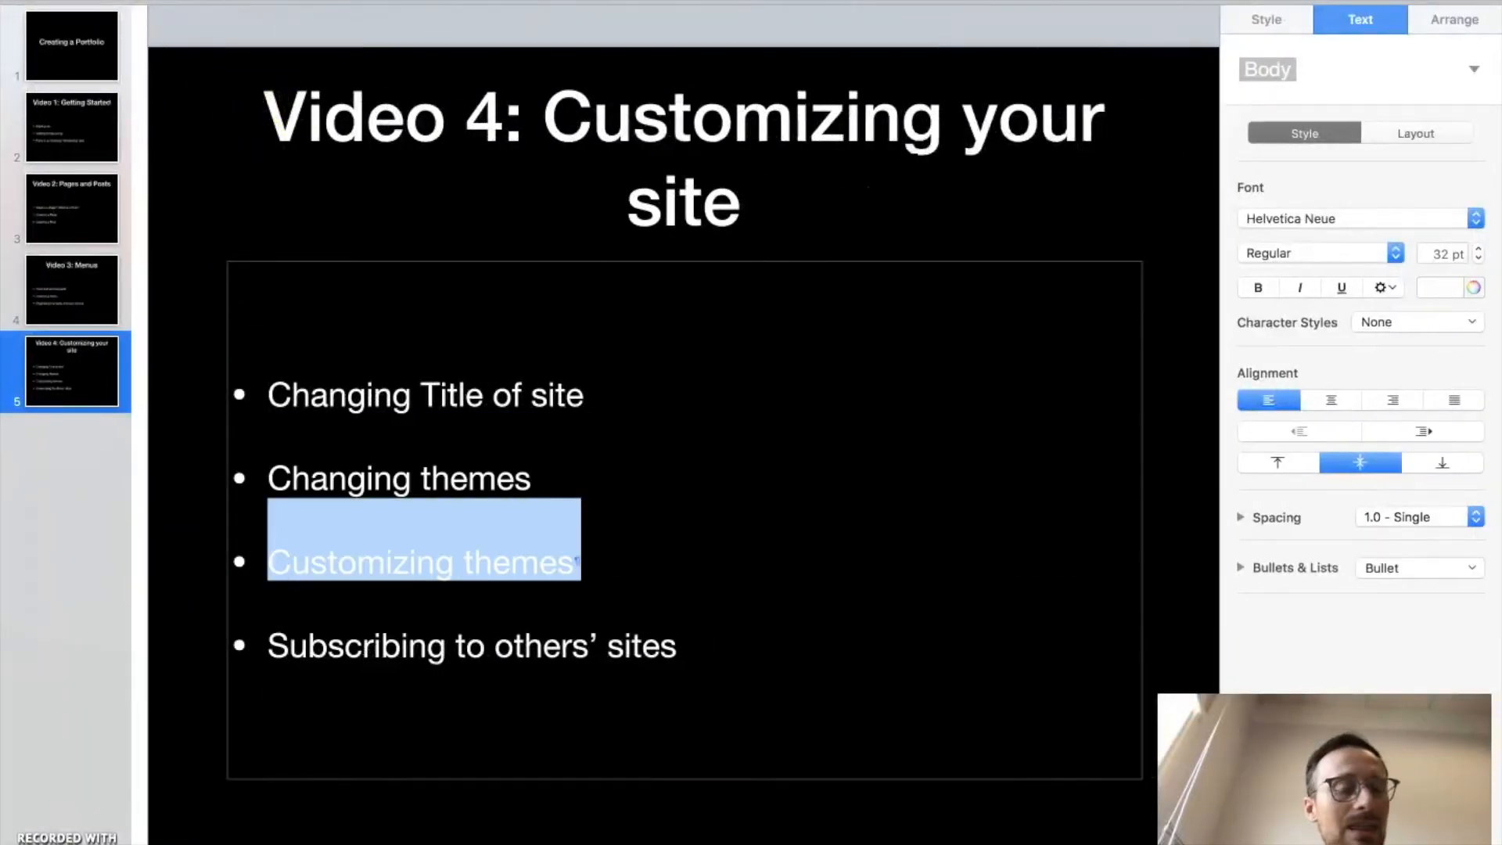
key("ctrl+Left")
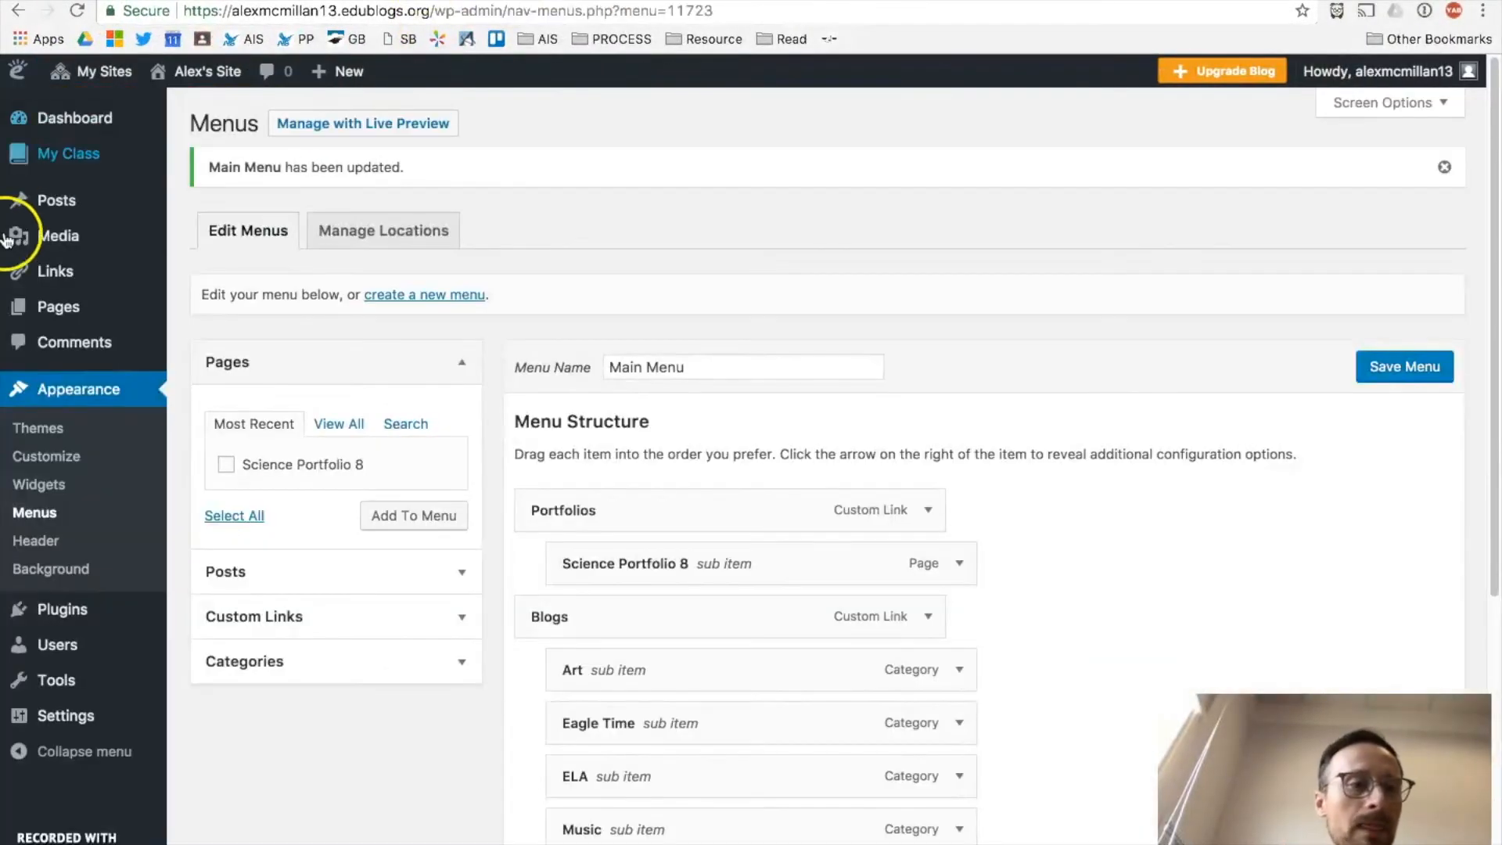
Step: Go to Appearance > Themes and browse the theme grid with Adaption active
left_click(26, 433)
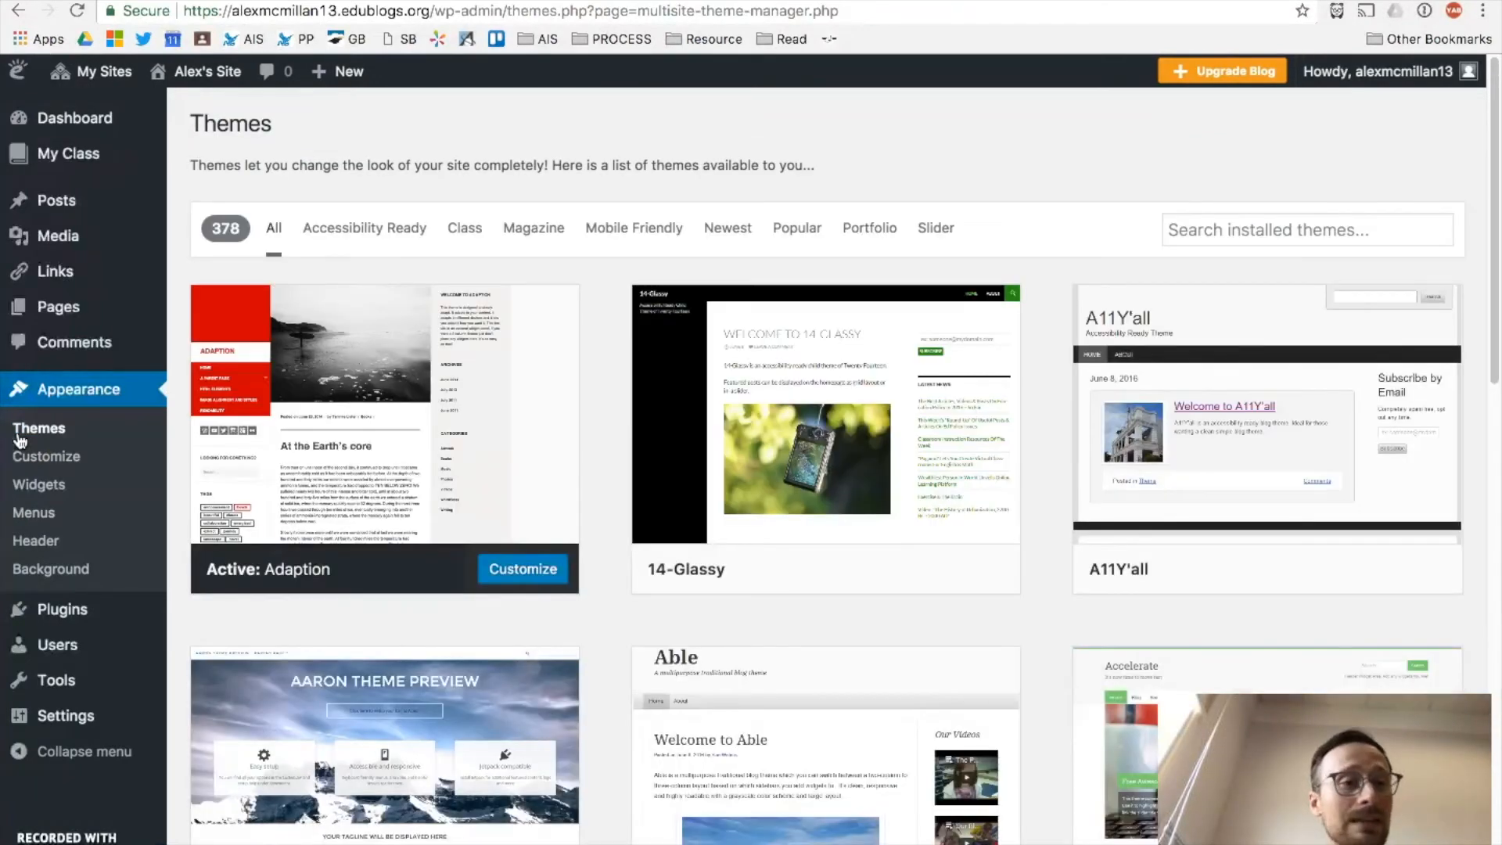
mouse_move(43, 305)
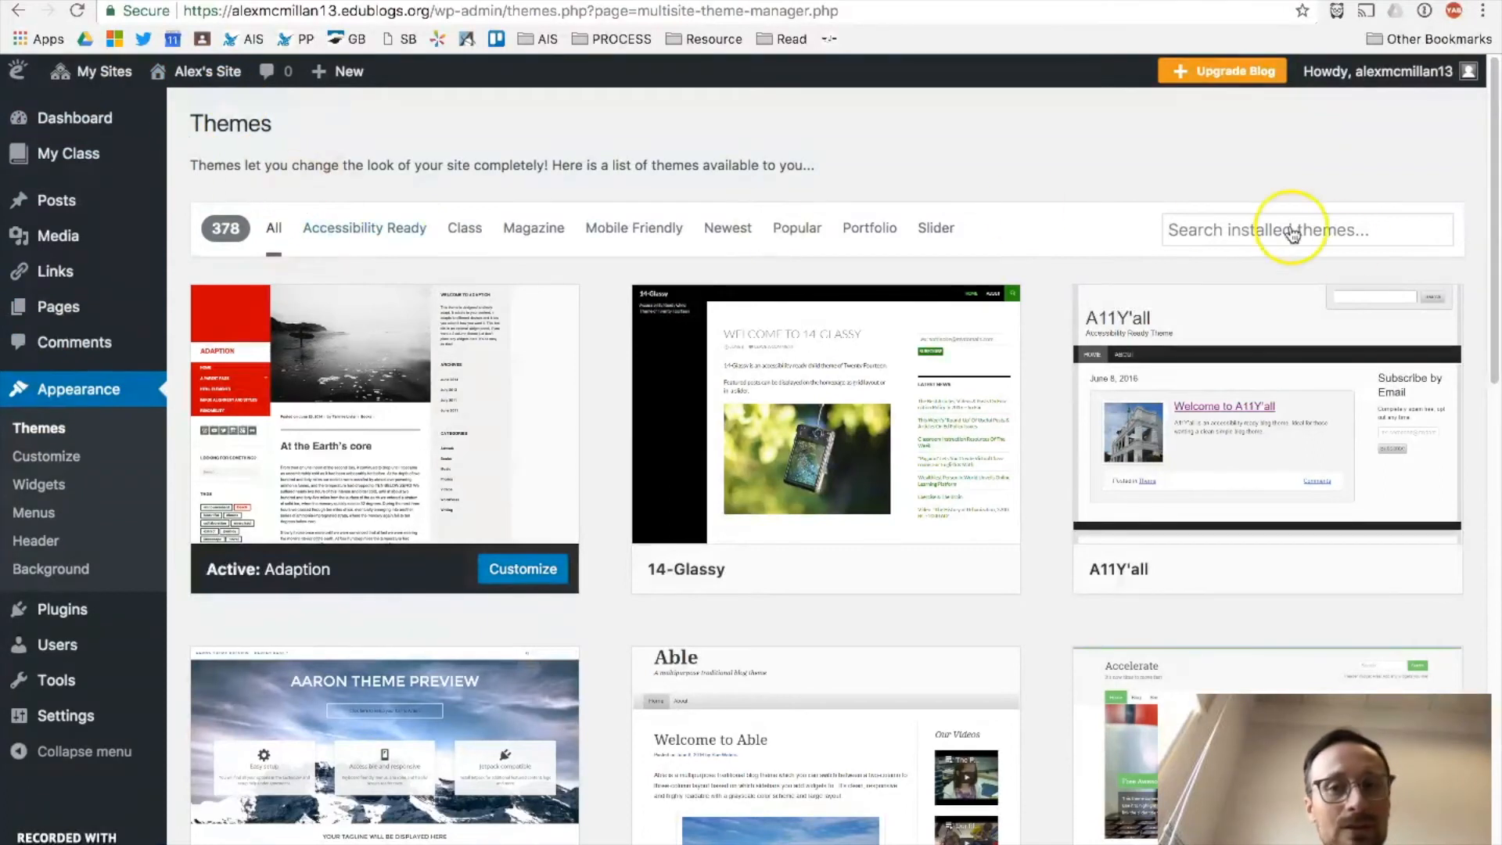
scroll(585, 503, "down", 10)
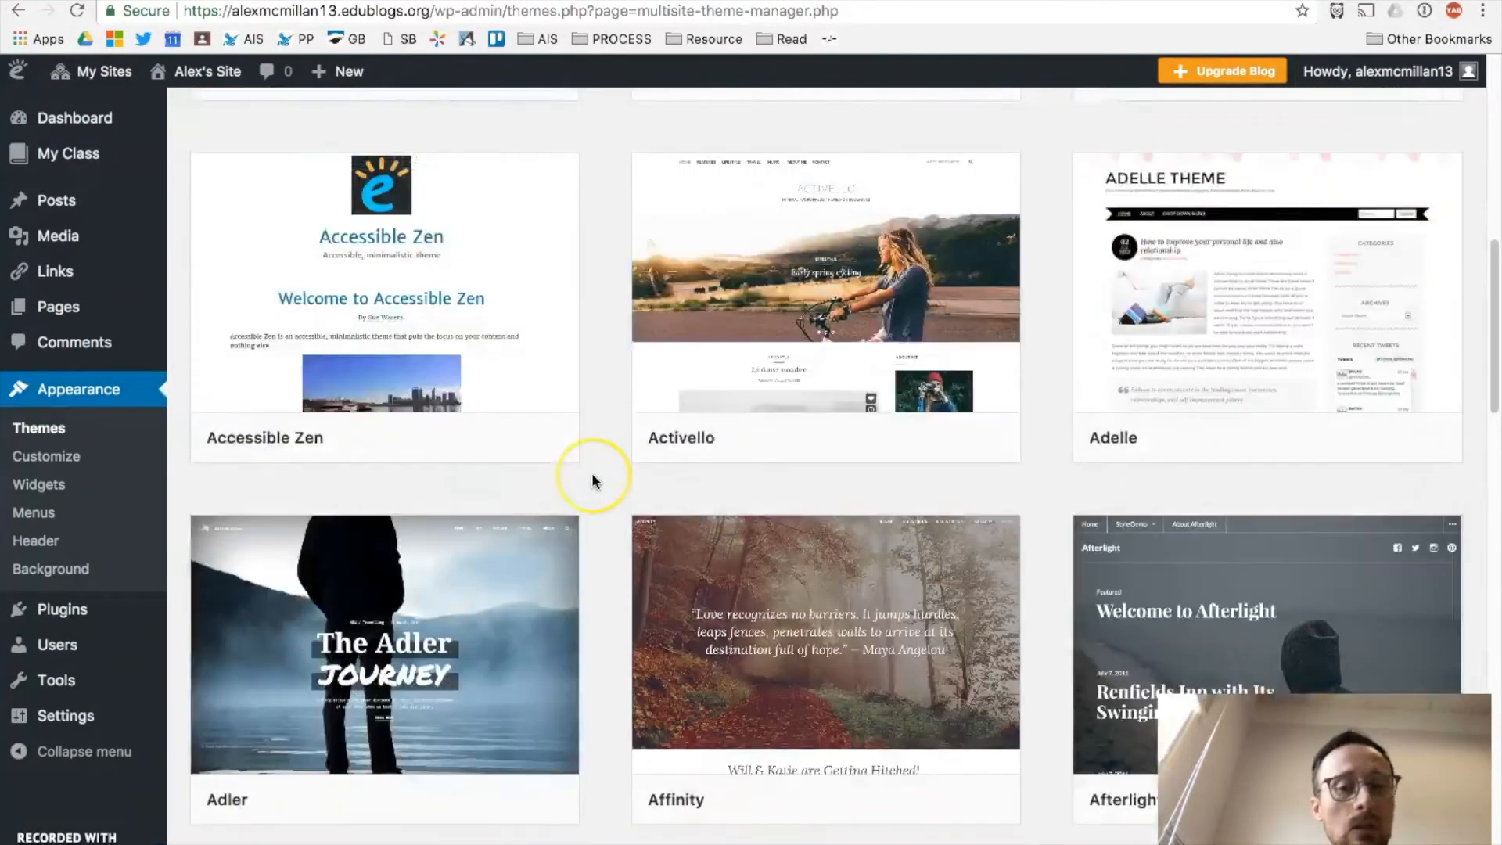
scroll(591, 471, "down", 1)
scroll(591, 470, "up", 2)
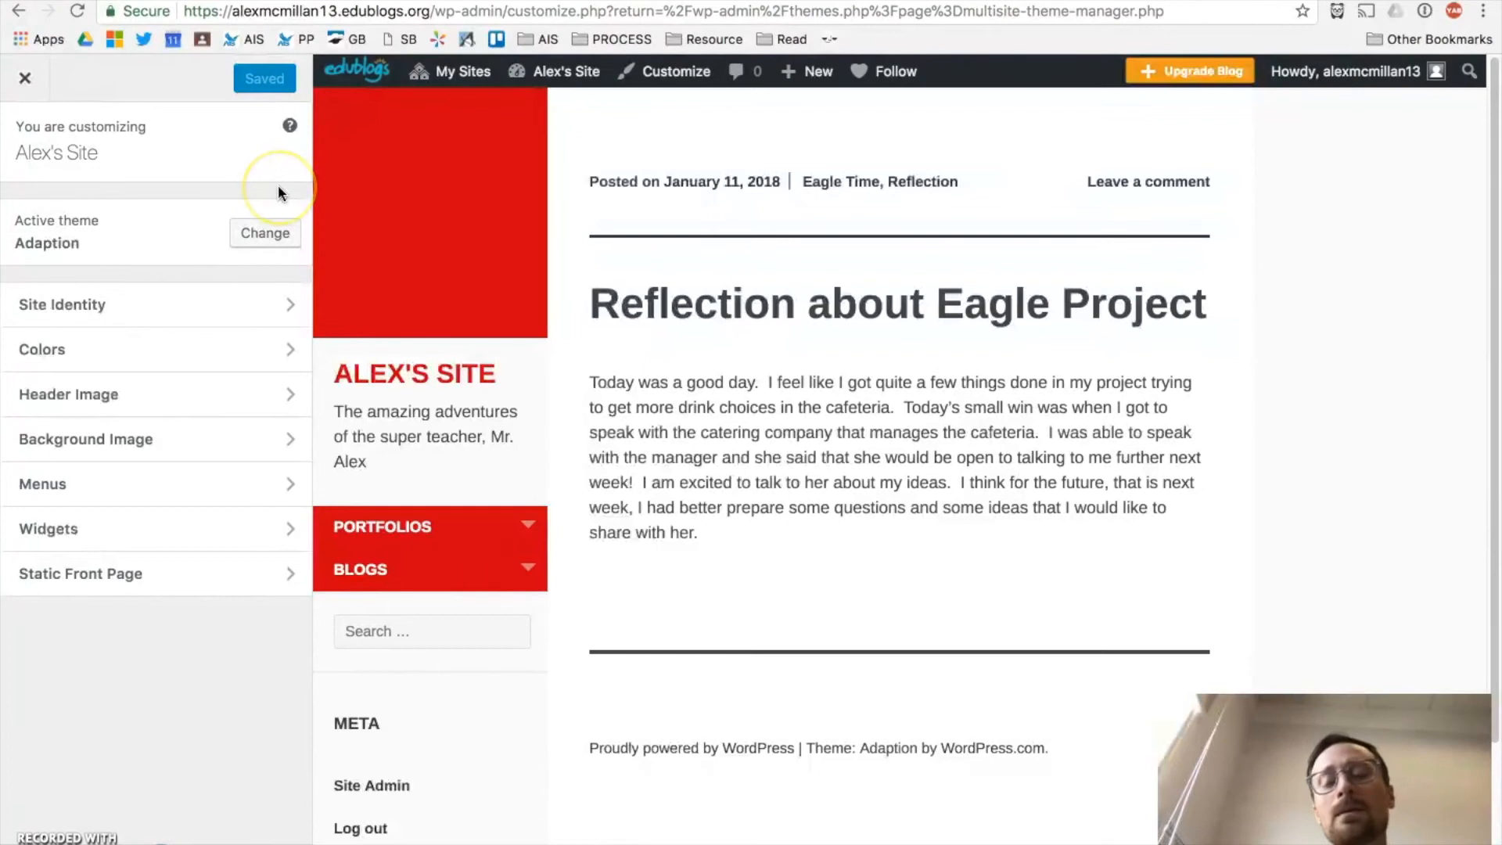
Step: Set and publish a blue #1e73be background colour, then check Background Image shows no image
left_click(189, 352)
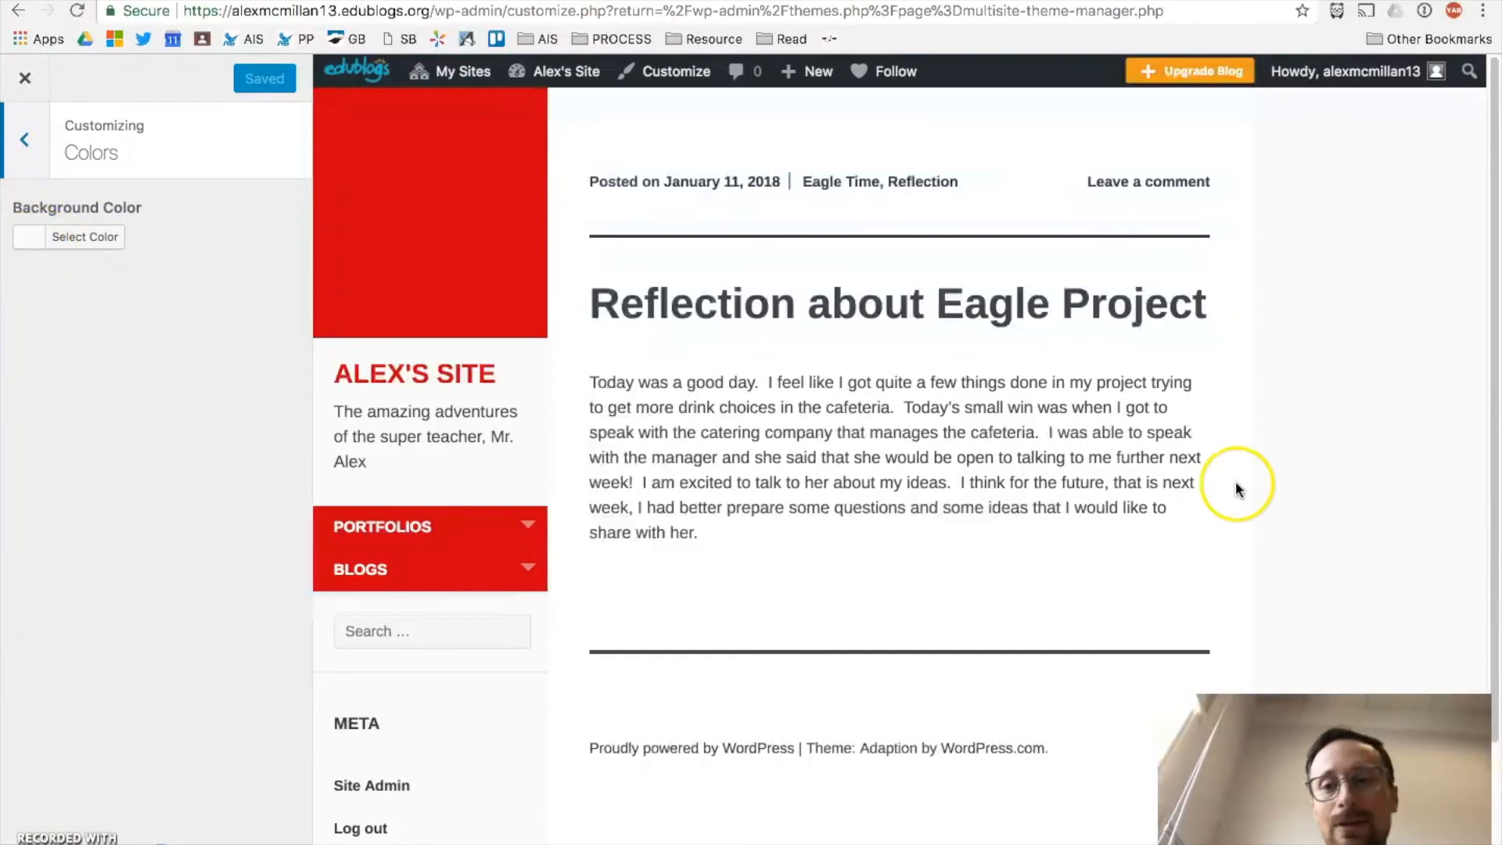
left_click(49, 242)
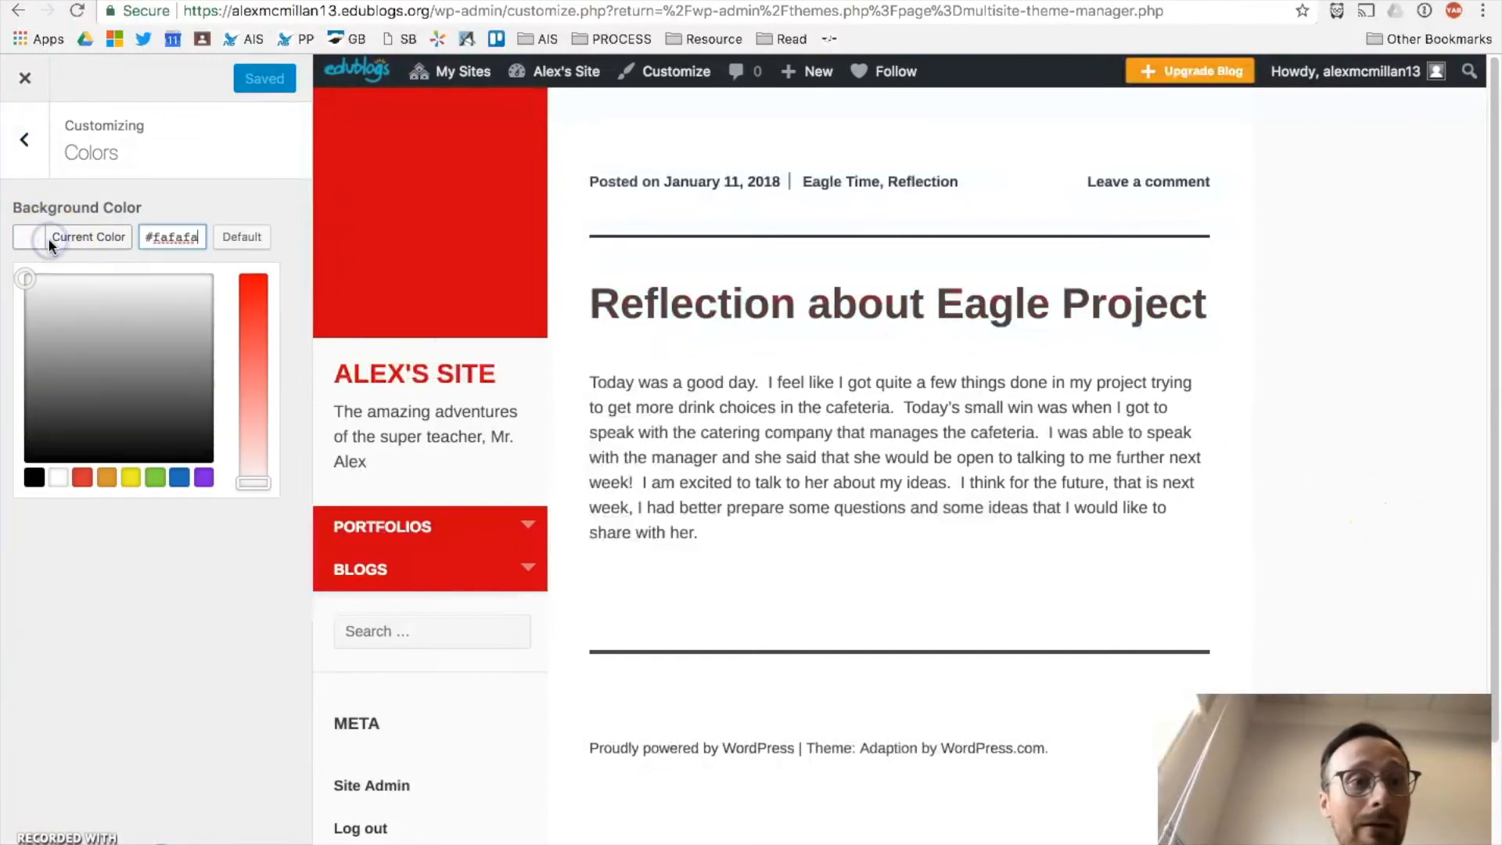
left_click(203, 477)
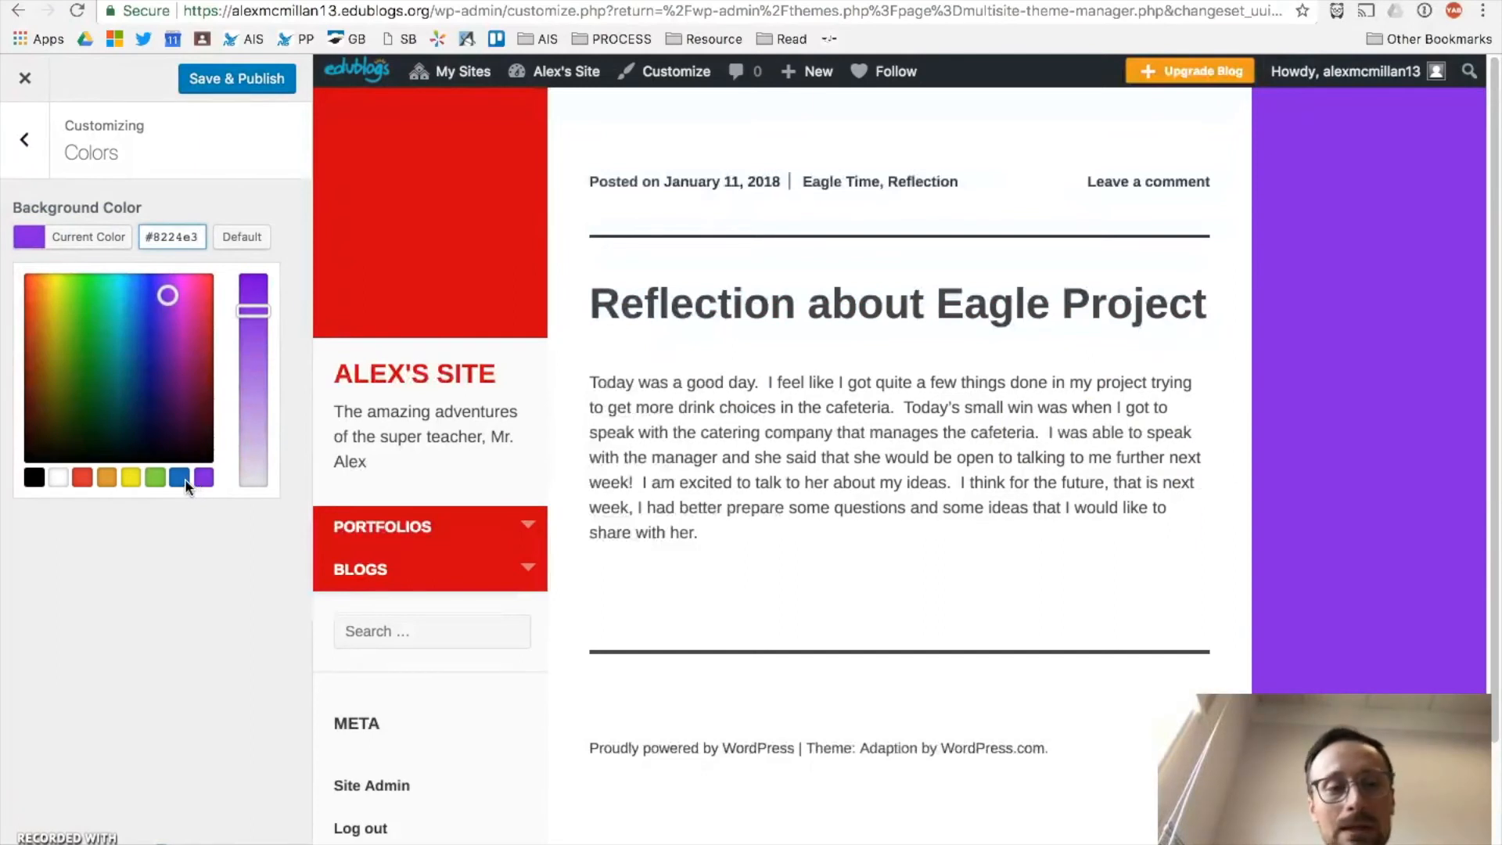
left_click(180, 478)
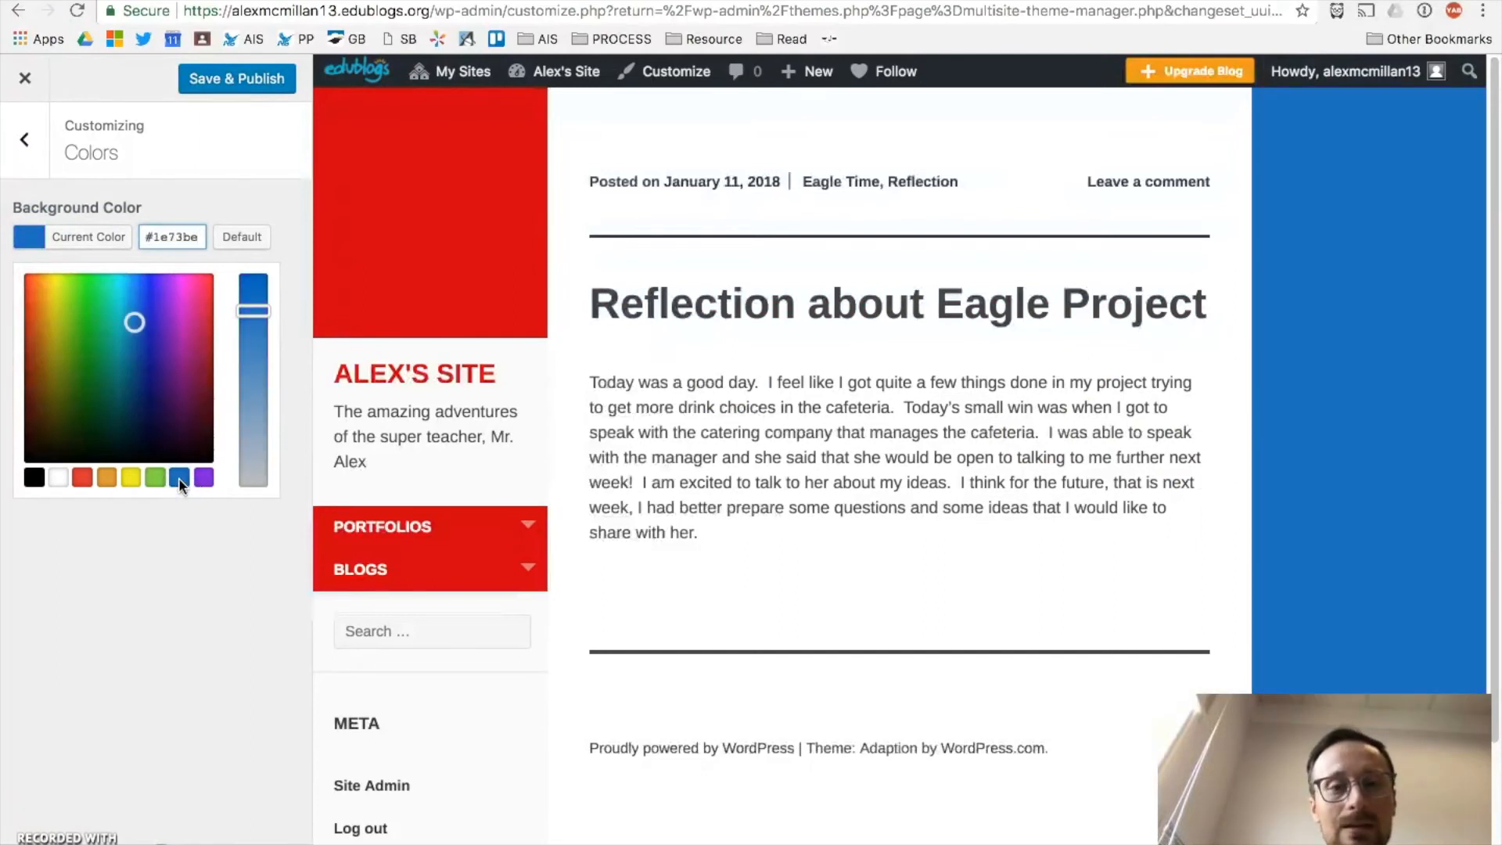
left_click(209, 102)
left_click(211, 92)
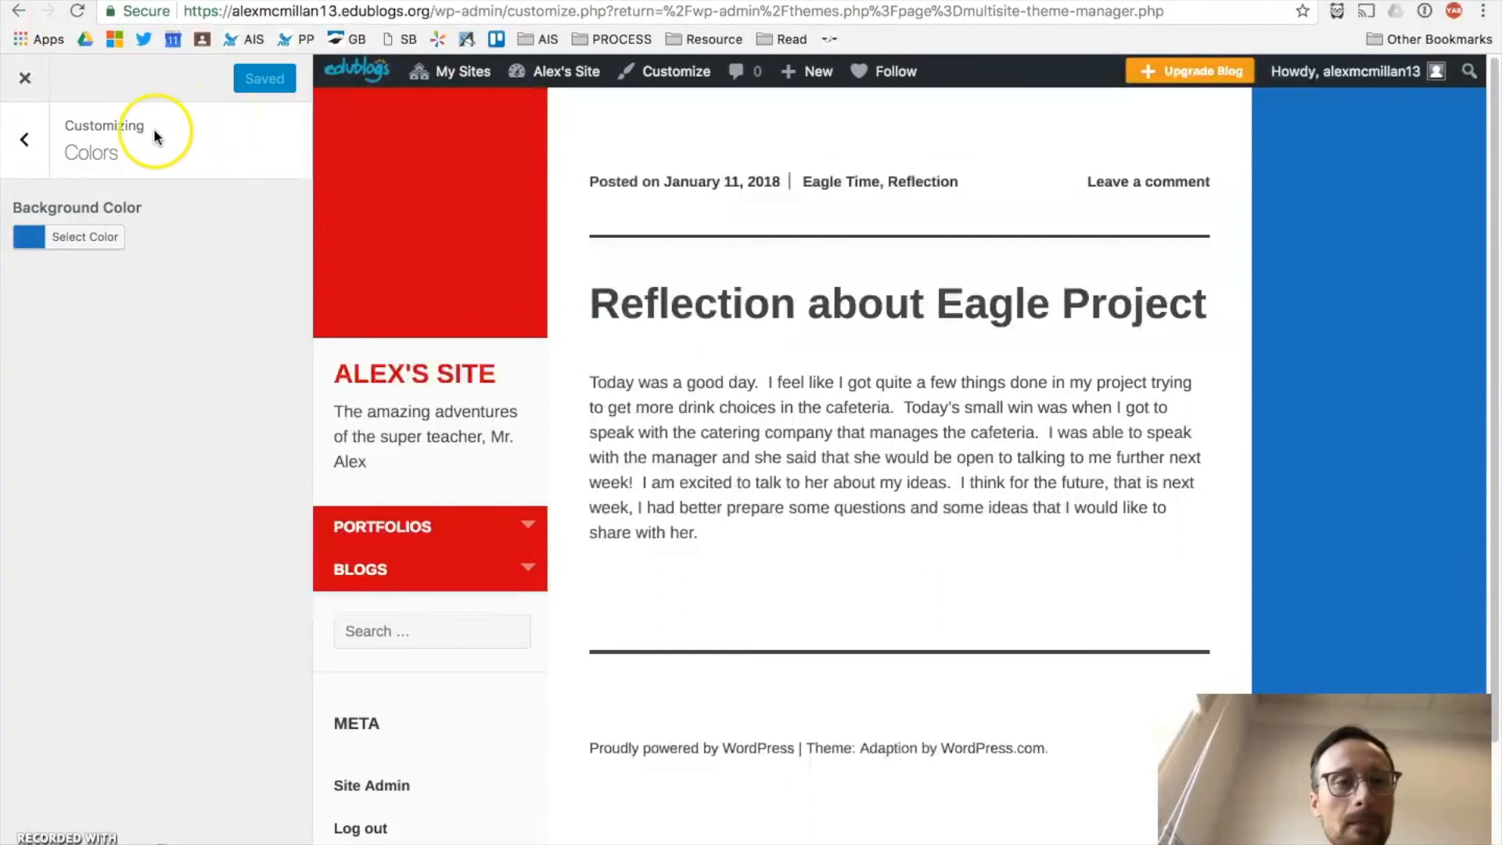
left_click(22, 148)
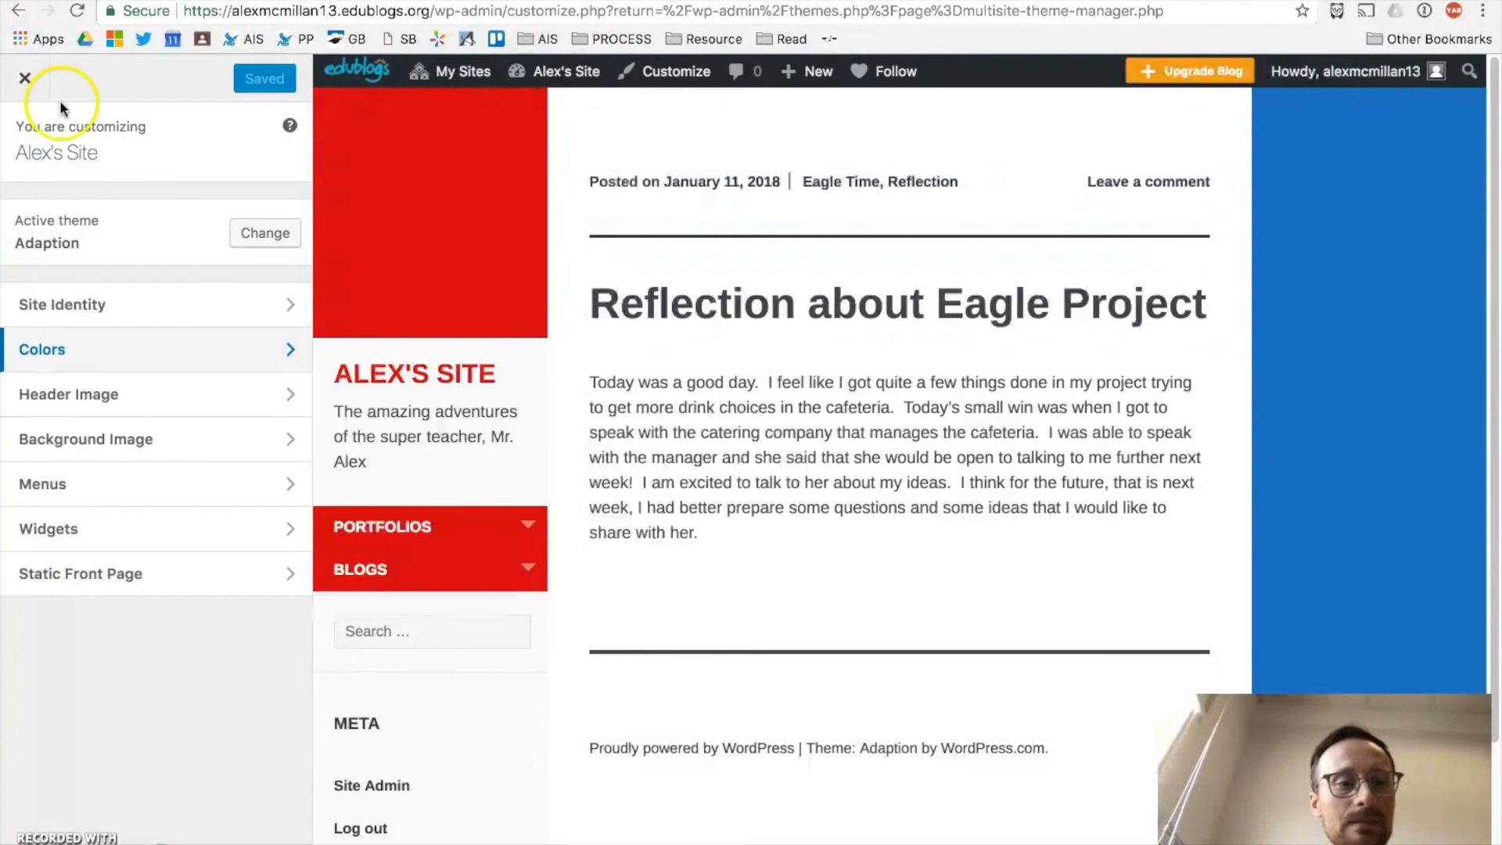
left_click(153, 443)
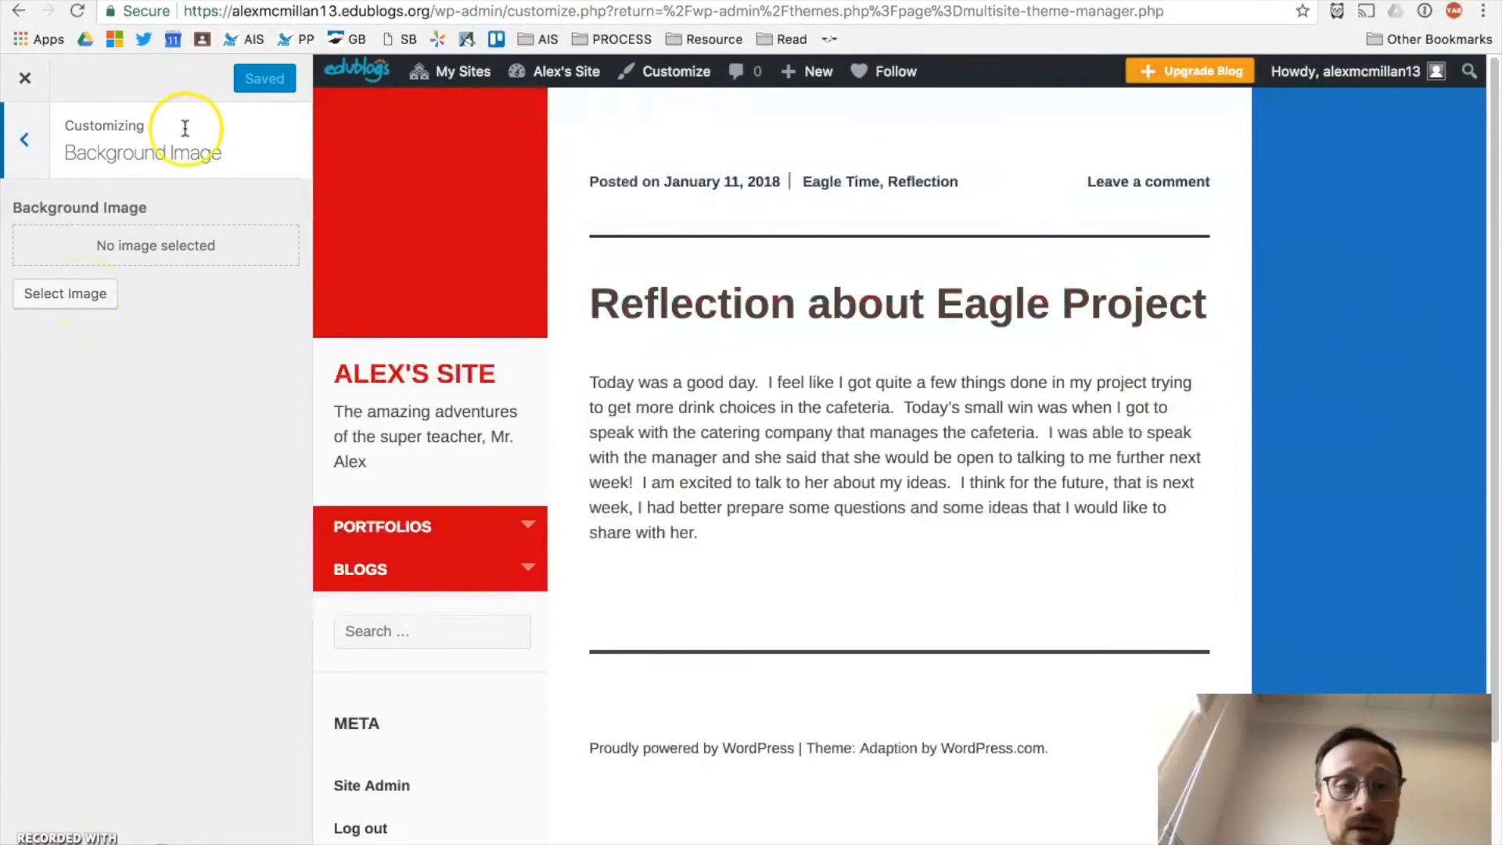
Step: Exit to the Themes page and reopen the Customizer for the active Adaption theme
left_click(24, 78)
left_click(26, 149)
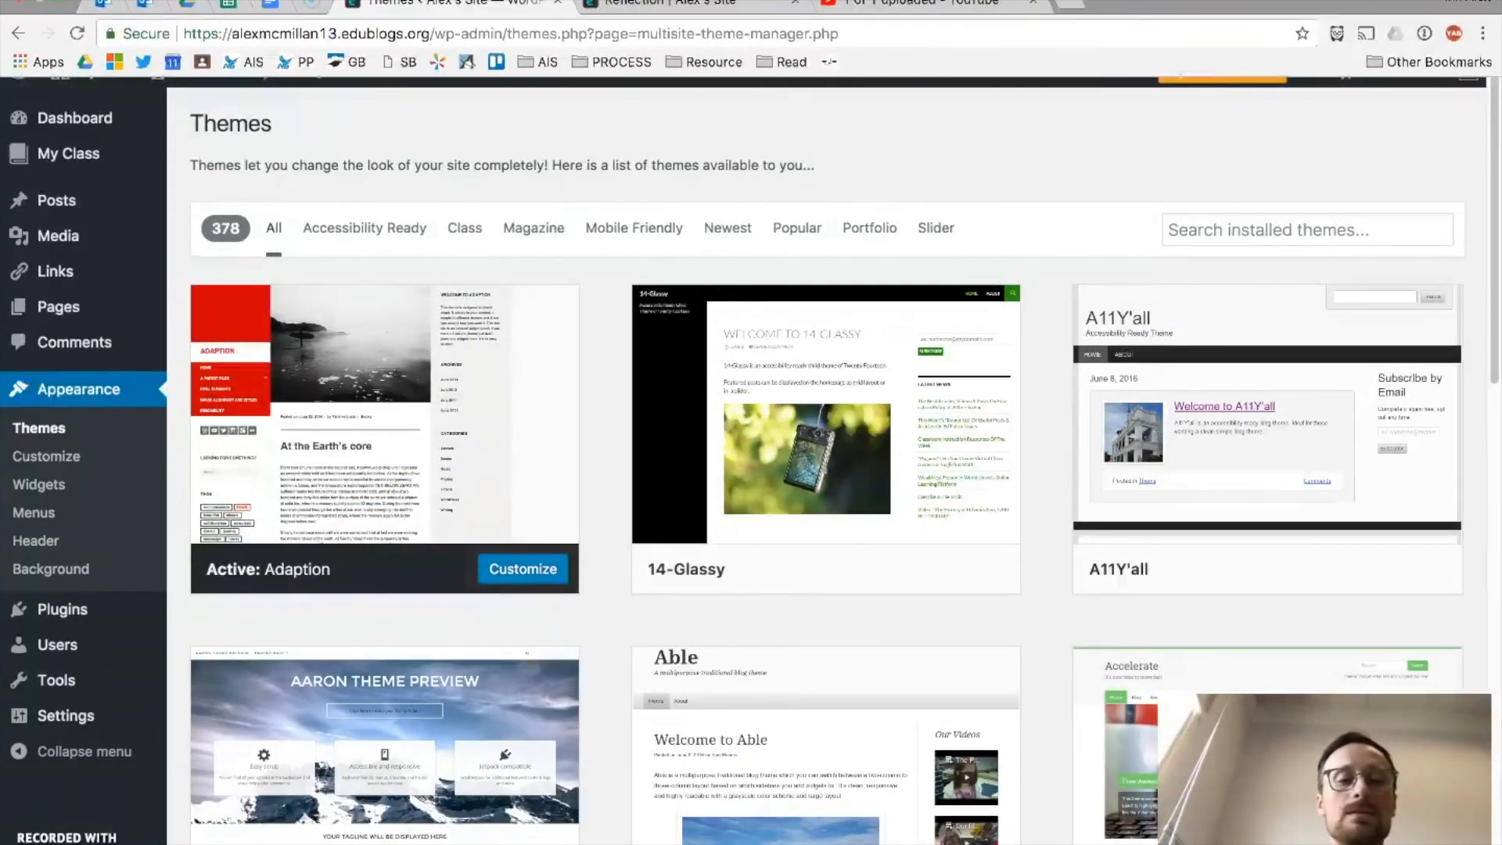
mouse_move(32, 205)
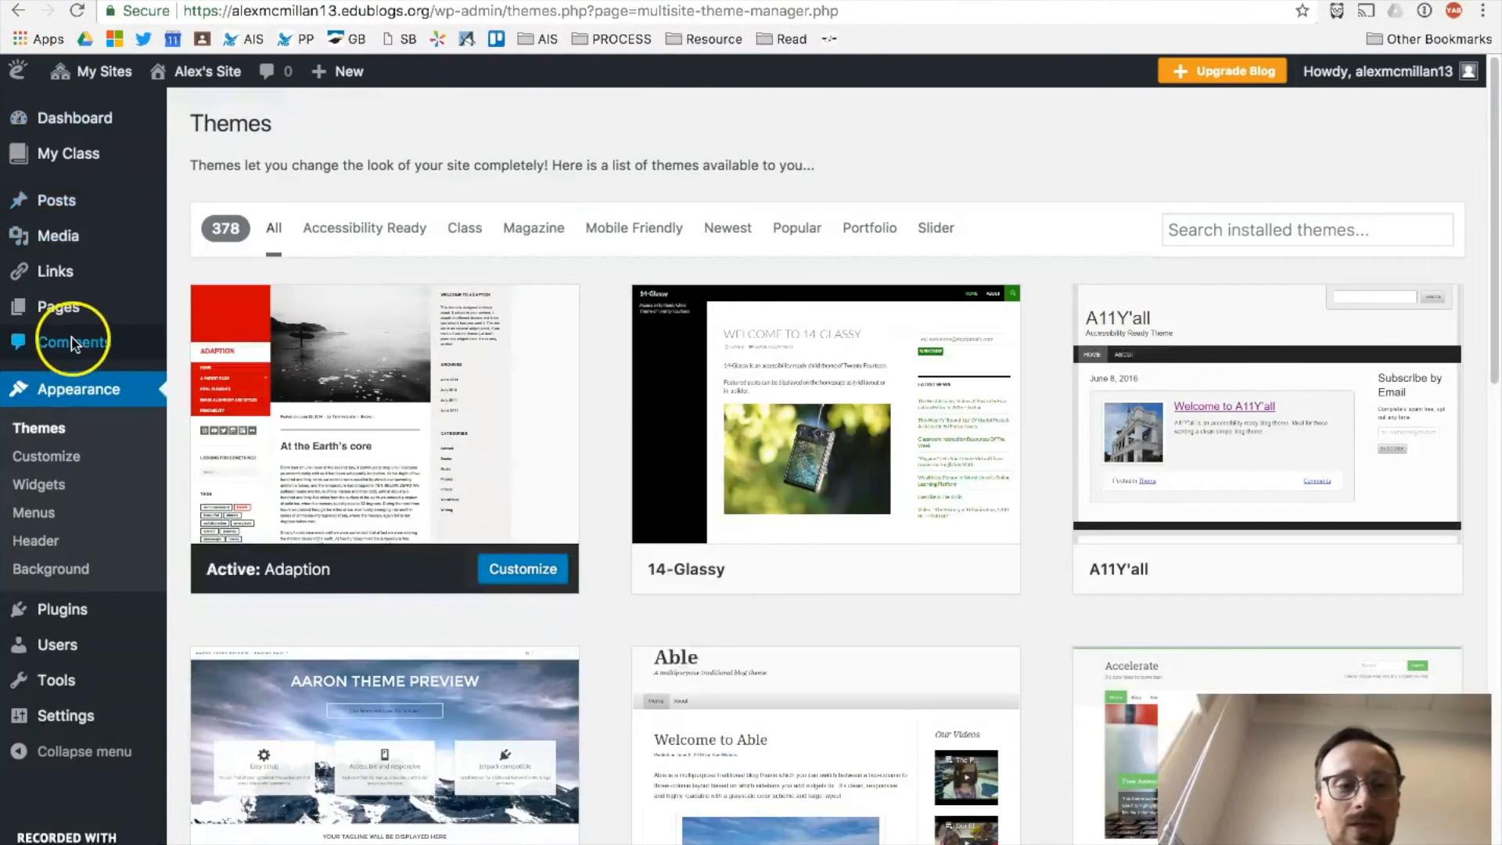
left_click(58, 462)
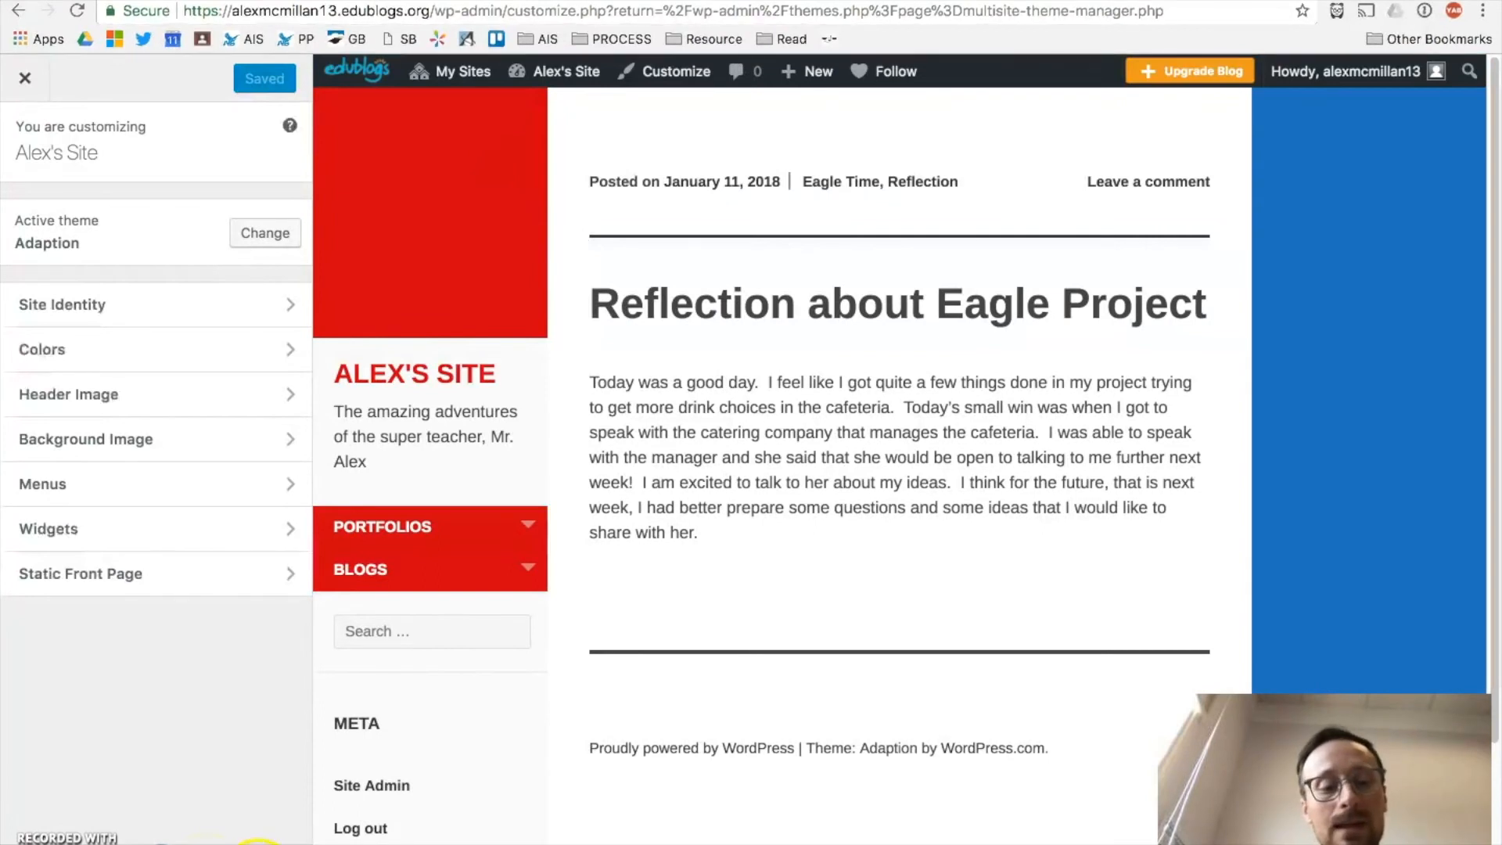
Step: Preview the site at tablet width and test its hamburger menu with PORTFOLIOS and BLOGS
left_click(239, 843)
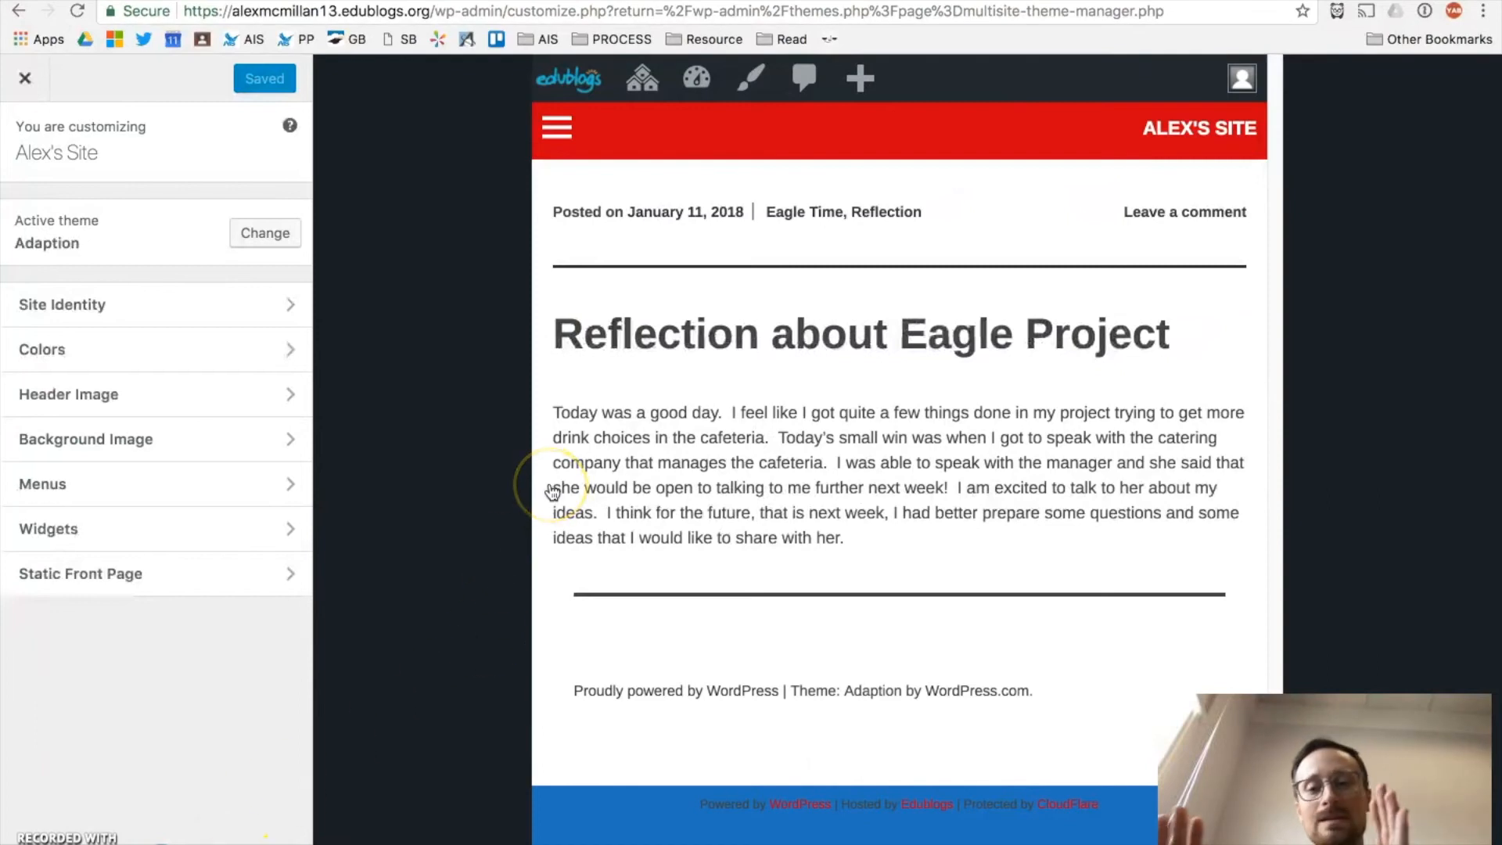
mouse_move(546, 91)
left_click(558, 129)
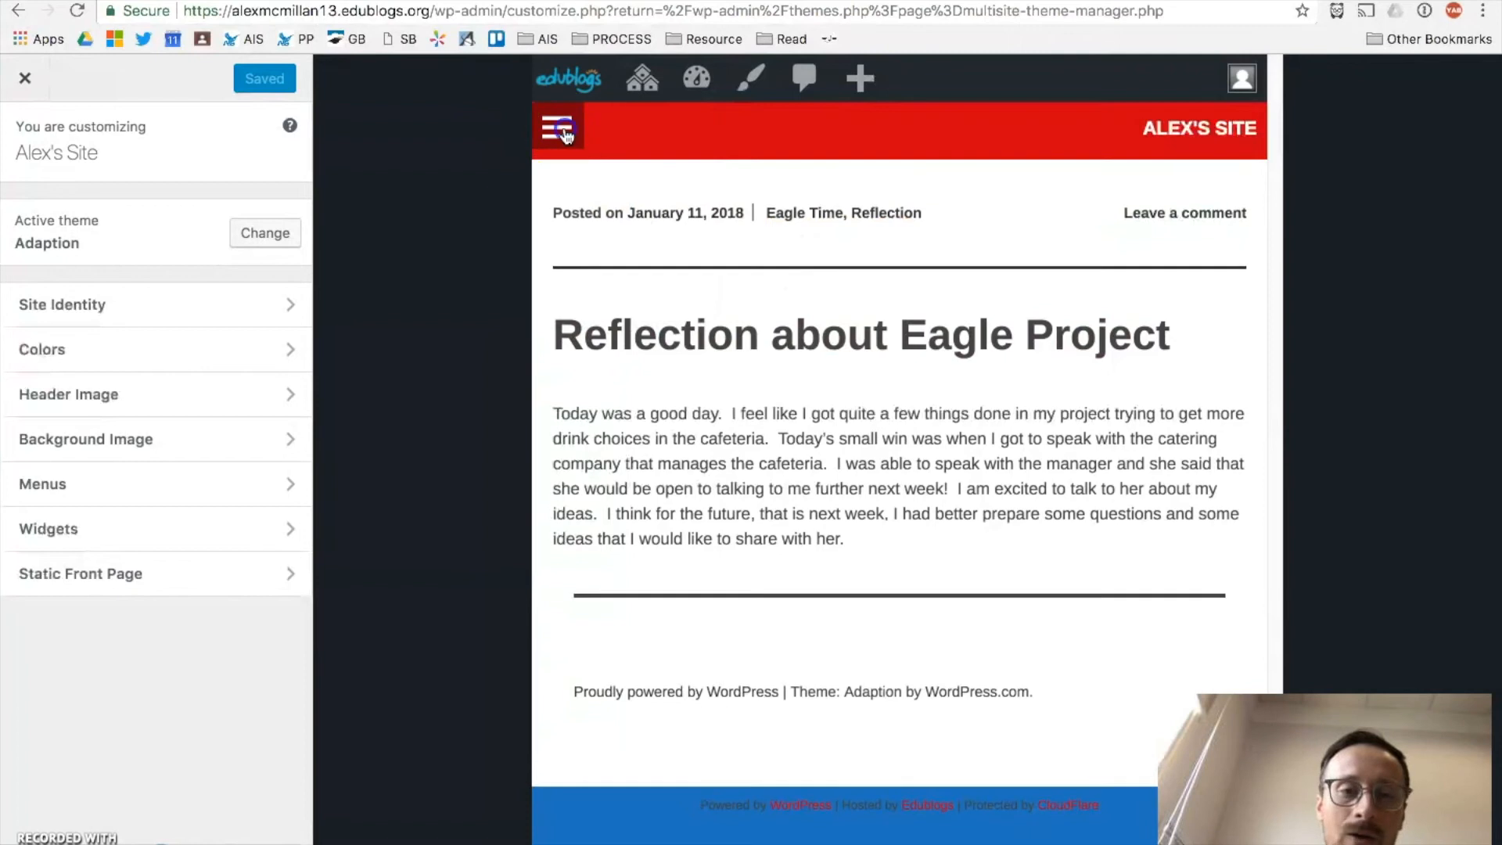
left_click(564, 130)
left_click(564, 130)
left_click(565, 129)
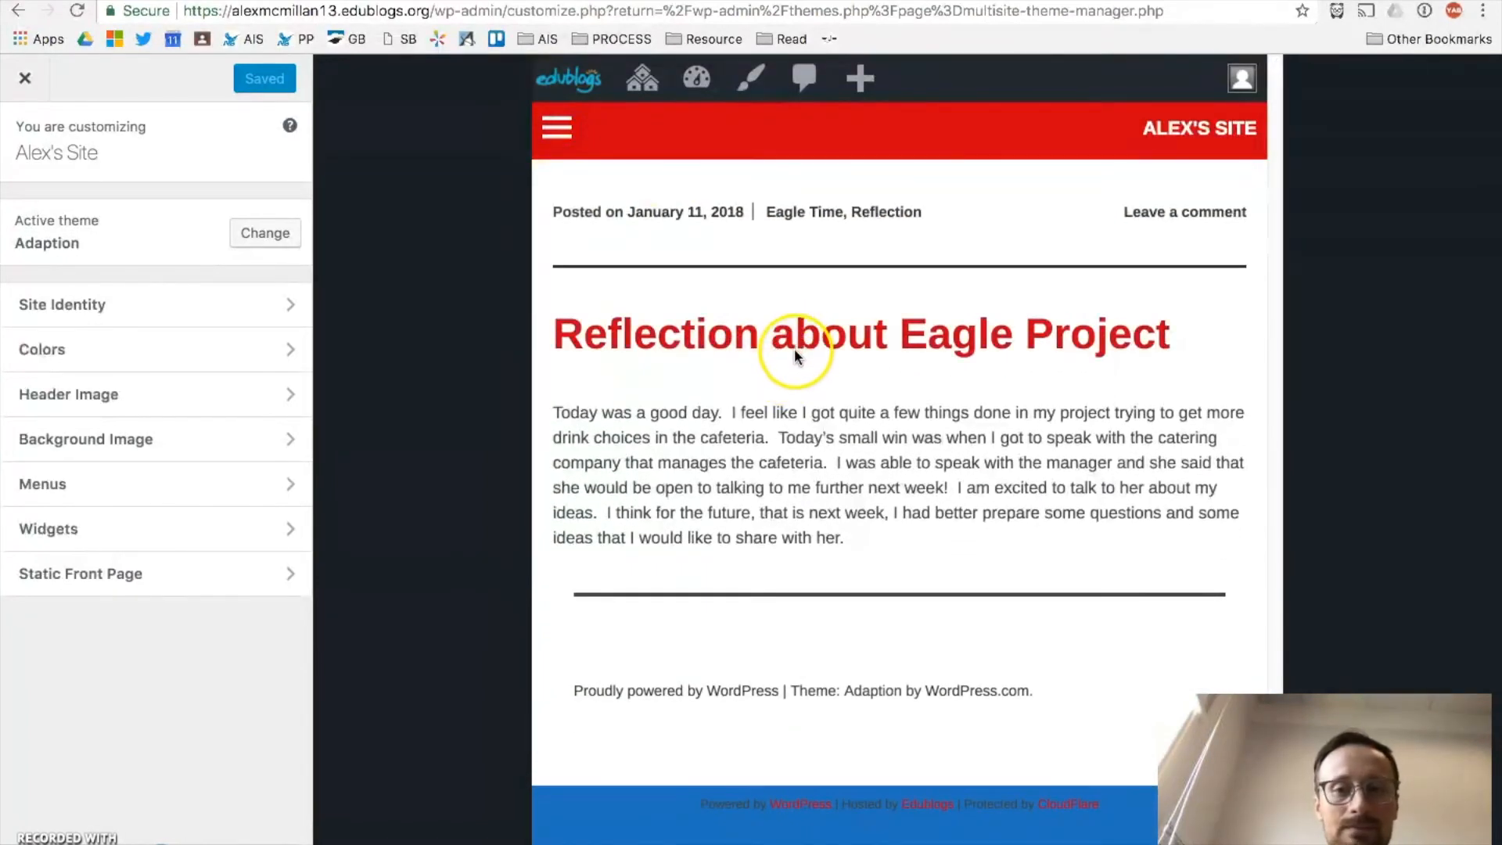
left_click(559, 128)
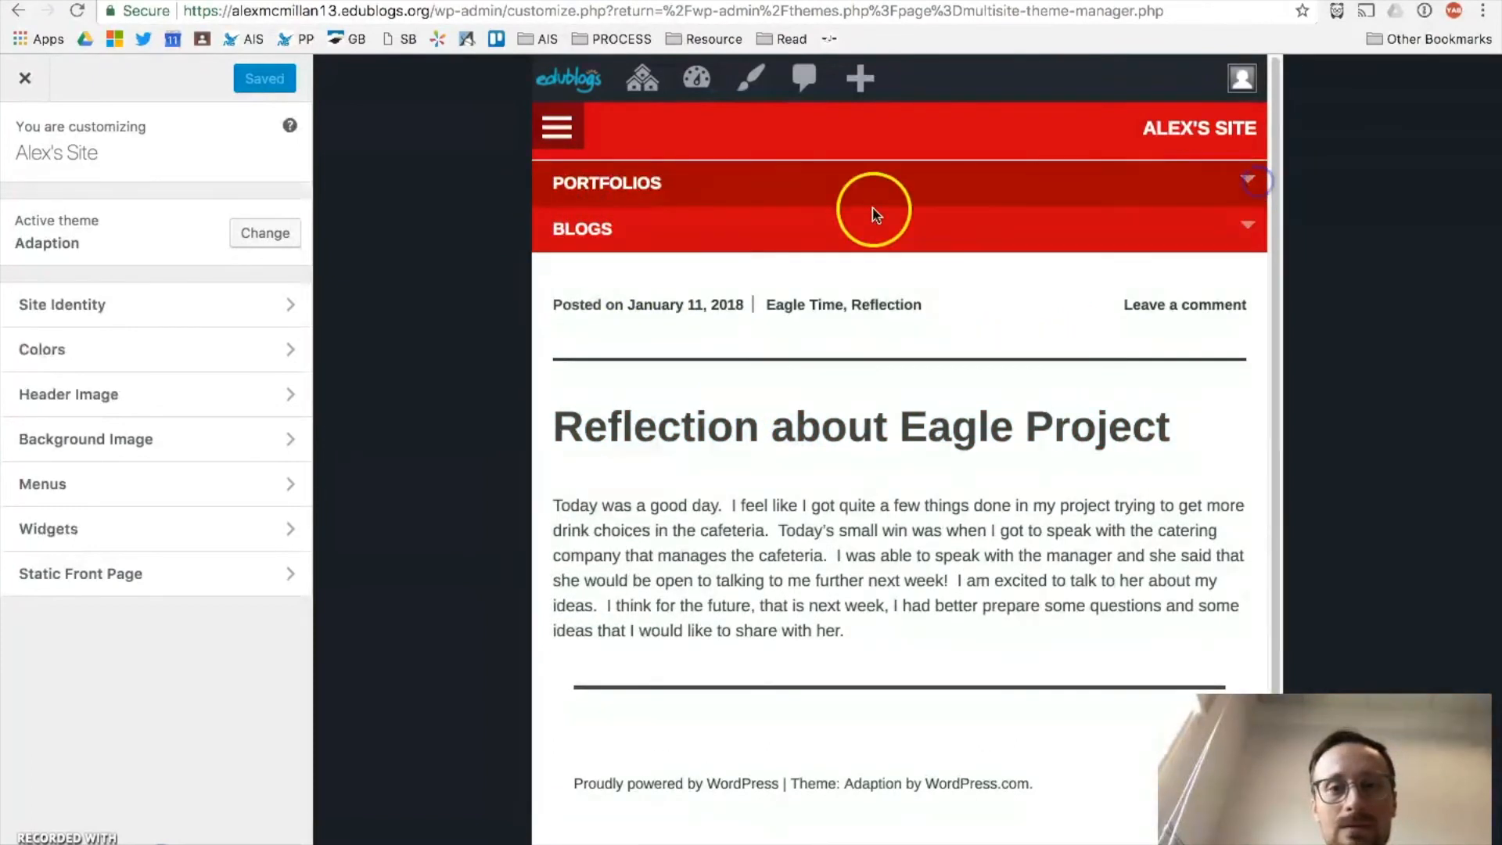
left_click(1246, 181)
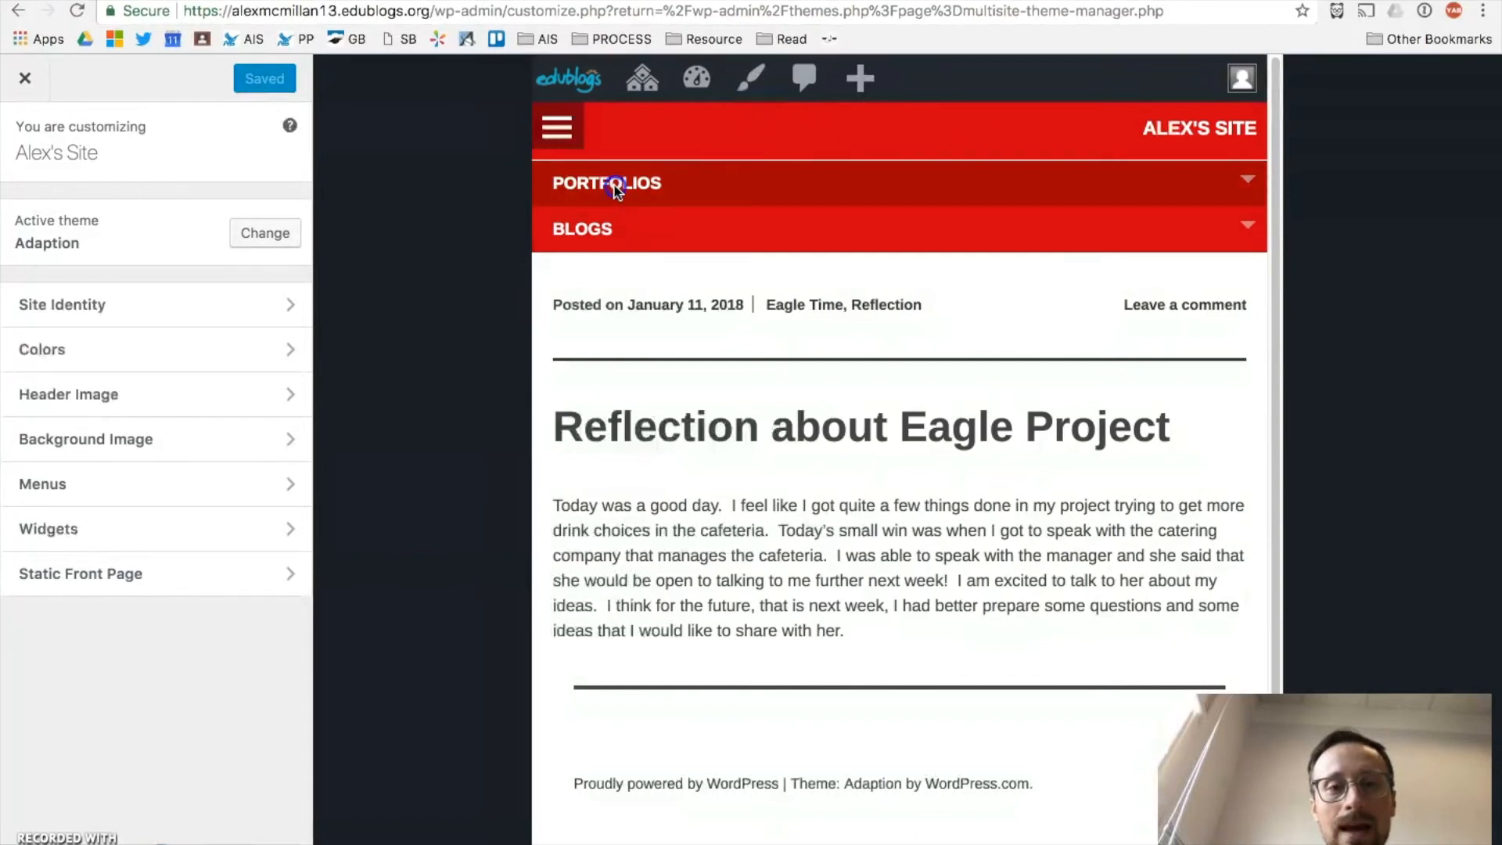
left_click(556, 134)
Step: Preview at phone width and open the 'Reflection about Eagle Project' post from the menu
left_click(268, 844)
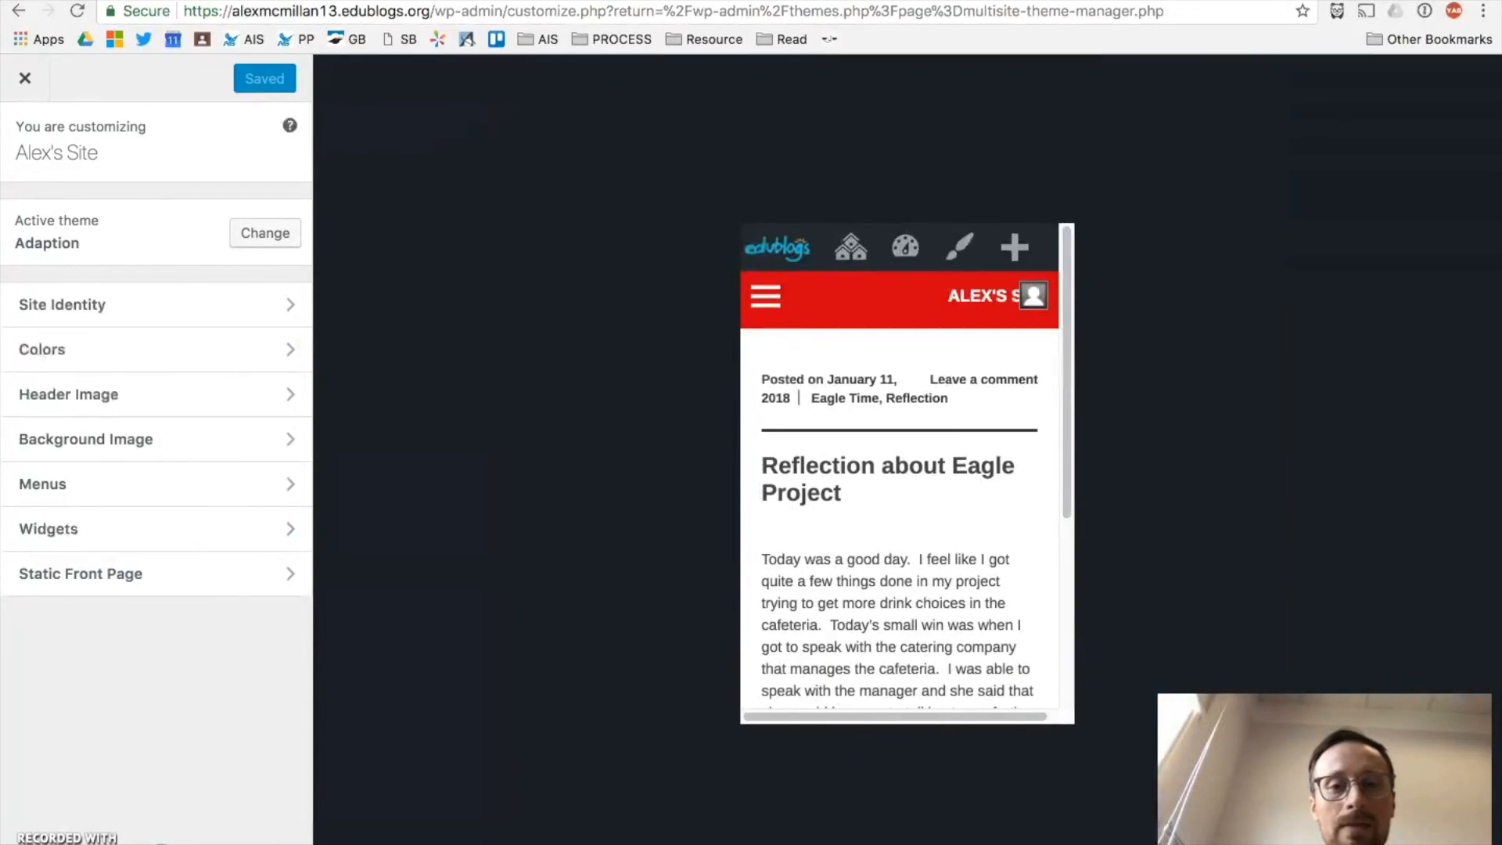
scroll(966, 473, "down", 5)
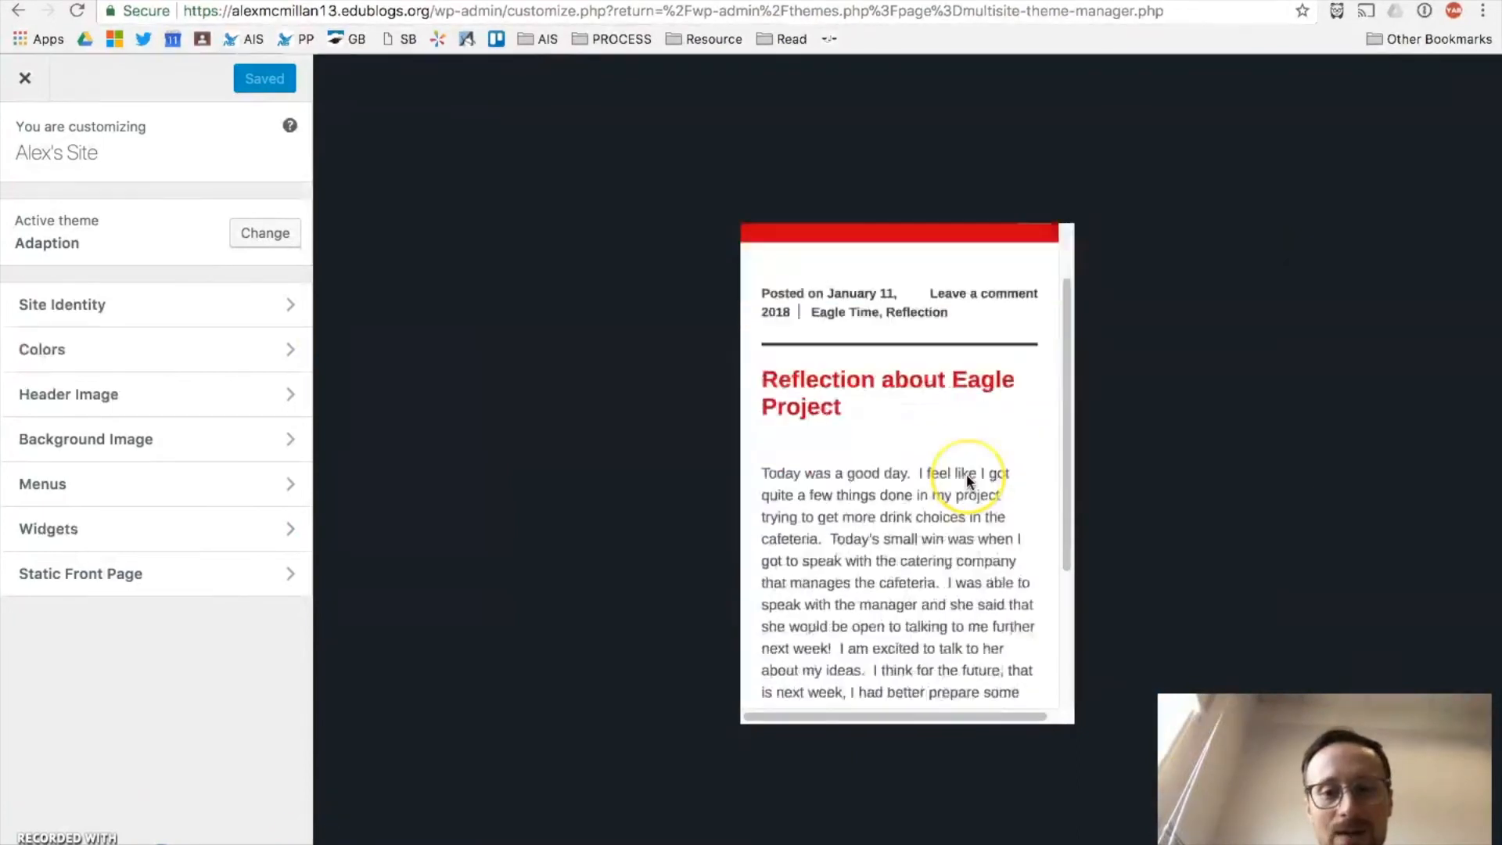
scroll(946, 439, "up", 5)
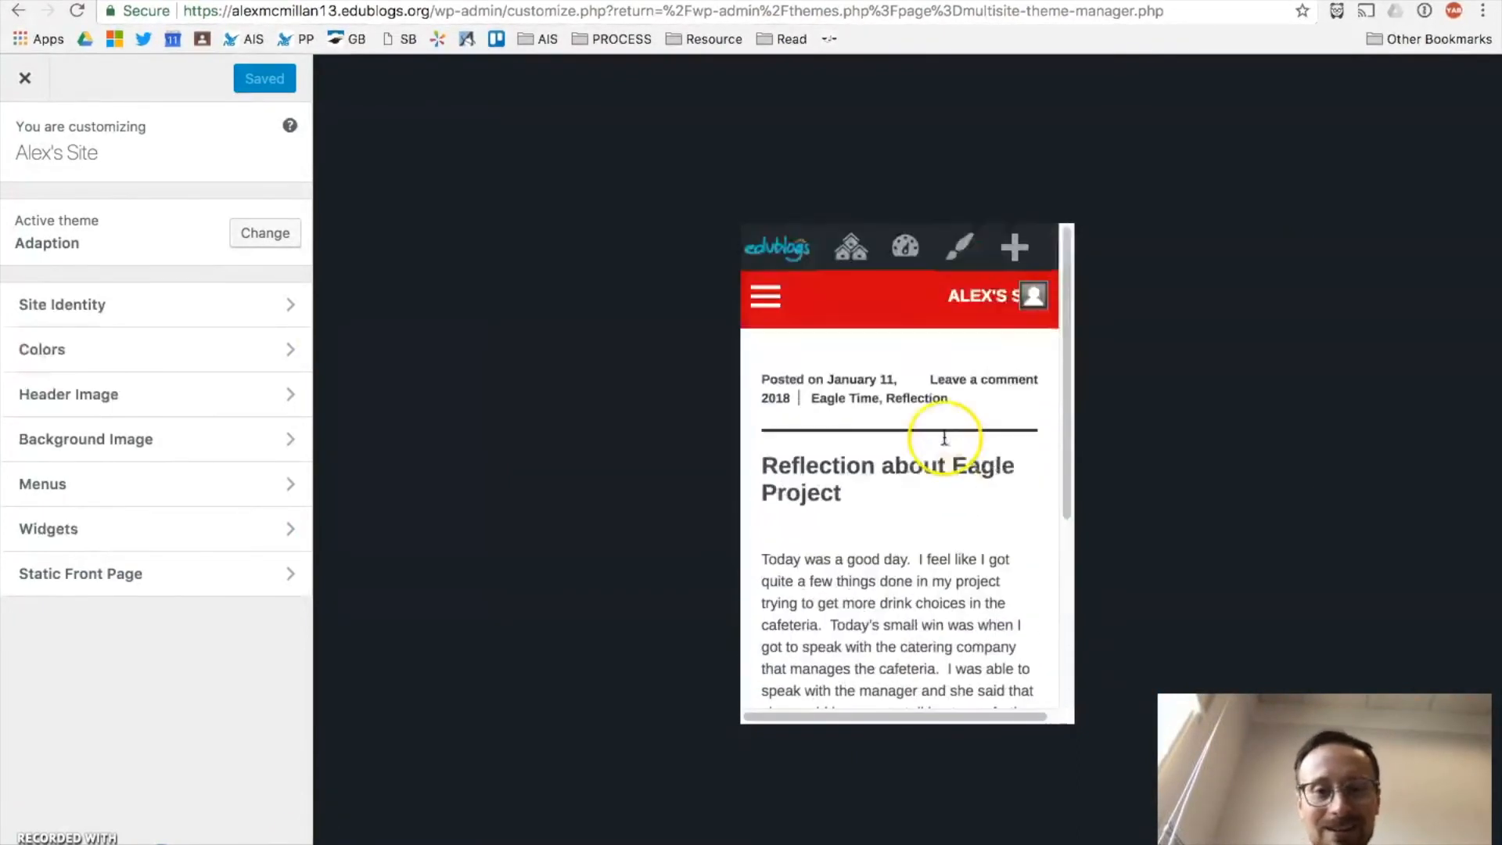
left_click(765, 296)
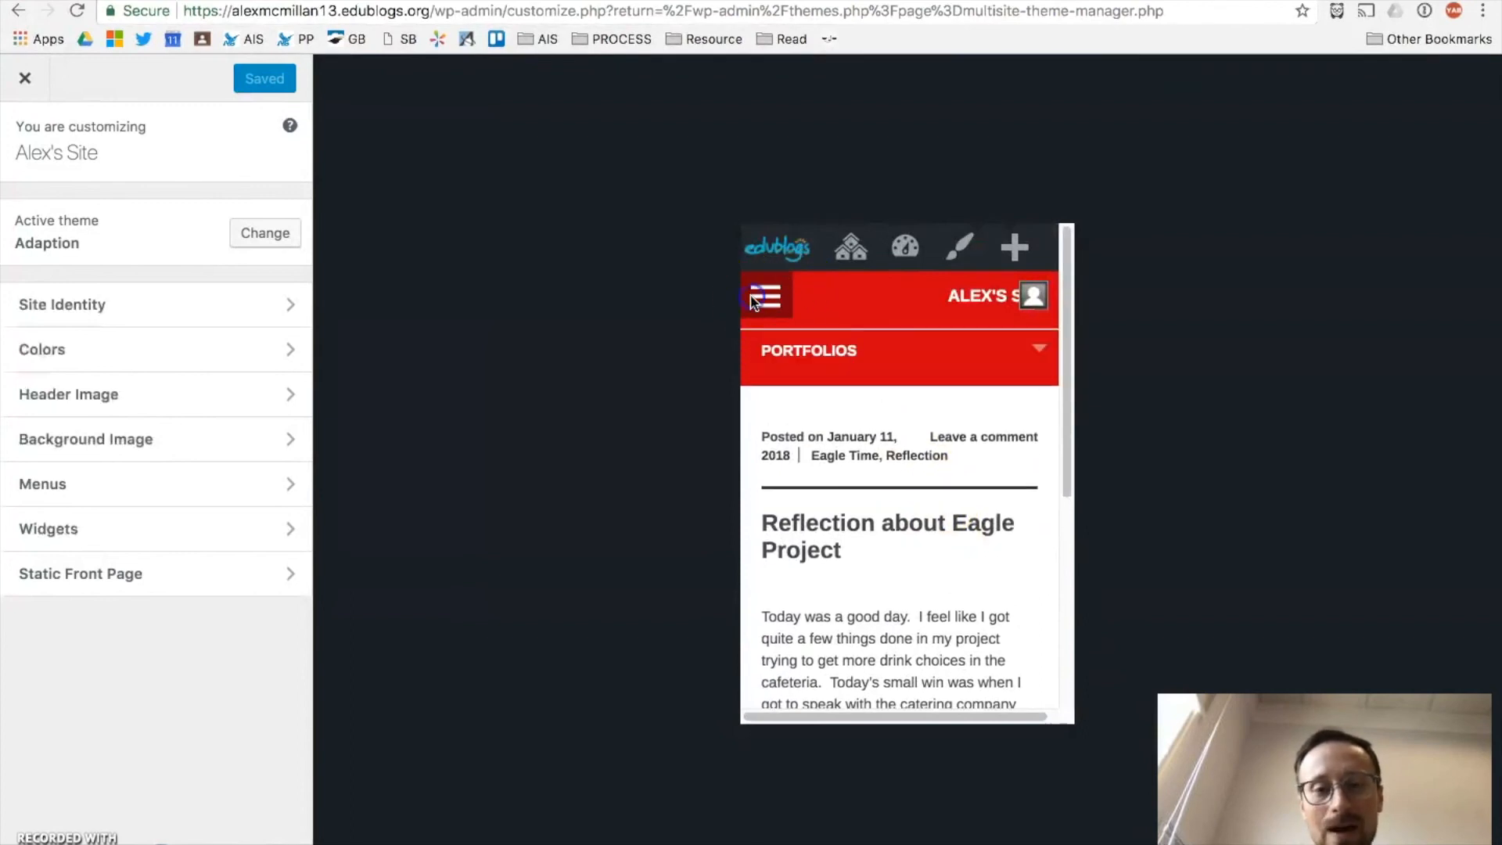
left_click(771, 552)
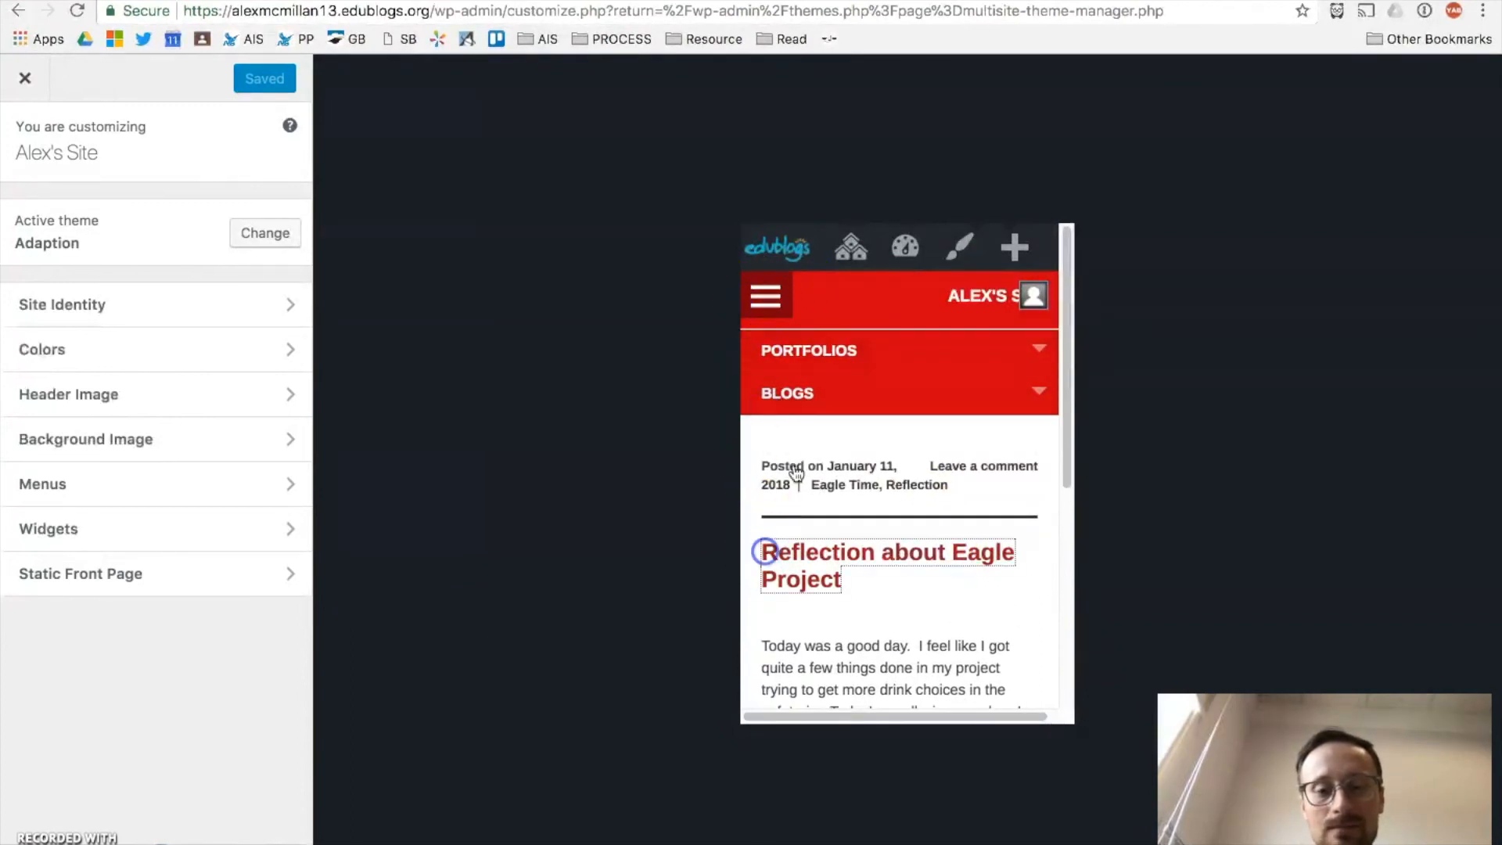
left_click(856, 614)
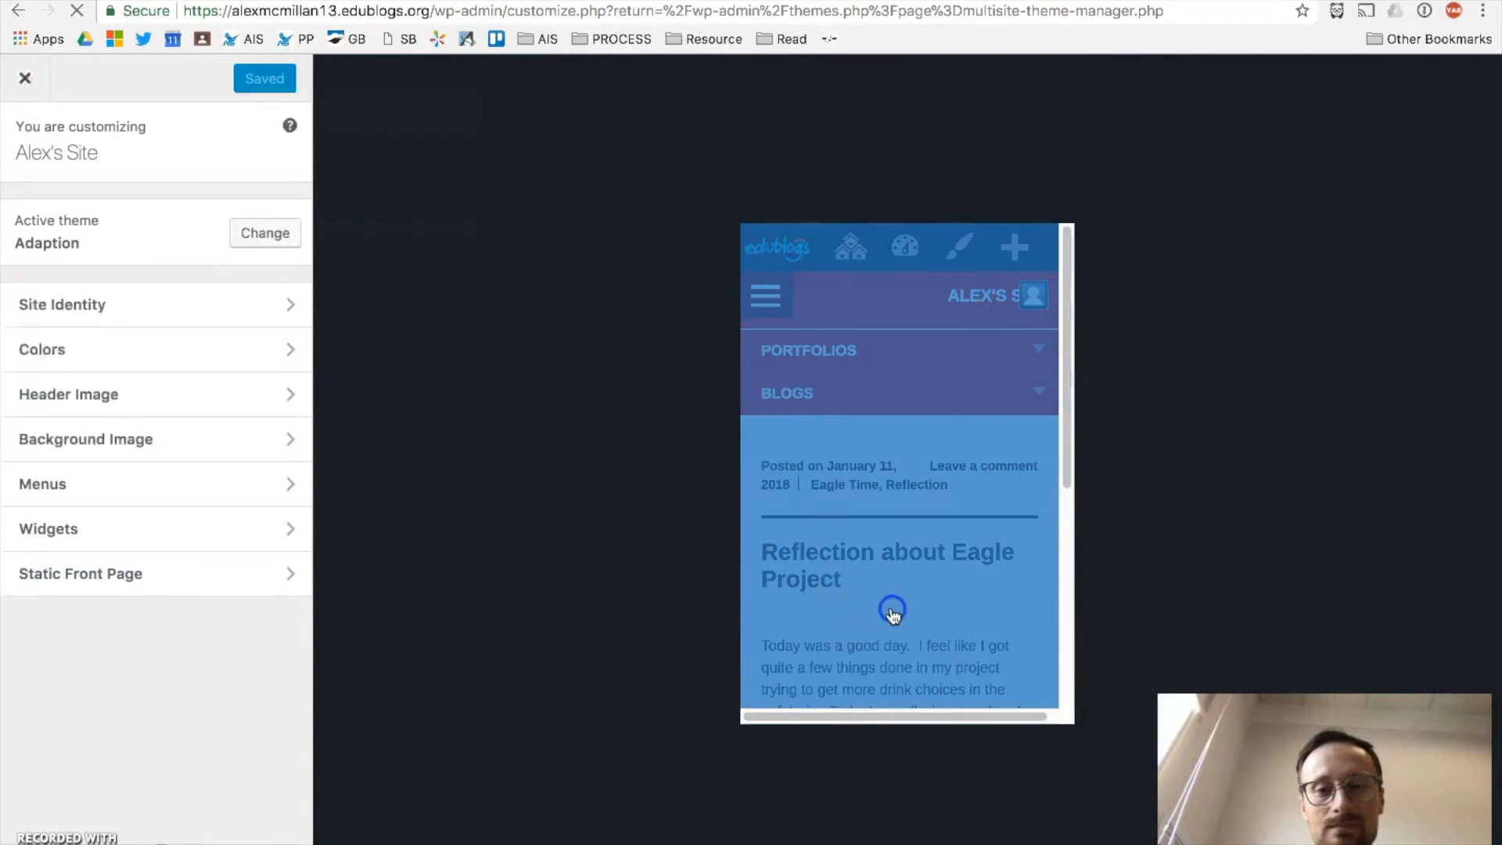
Step: Cycle through desktop, tablet and phone previews, then close the Customizer and return to Keynote
left_click(207, 843)
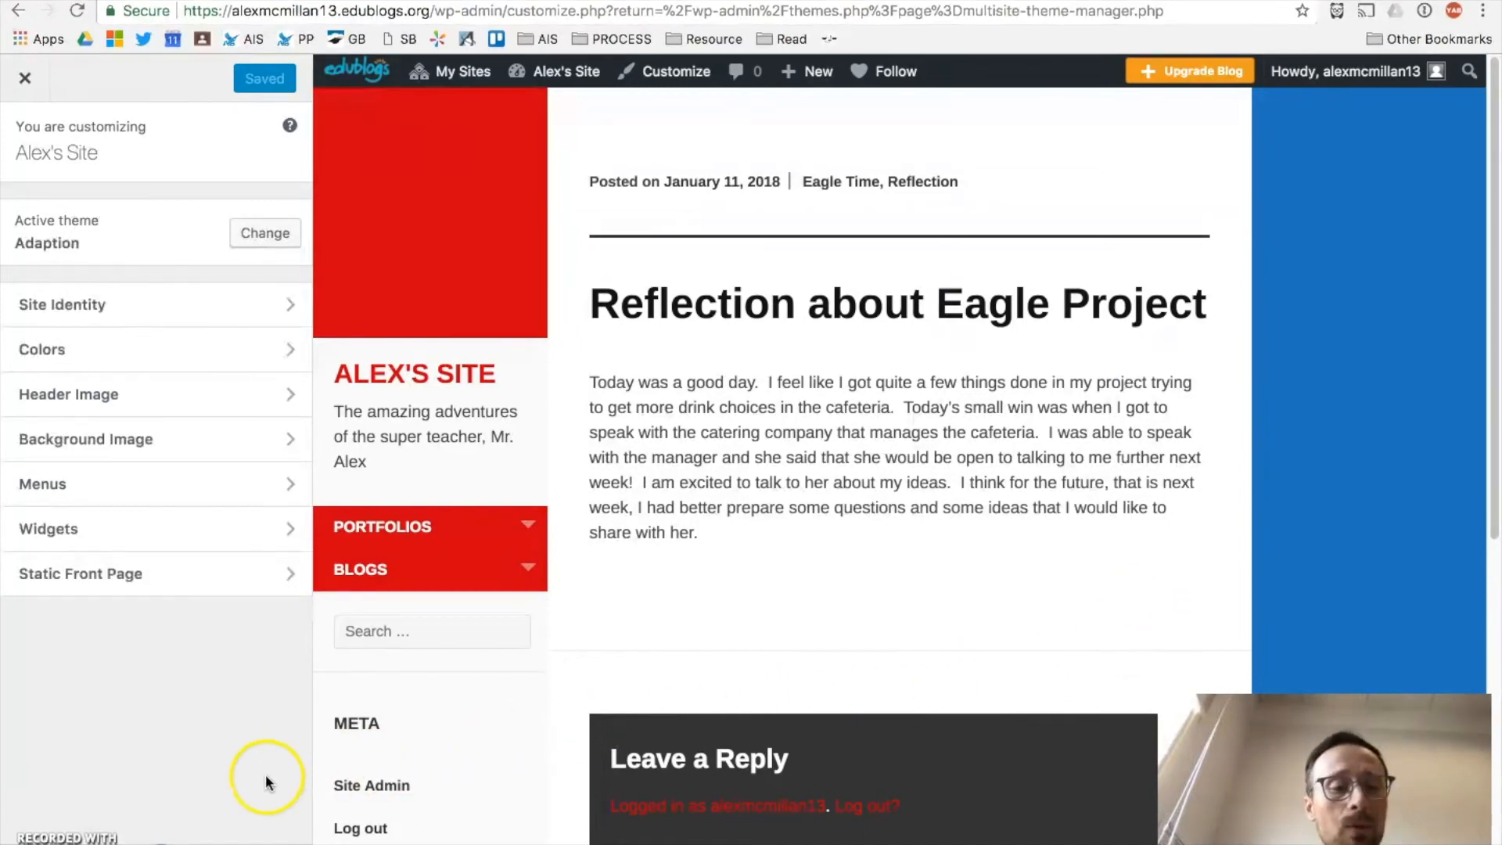
left_click(246, 844)
left_click(285, 844)
left_click(211, 844)
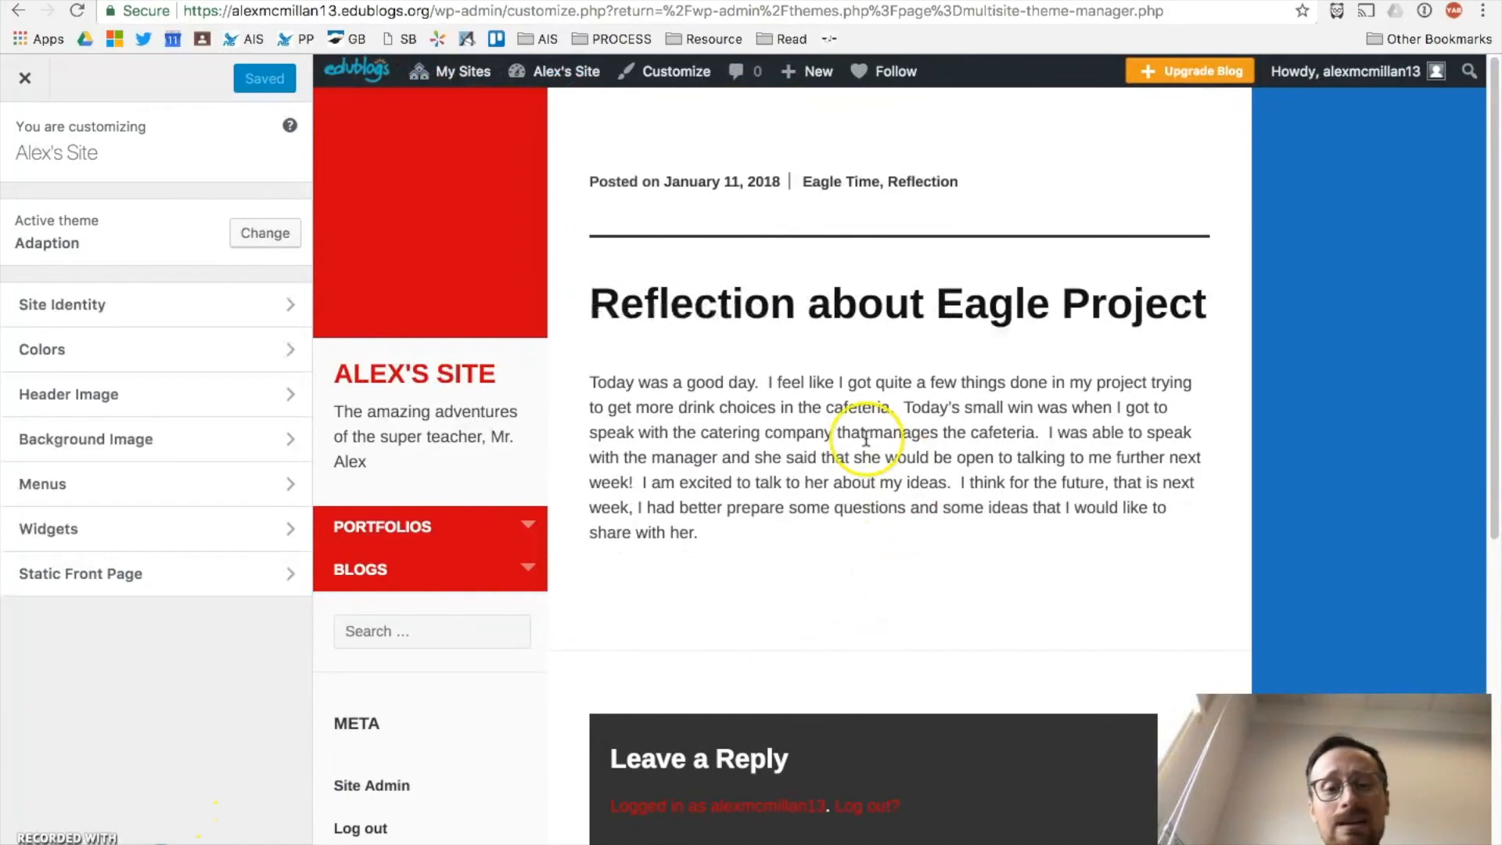
left_click(25, 78)
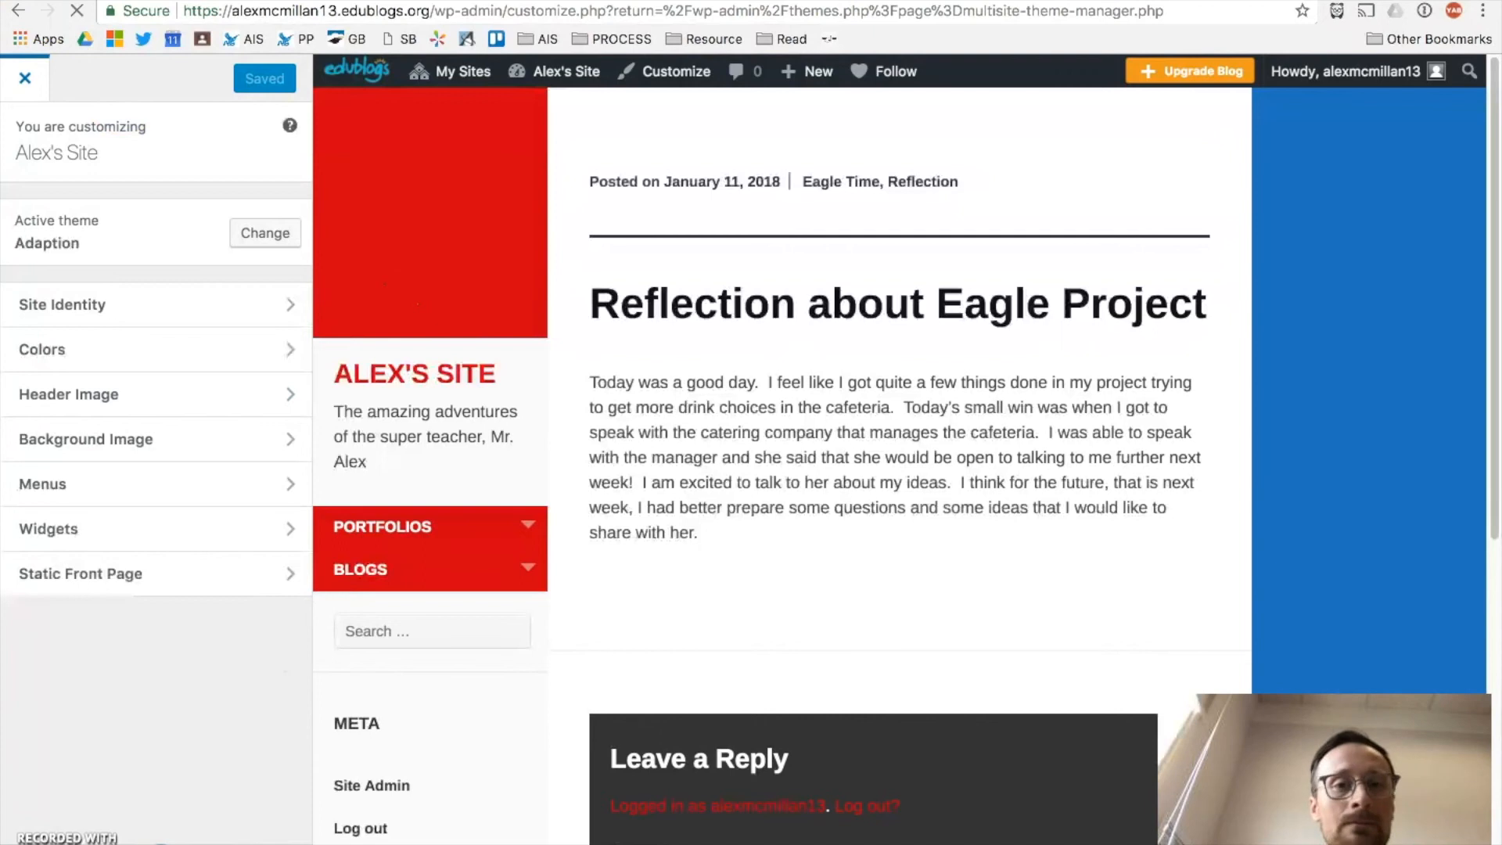
key("ctrl+Right")
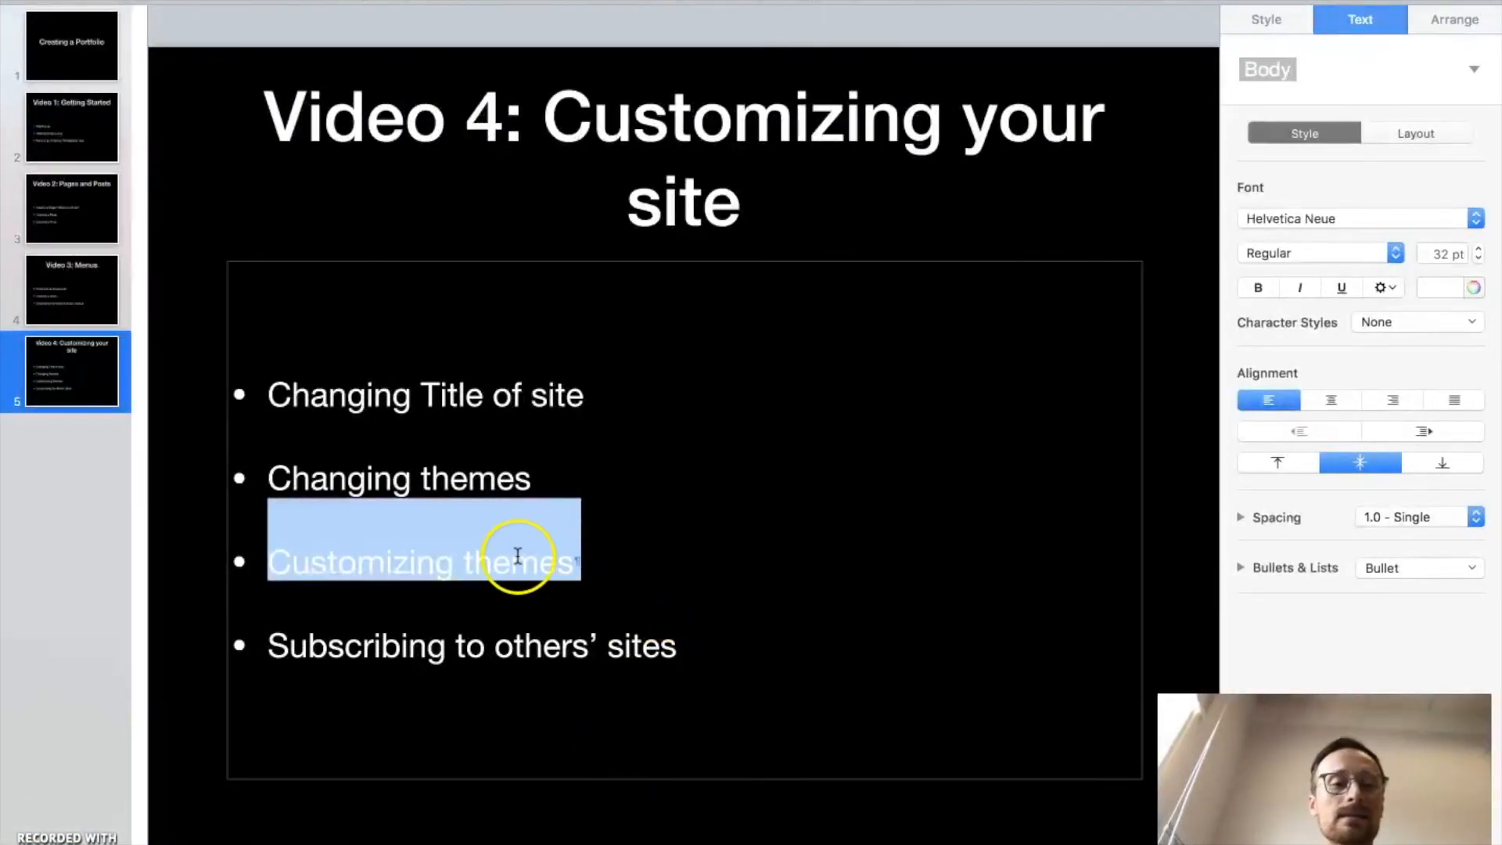
Step: Advance the Video 4 outline to 'Subscribing to others’ sites' and bring up the Student Blogs spreadsheet
triple_click(517, 556)
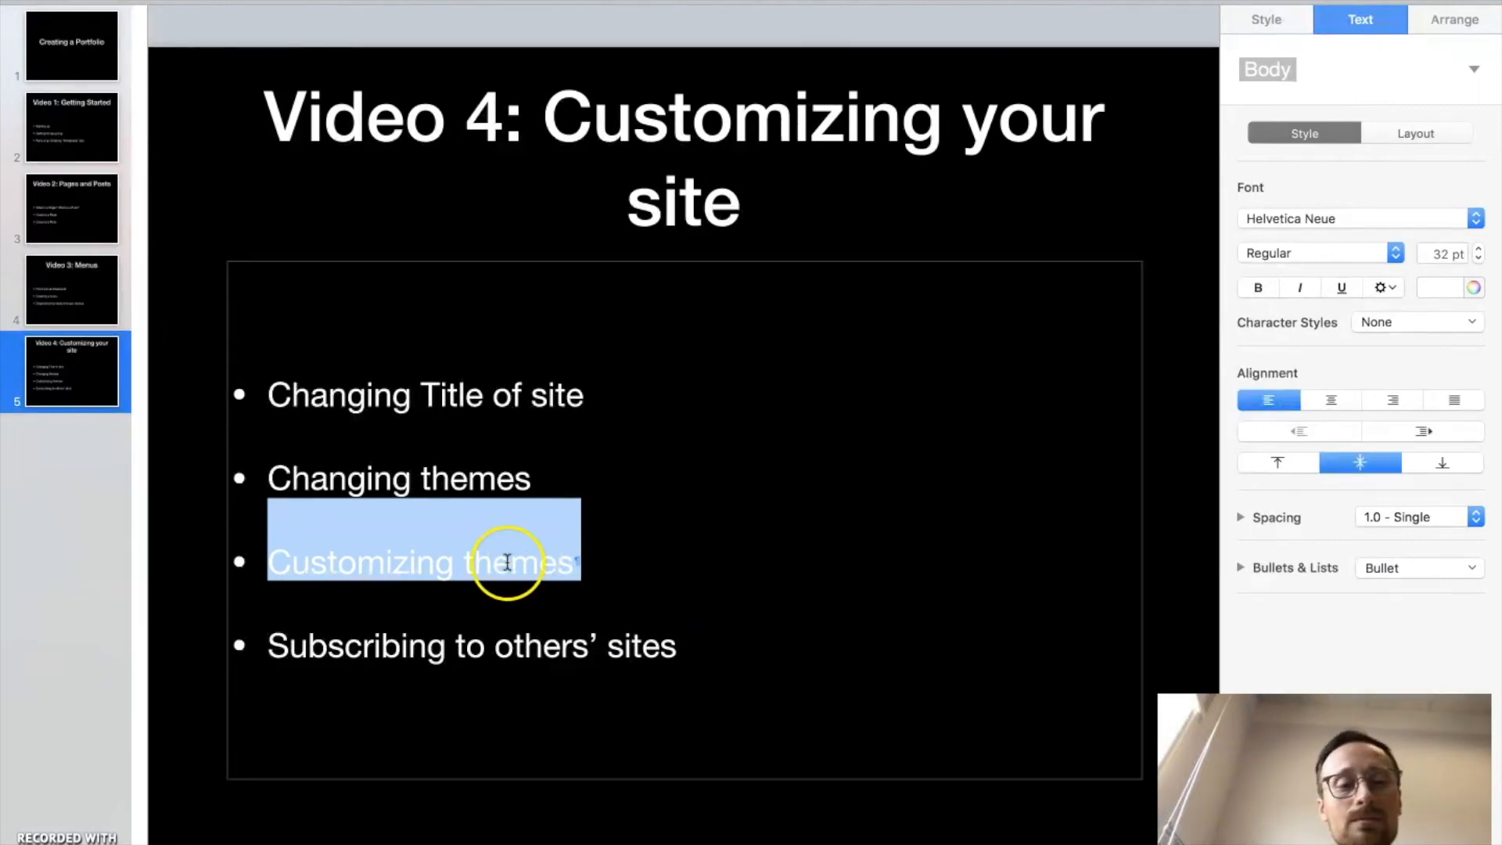
triple_click(263, 616)
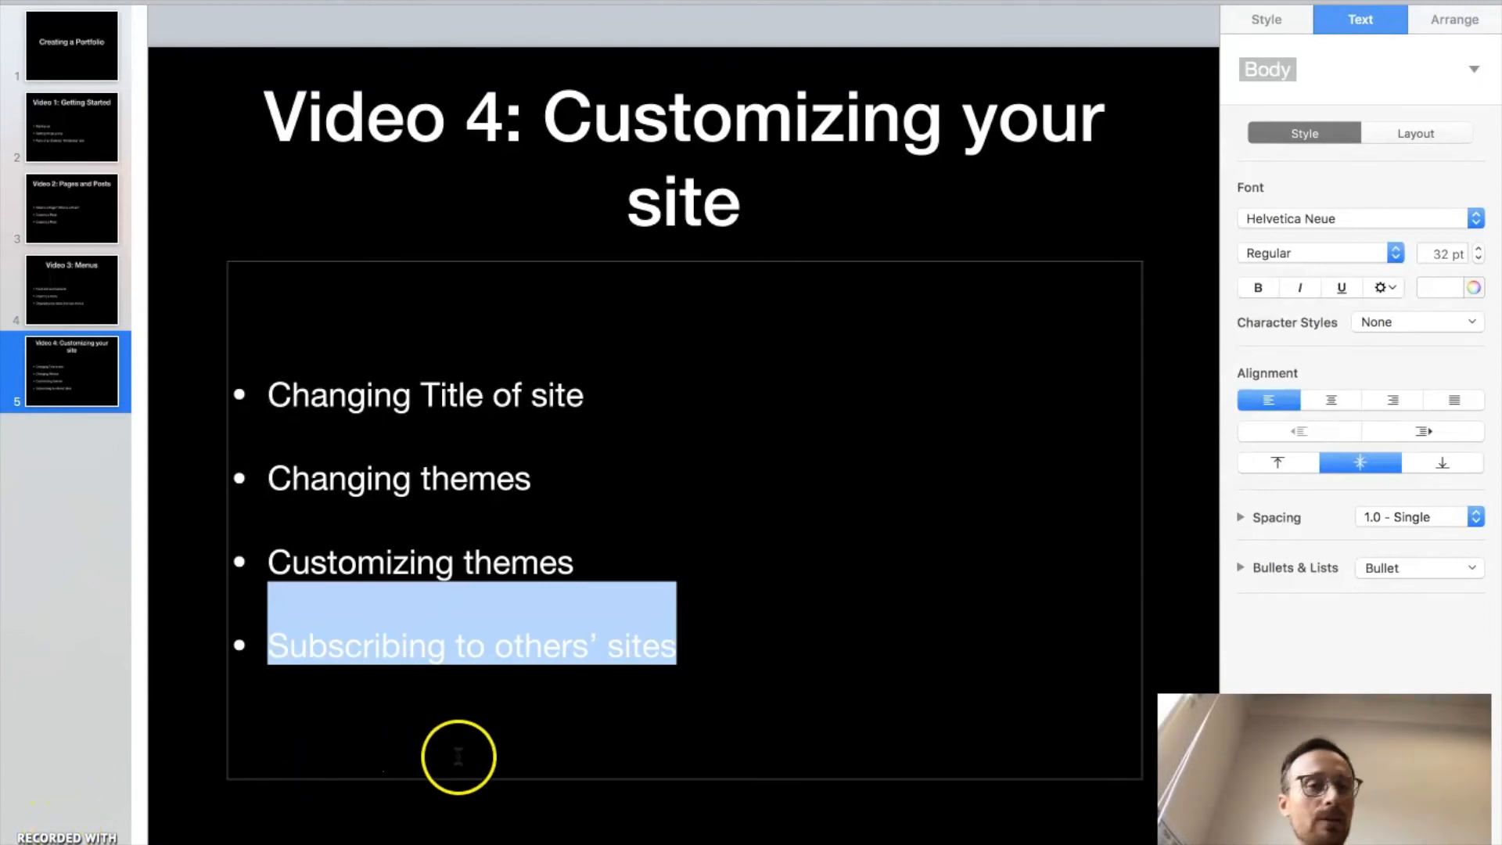
key("ctrl+Left")
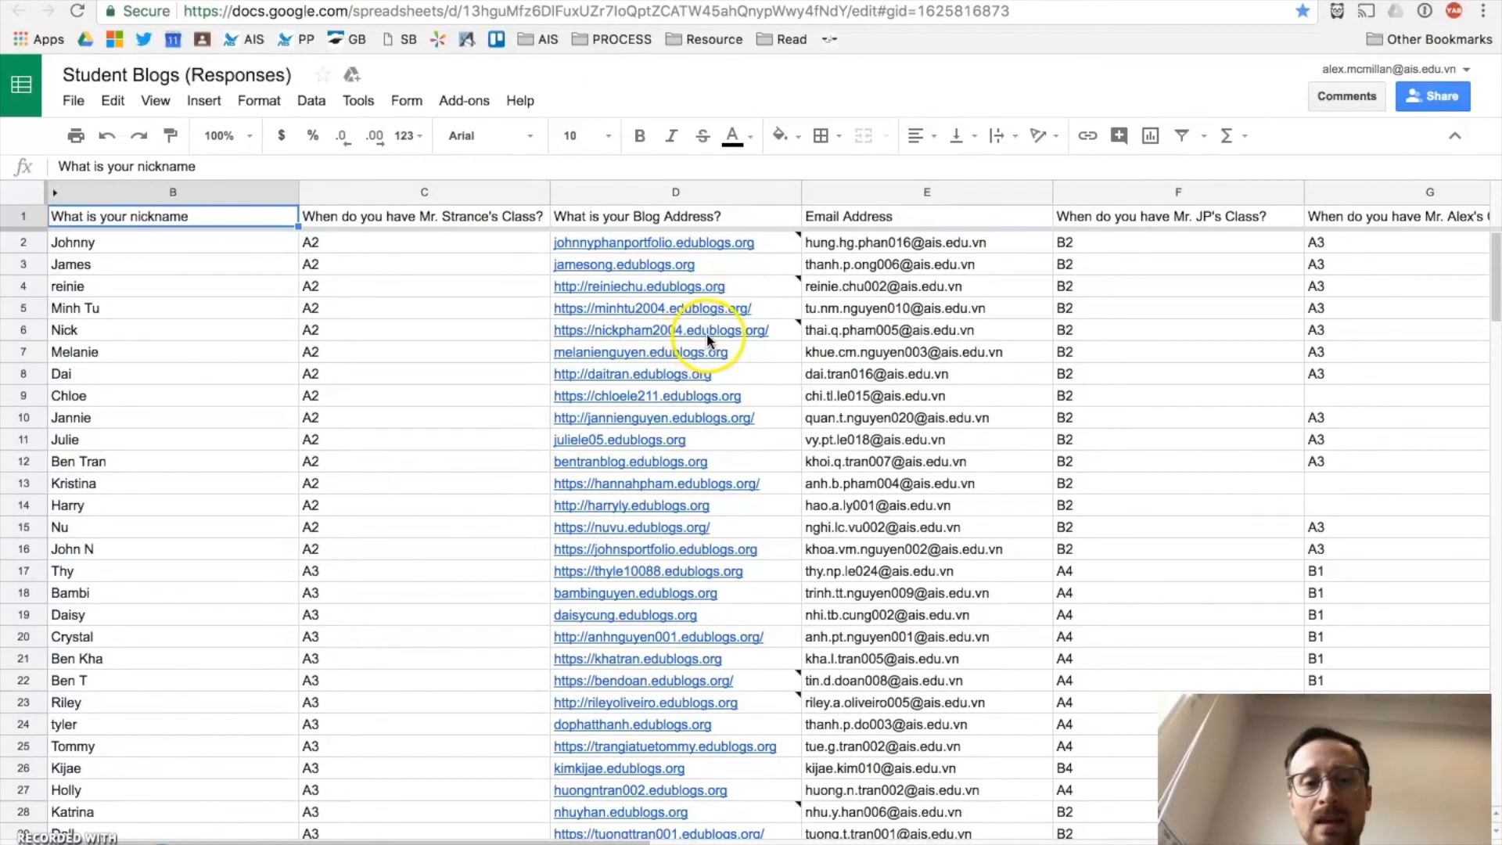
Step: Copy the A2 students' blog addresses in D5:D16, then switch to the Edublogs Reader
mouse_move(771, 324)
left_click_drag(774, 309, 795, 575)
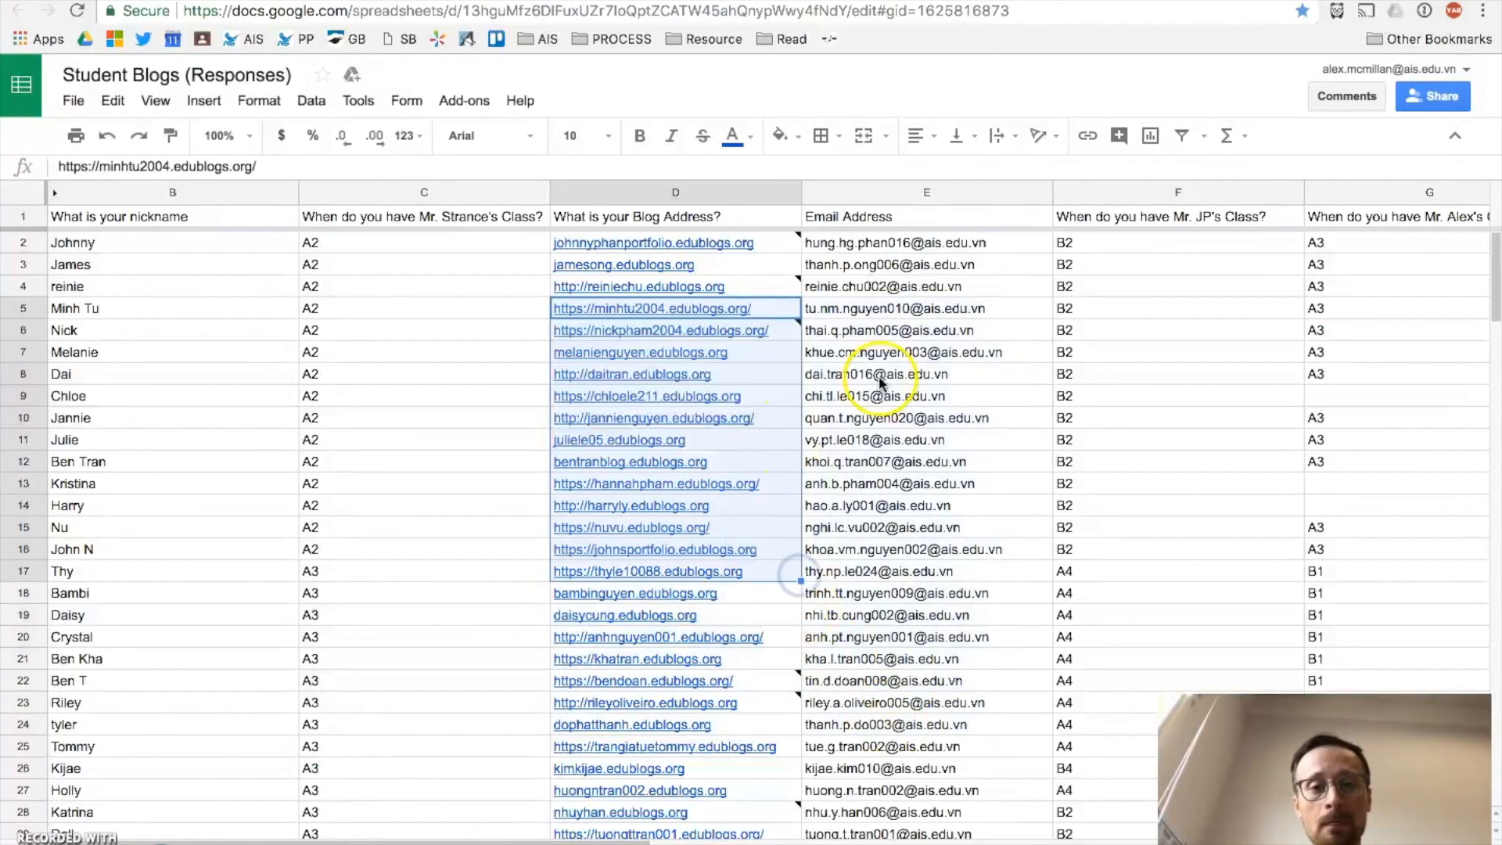
left_click(880, 382)
left_click_drag(786, 308, 755, 552)
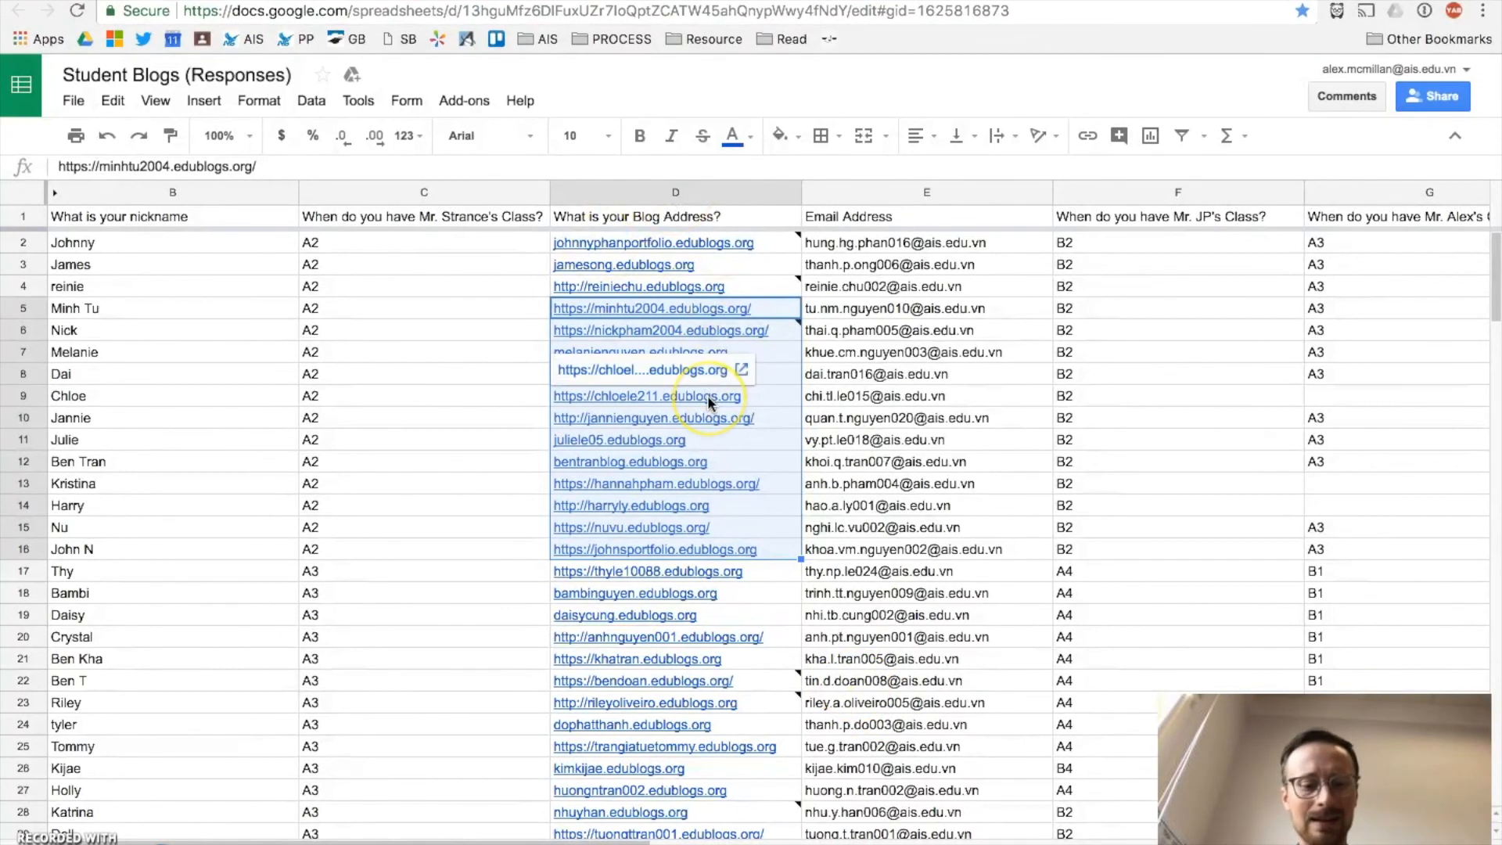
key("ctrl+c")
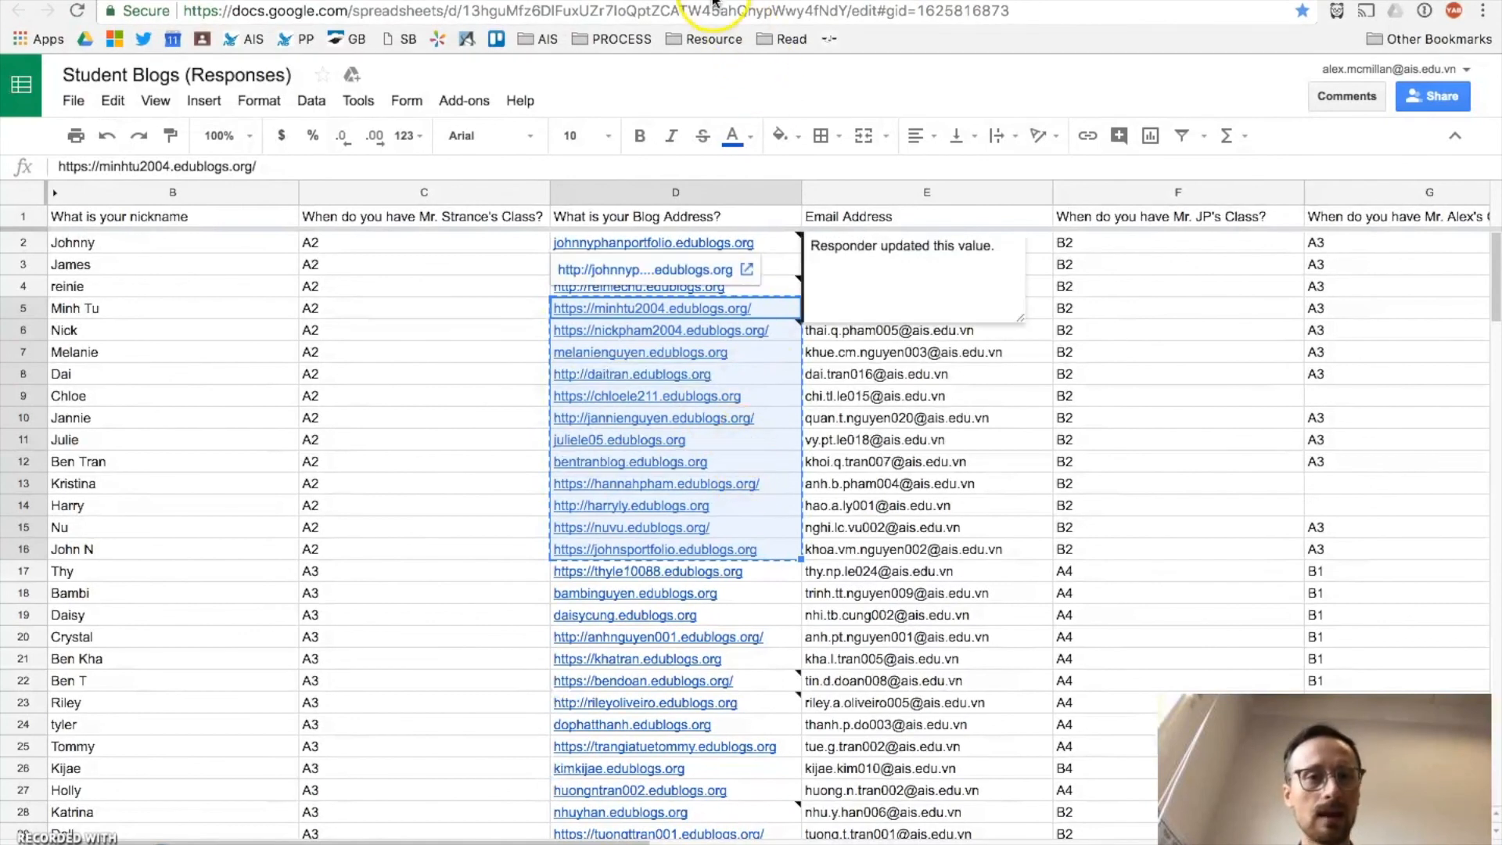
left_click(705, 1)
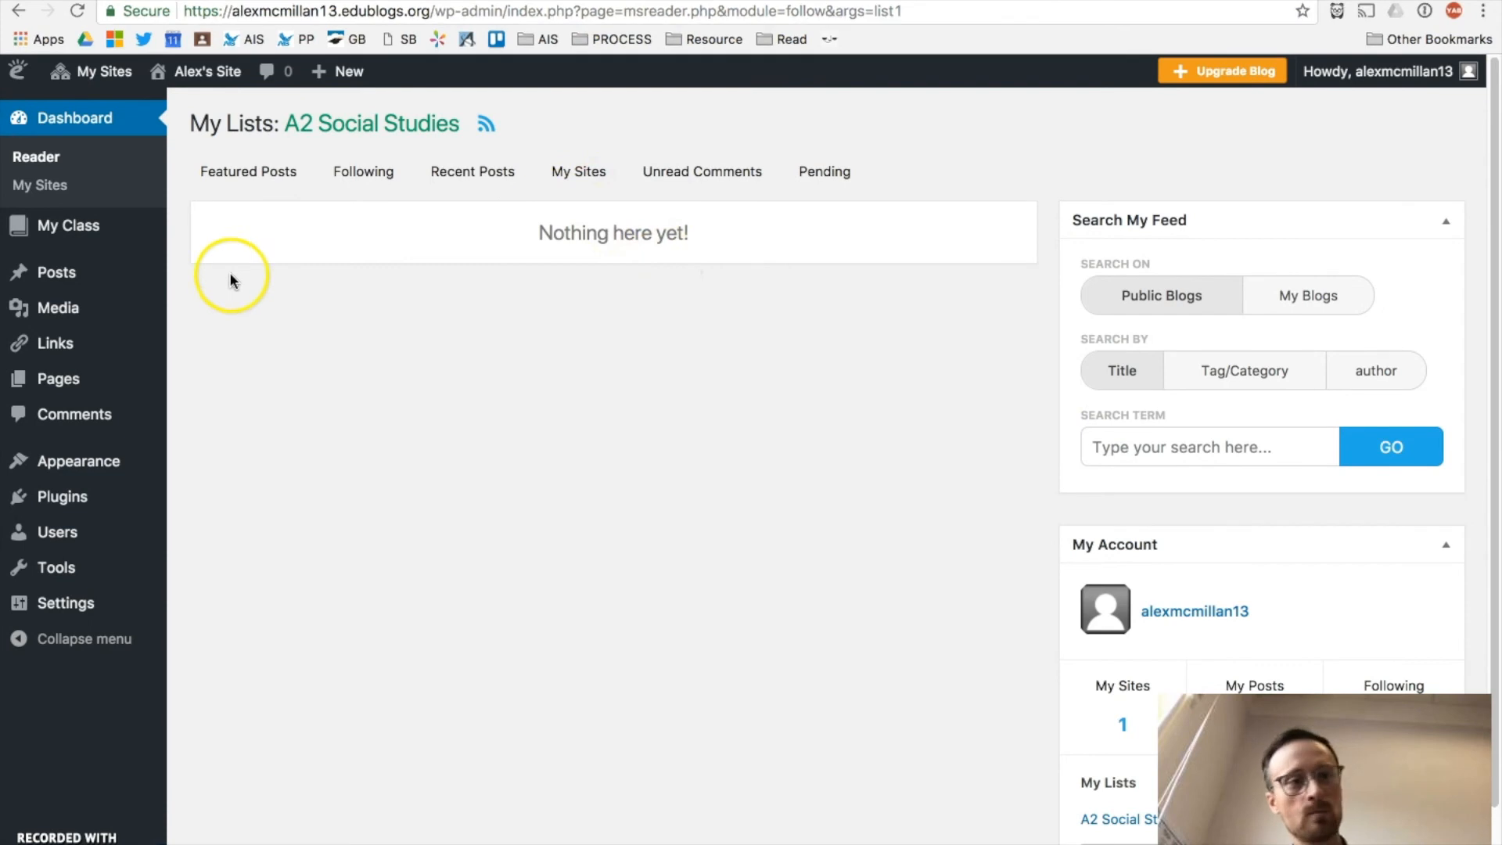
Step: From the Reader's Featured Posts page, start a new list and place the caret in its name field
scroll(741, 472, "down", 2)
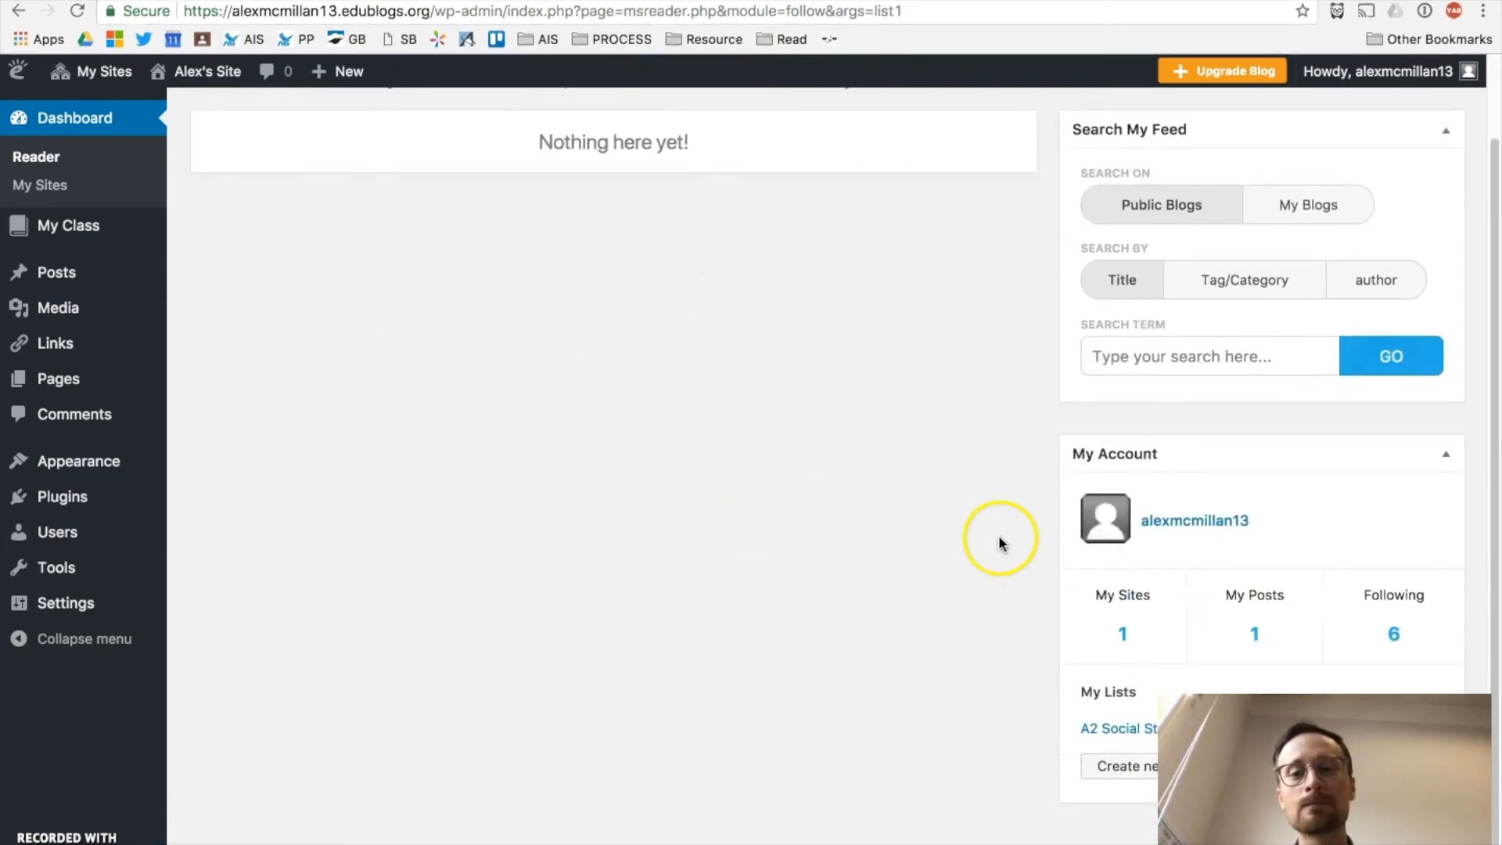
left_click(68, 128)
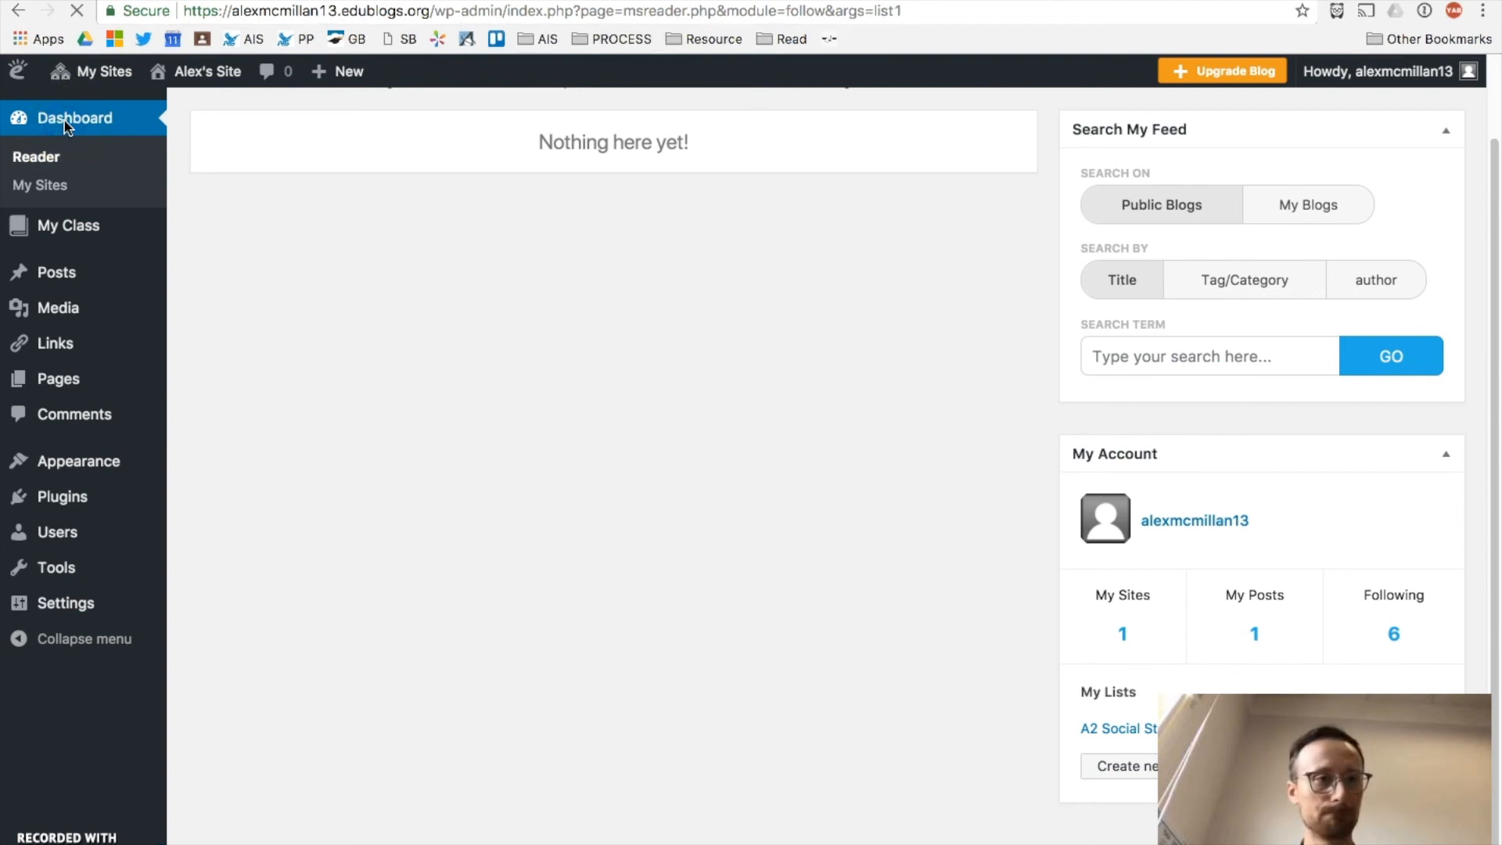
left_click(68, 119)
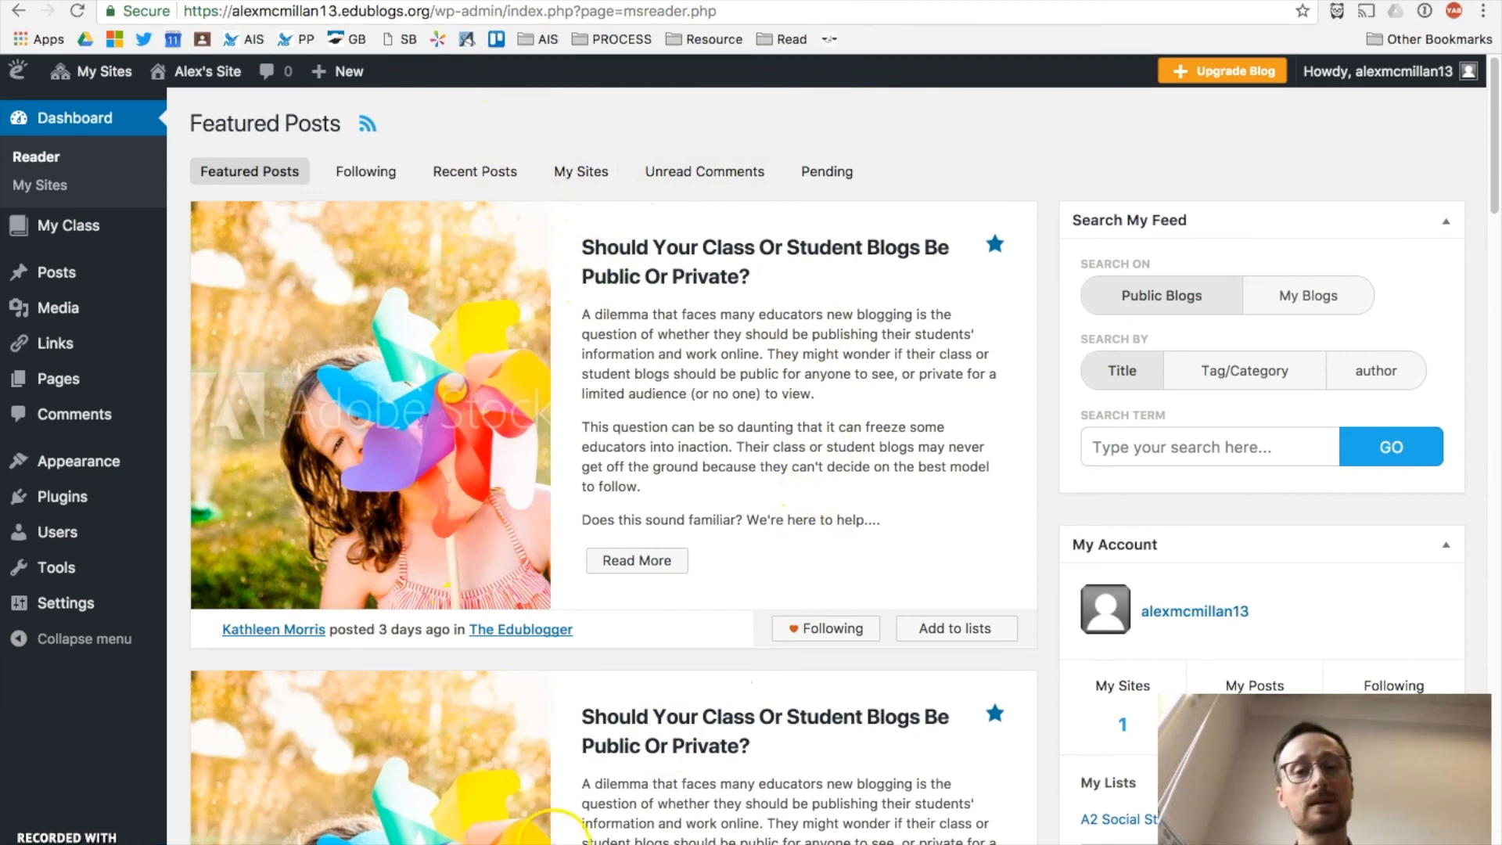
scroll(766, 552, "down", 5)
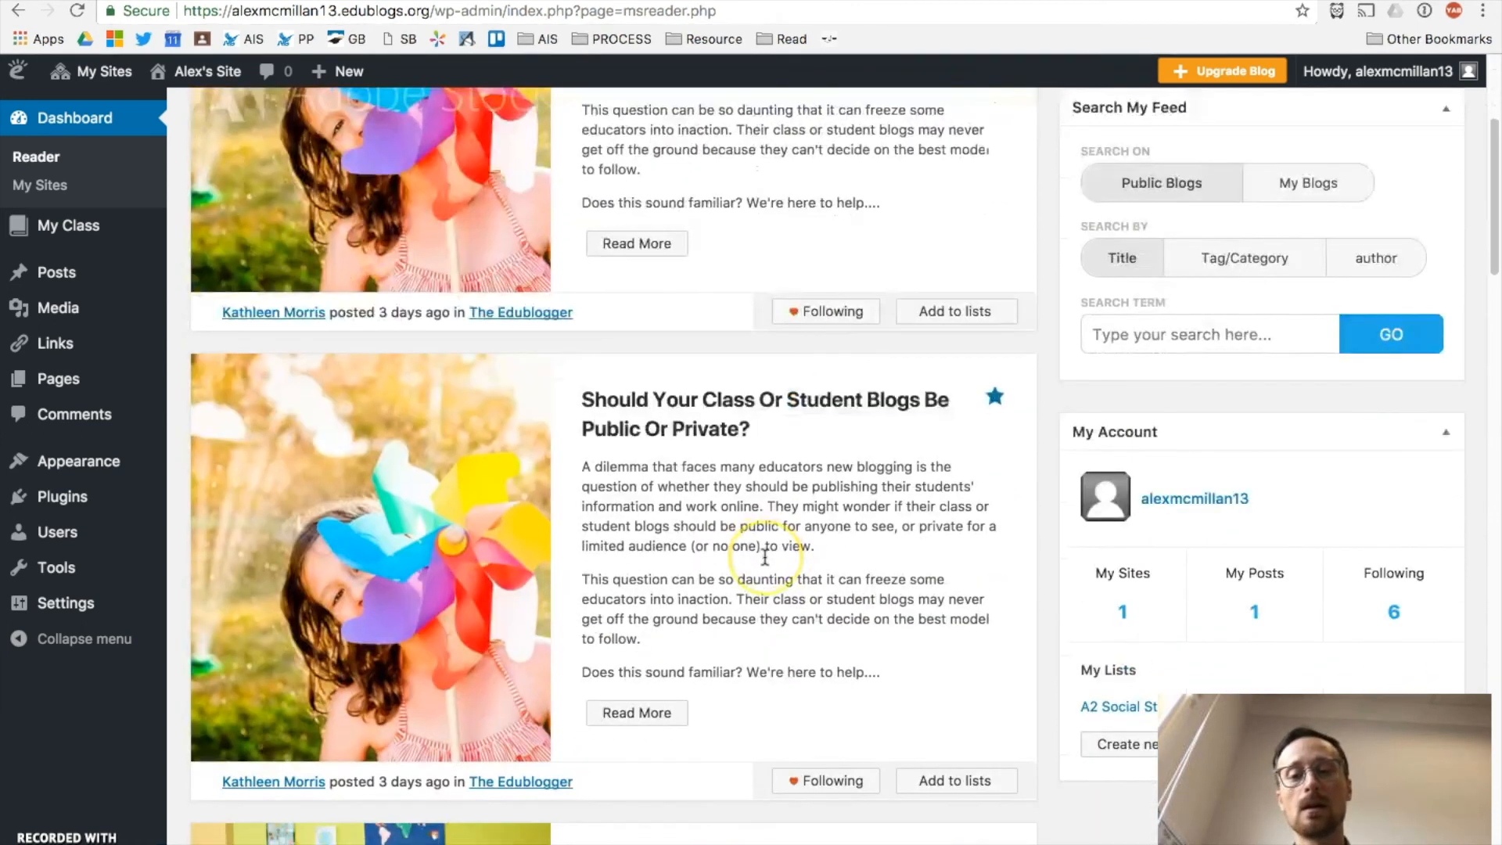
scroll(765, 555, "down", 1)
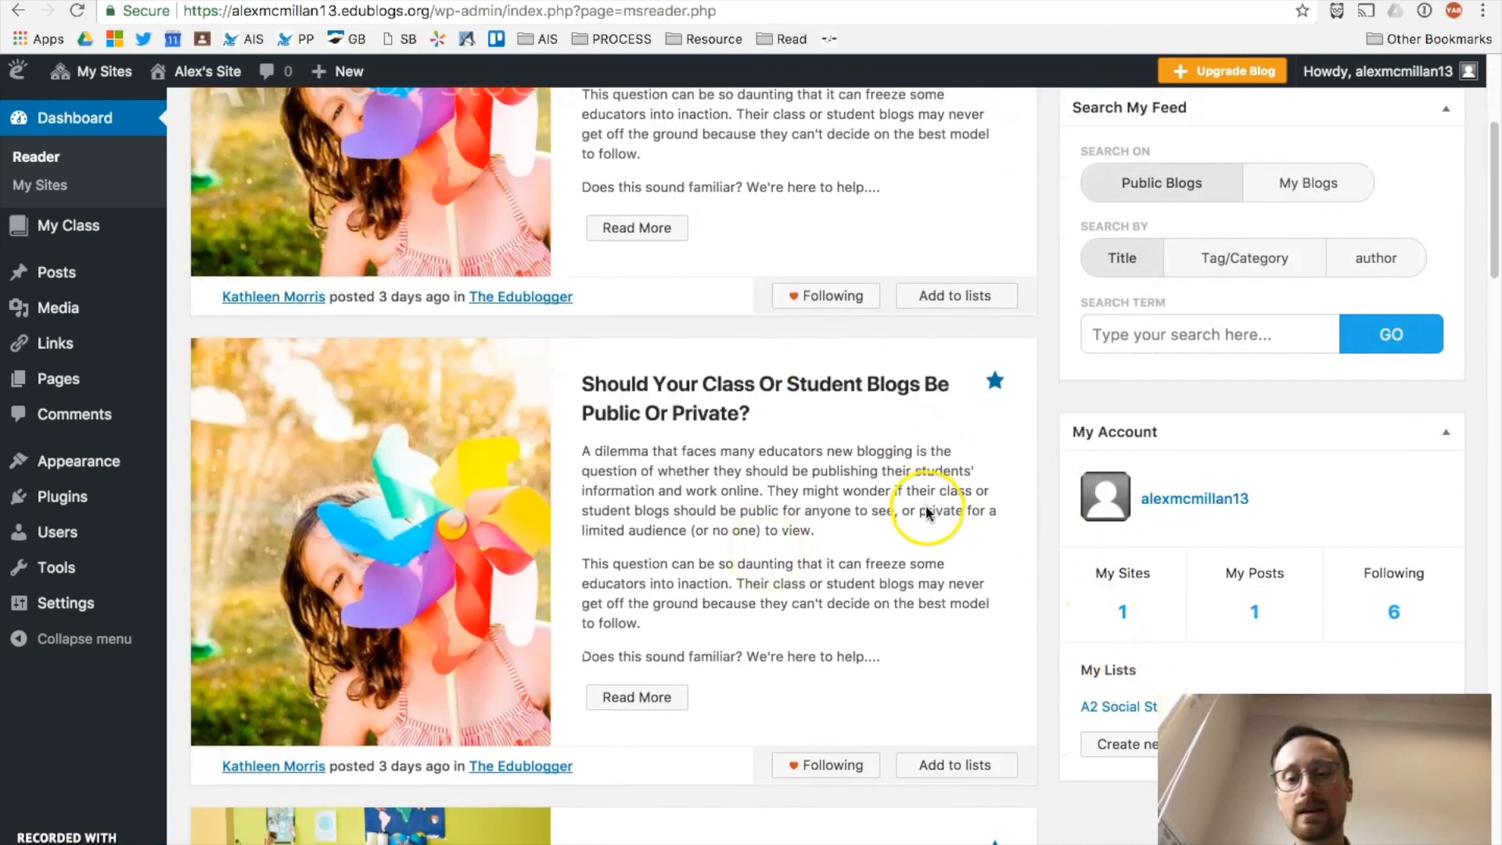
scroll(939, 532, "down", 3)
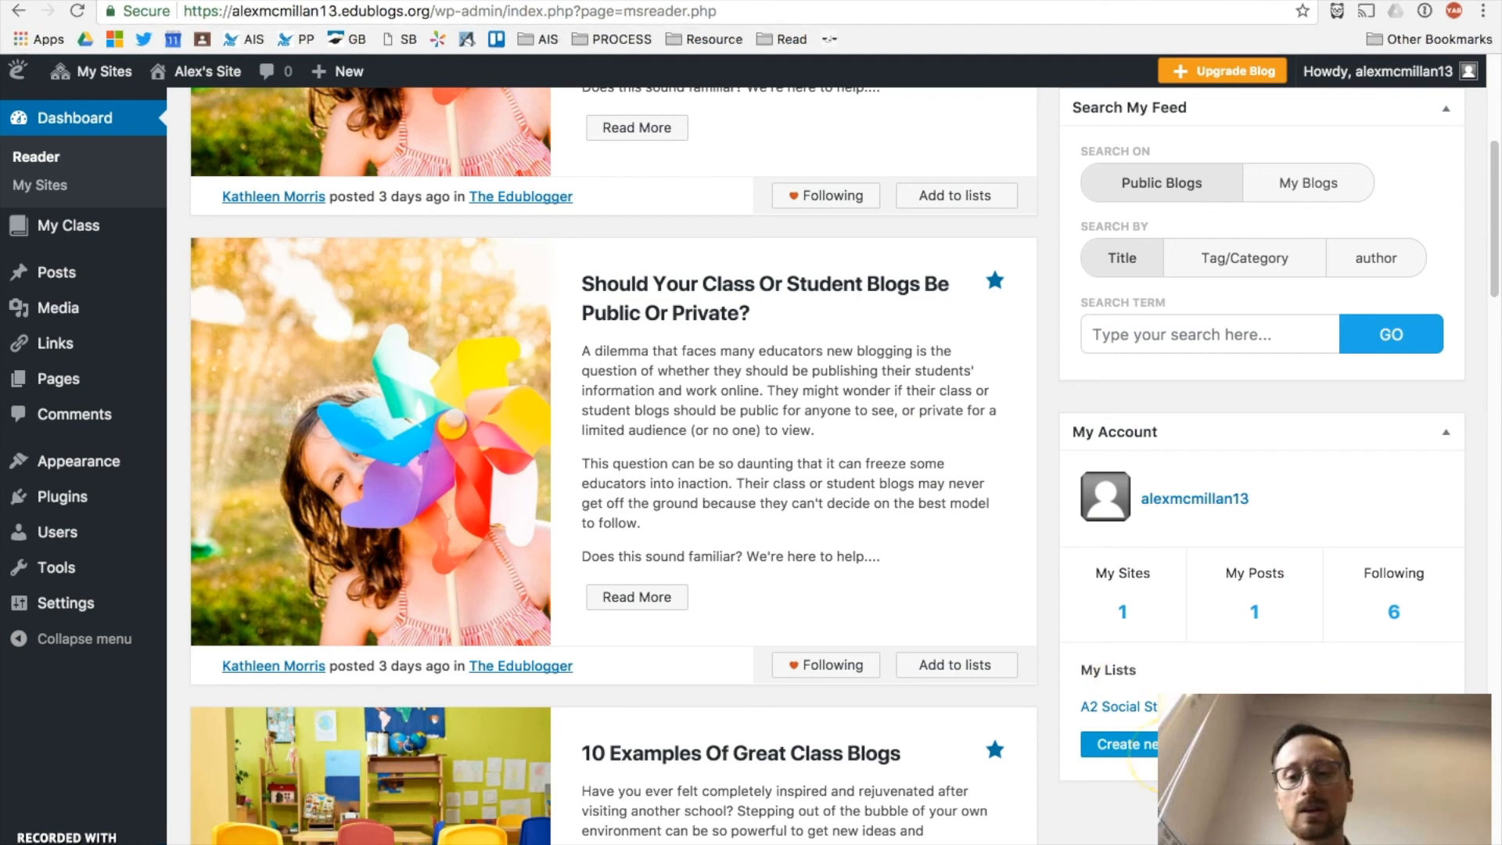
left_click(1150, 748)
left_click(1147, 507)
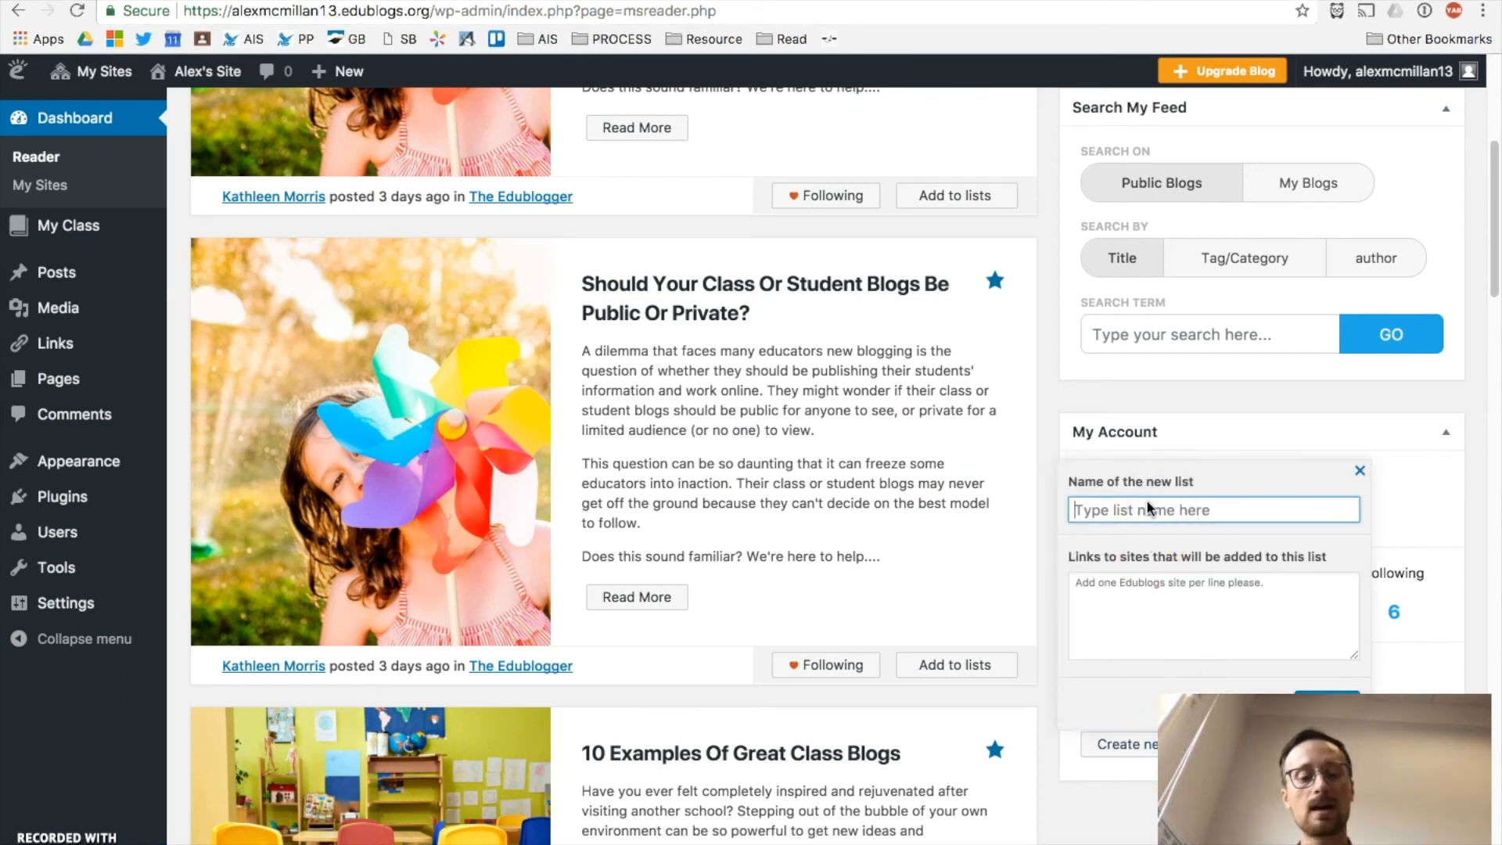
Step: Name the list 'Block A2 Social Studies' and paste the student blog addresses into its links box
type("Block A2 Social Studies")
left_click(1142, 581)
left_click(1190, 599)
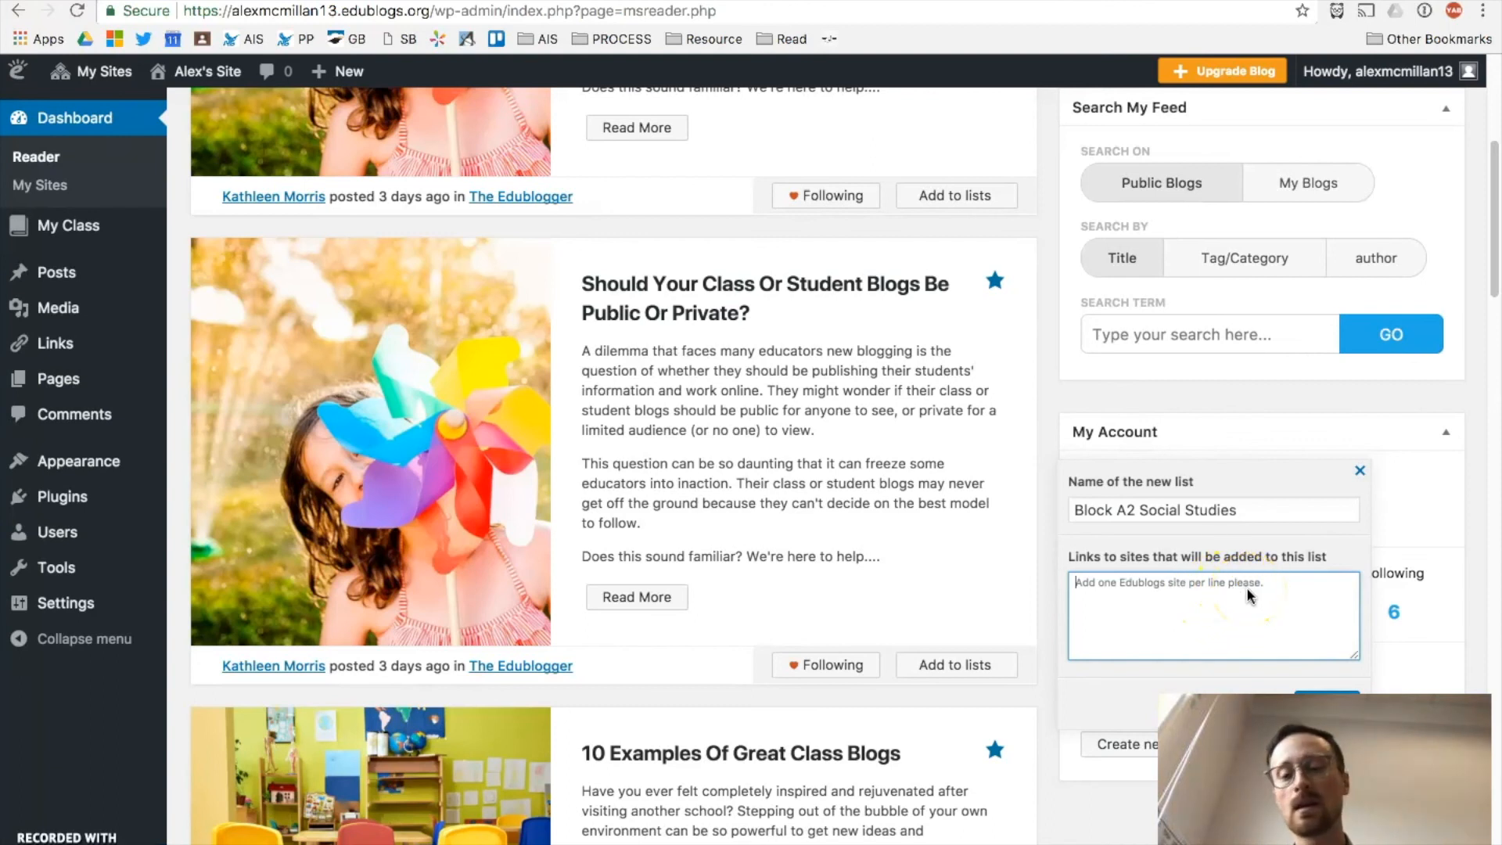
key("ctrl+v")
left_click_drag(1349, 627, 1343, 604)
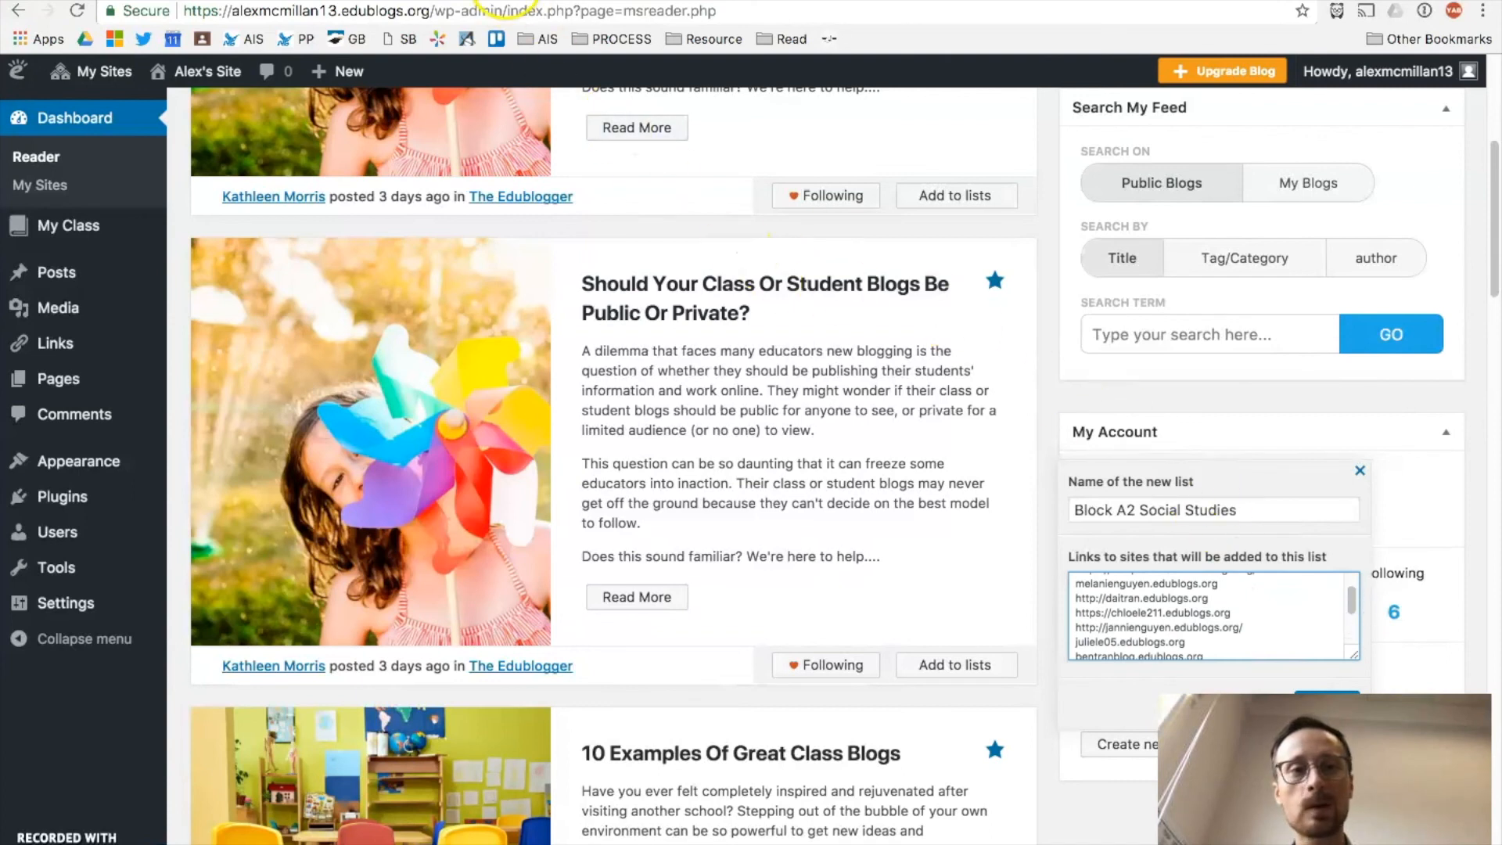
Step: Check the Student Blogs spreadsheet, then clear all pasted addresses from the links box
left_click(506, 0)
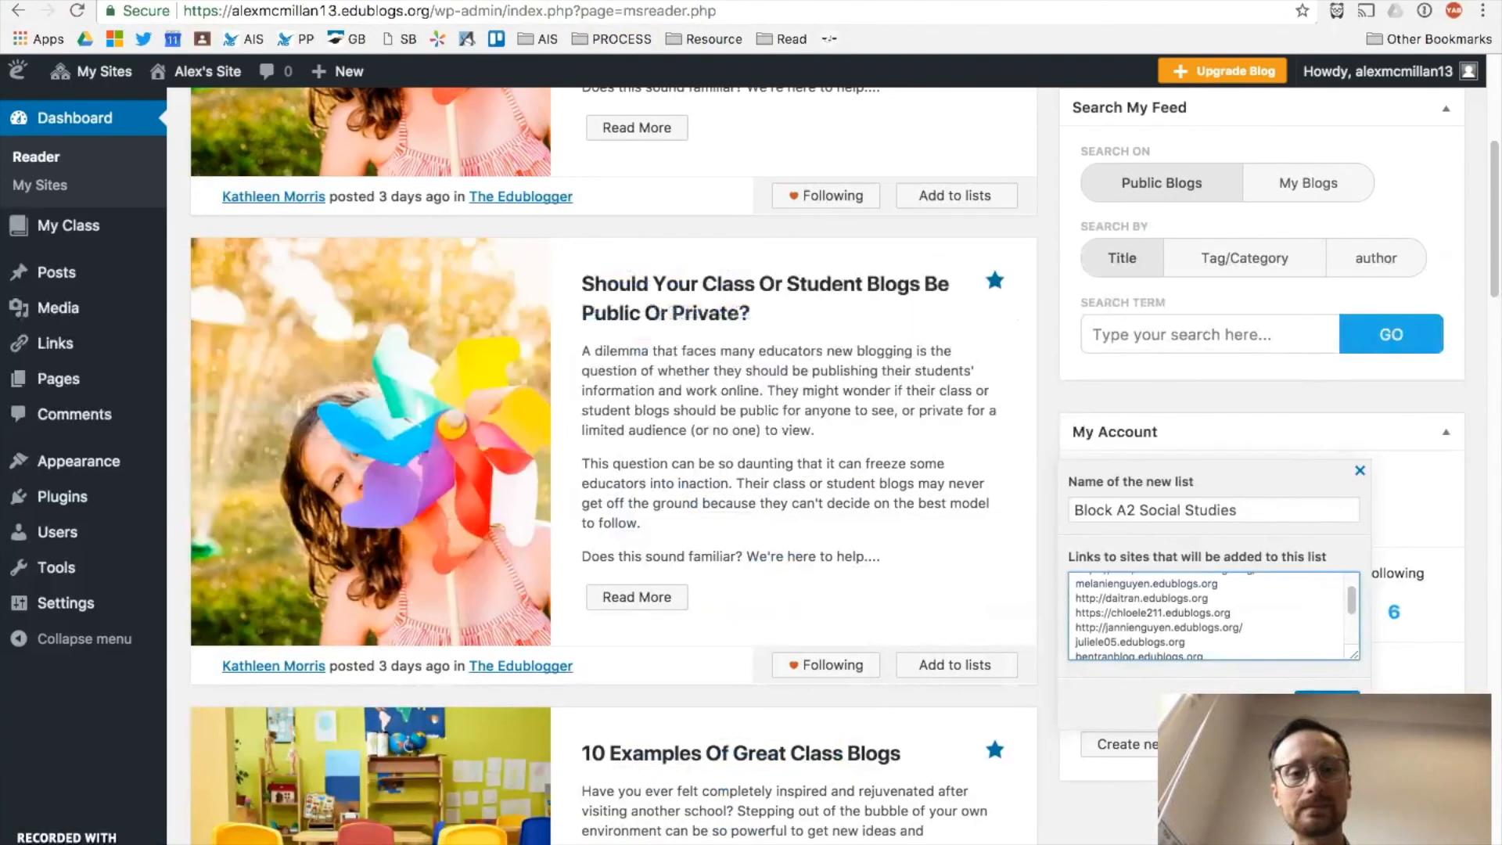
left_click(613, 0)
key("ctrl+a")
key("BackSpace")
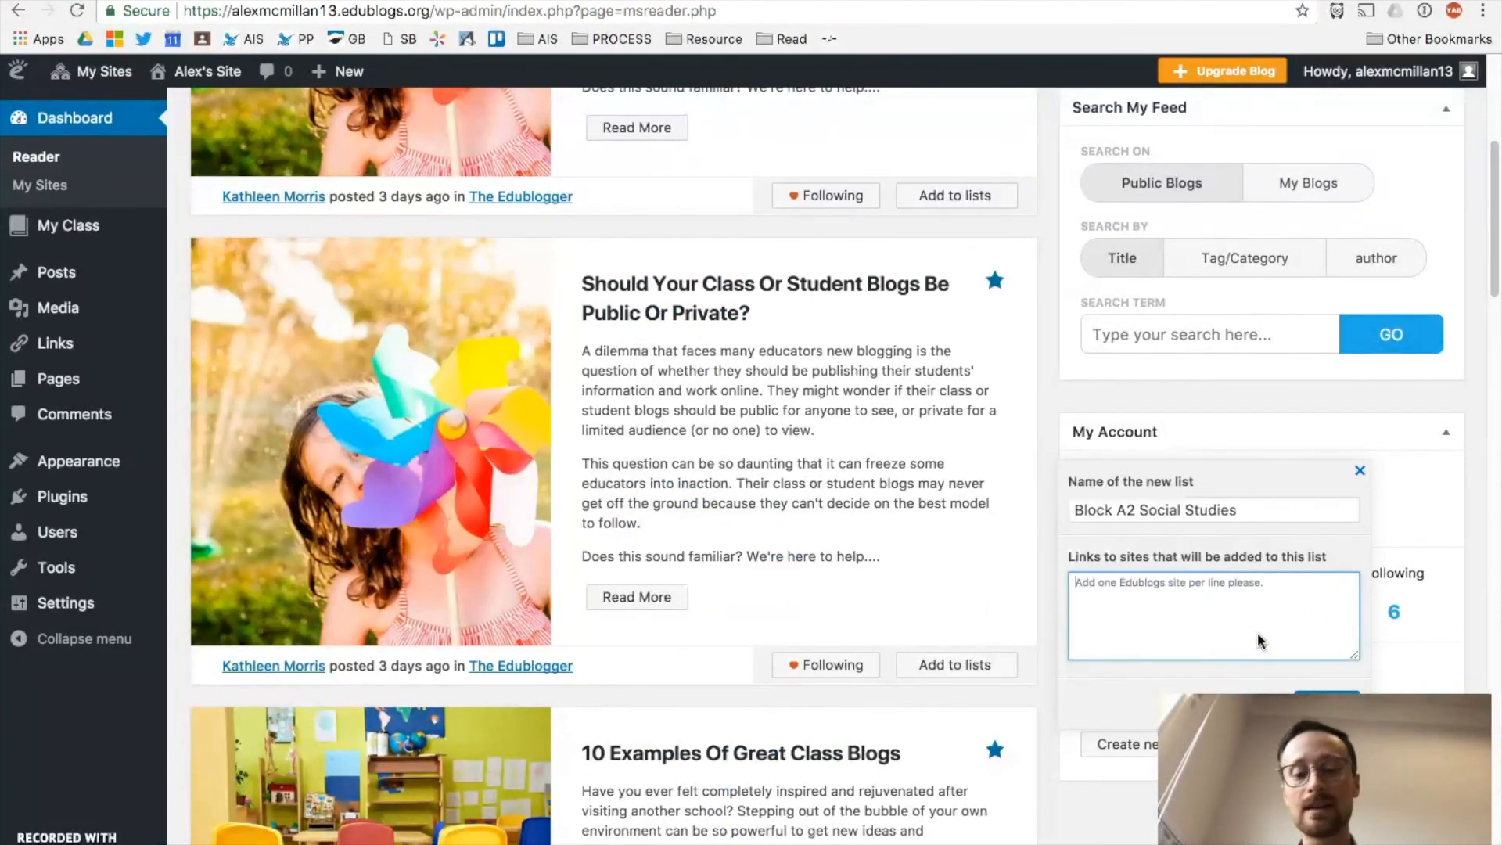
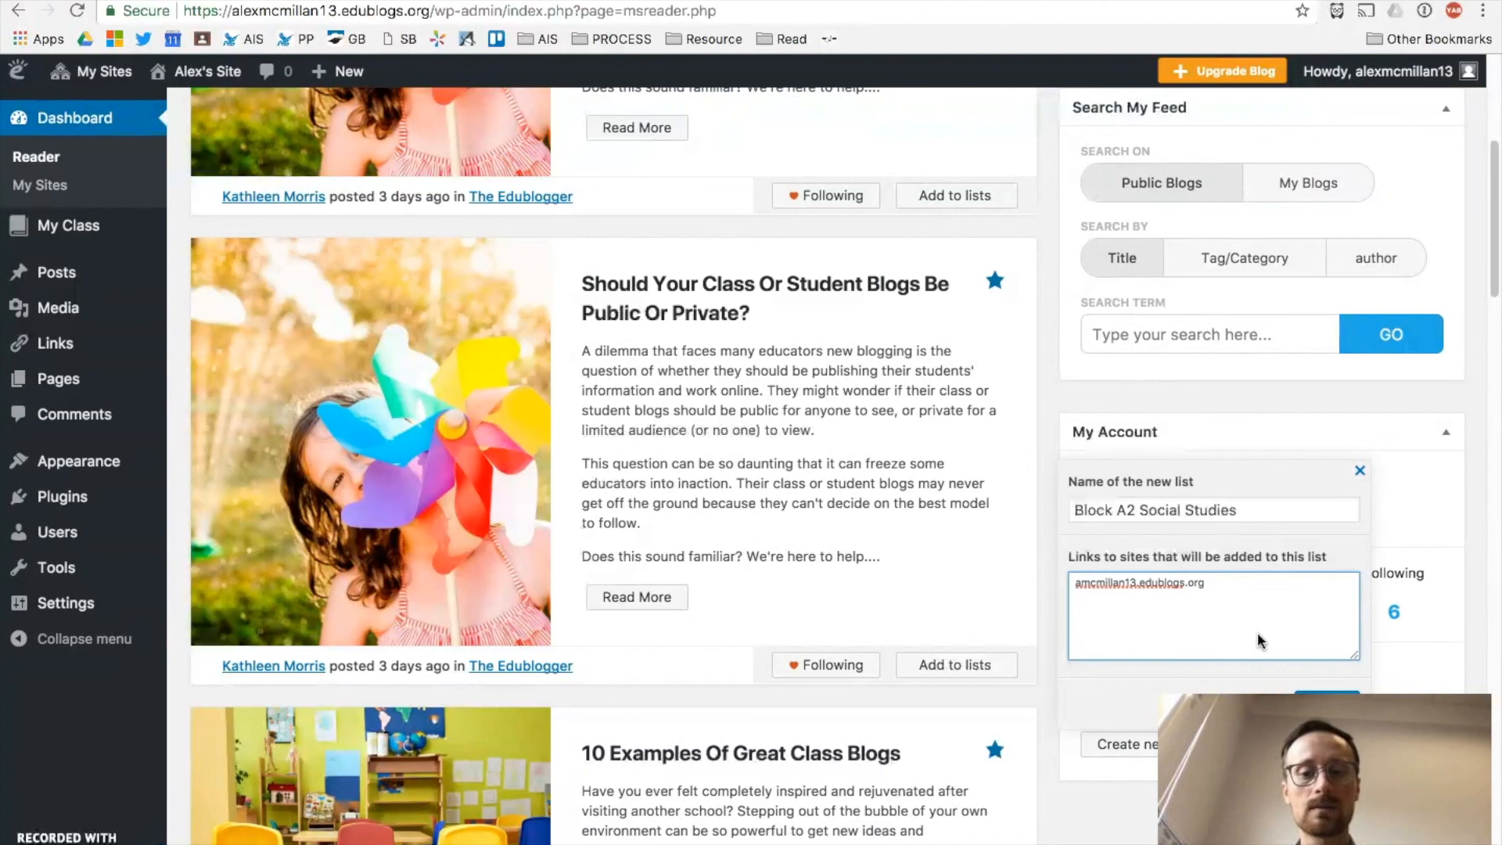
Step: Enter three test blog addresses in the links box, one per line
key("Return")
type("asdfsaf")
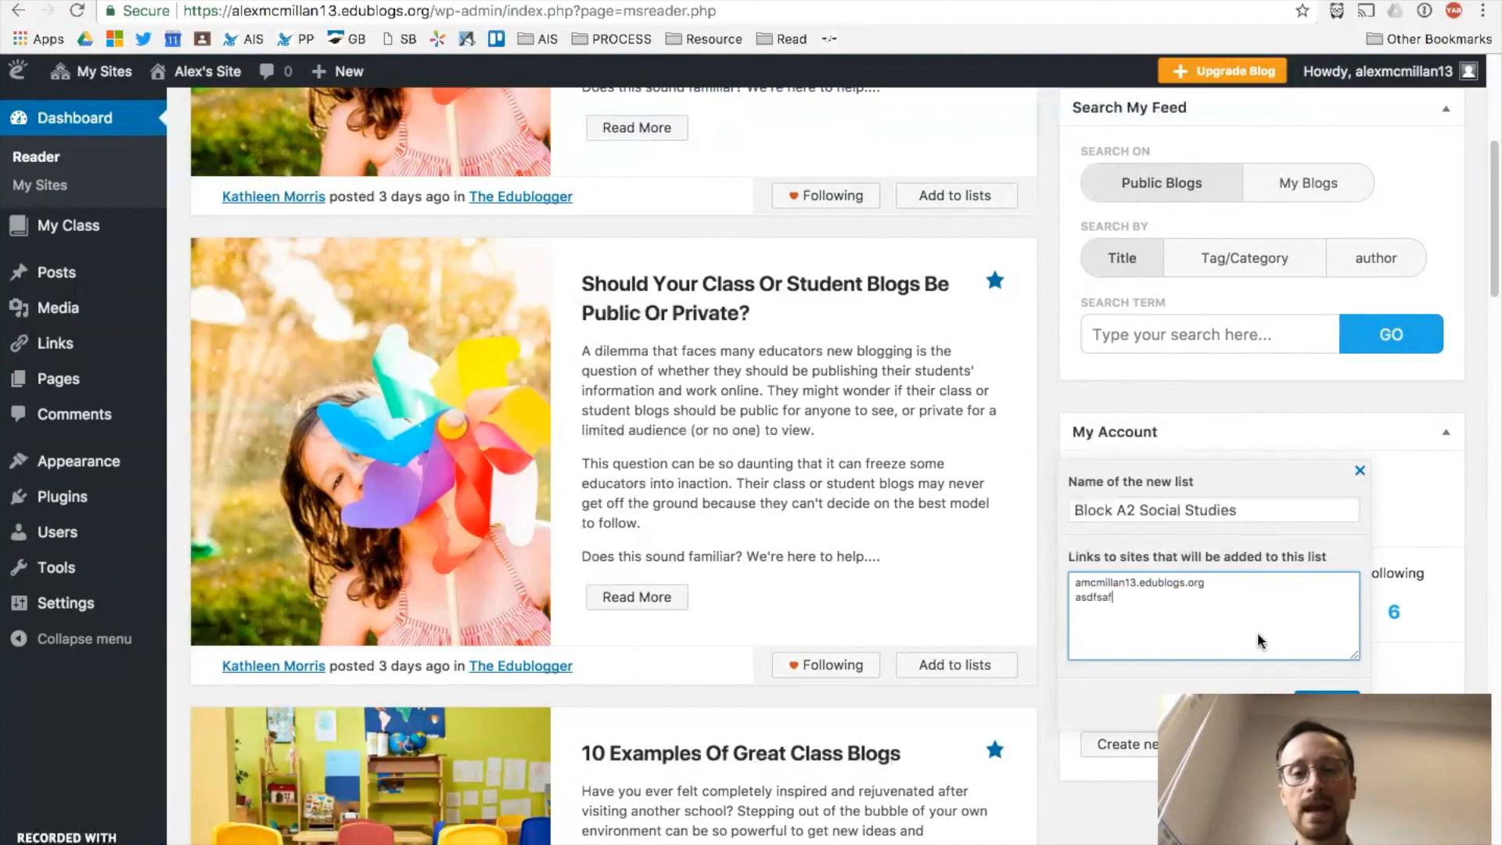
type("asdfas.edublogs.org")
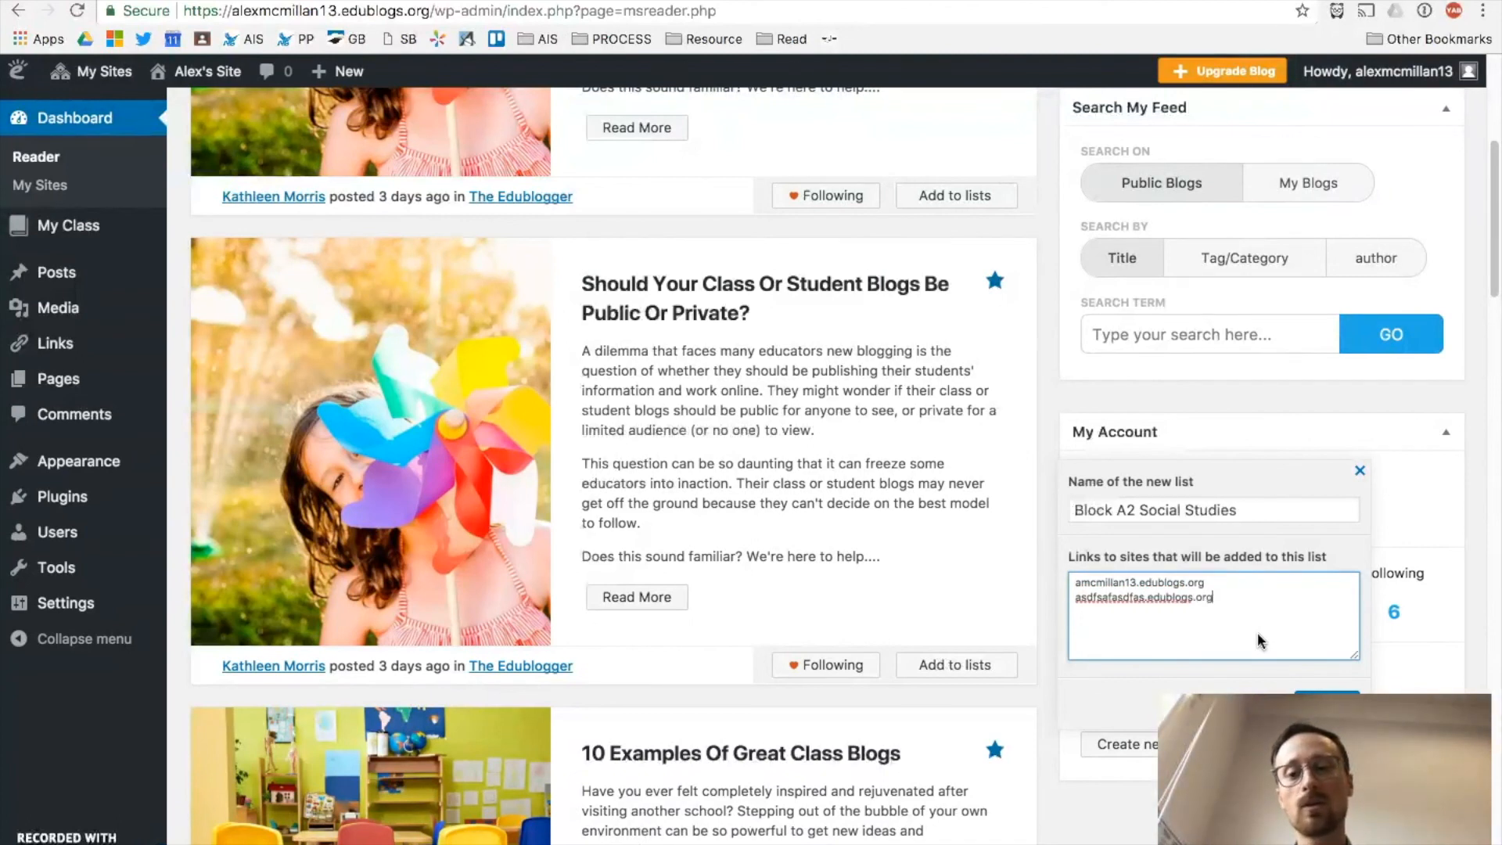
key("Return")
type("asdfasdfasdfasadsfds")
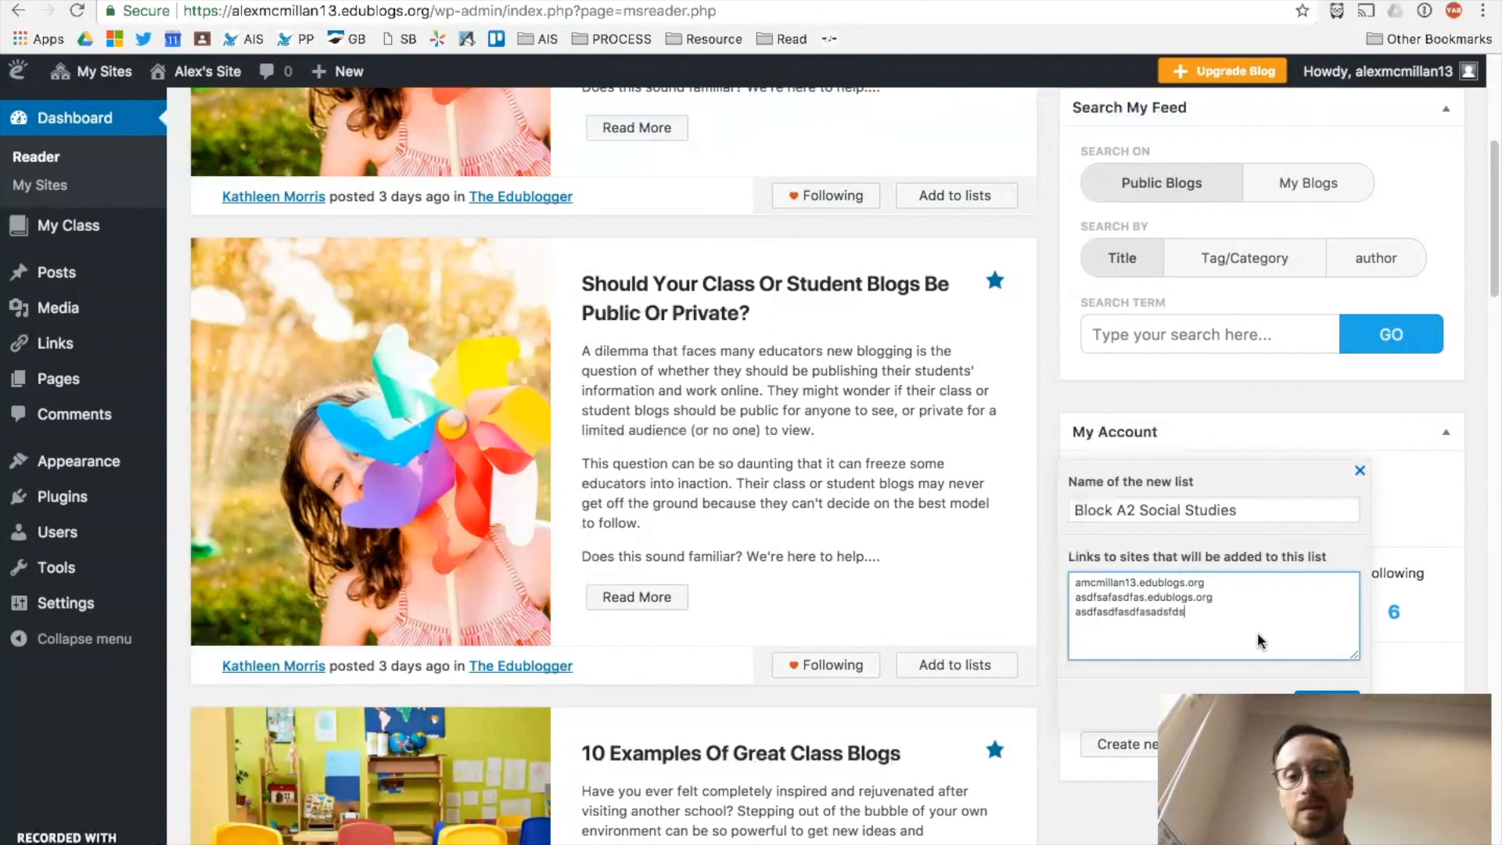
type("fda.edublogs.org")
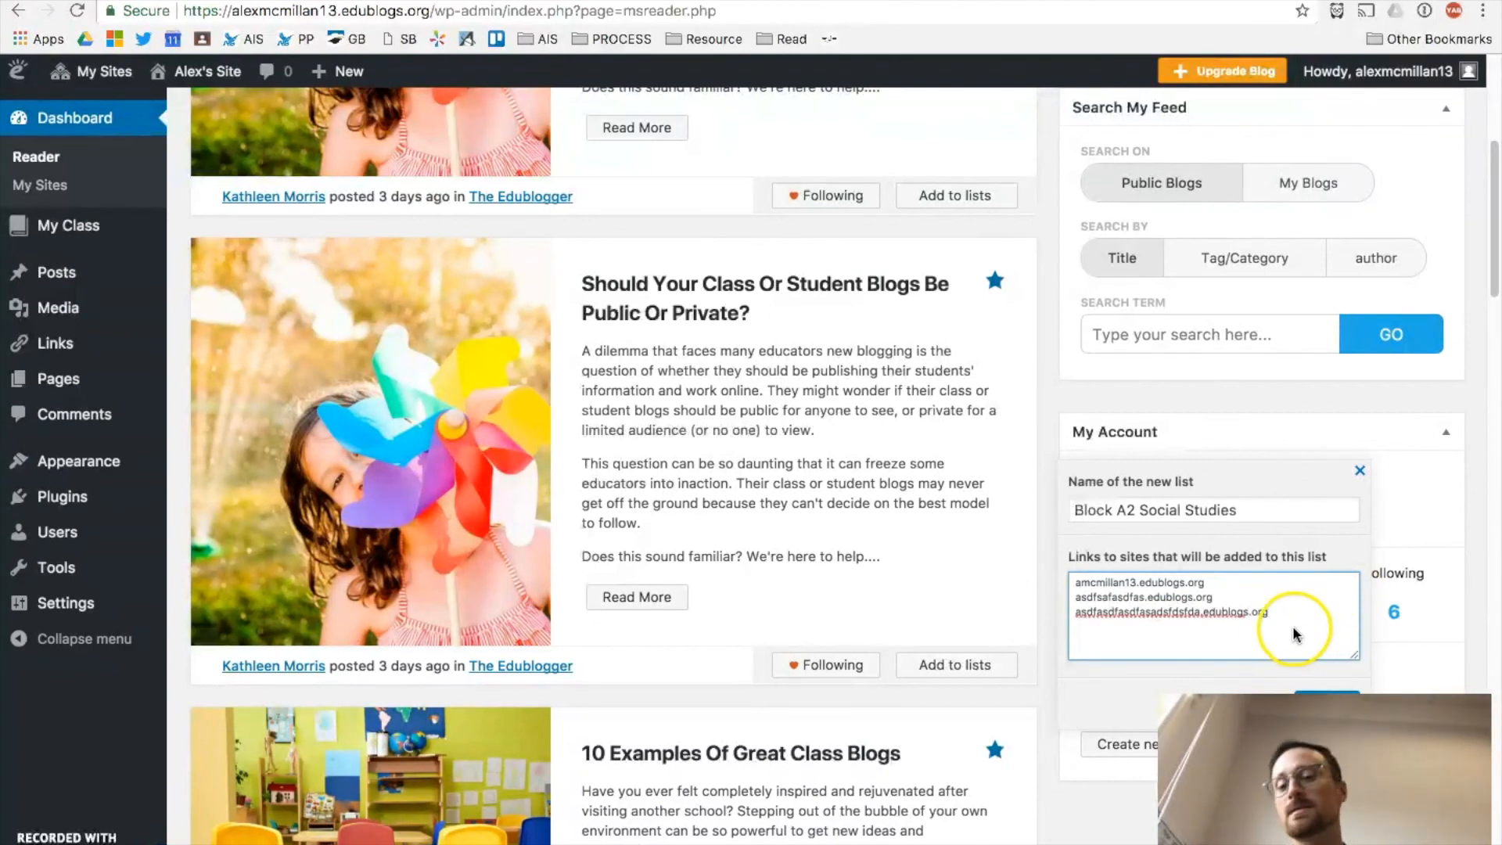
Step: Replace the test lines with the copied student blog addresses and create the list
left_click_drag(1291, 630, 1058, 586)
key("super+v")
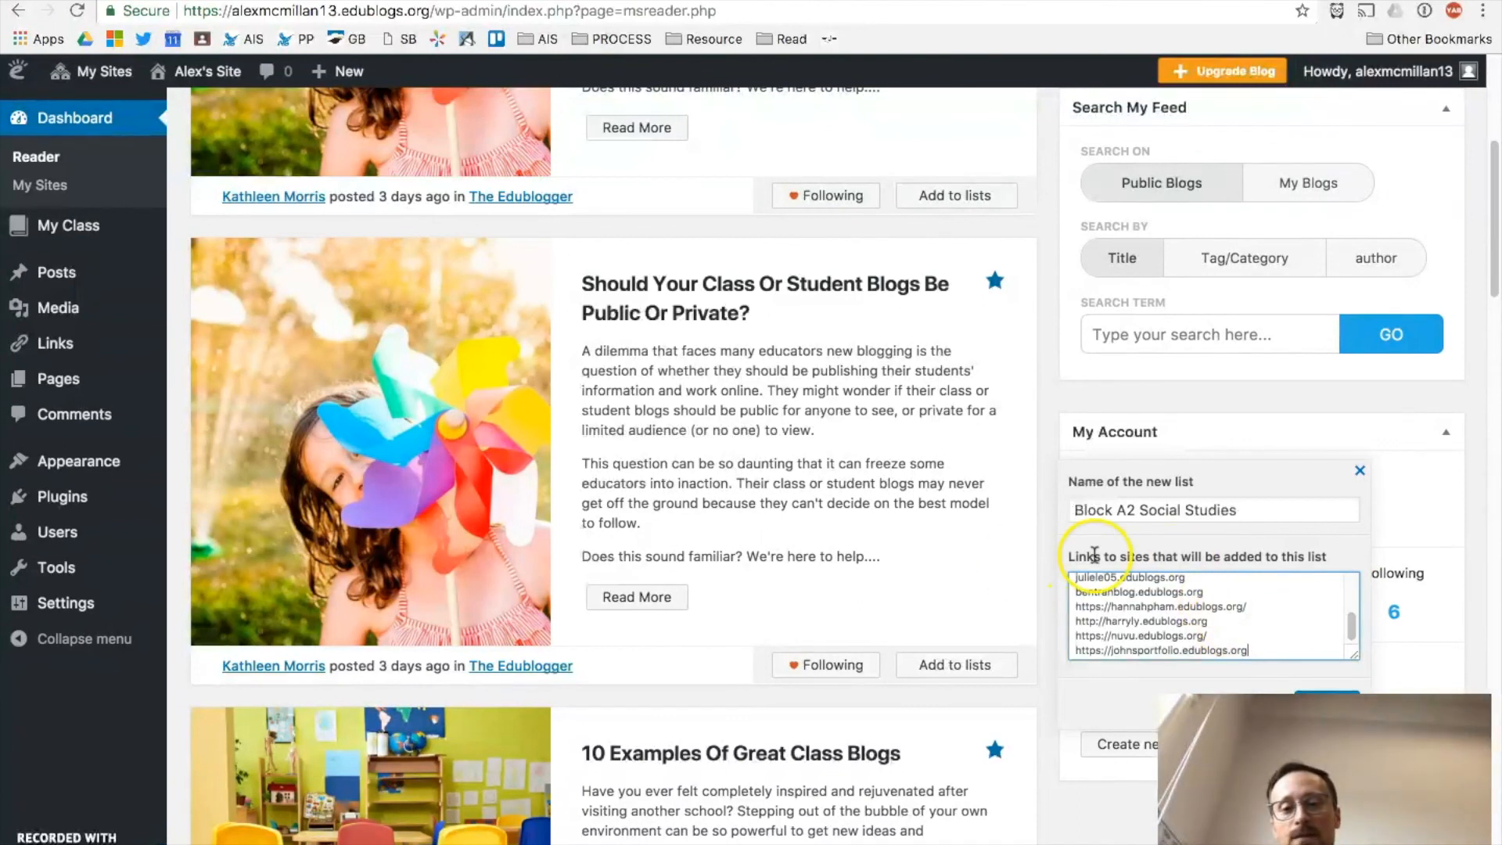
mouse_move(1348, 620)
left_mouse_down()
mouse_move(1351, 603)
mouse_move(1351, 641)
left_mouse_up()
left_click(1313, 701)
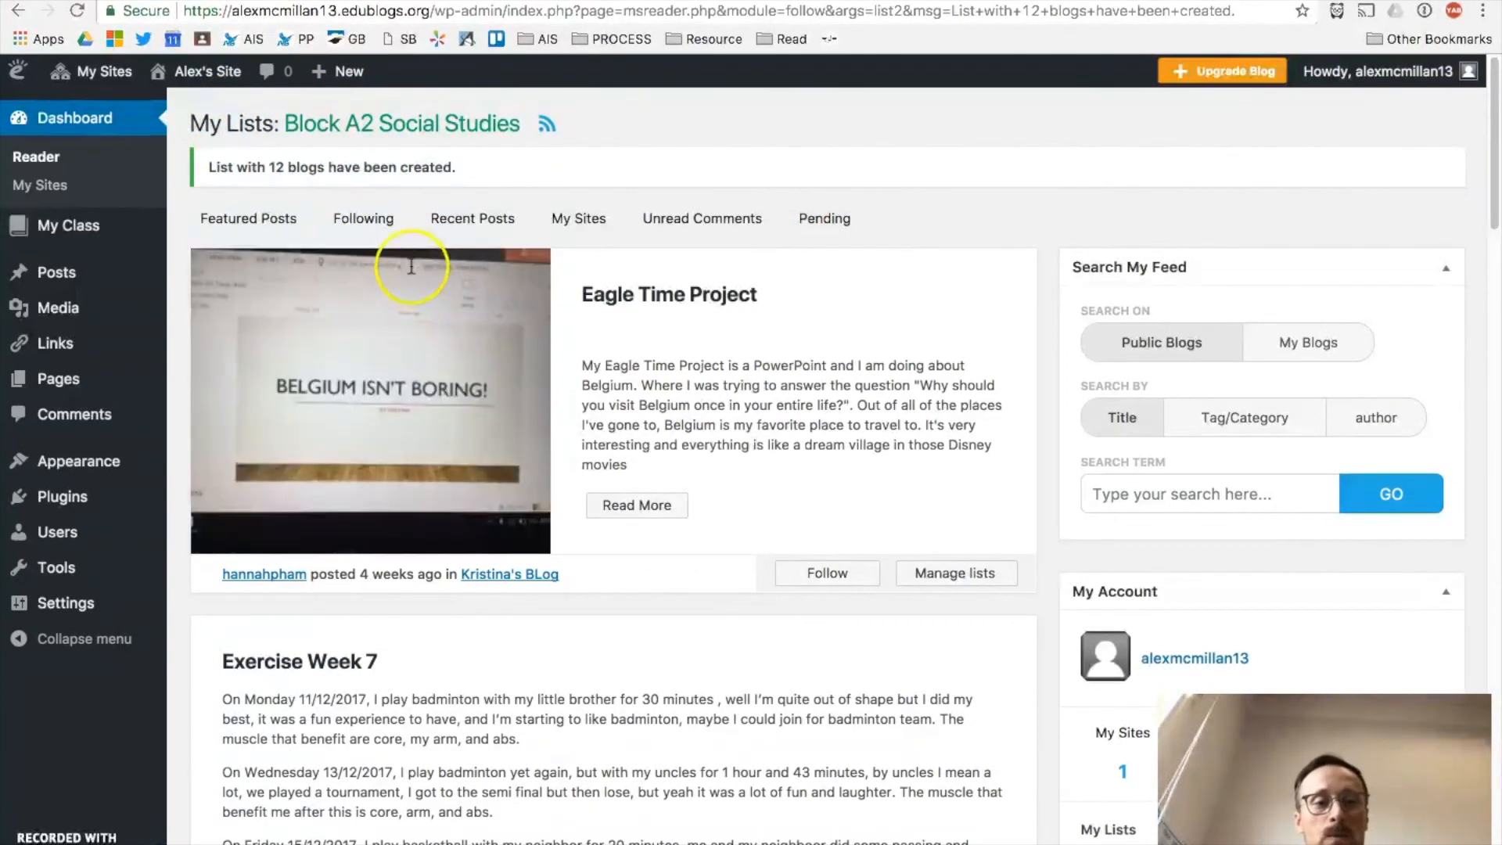
Step: Scroll through the Block A2 Social Studies feed, reviewing posts like 'Eagle Time Project' and 'Exercise Week 7'
scroll(392, 529, "down", 1)
scroll(392, 529, "down", 2)
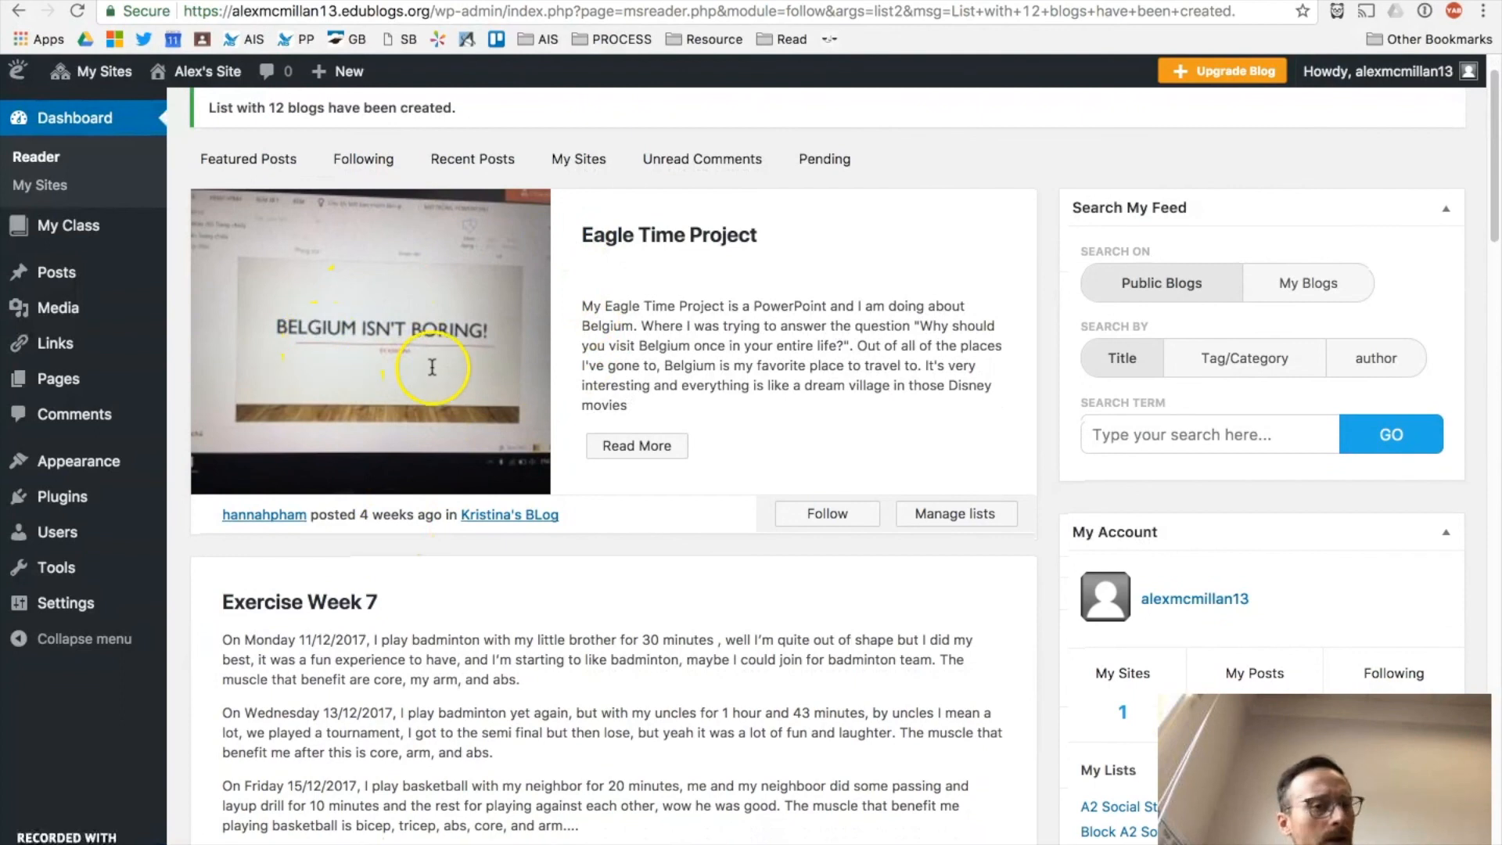
scroll(462, 579, "down", 3)
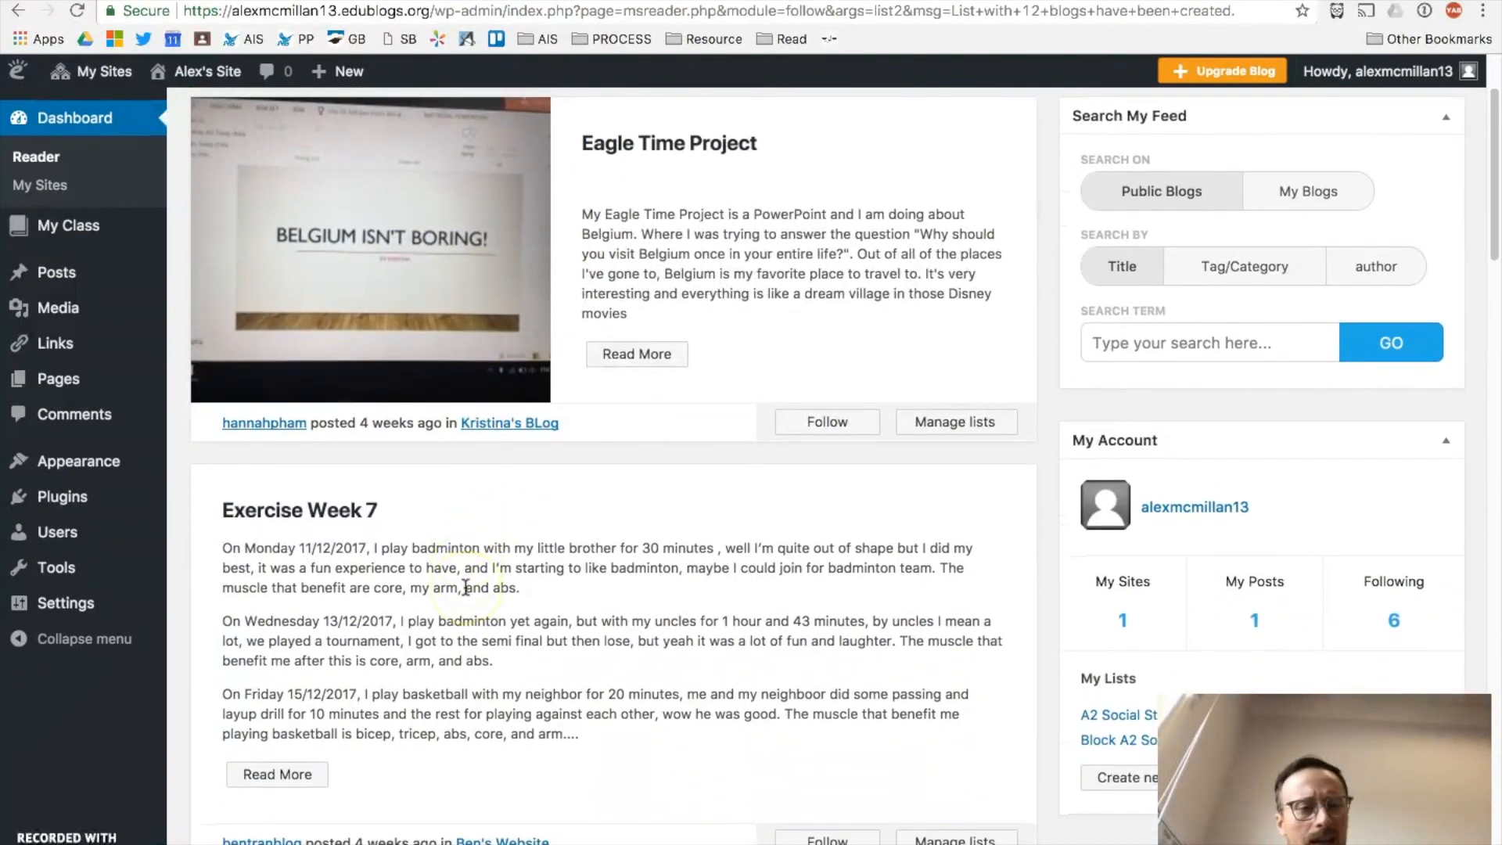
scroll(466, 586, "down", 7)
scroll(385, 494, "down", 3)
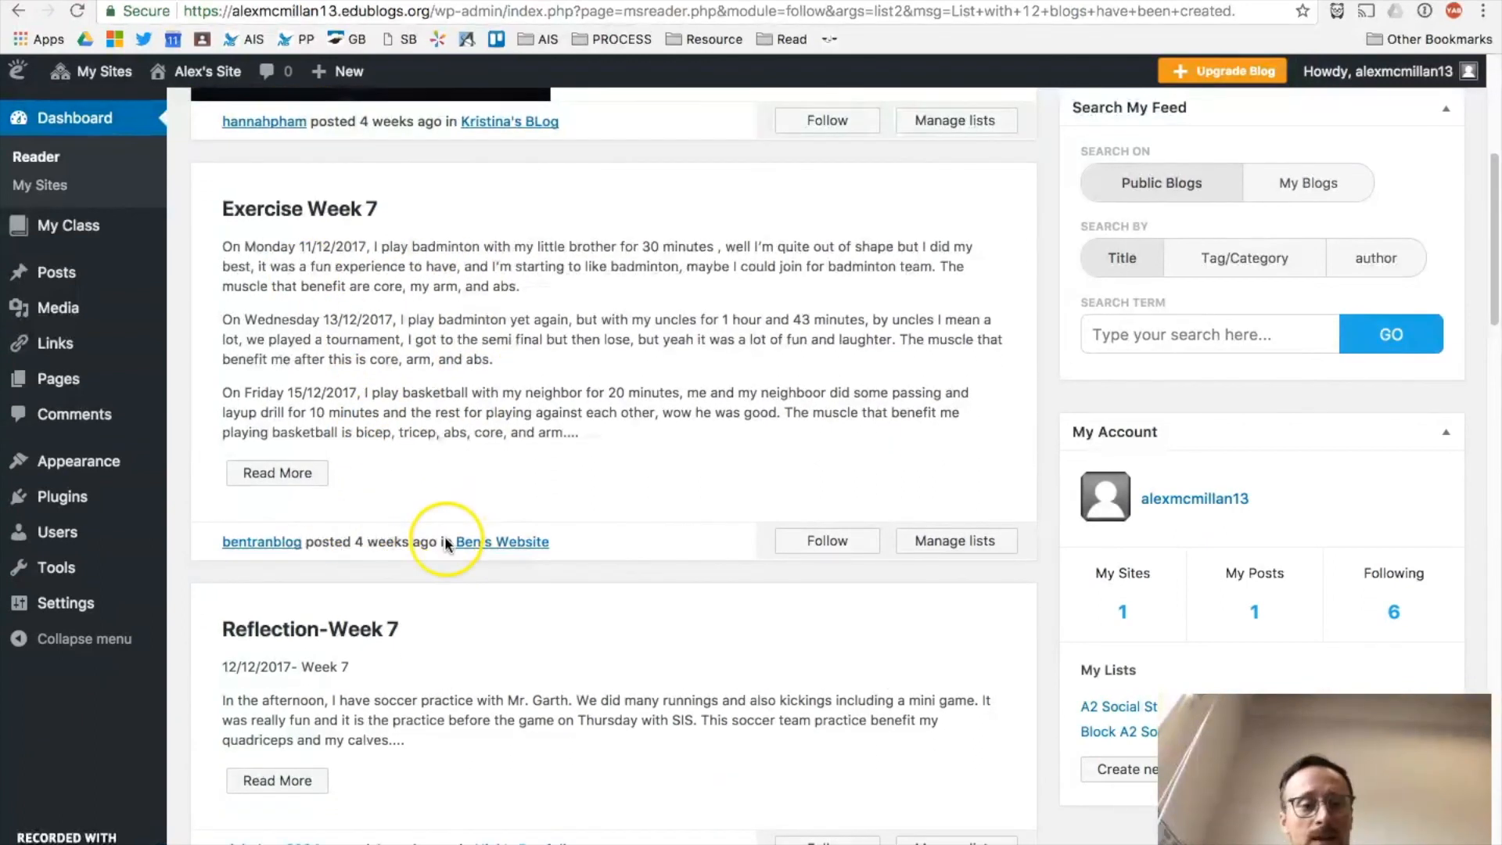
scroll(445, 538, "down", 12)
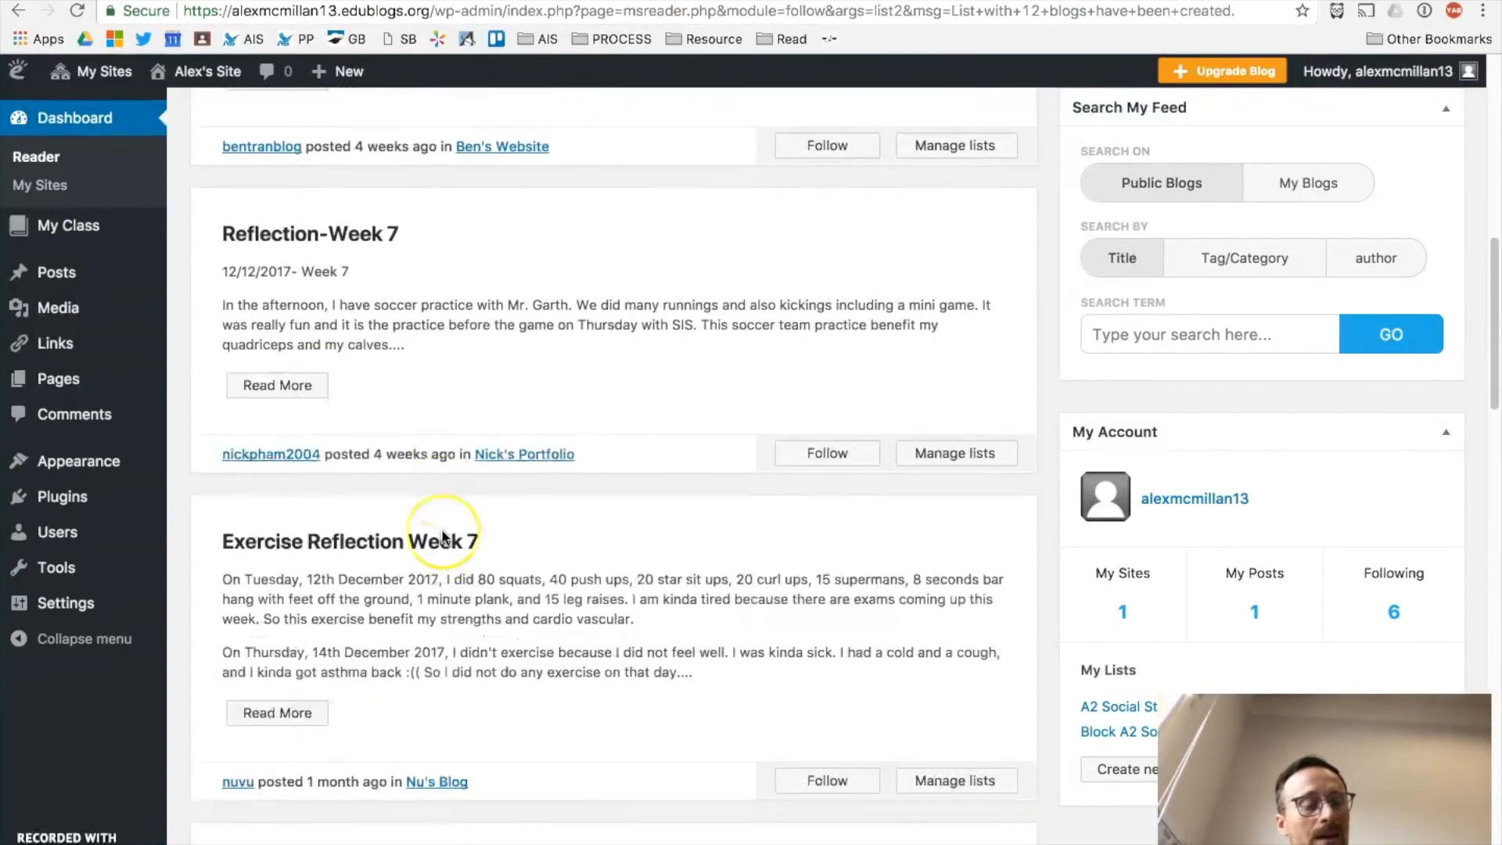
scroll(443, 538, "down", 20)
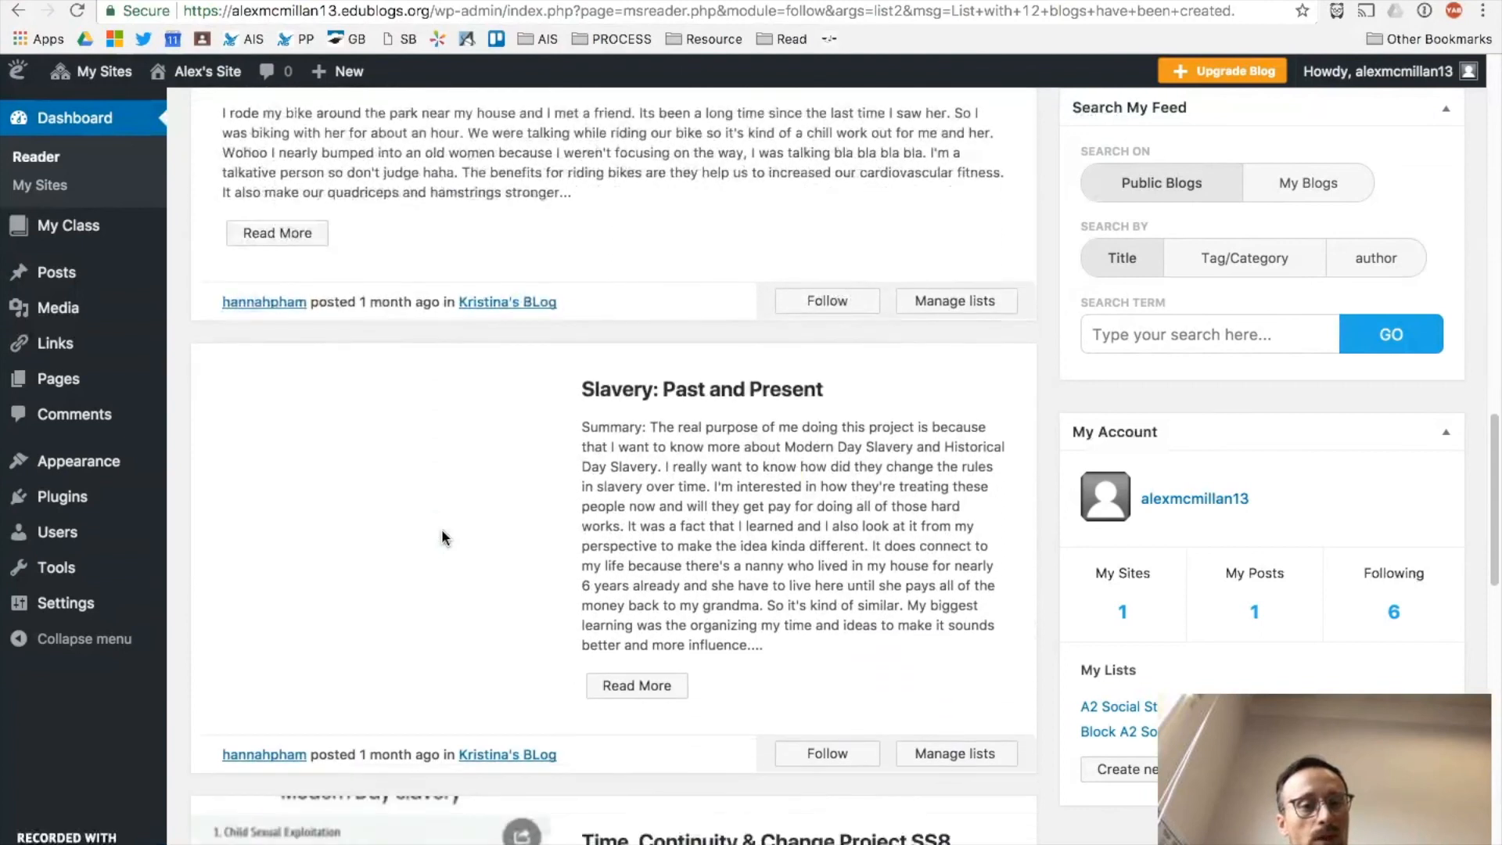
scroll(654, 349, "down", 5)
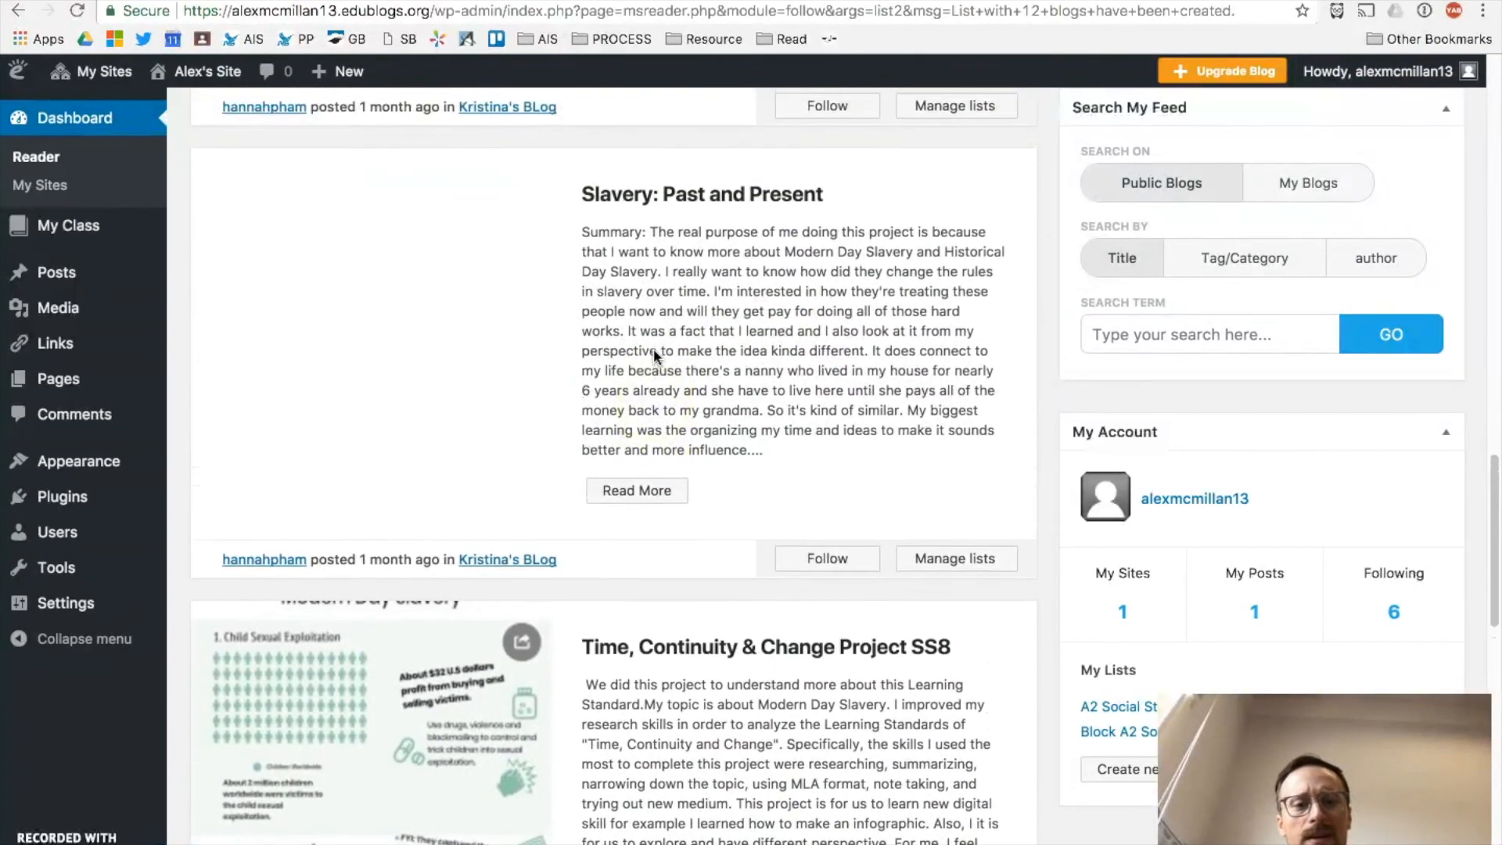
scroll(654, 349, "up", 1)
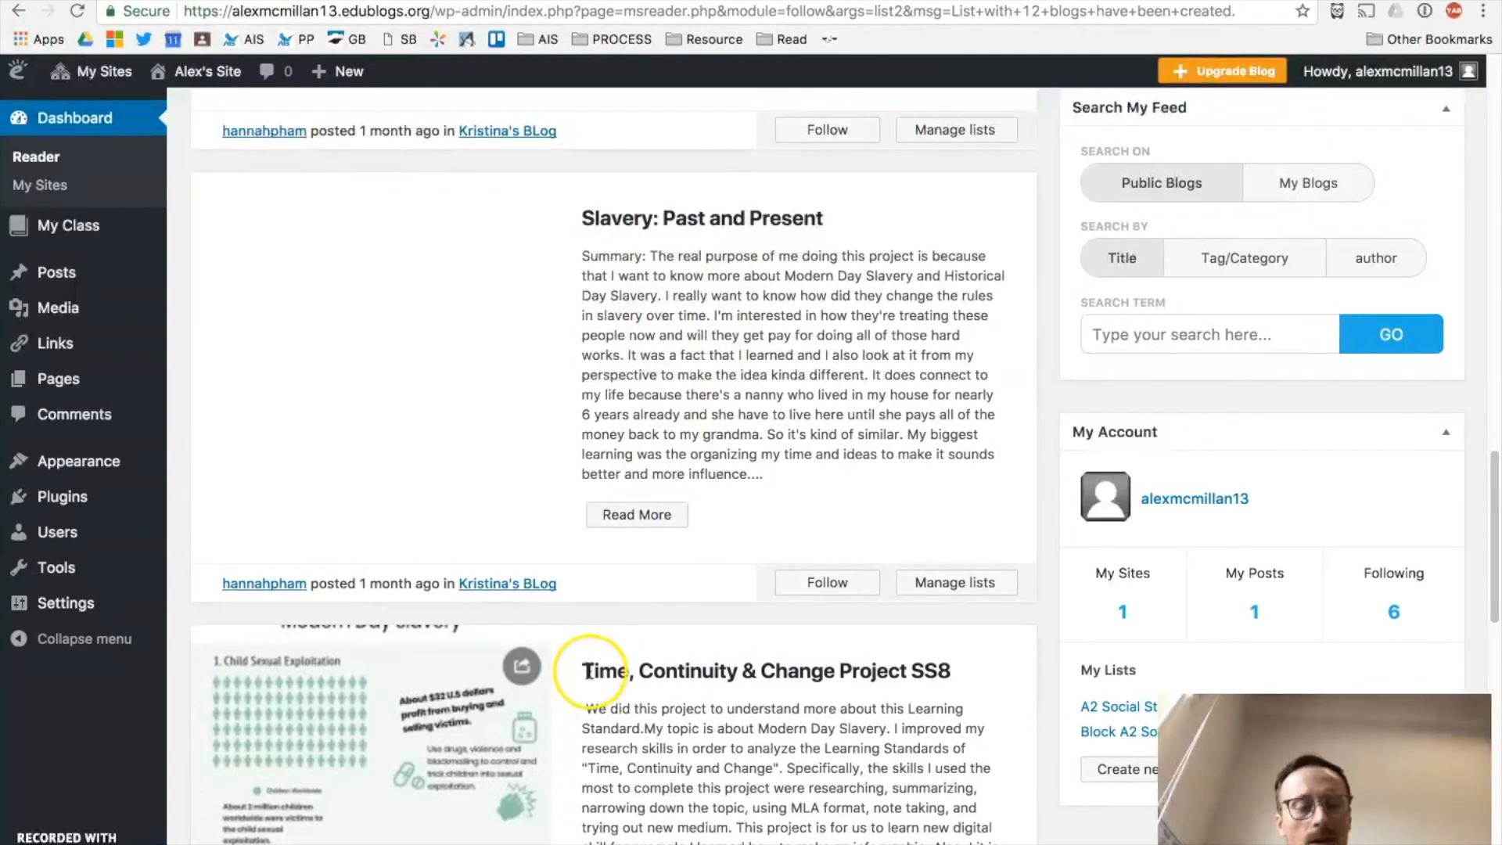
scroll(586, 657, "down", 4)
scroll(589, 634, "down", 3)
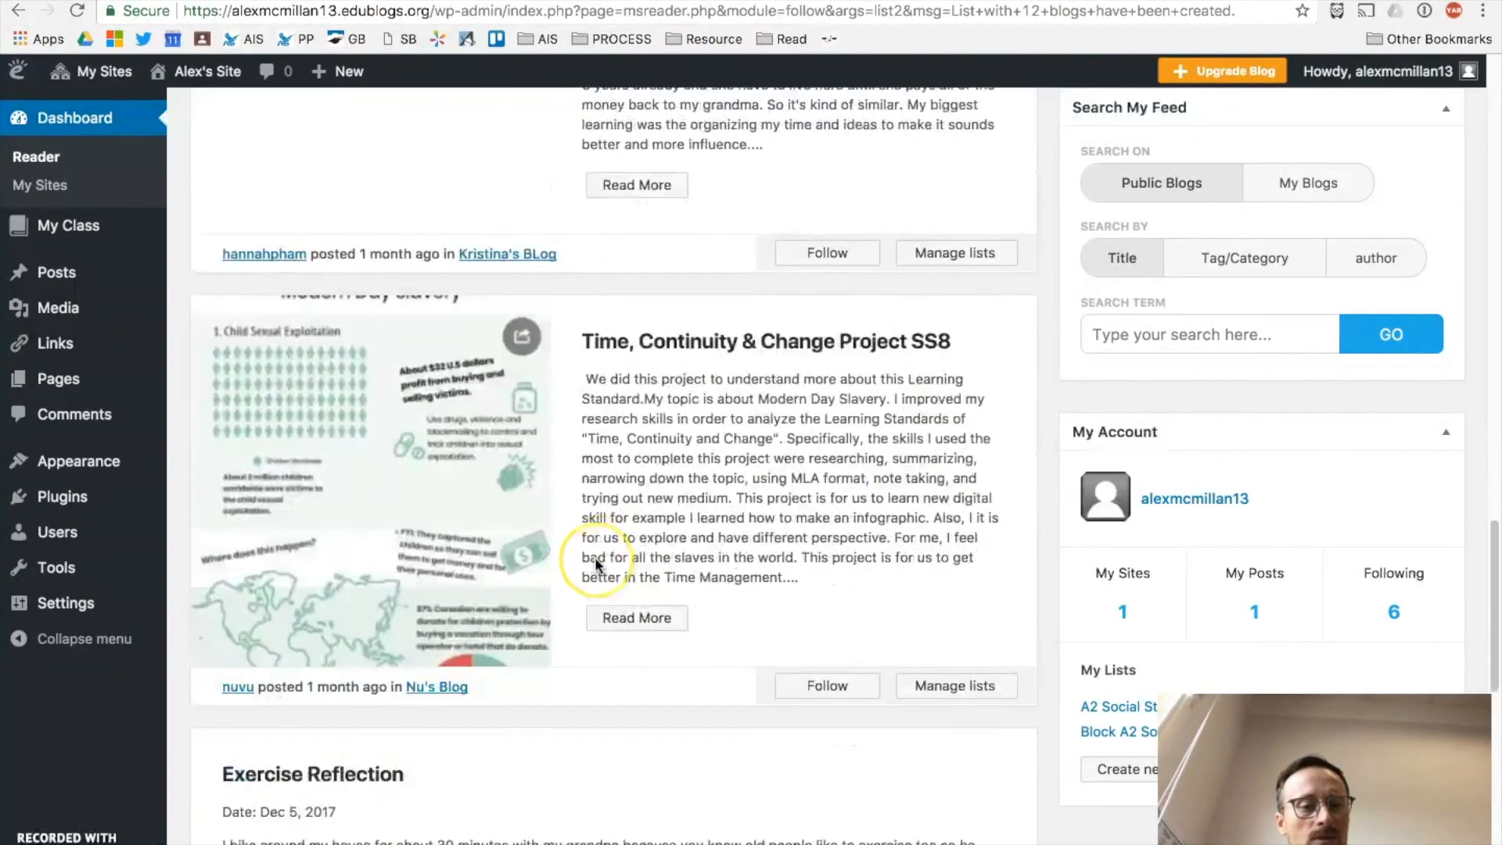
scroll(595, 557, "up", 10)
scroll(594, 557, "up", 15)
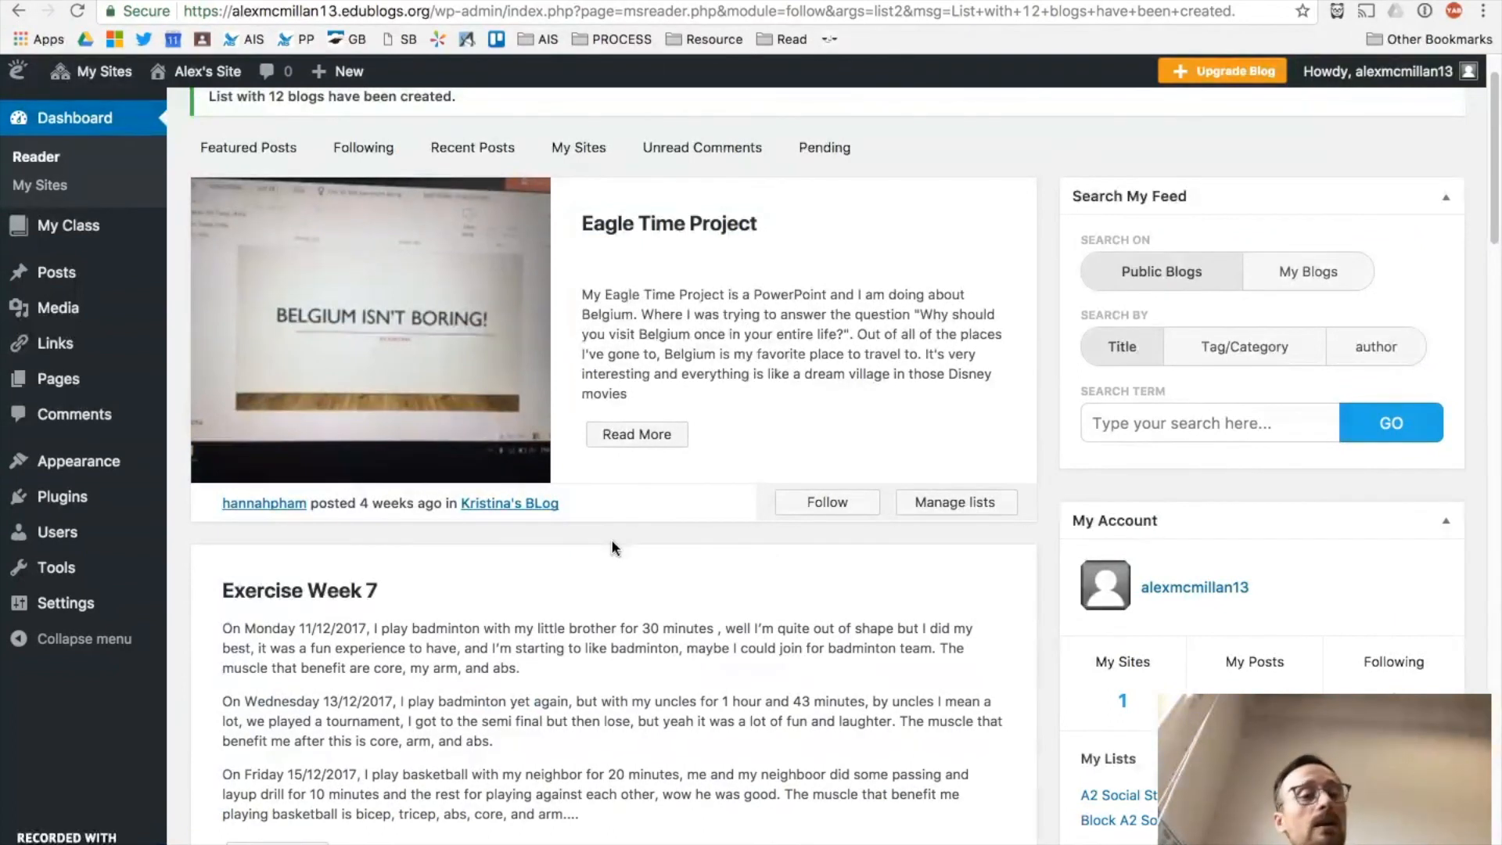
left_click(656, 522)
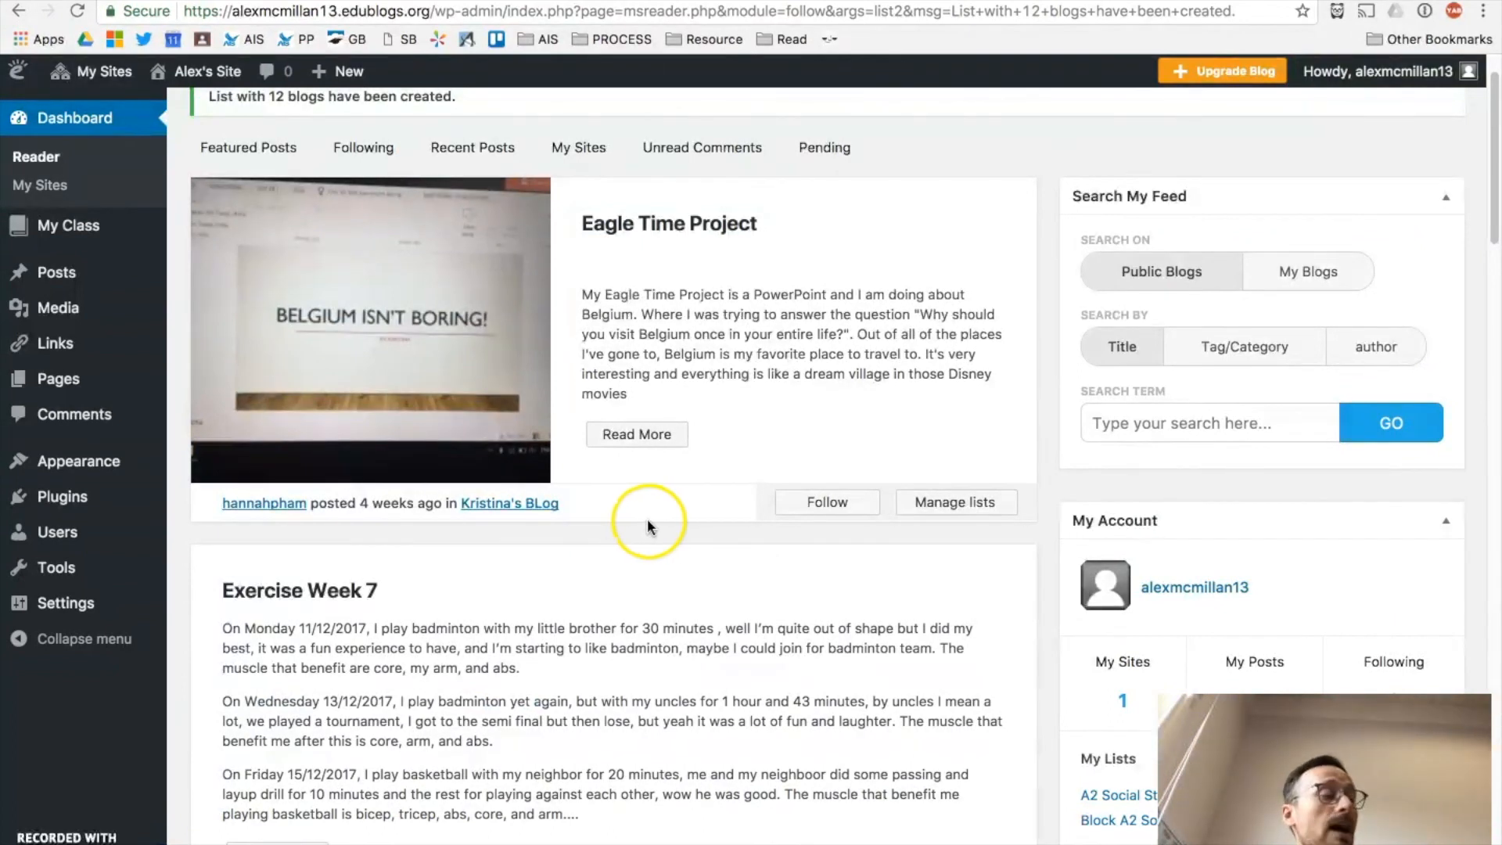